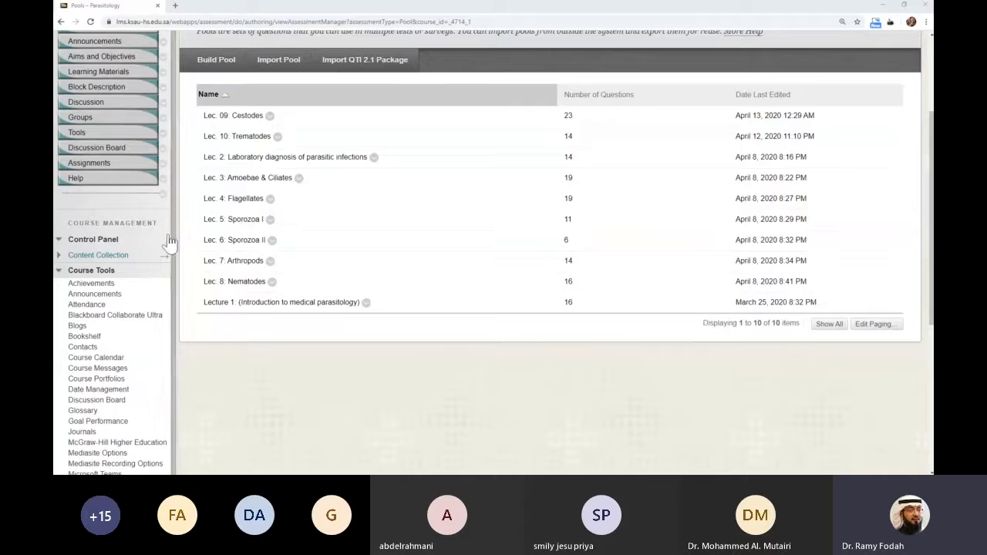
Step: Review the course's existing question pools and the actions available for the Lecture 1 pool
scroll(135, 378, "down", 4)
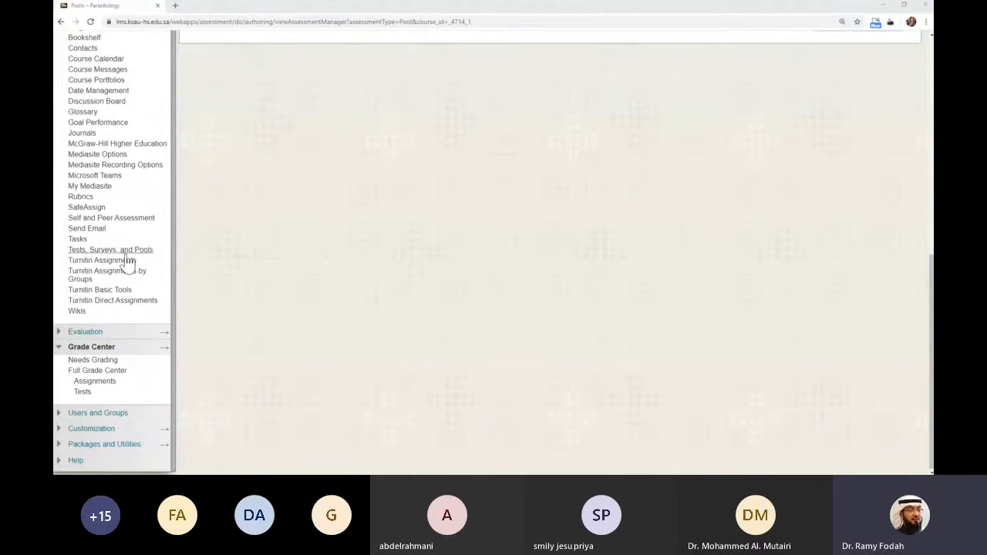
scroll(178, 271, "up", 4)
scroll(182, 280, "up", 2)
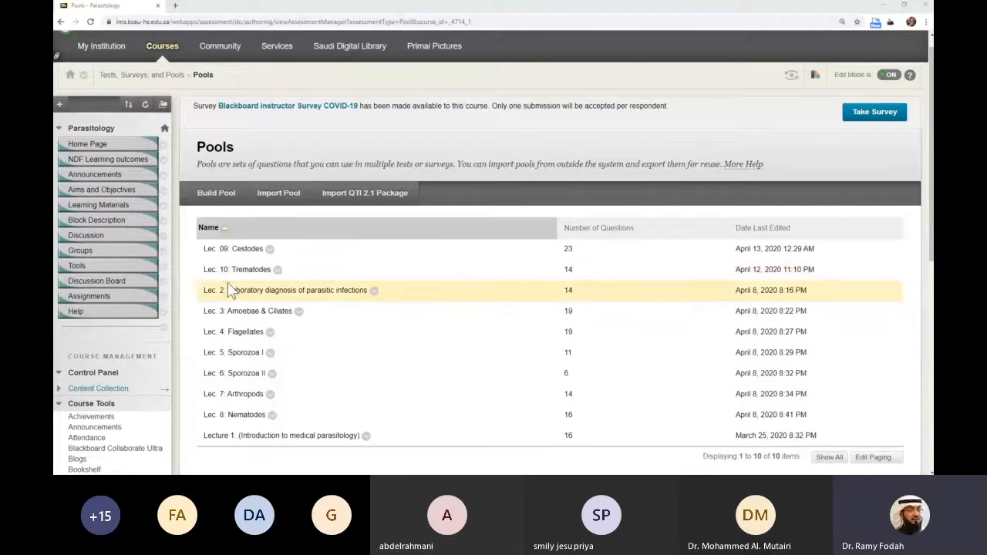
scroll(247, 308, "down", 1)
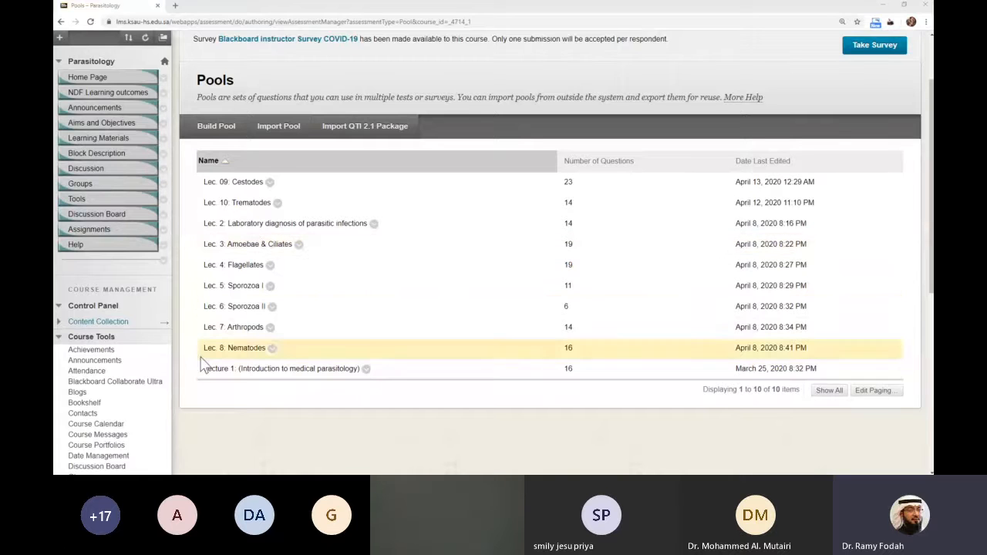
left_click(366, 370)
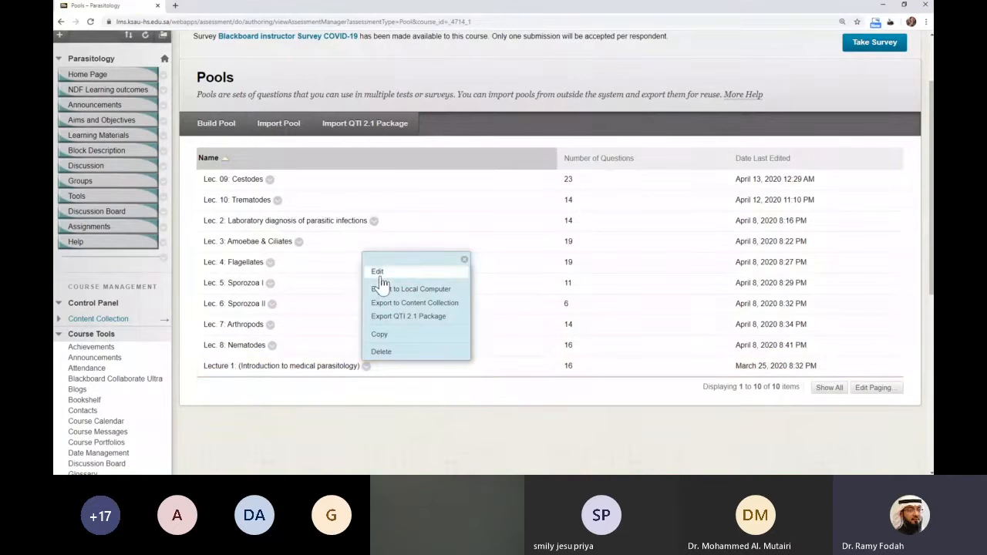
left_click(340, 395)
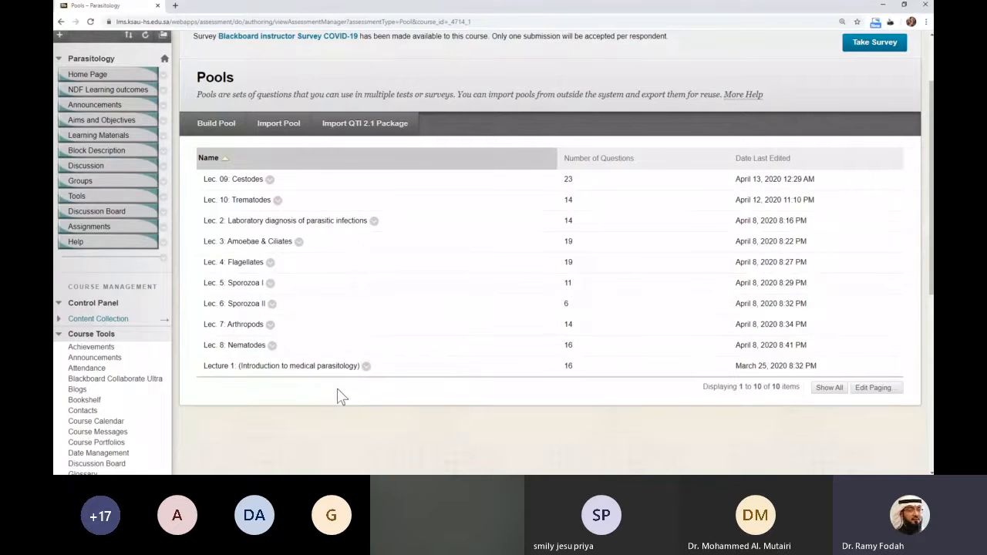
Step: Build a new question pool named "testing" without a description or instructions, and submit it
left_click(210, 130)
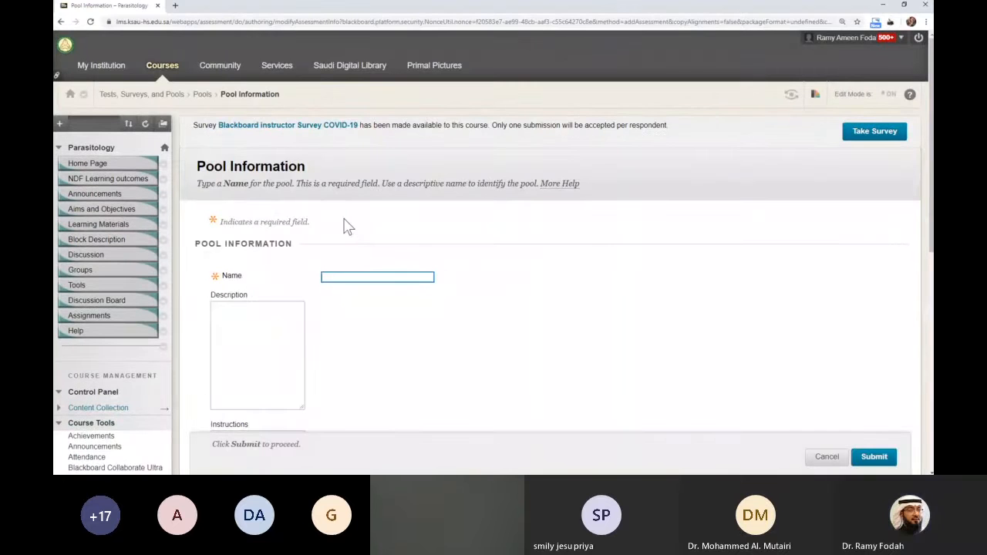
type("Te")
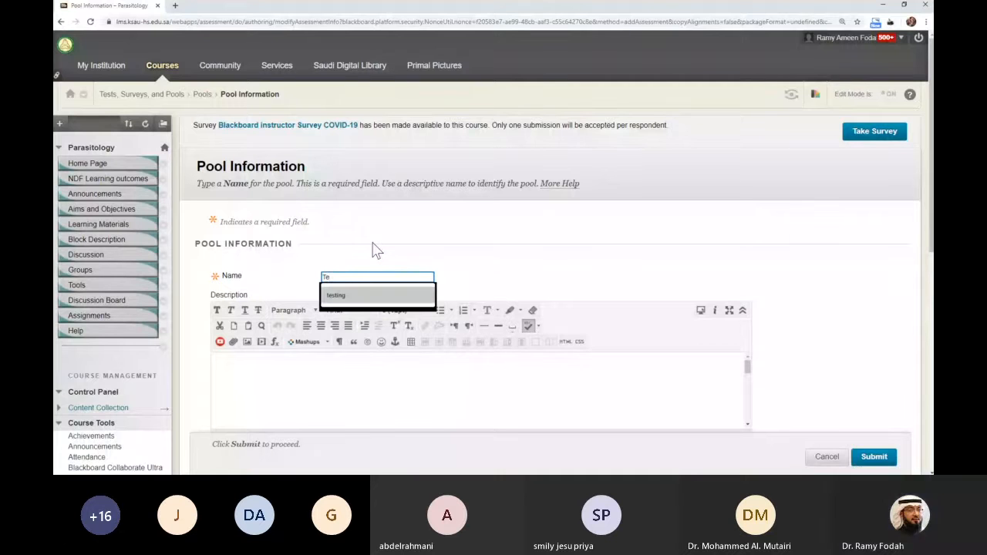
key("Down")
key("Return")
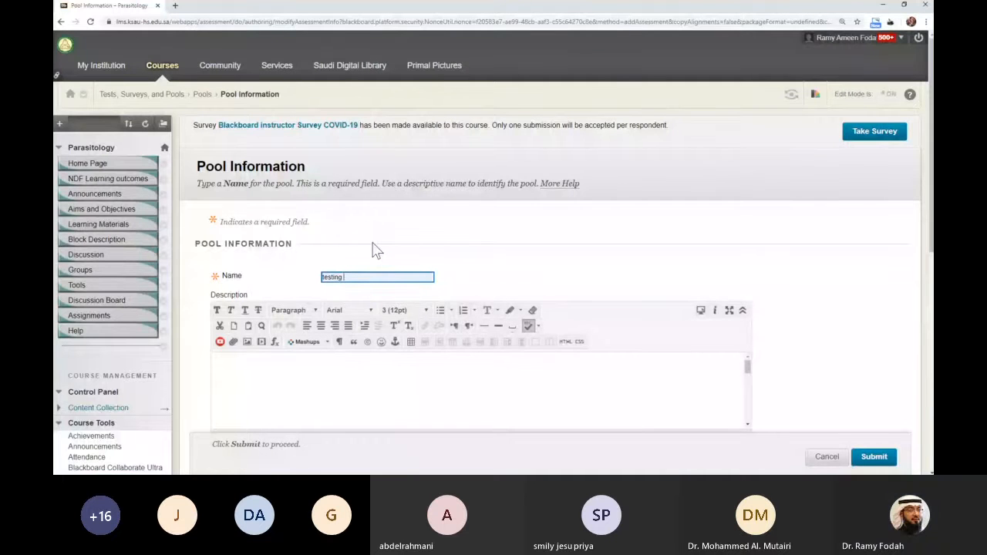
scroll(489, 238, "down", 3)
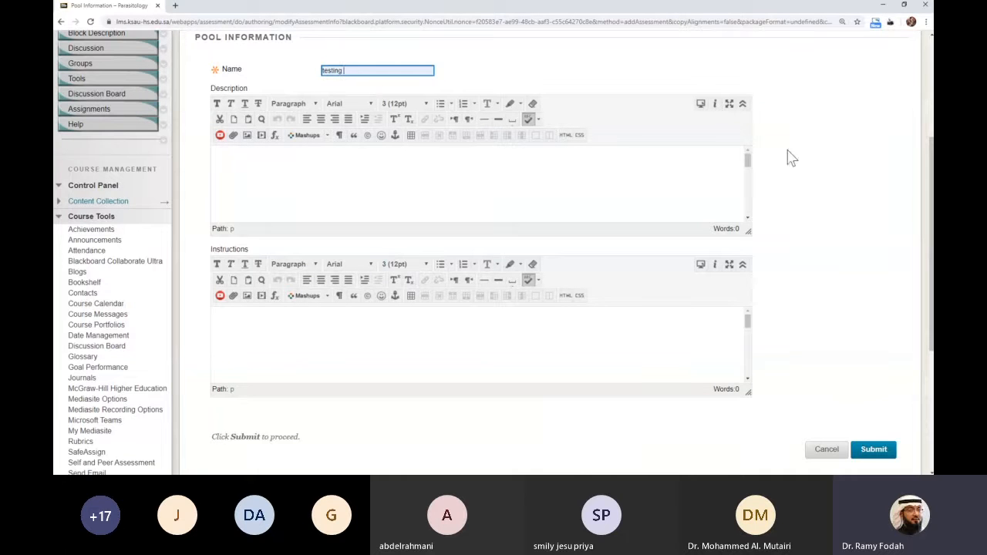
left_click(878, 453)
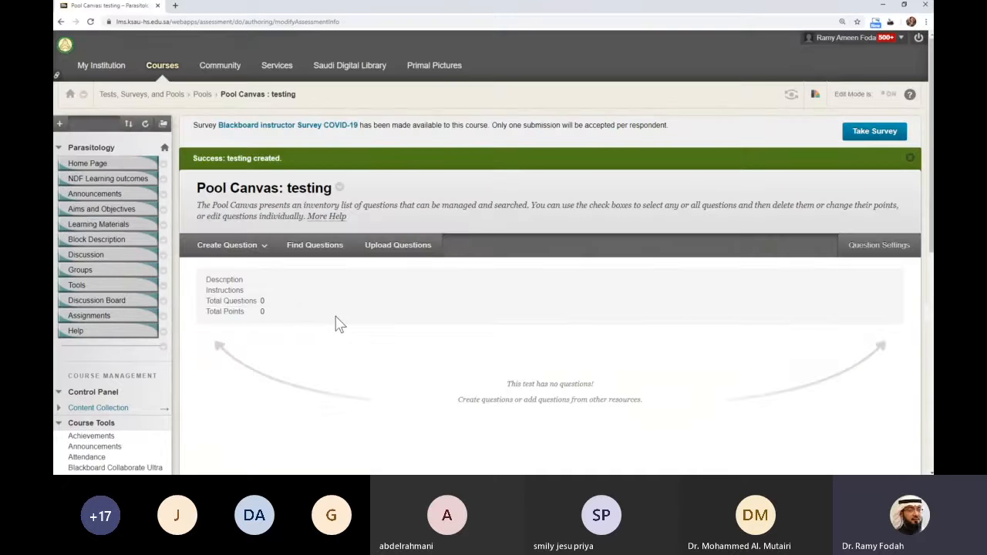
Step: Start creating a Multiple Choice question in the testing pool
scroll(337, 324, "down", 2)
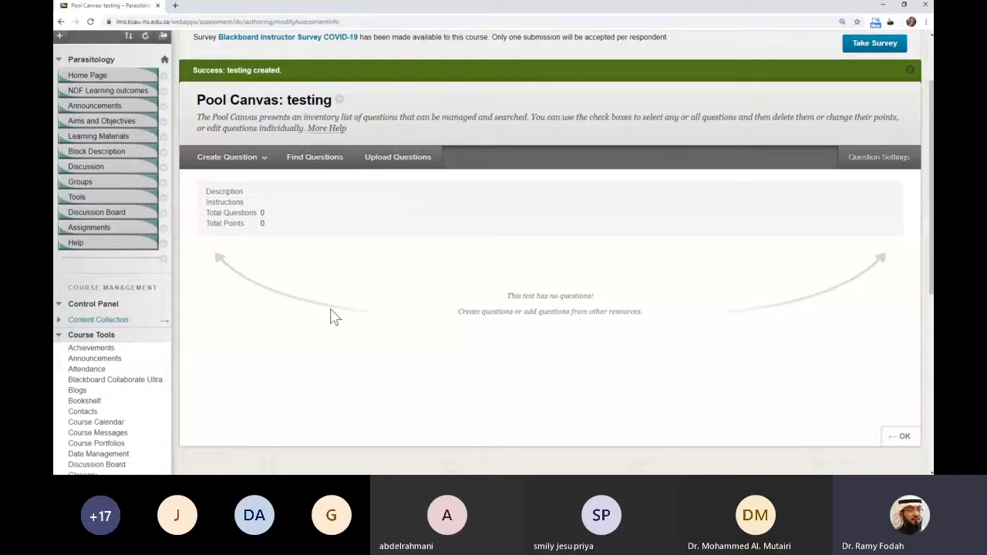
left_click(246, 166)
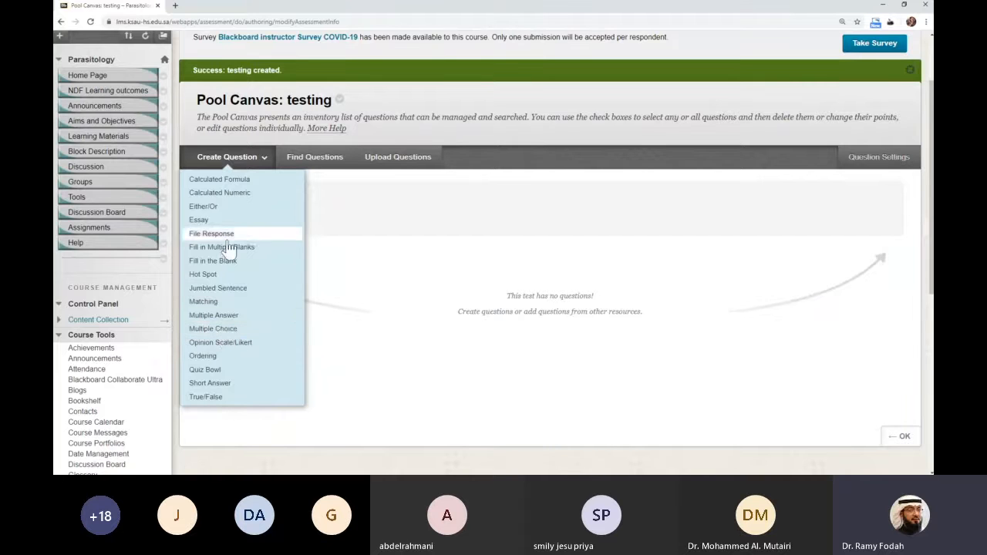
left_click(222, 330)
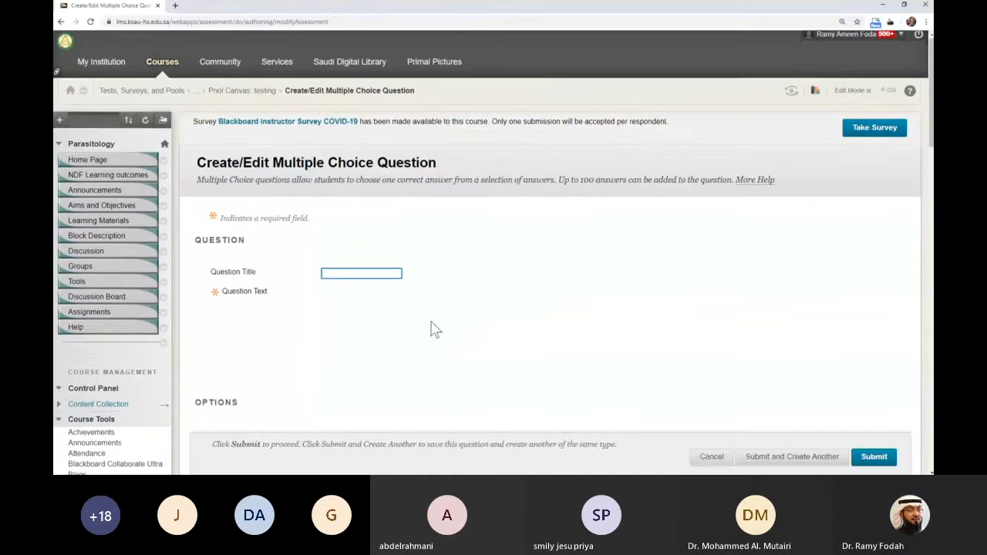
Step: Enter "Question 1" as the question text, leaving the question title blank
scroll(416, 296, "down", 2)
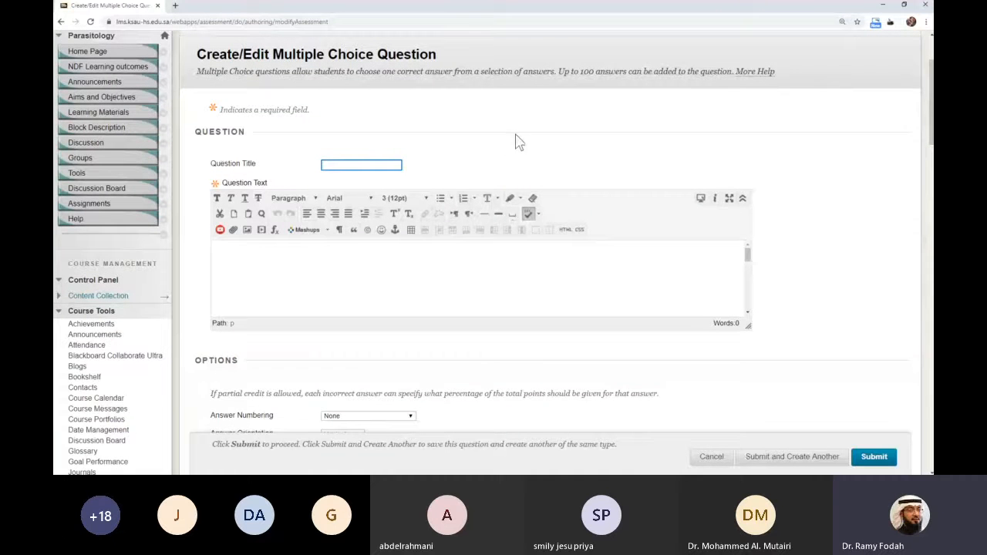
scroll(531, 135, "down", 1)
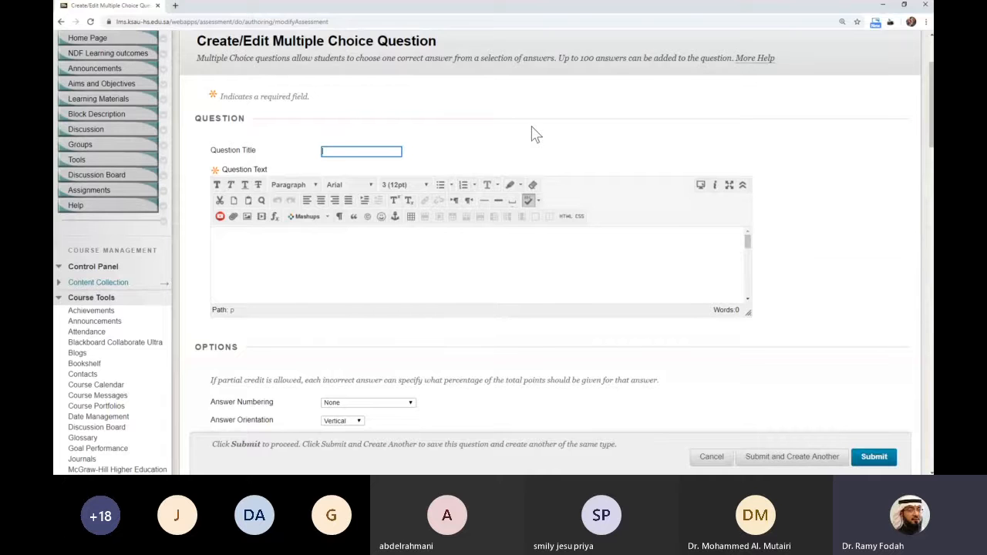
scroll(532, 135, "down", 1)
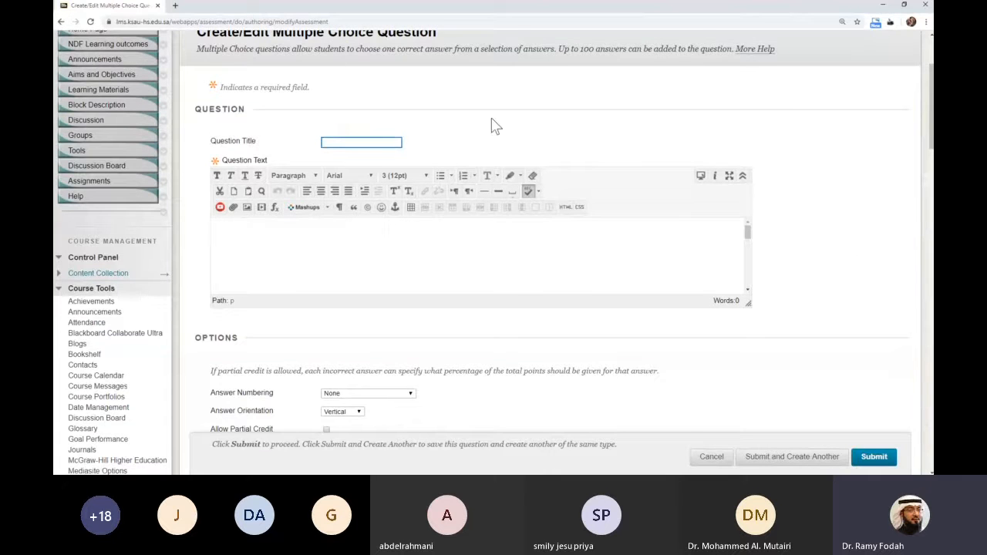
scroll(496, 126, "down", 2)
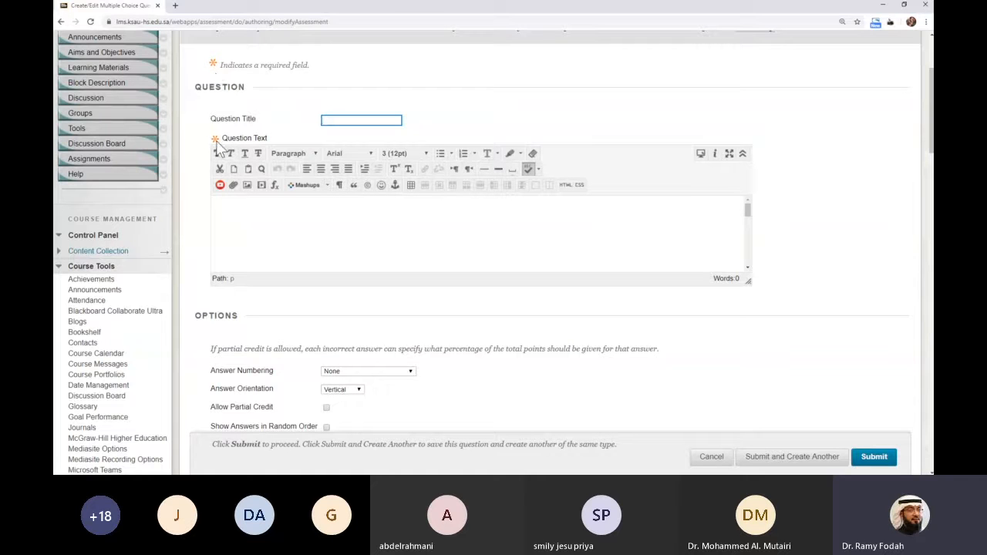
scroll(304, 117, "down", 1)
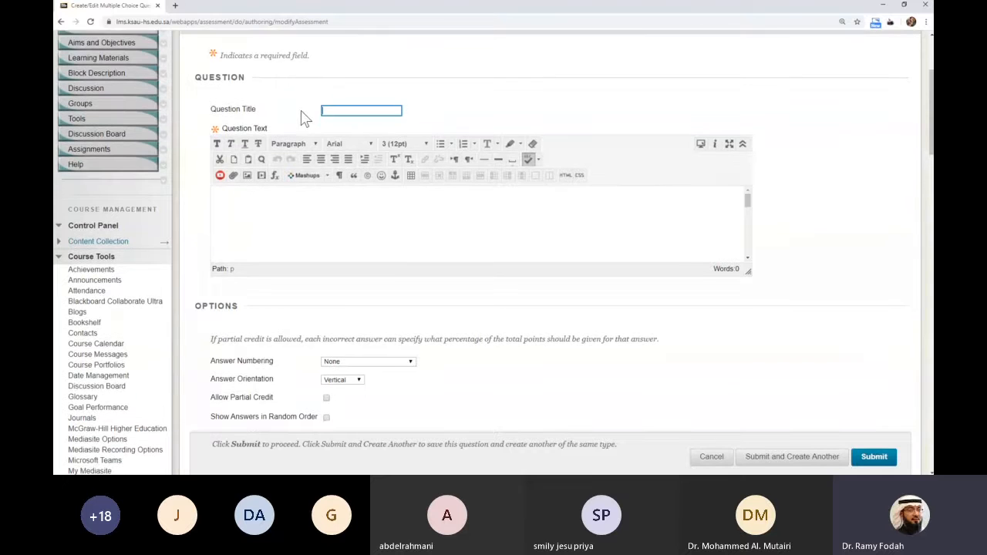
left_click(291, 195)
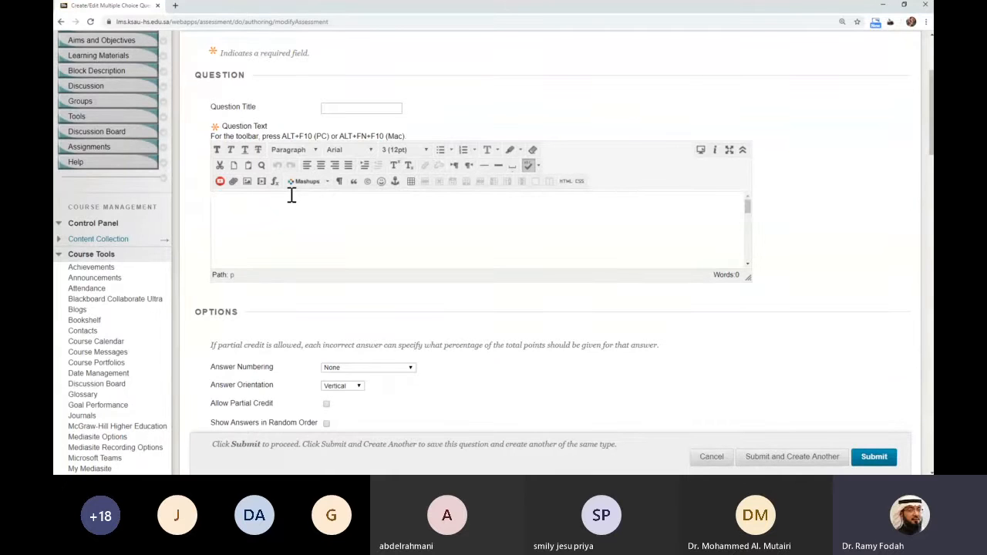
type("Question 1")
scroll(296, 220, "down", 1)
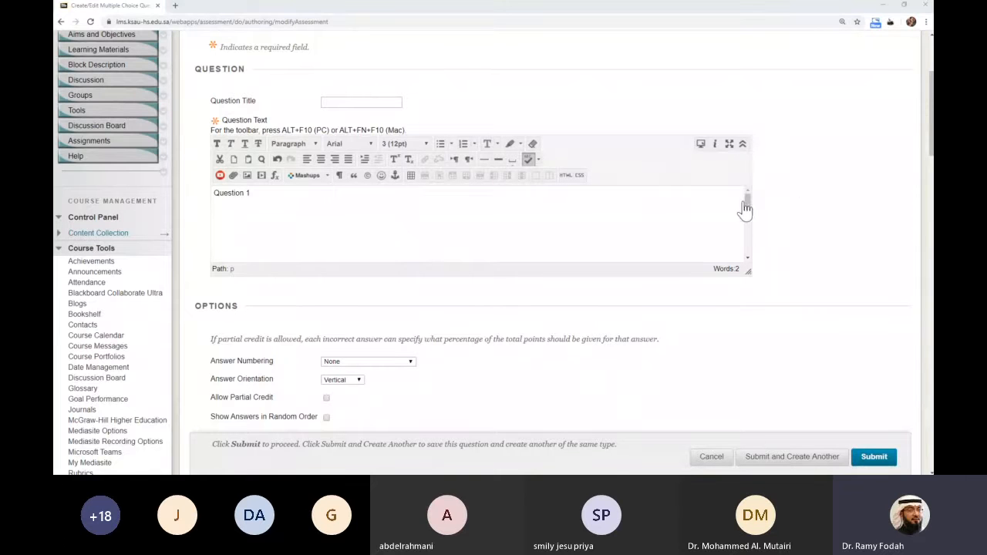
left_click(436, 226)
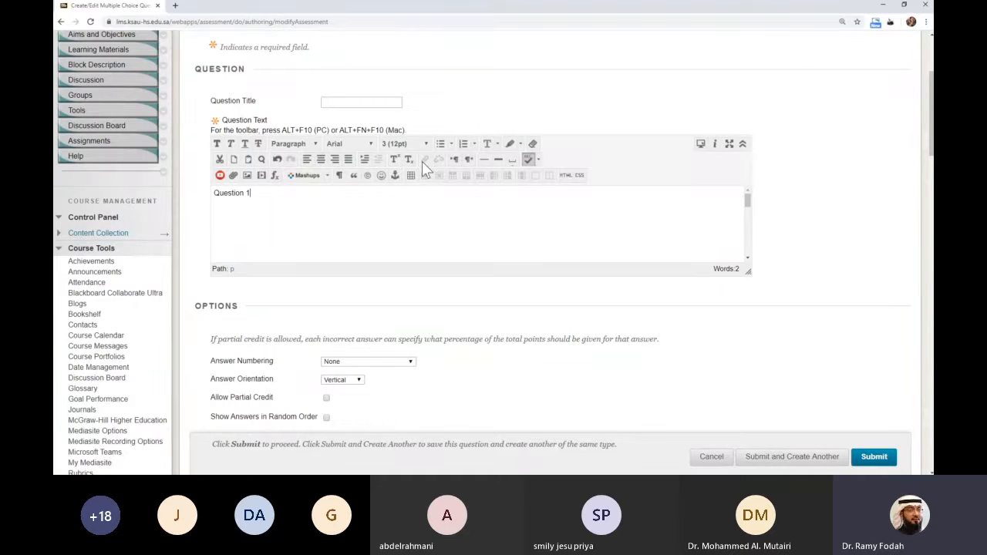
scroll(477, 212, "down", 1)
scroll(772, 189, "down", 1)
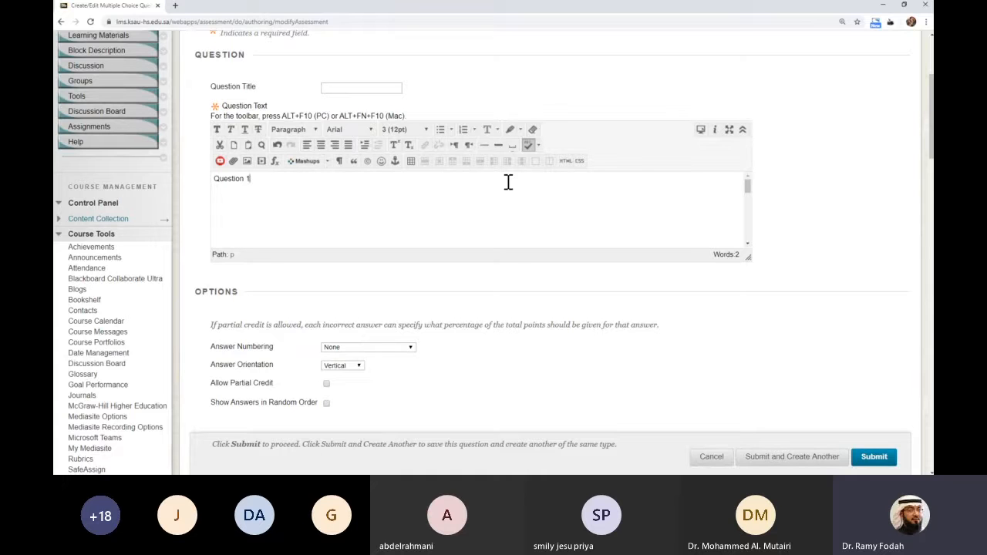
key("shift+Left")
key("shift+Home")
left_click(521, 180)
key("ctrl+a")
left_click(465, 208)
Step: Set the question's options to show its answers in random order
scroll(744, 208, "down", 1)
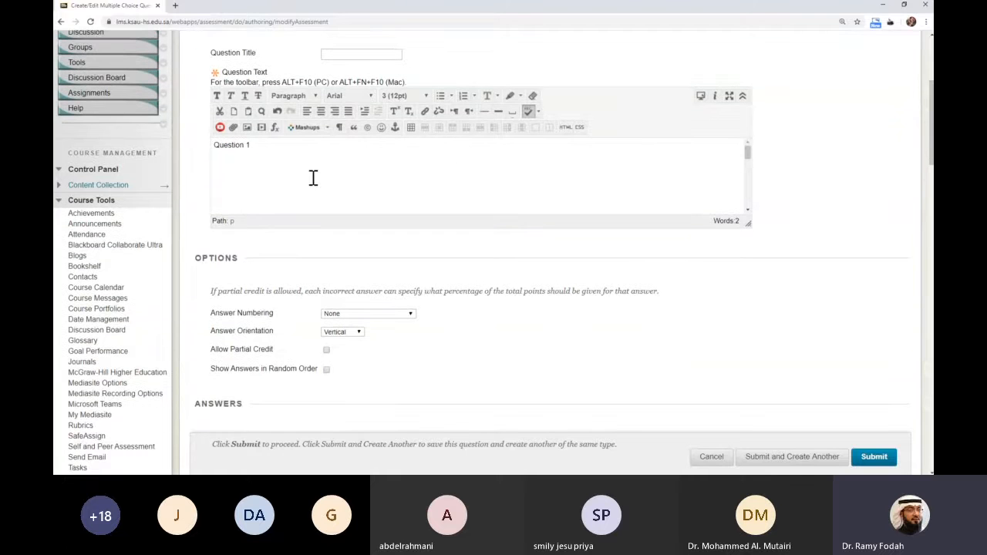
scroll(452, 219, "down", 3)
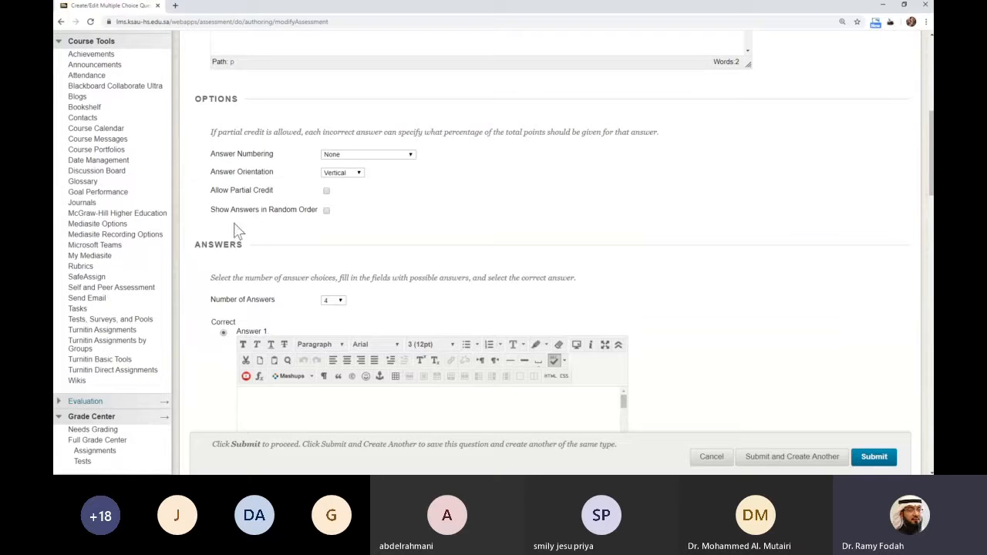
left_click(326, 211)
Step: Examine the question's numbering, orientation and partial credit options, the number of answers, and the answer fields
scroll(359, 221, "down", 3)
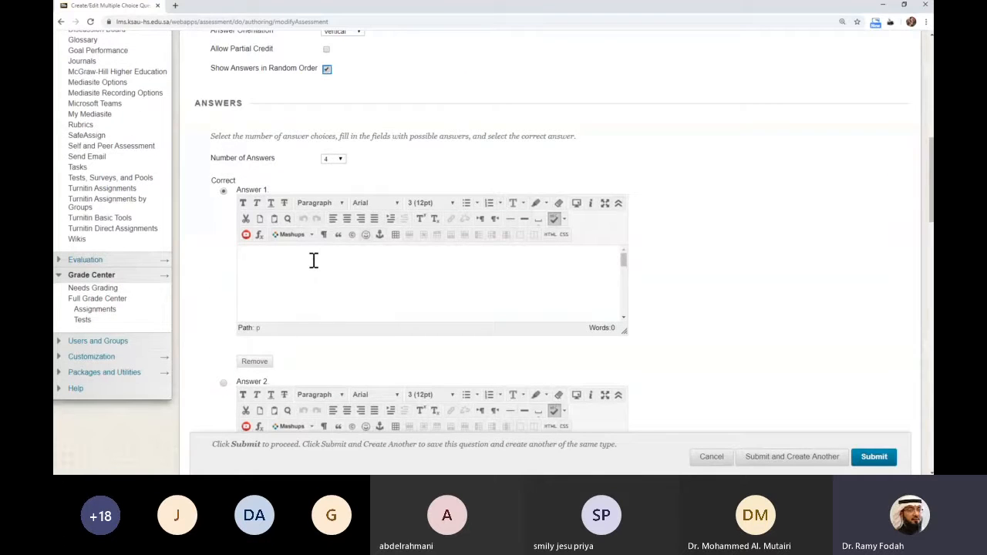
scroll(315, 264, "down", 3)
scroll(378, 194, "up", 3)
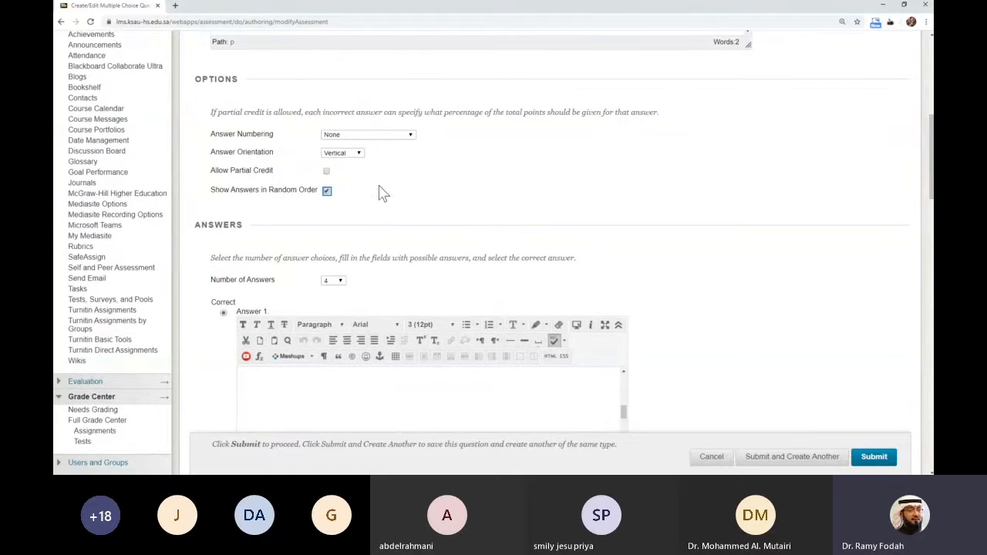
scroll(378, 193, "down", 7)
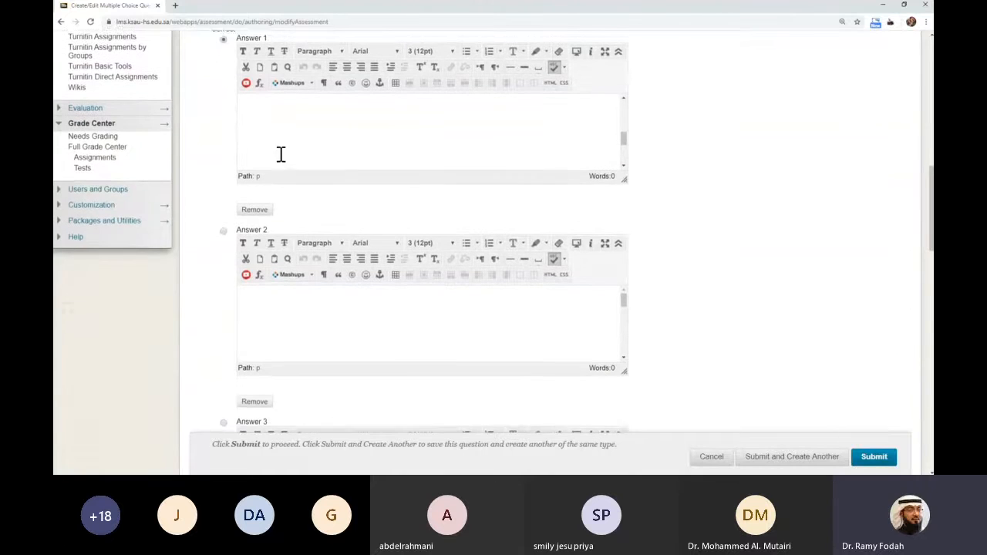
scroll(280, 154, "up", 1)
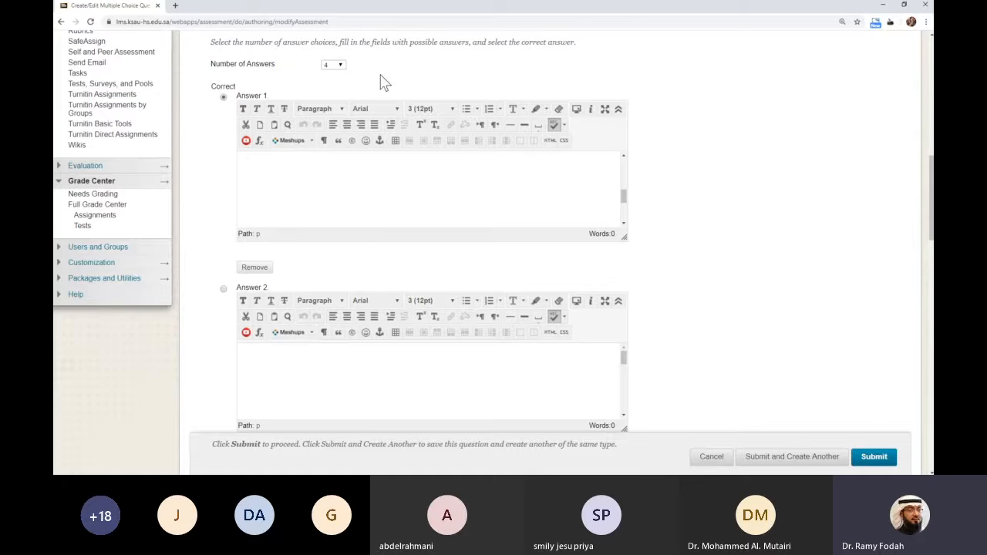
scroll(381, 81, "up", 3)
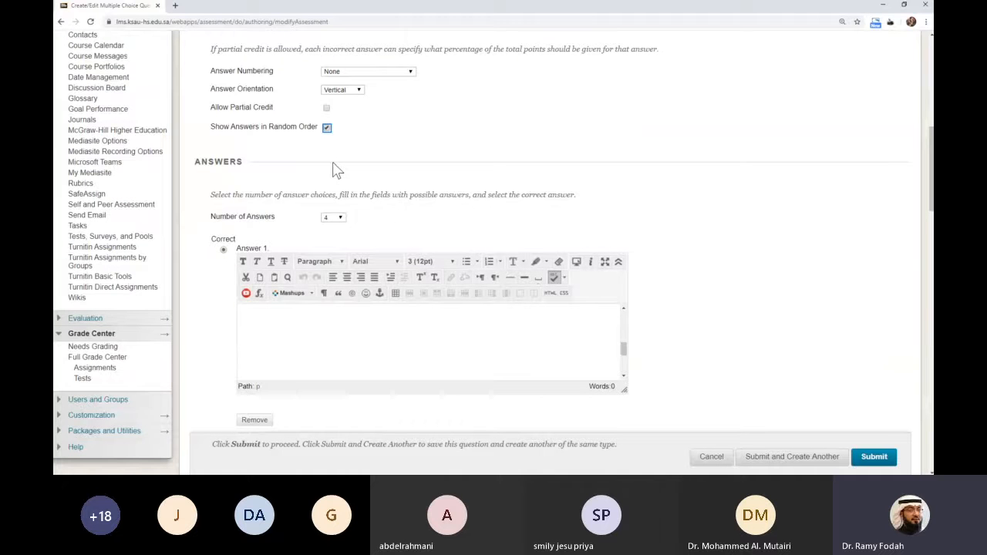
scroll(347, 168, "up", 1)
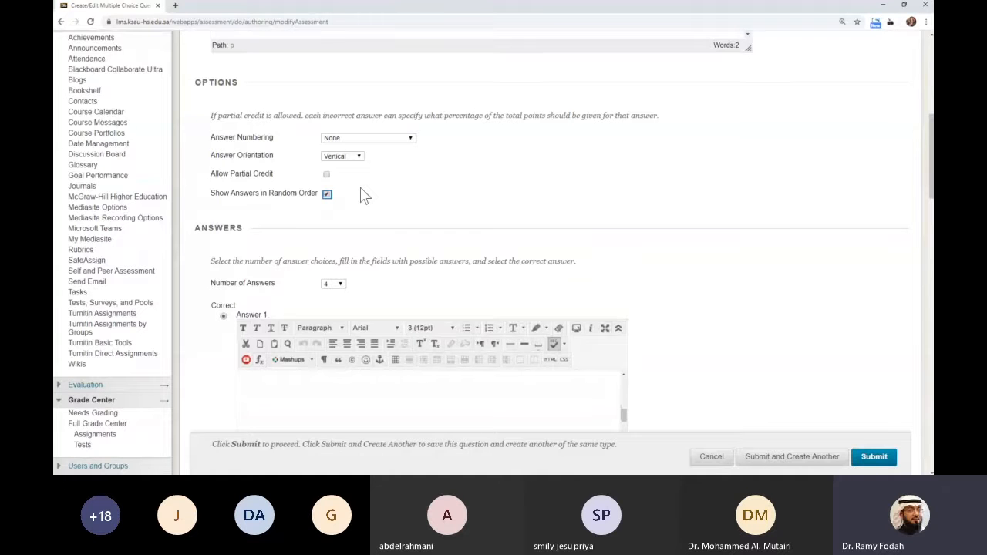
scroll(388, 194, "up", 3)
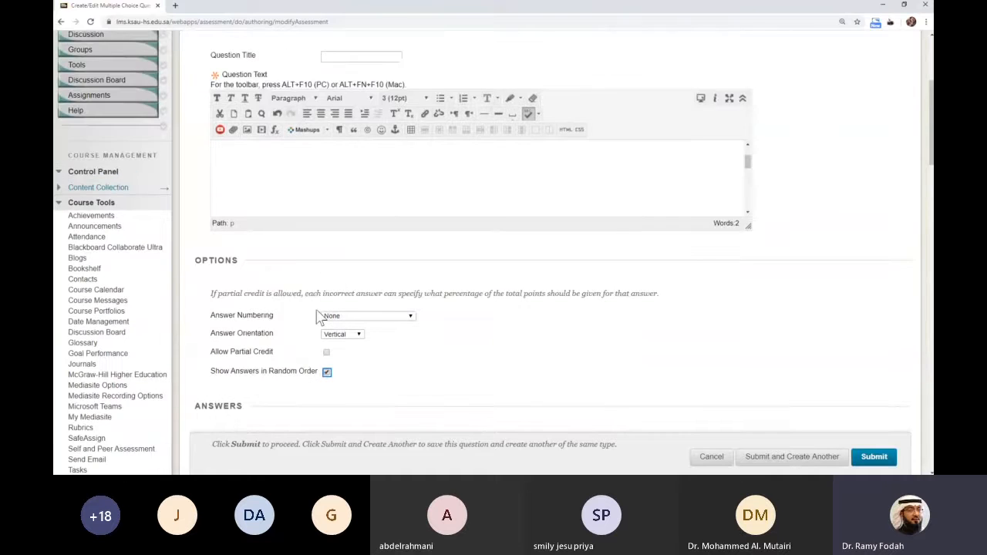
scroll(302, 289, "down", 2)
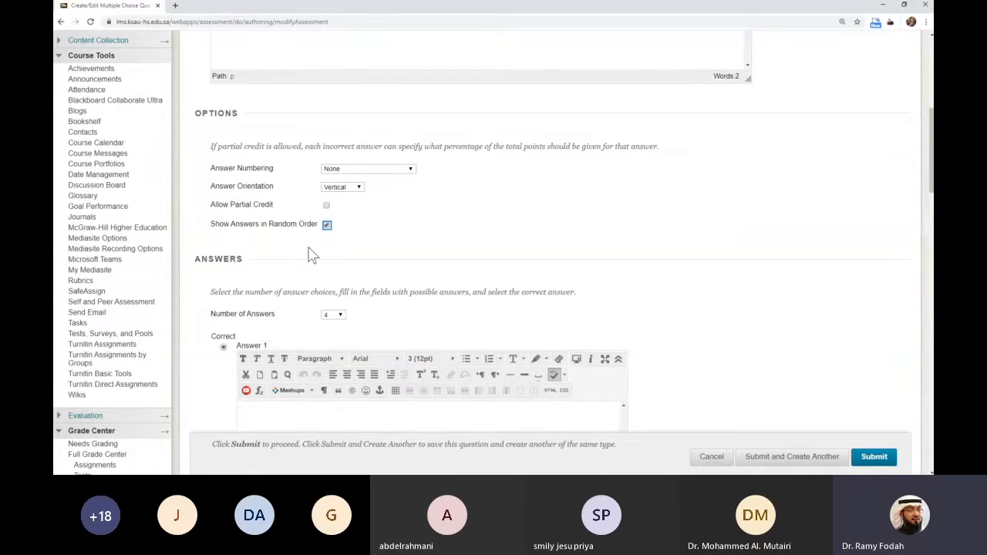
scroll(340, 255, "down", 1)
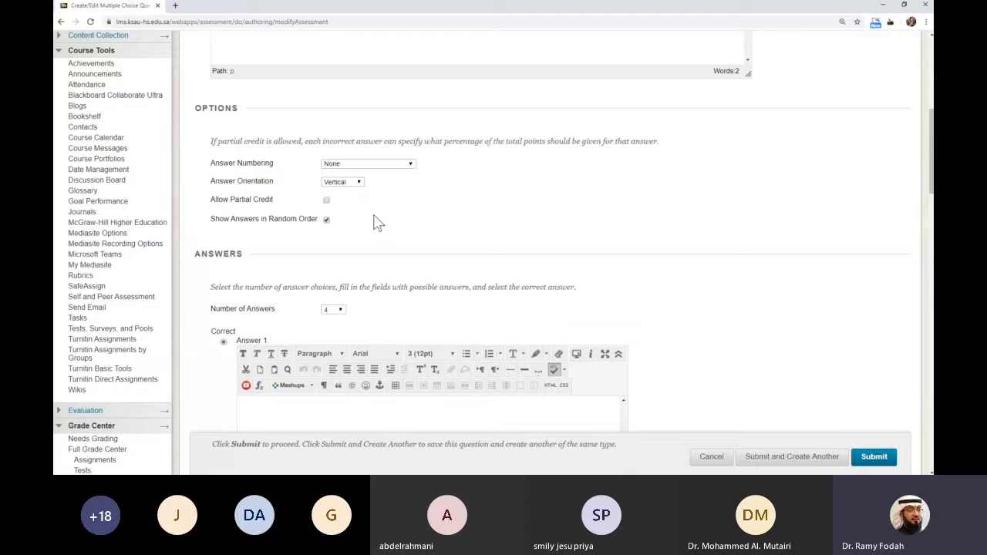
scroll(375, 216, "down", 1)
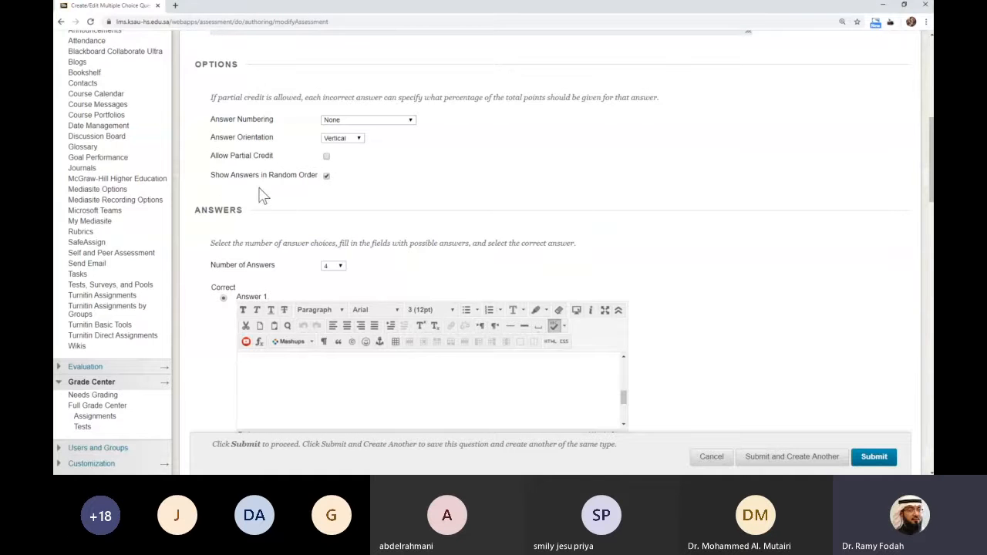
scroll(309, 210, "down", 1)
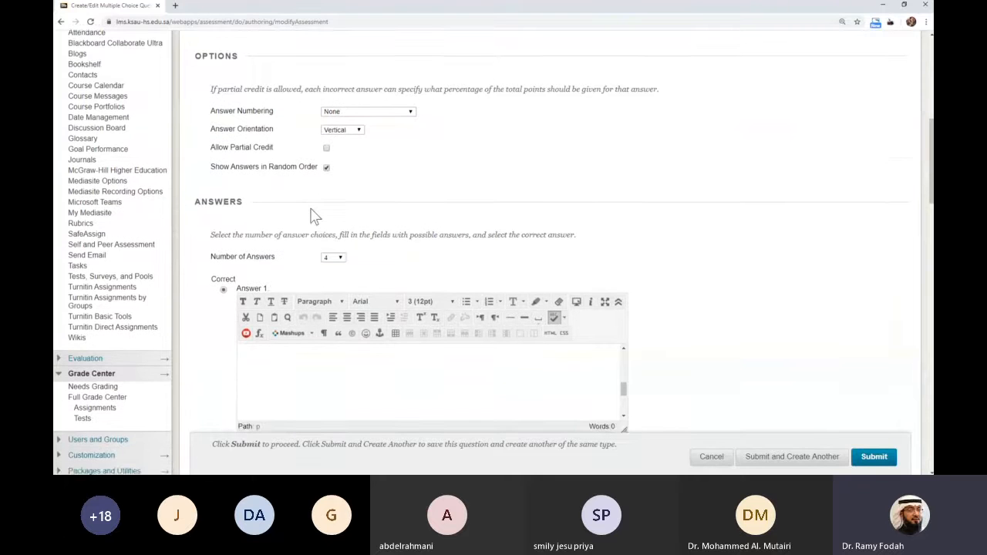
Step: Enter "Option 1" as the text of Answer 1 and mark it as the correct answer
scroll(302, 181, "down", 2)
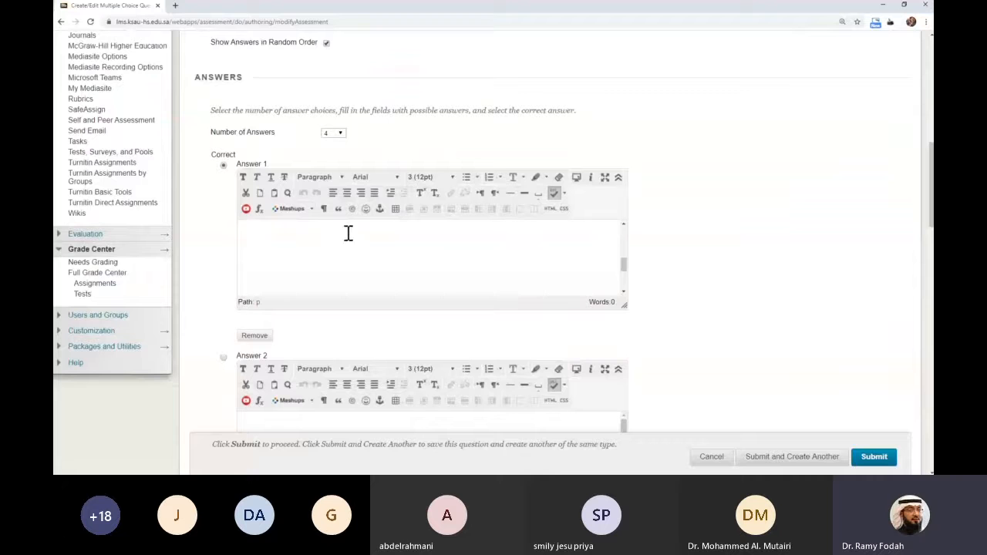
scroll(480, 127, "down", 2)
scroll(480, 125, "down", 1)
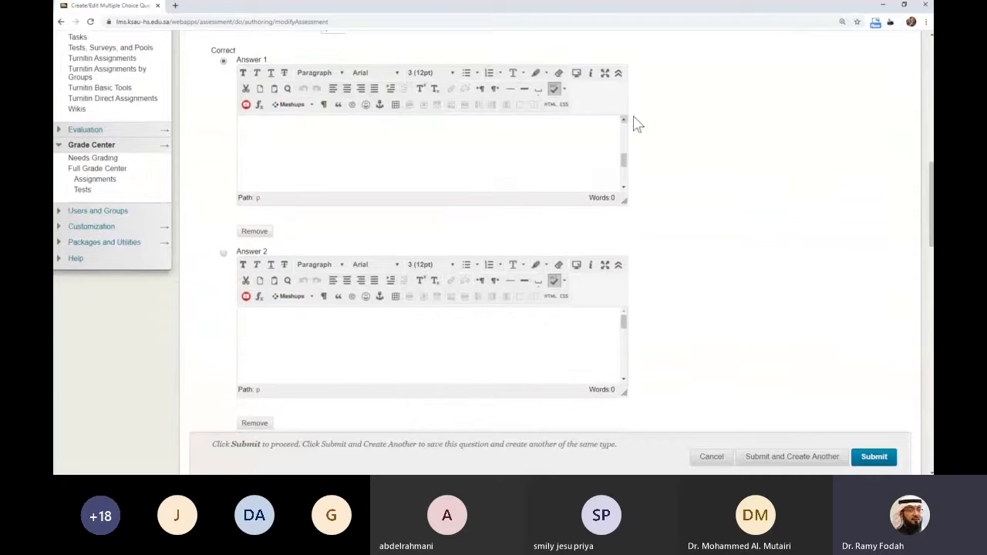
scroll(637, 123, "up", 3)
left_click(394, 270)
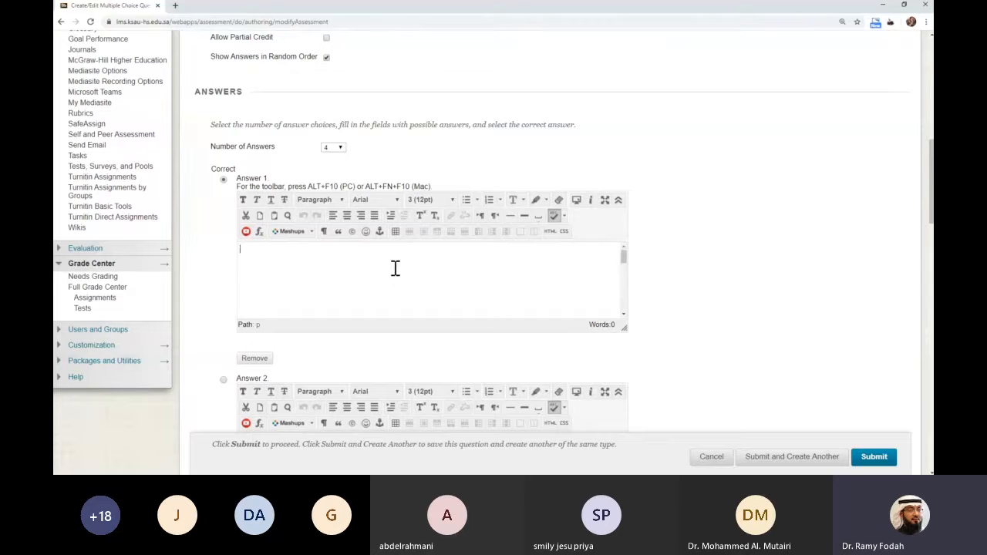
type("Option 1")
scroll(229, 170, "down", 2)
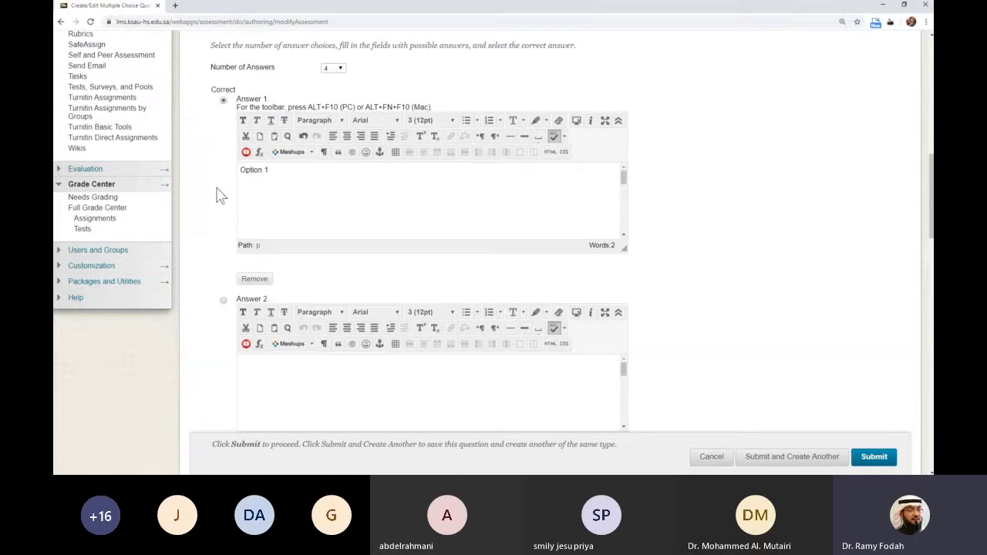
left_click(222, 300)
left_click(223, 100)
Step: Enter "Option2" as the text of Answer 2
scroll(626, 237, "down", 1)
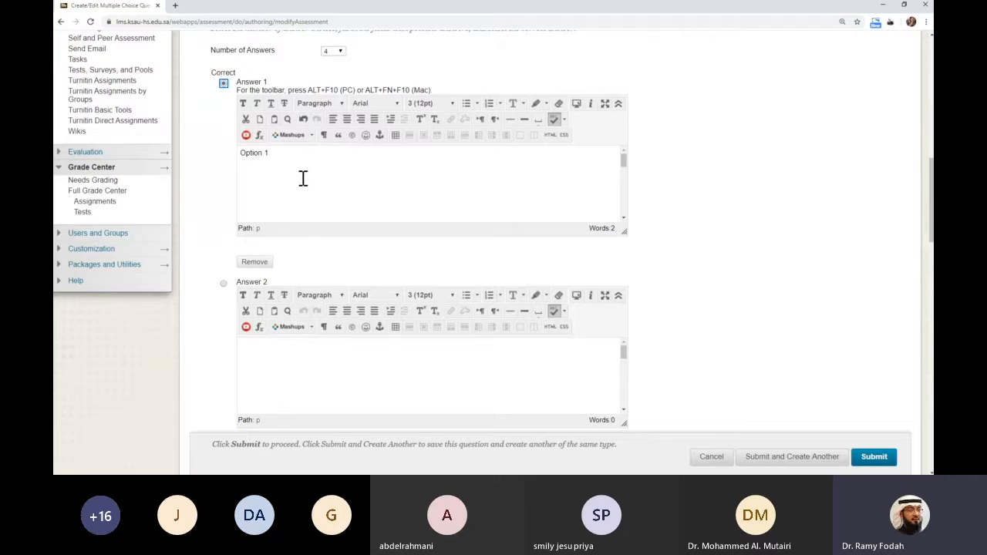
scroll(648, 246, "down", 1)
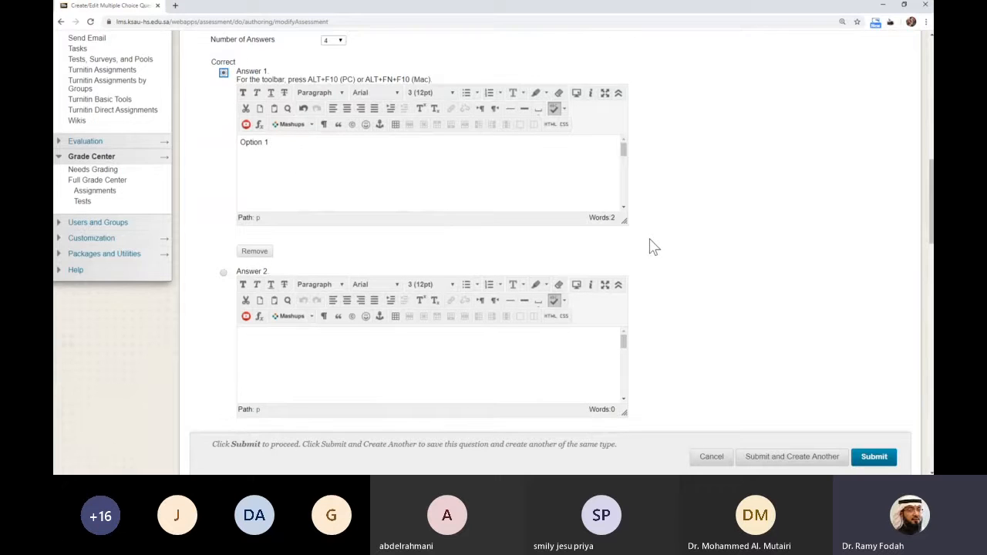
left_click(342, 301)
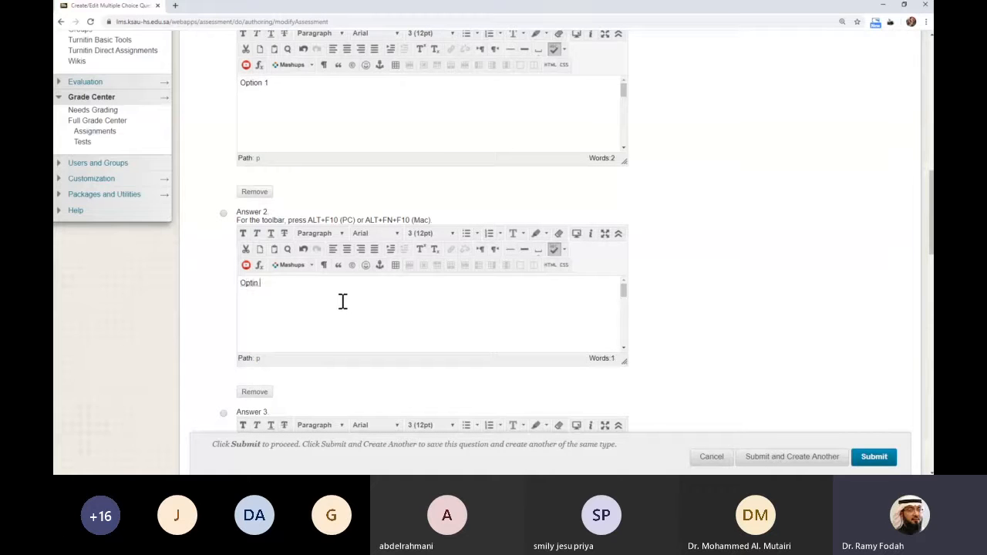
key("BackSpace")
key("BackSpace")
type("on2")
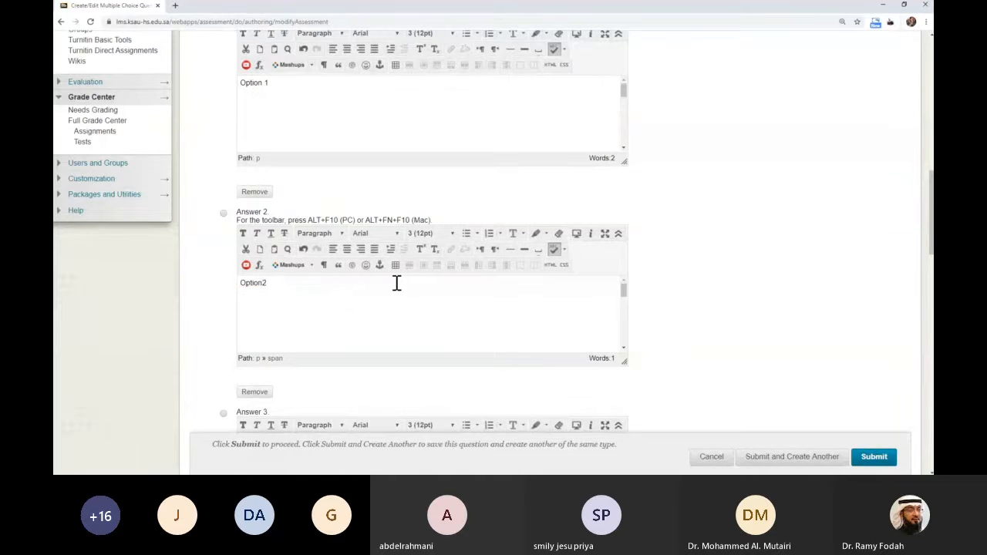
Step: Enter "Option 3" as the text of Answer 3 and "Option 4" as the text of Answer 4
scroll(609, 260, "down", 3)
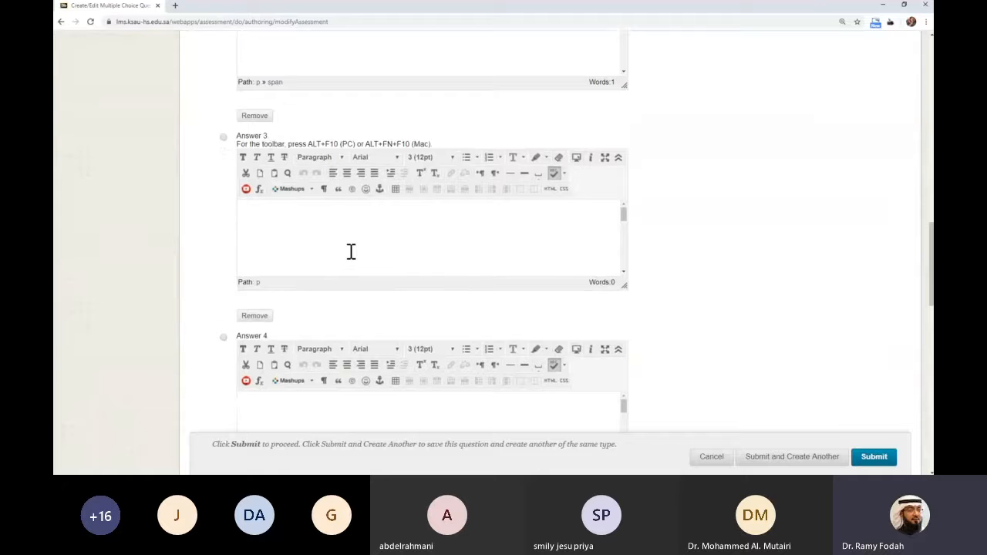
type("Option 3")
scroll(677, 192, "down", 1)
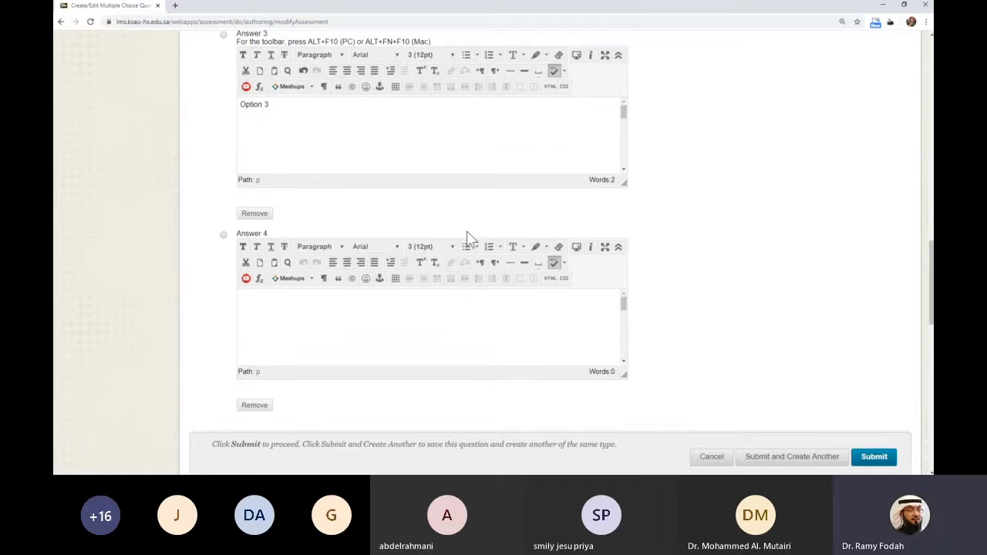
left_click(393, 311)
type("Option 4")
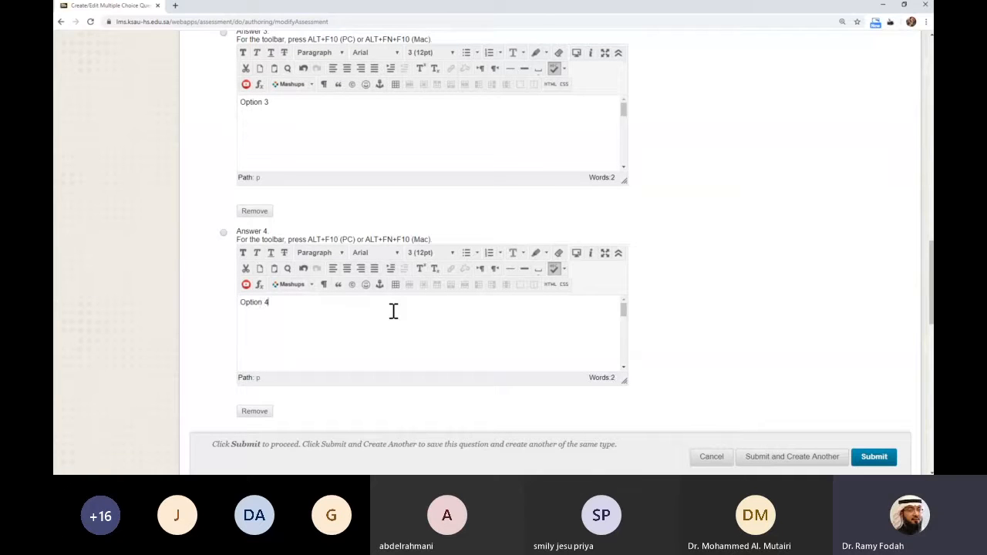
Step: Examine the response feedback fields and the categories and keywords, and review the question text, options and four answers
scroll(756, 223, "down", 3)
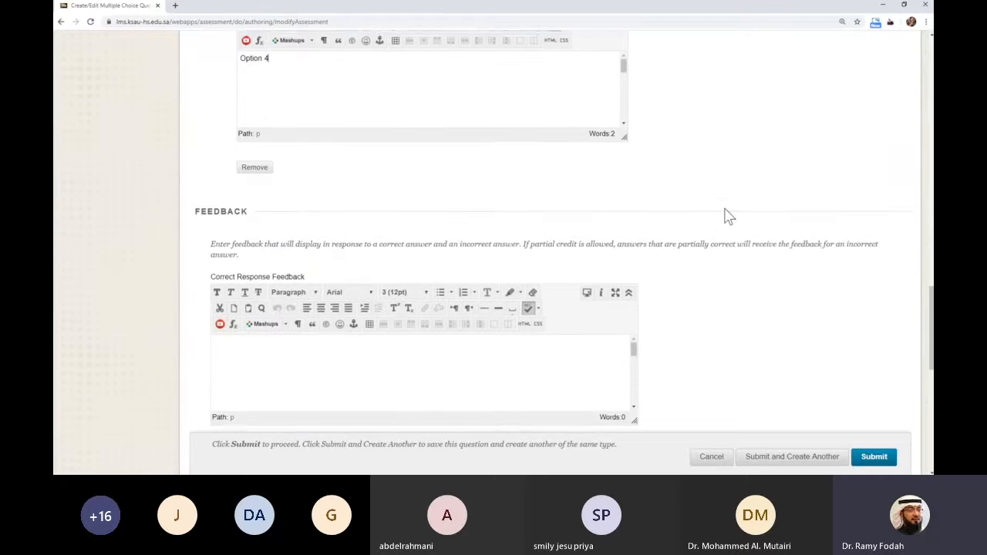
scroll(728, 216, "down", 1)
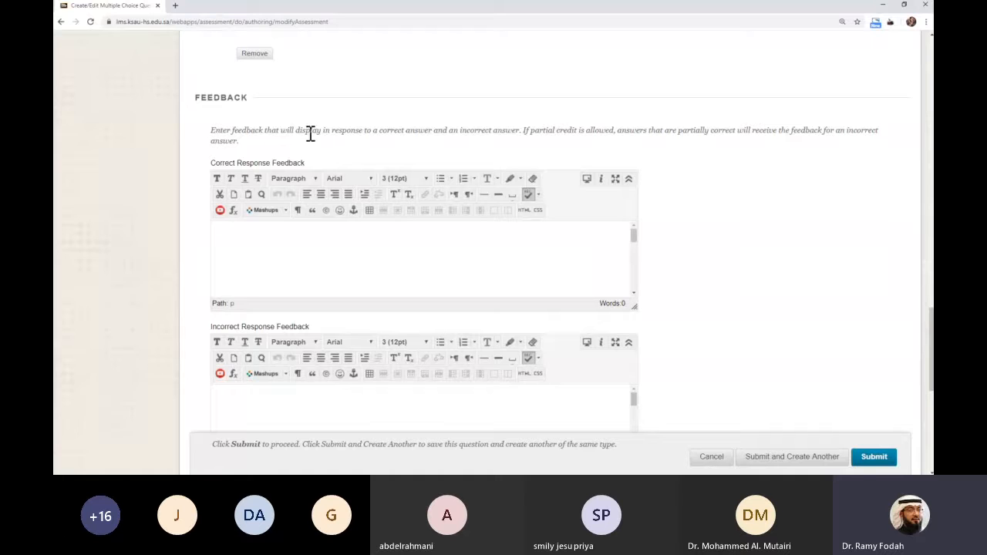
scroll(334, 130, "up", 2)
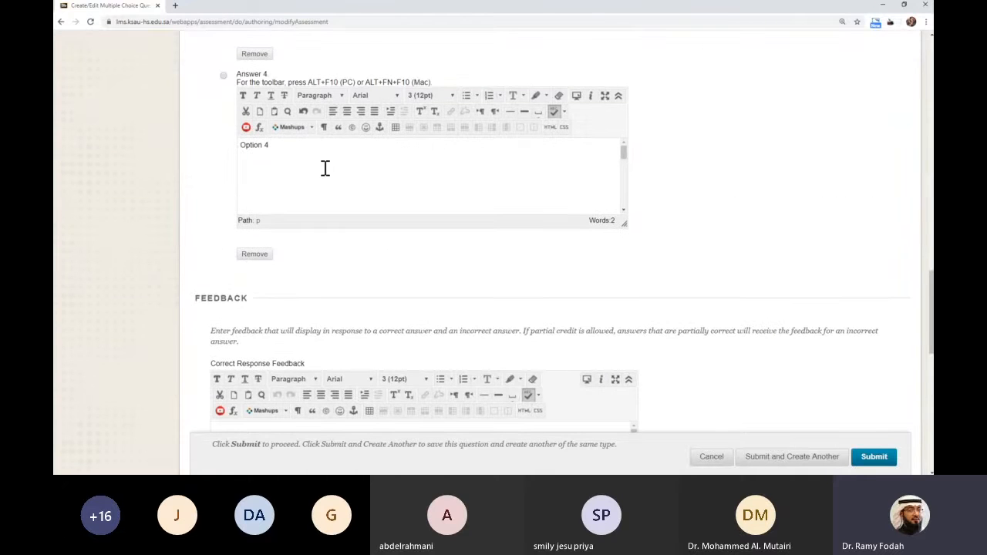
scroll(327, 168, "up", 1)
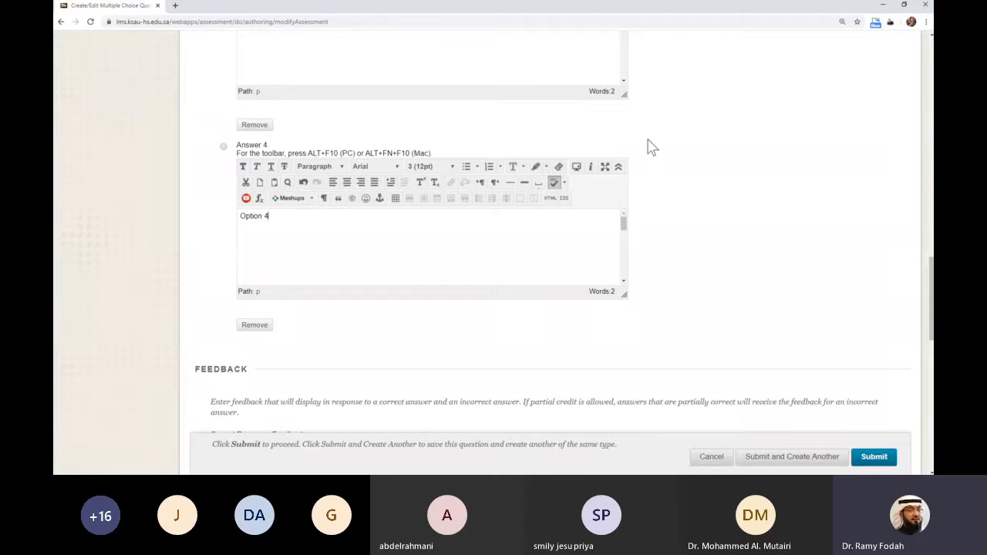
scroll(652, 147, "down", 1)
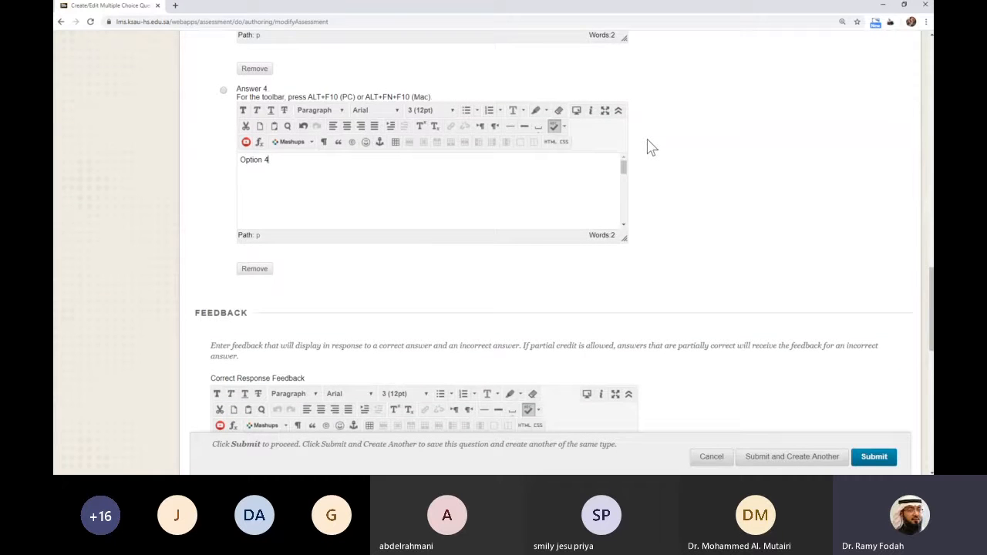
scroll(651, 147, "up", 4)
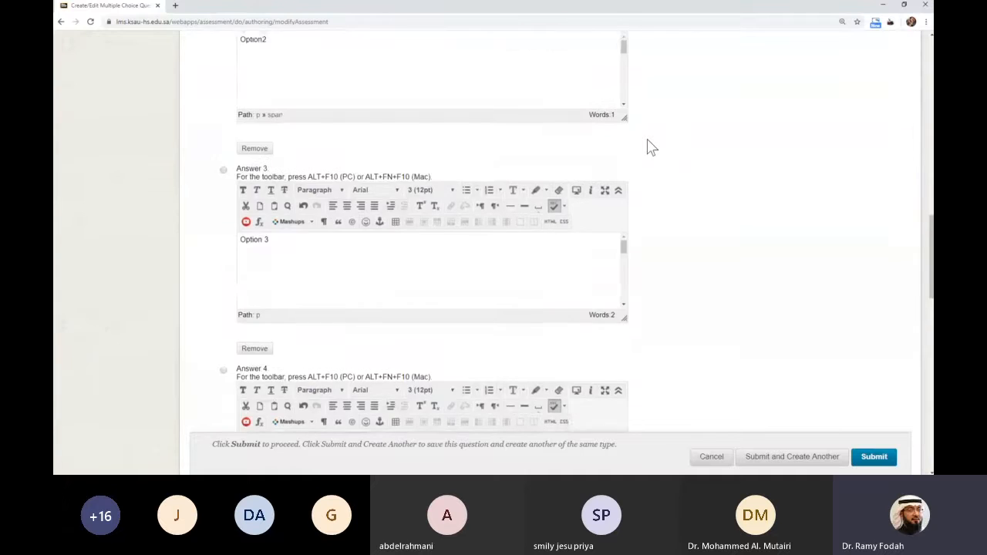
scroll(652, 147, "down", 12)
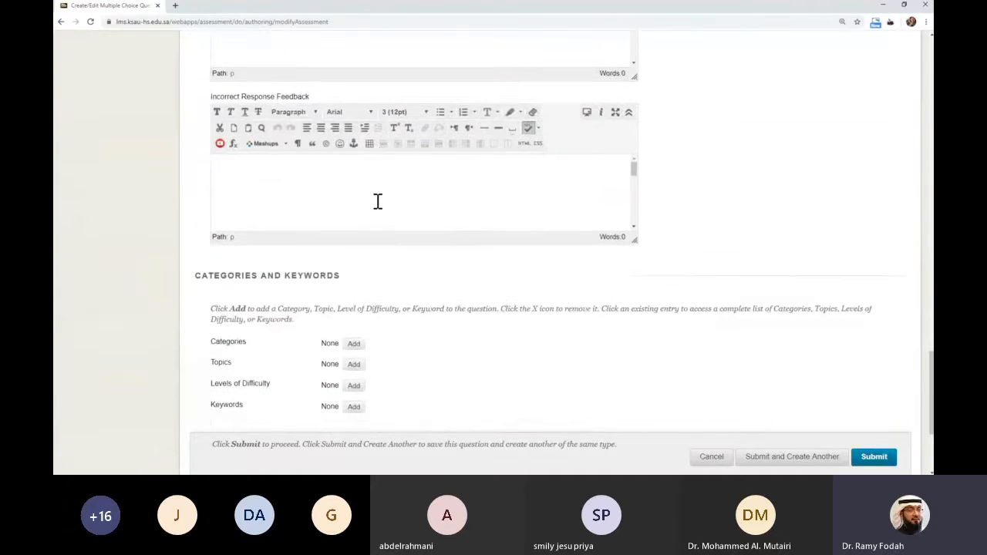
scroll(381, 198, "up", 1)
scroll(381, 198, "up", 4)
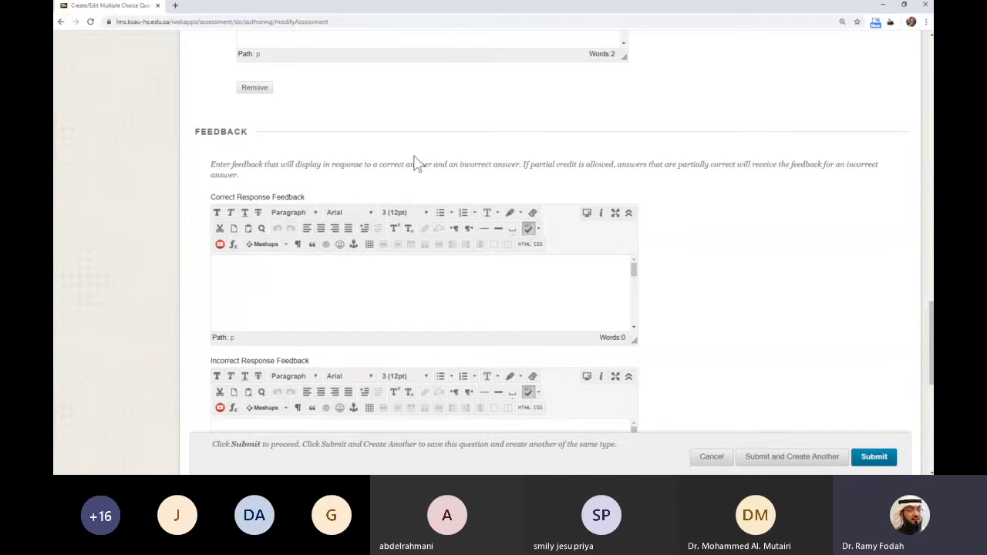
scroll(319, 188, "up", 5)
scroll(324, 188, "up", 3)
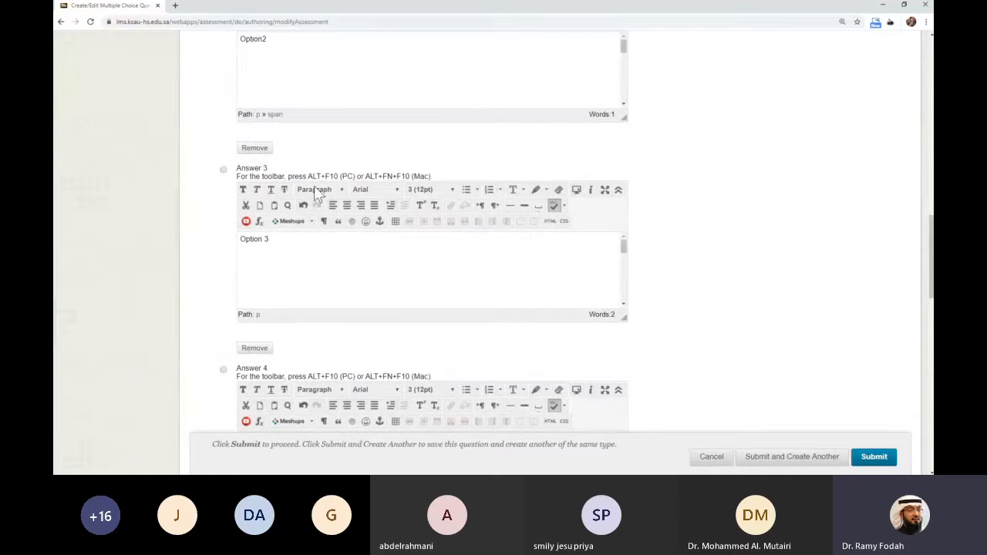
scroll(320, 189, "up", 8)
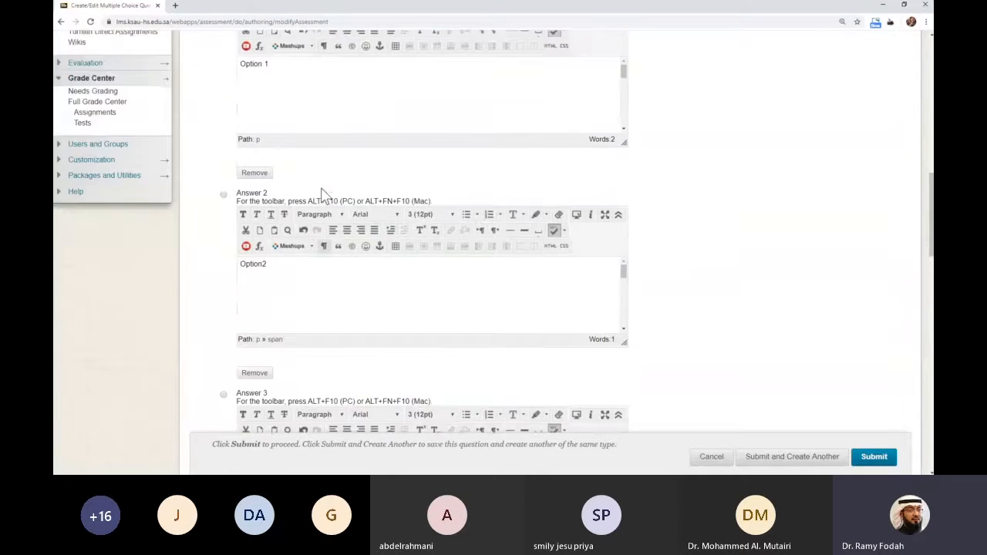
scroll(334, 171, "up", 6)
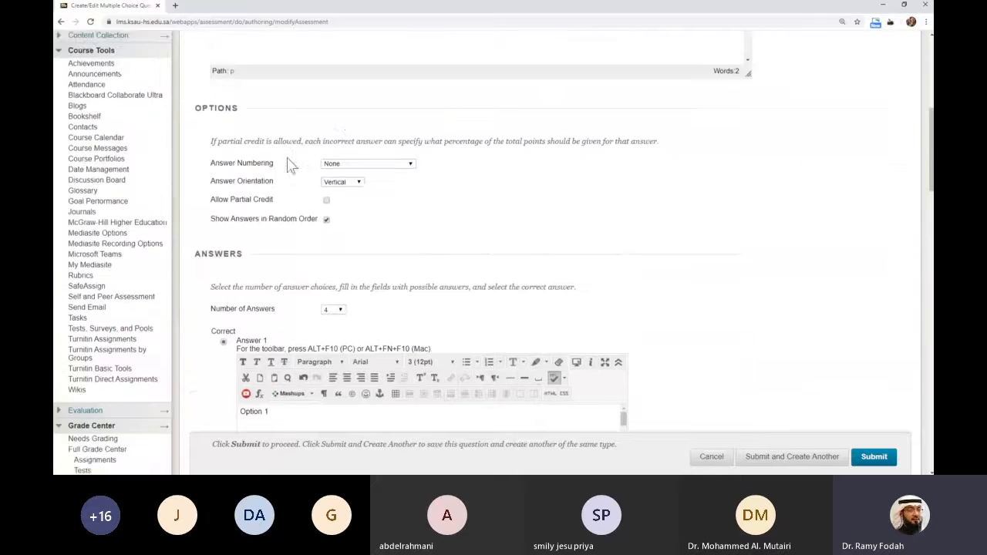
scroll(354, 151, "up", 1)
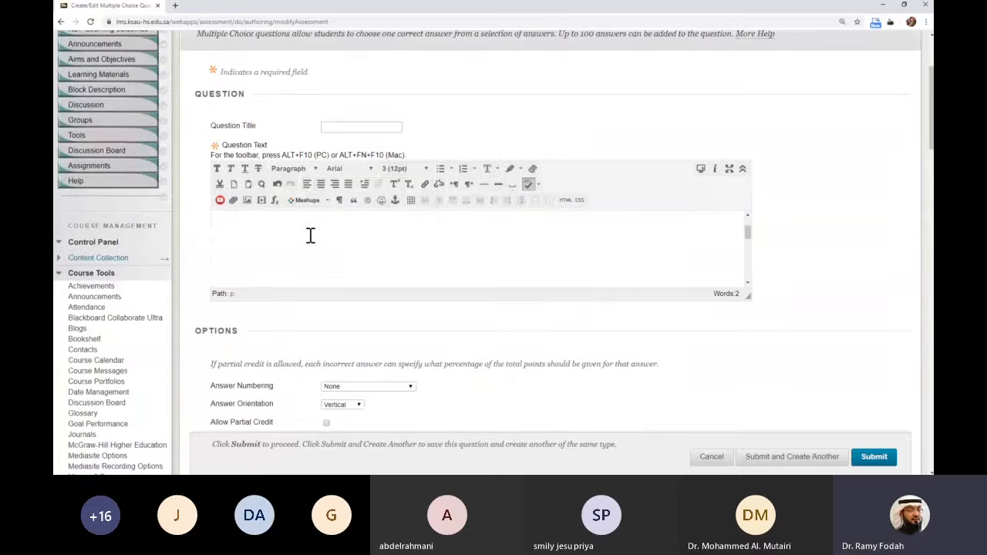
scroll(789, 232, "up", 1)
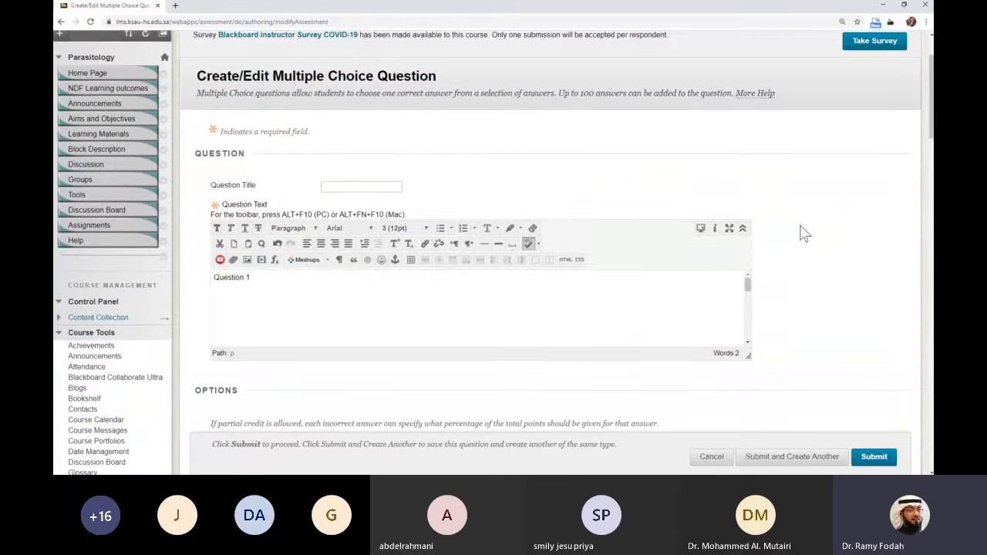
Step: Submit the multiple choice question to the testing pool without creating another one
scroll(807, 236, "down", 20)
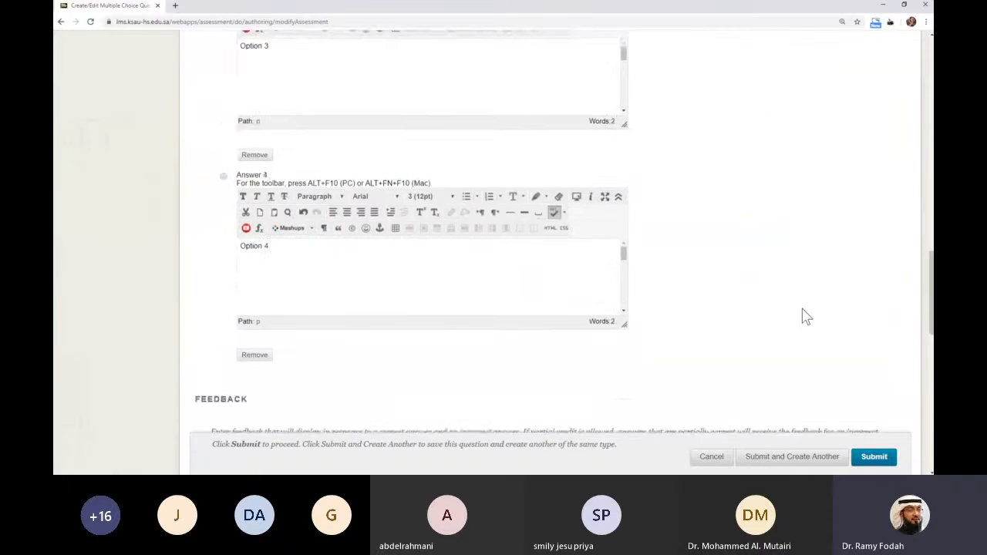
scroll(807, 317, "down", 5)
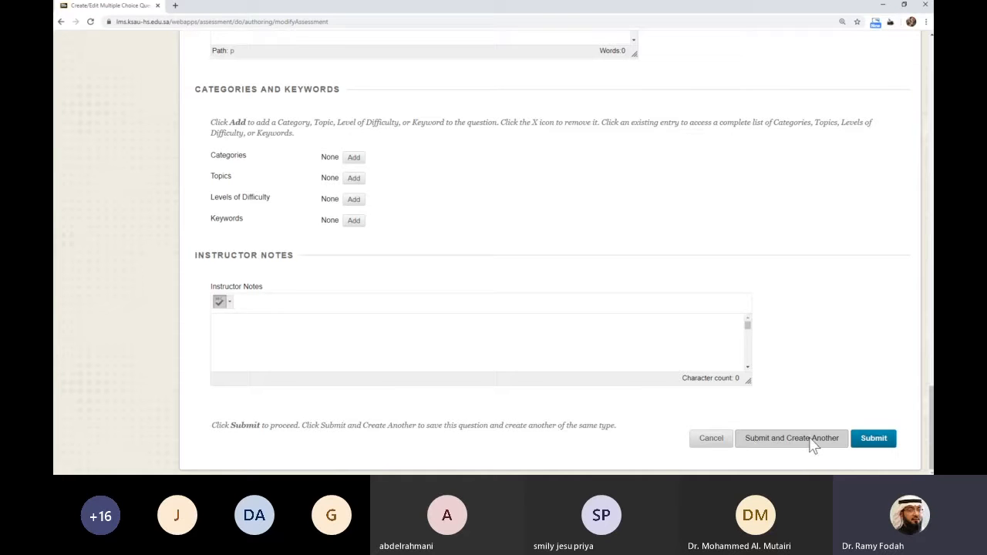
left_click(875, 438)
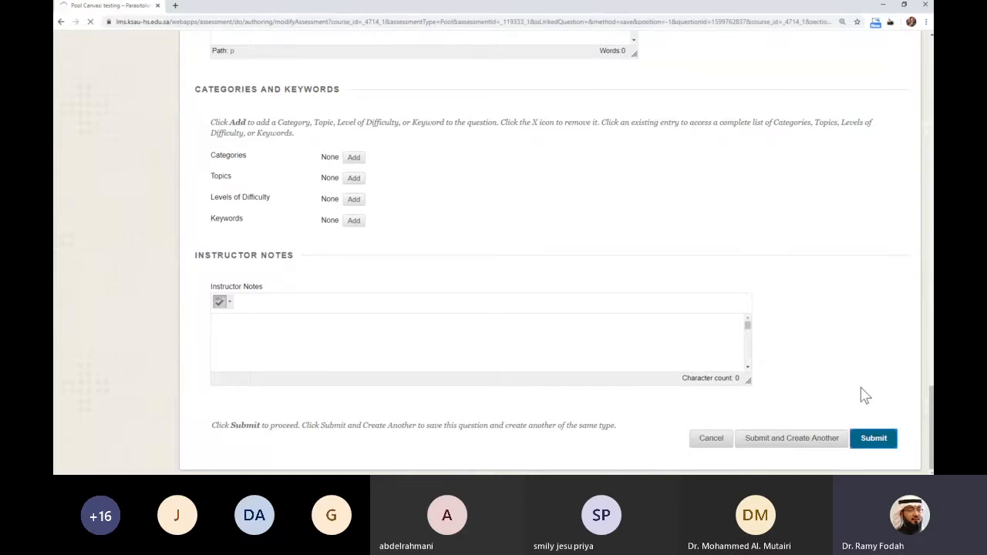
scroll(667, 368, "down", 3)
scroll(668, 369, "down", 2)
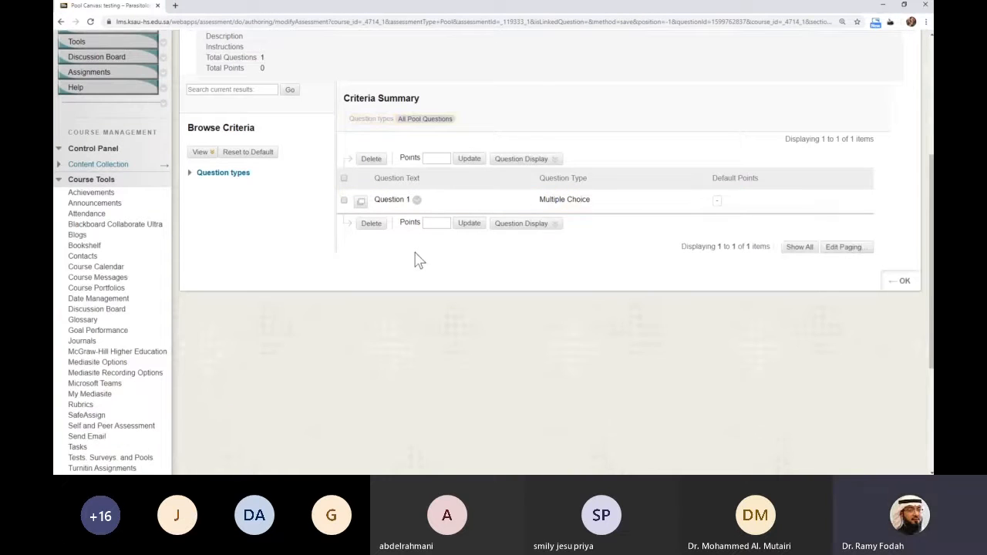
Step: Open the course's list of question pools from Tests, Surveys, and Pools and look through it
scroll(414, 260, "up", 2)
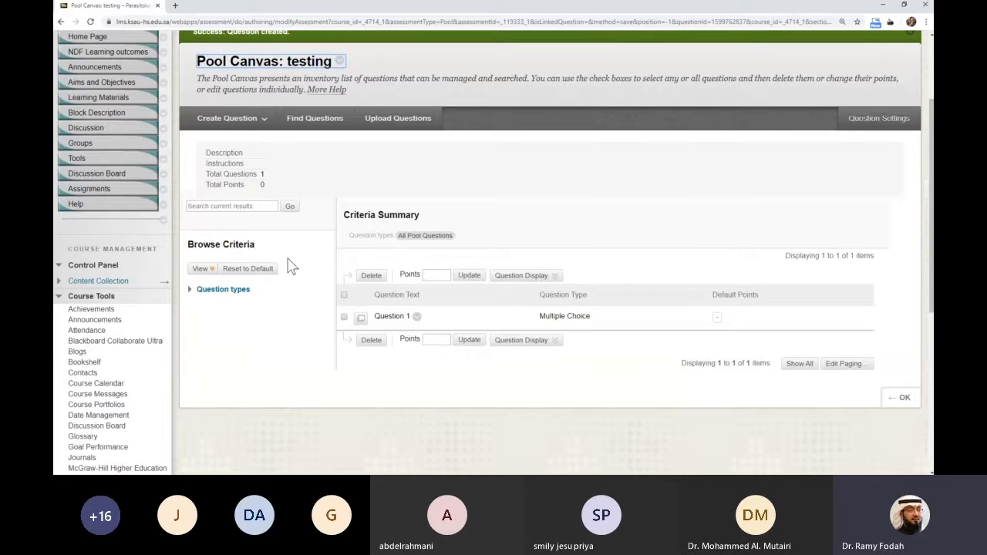
scroll(292, 266, "down", 5)
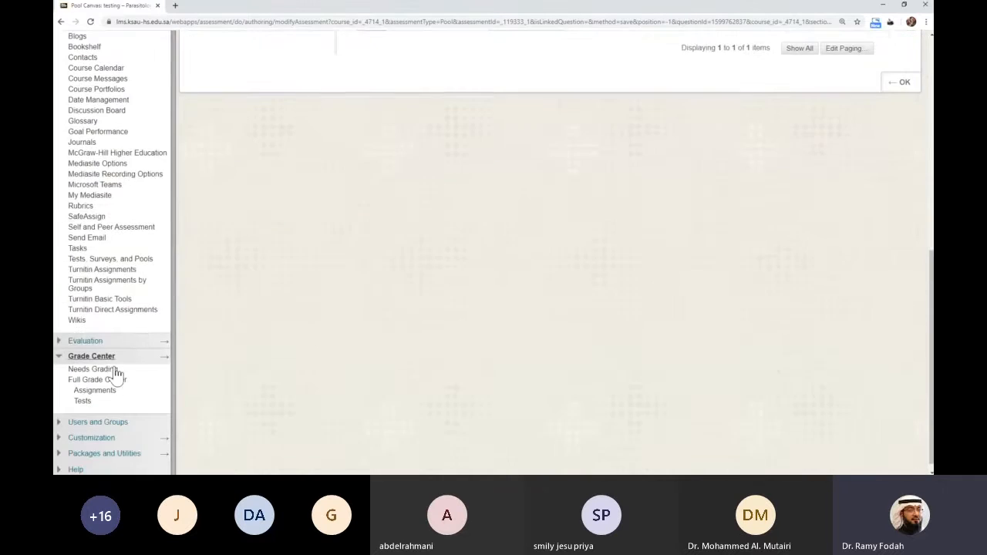
scroll(126, 353, "down", 1)
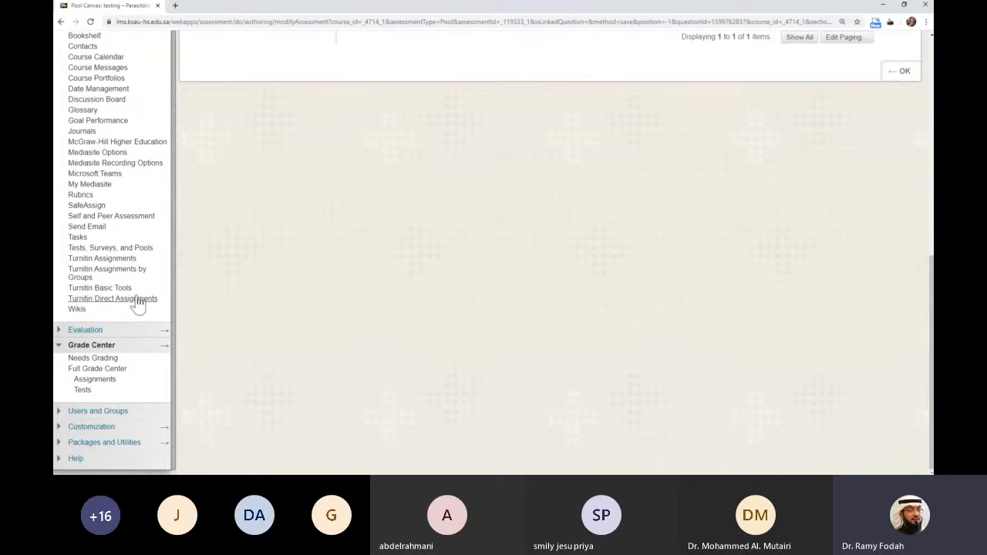
left_click(112, 250)
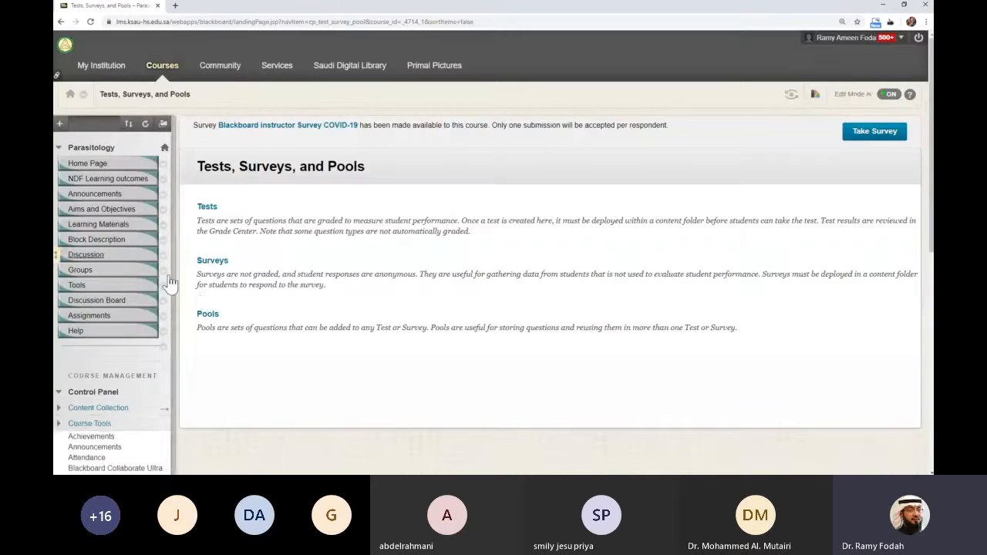
left_click(207, 316)
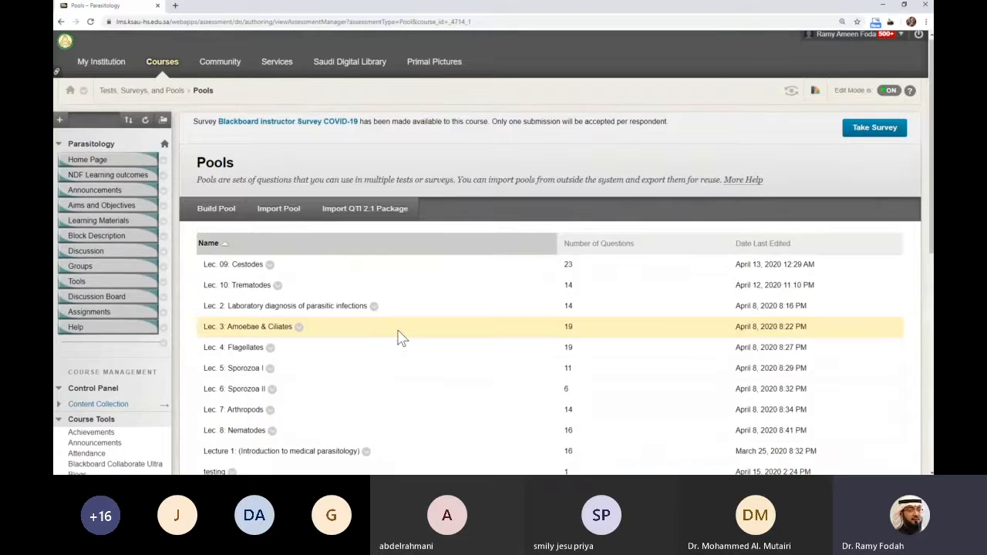
scroll(401, 337, "down", 3)
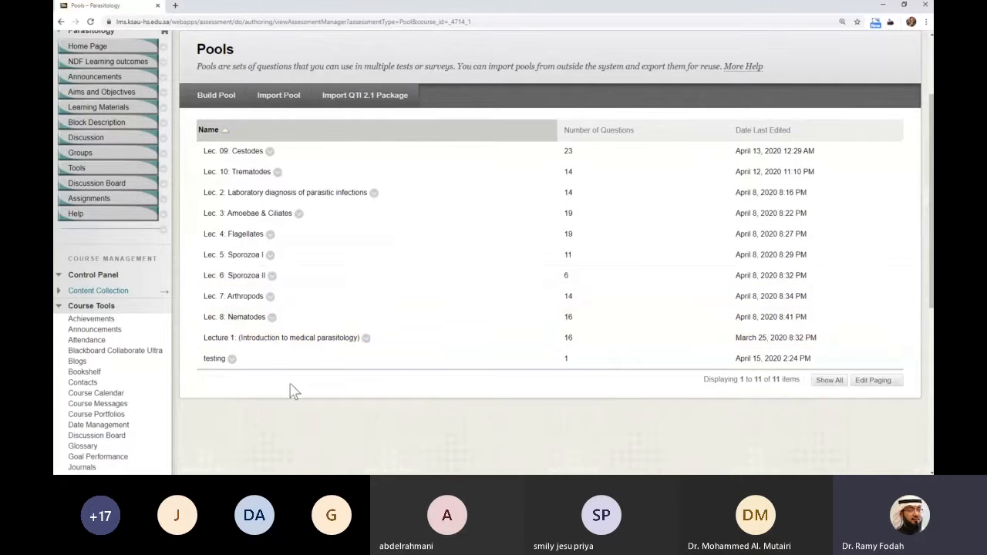
scroll(286, 381, "down", 1)
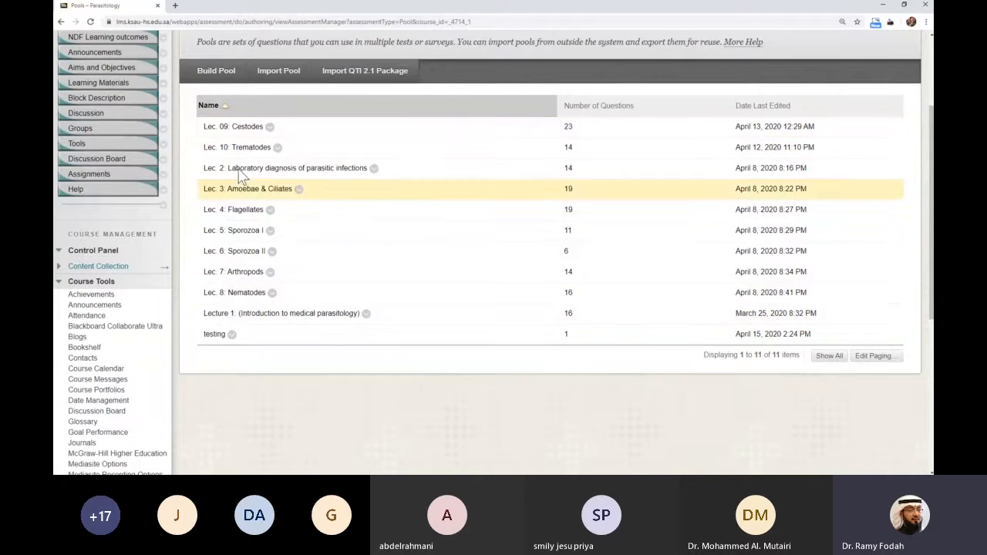
scroll(236, 145, "down", 1)
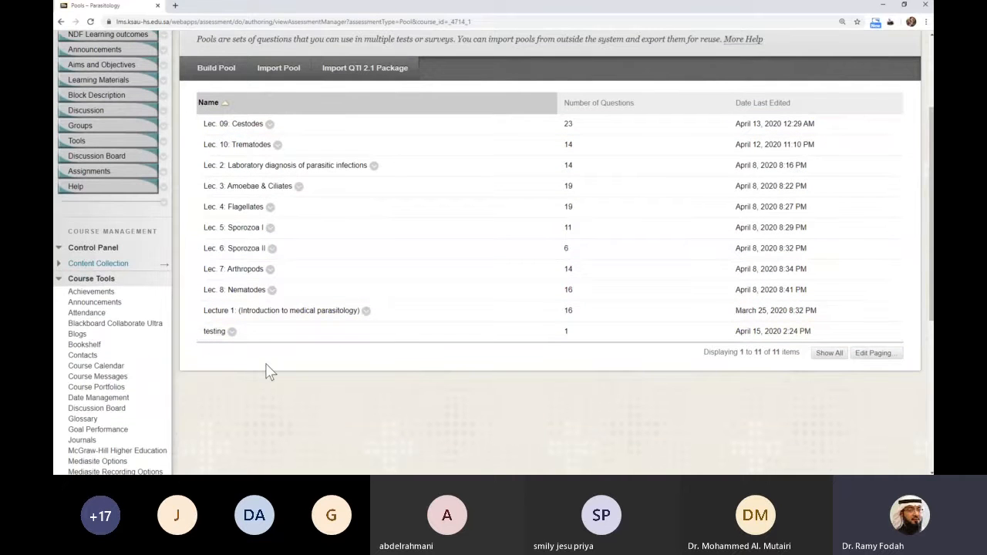
scroll(265, 370, "up", 2)
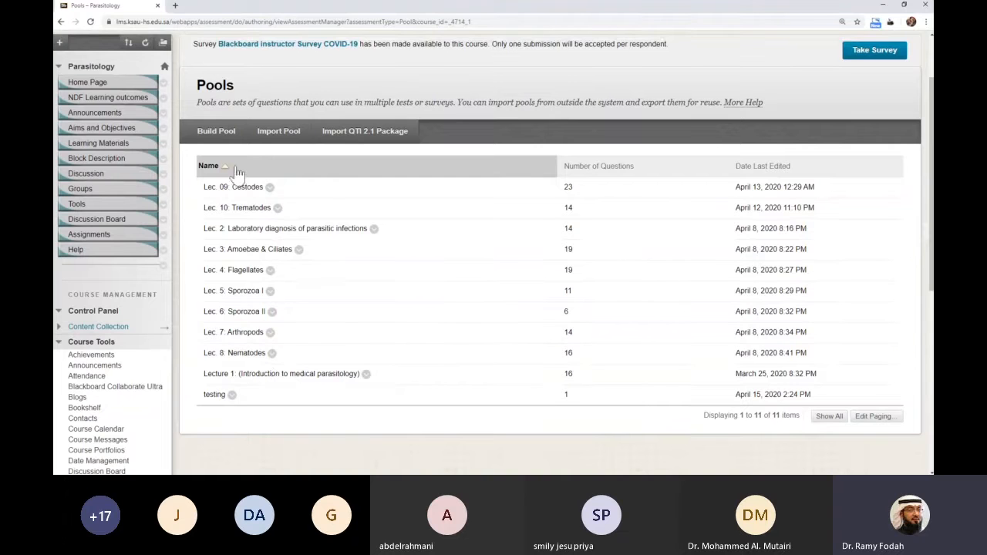
left_click(226, 138)
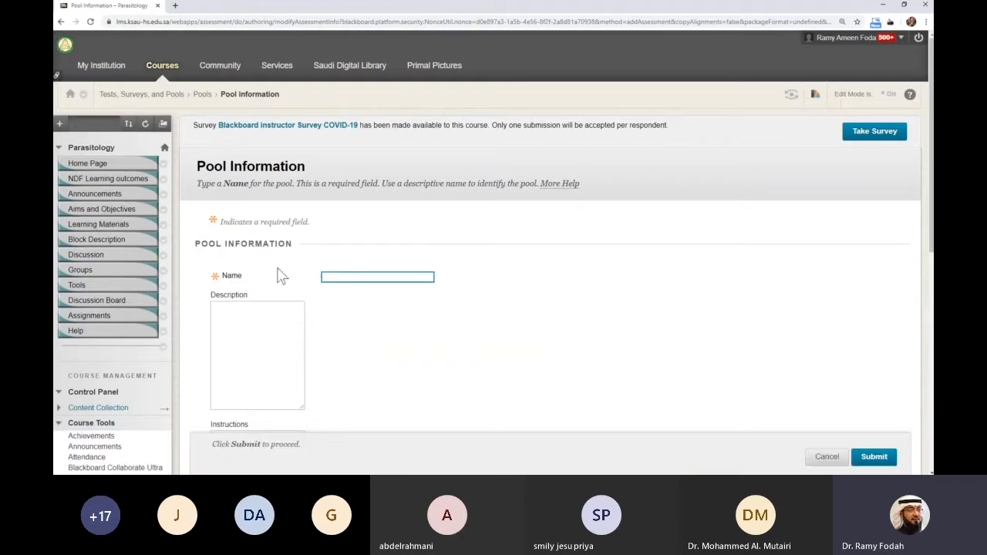
left_click(365, 276)
scroll(825, 378, "down", 1)
left_click(827, 456)
Step: Look through the course's list of question pools and the course tools
scroll(432, 351, "down", 5)
scroll(334, 213, "up", 3)
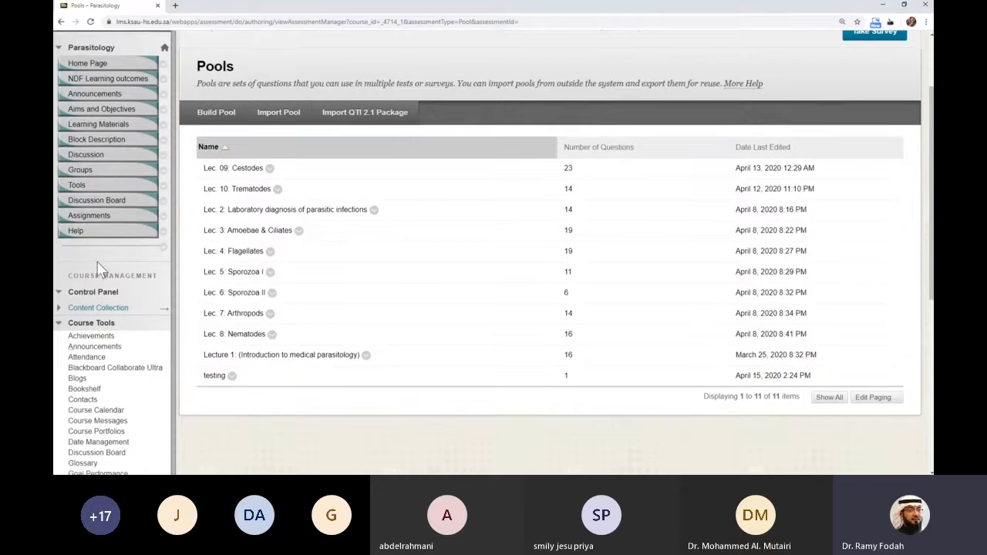
scroll(165, 386, "down", 1)
scroll(210, 351, "down", 1)
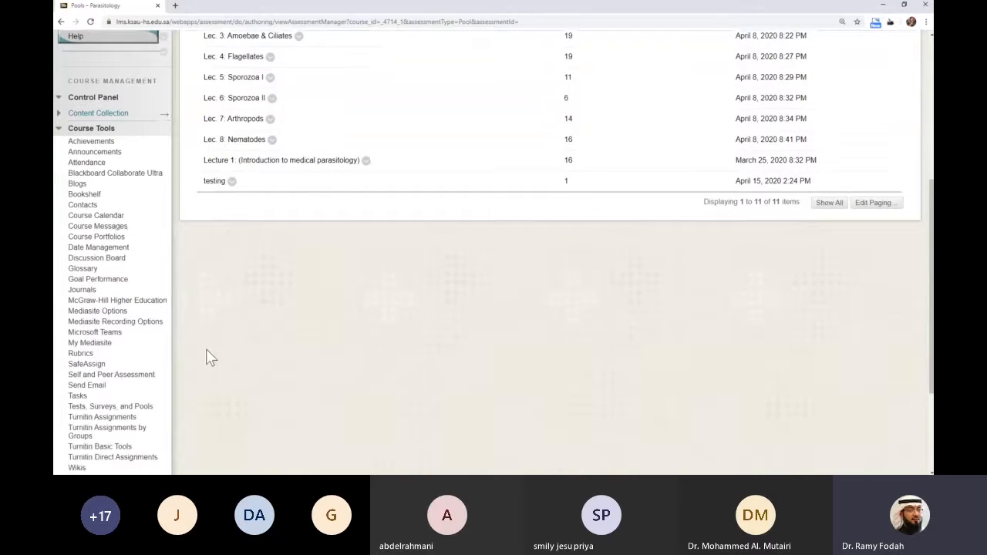
scroll(206, 353, "down", 1)
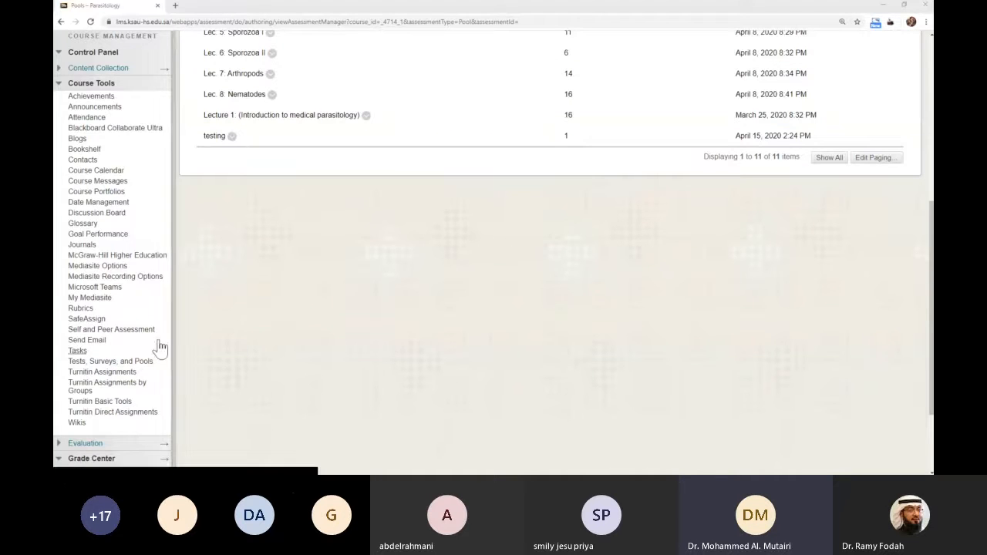
scroll(246, 338, "up", 2)
scroll(247, 338, "up", 1)
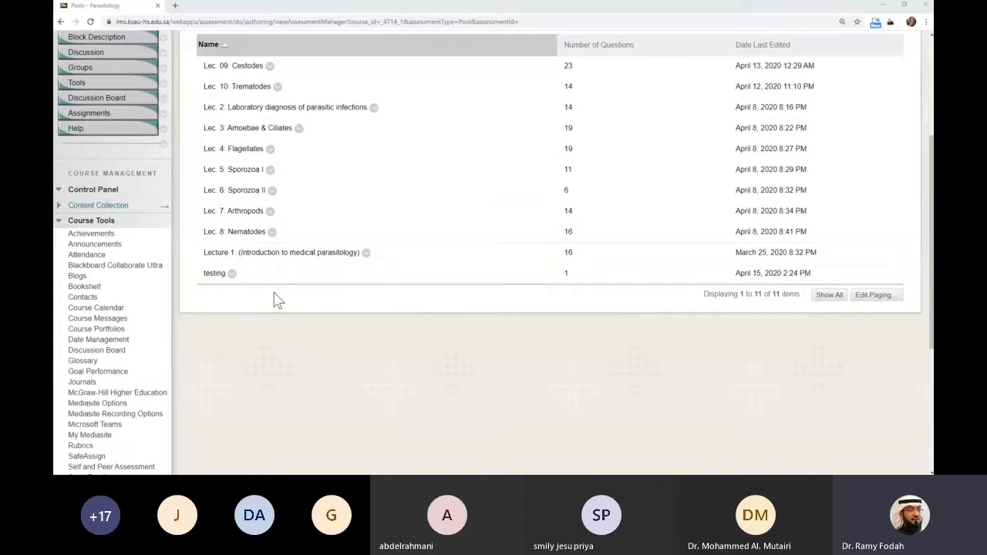
scroll(229, 302, "up", 1)
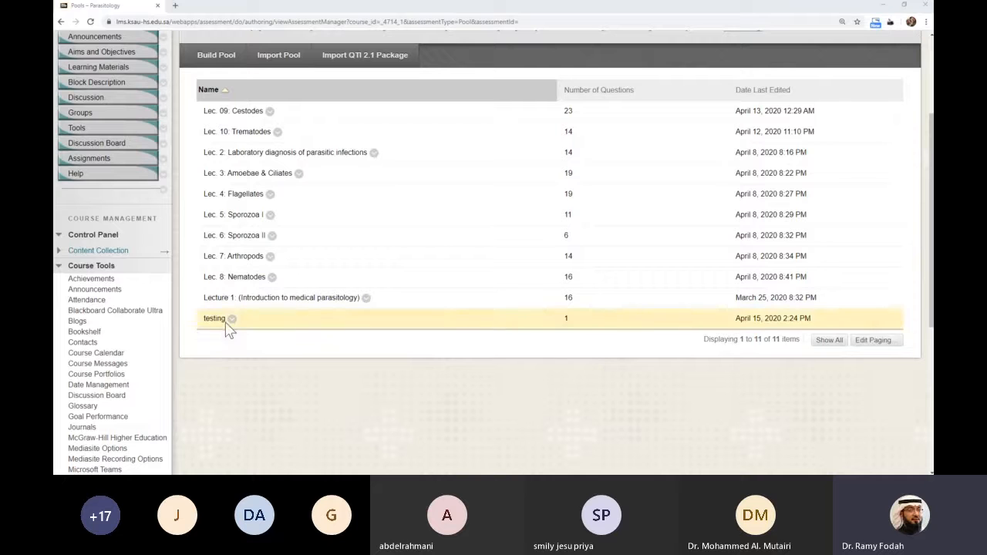
Step: Build a new question pool named "Testing 2" and submit it
left_click(220, 58)
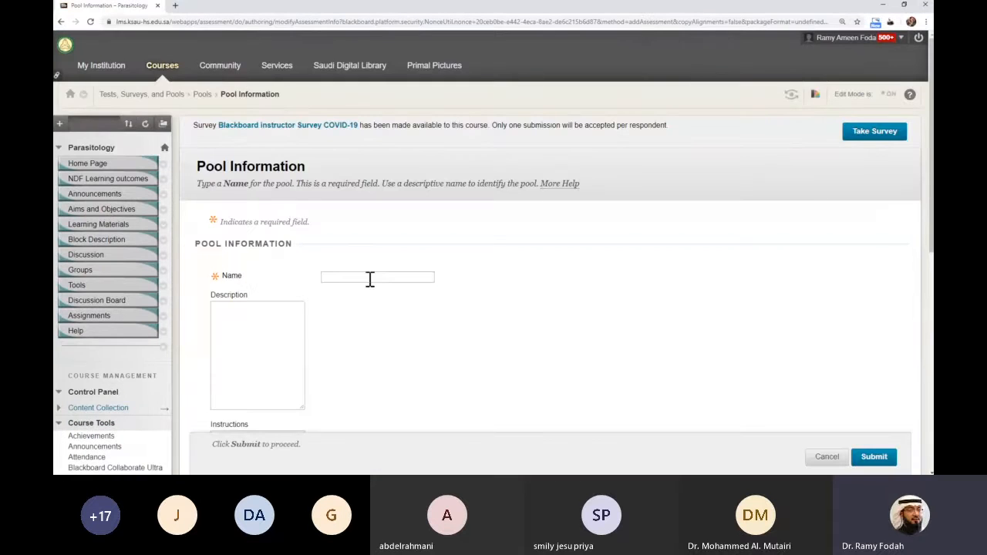
left_click(370, 278)
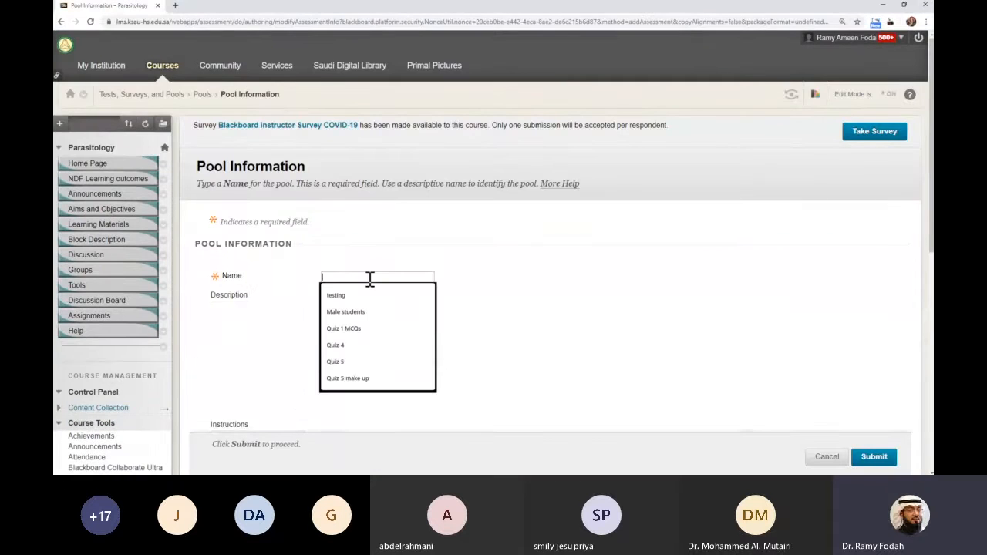
type("Testin 2")
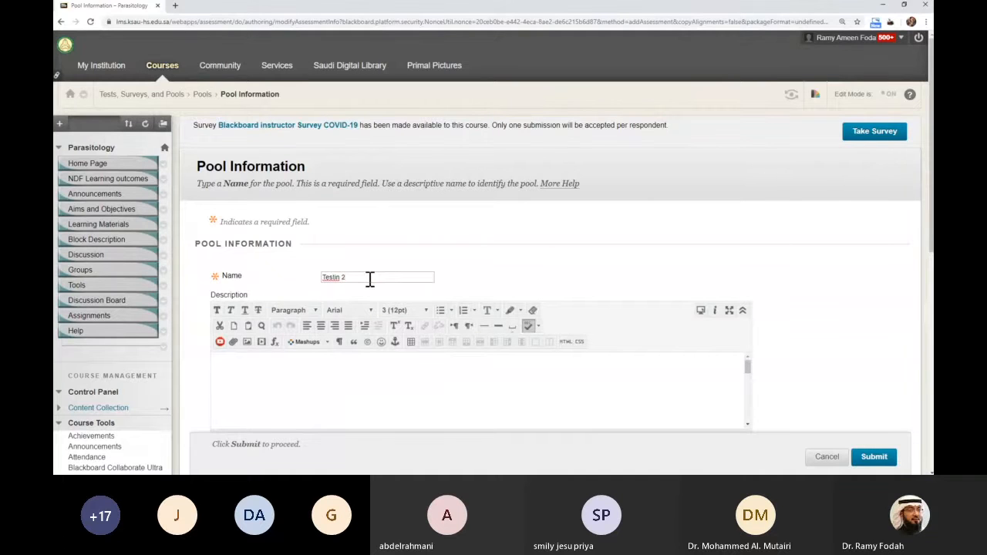
left_click(340, 278)
type("g")
scroll(872, 234, "down", 3)
left_click(874, 457)
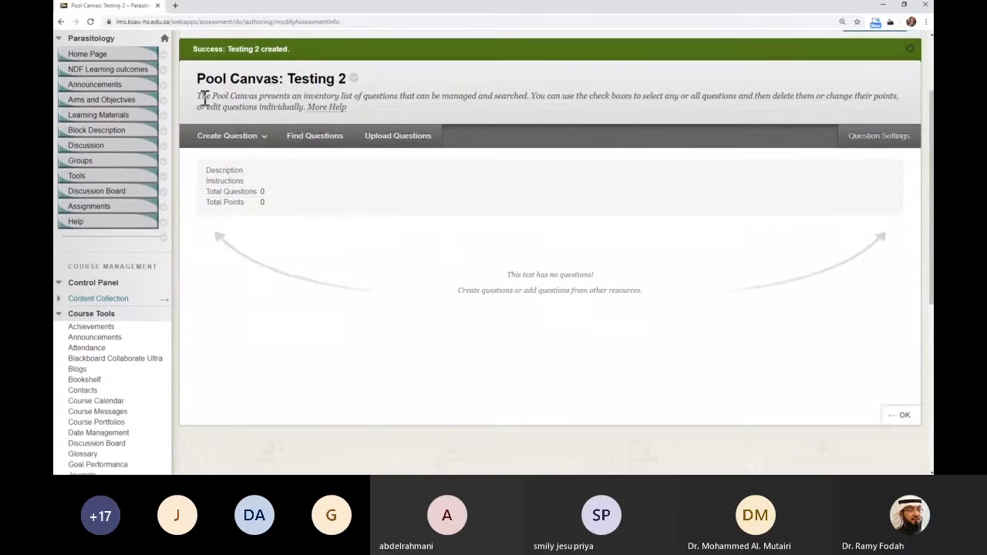
left_click(226, 136)
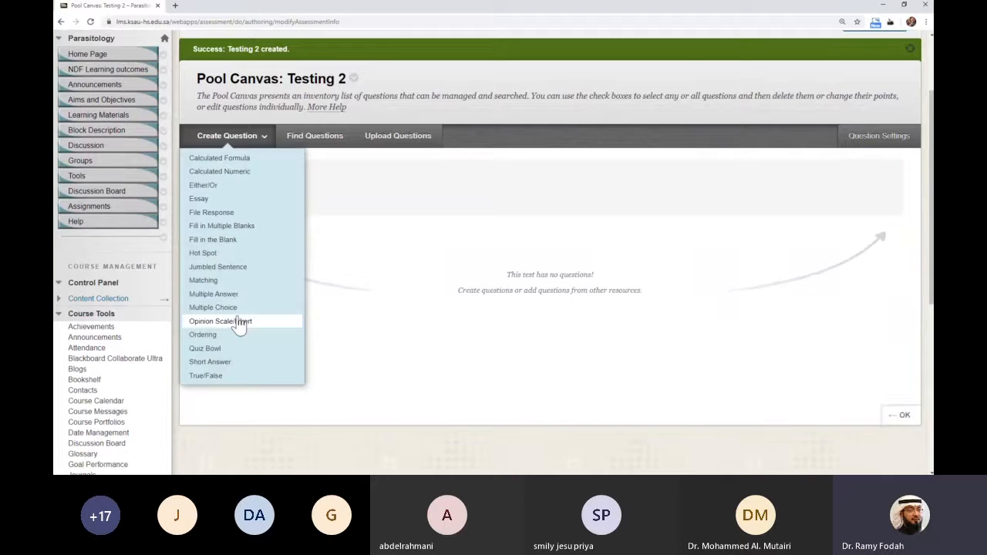
left_click(240, 311)
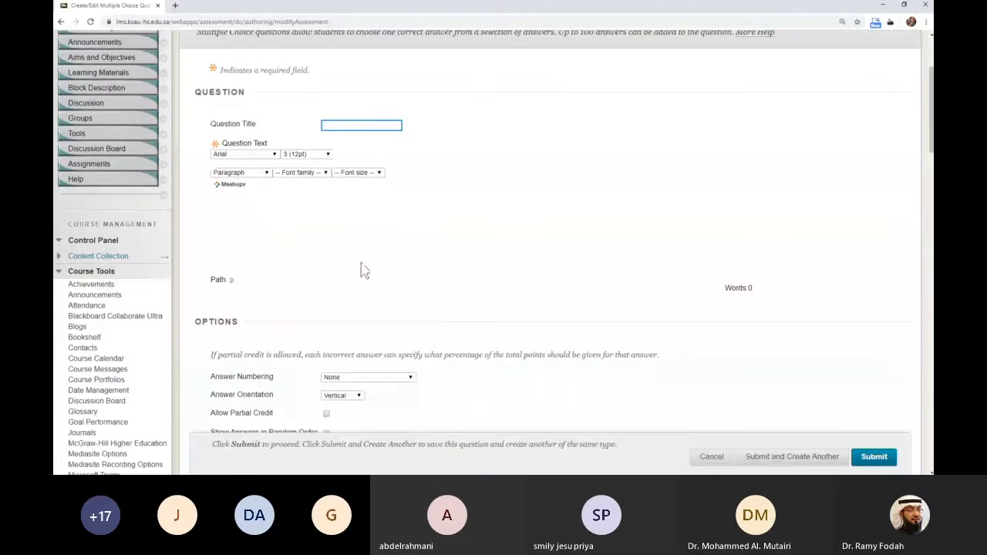
scroll(853, 237, "down", 1)
left_click(371, 176)
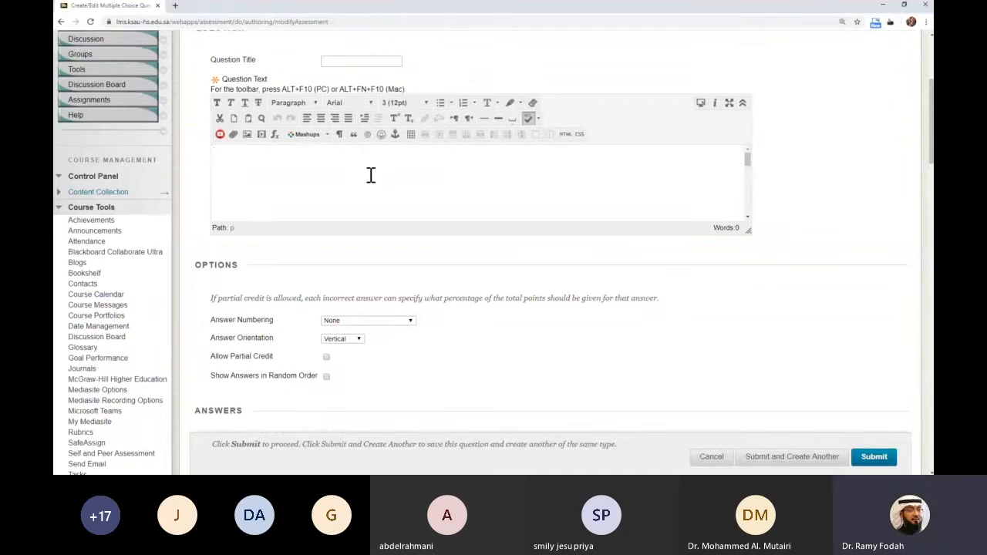
left_click(711, 459)
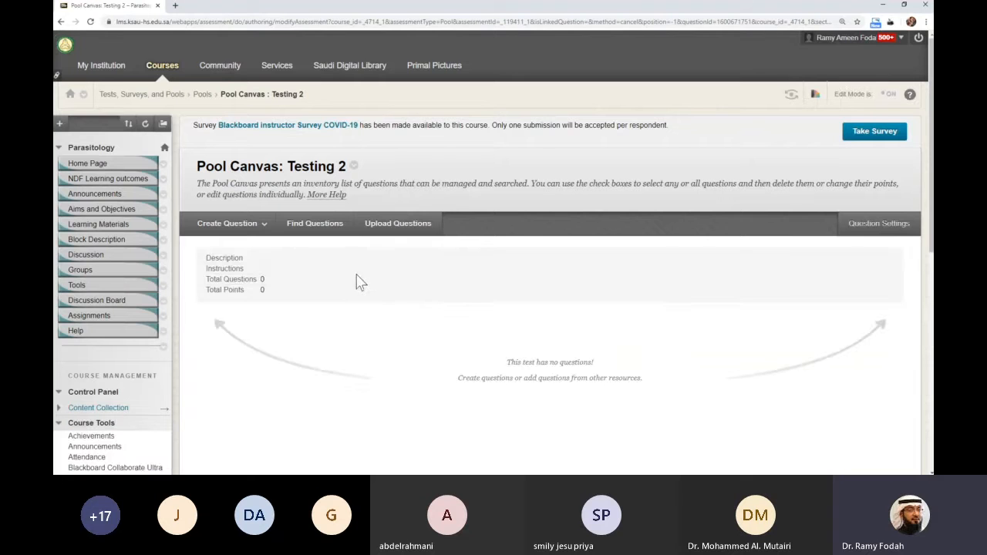
Step: Examine the Testing 2 pool's question list, including the type and default points of Question 1
scroll(347, 283, "down", 1)
scroll(351, 280, "down", 1)
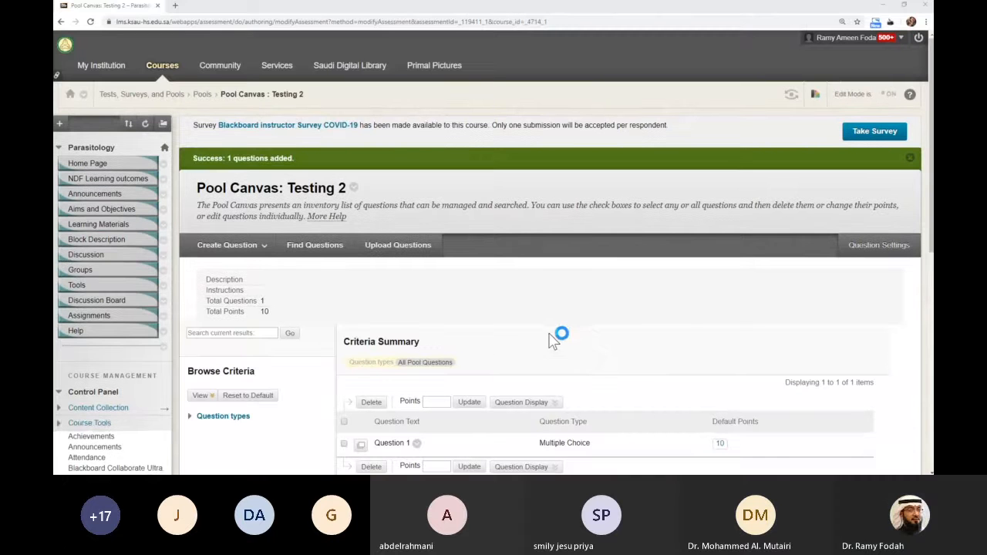
scroll(566, 322, "down", 2)
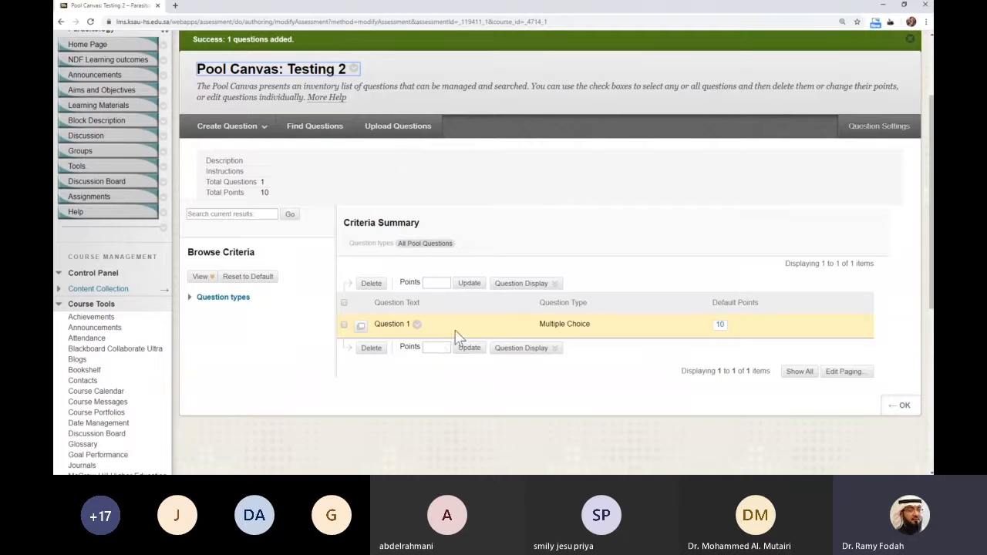
scroll(434, 337, "down", 1)
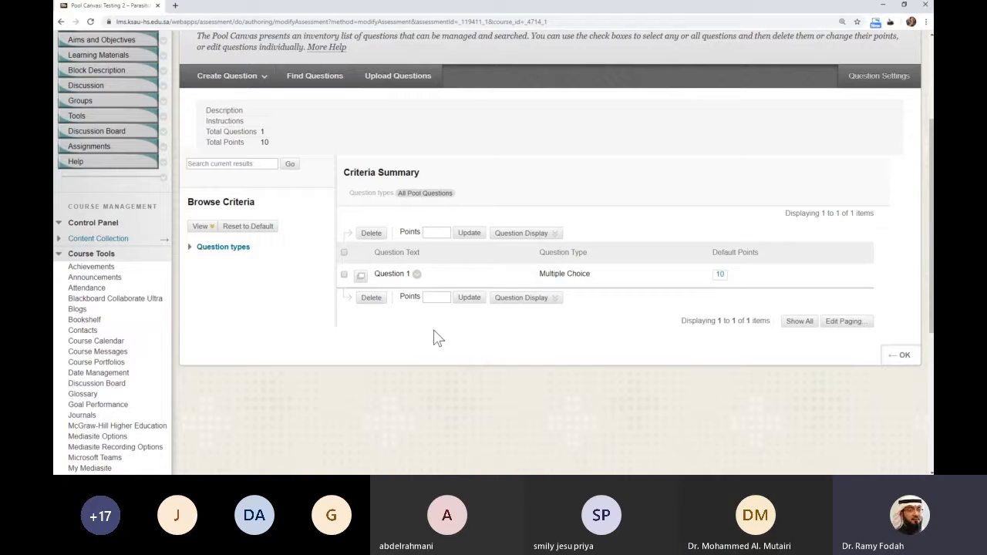
scroll(463, 331, "up", 3)
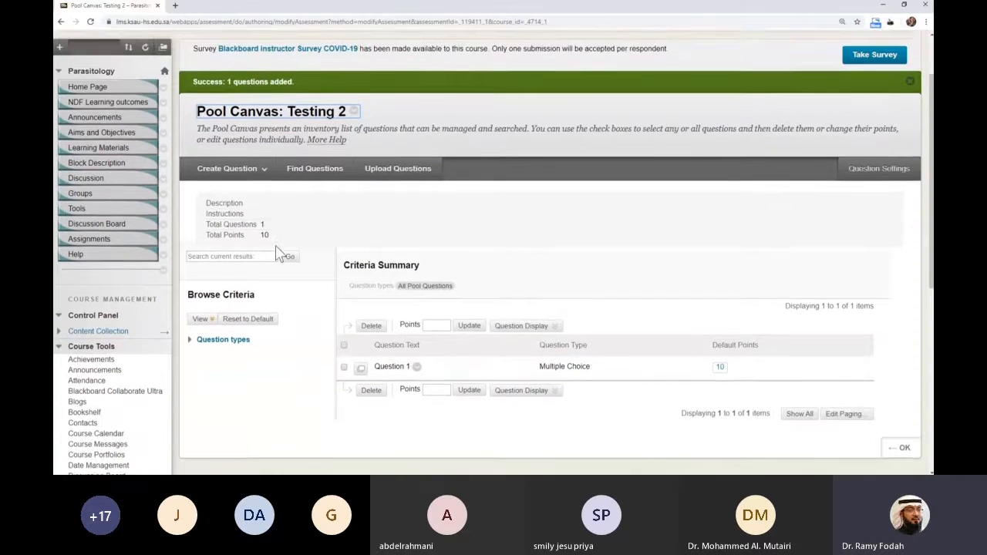
Step: Create a multiple choice question with the text "Question 3" in the Testing 2 pool and show its answers in random order
scroll(309, 232, "down", 1)
left_click(231, 158)
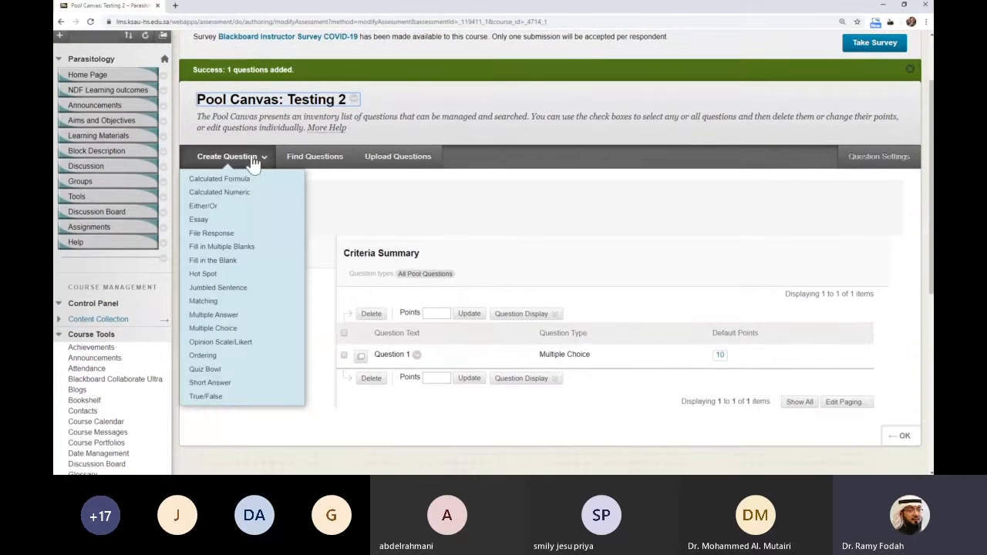
left_click(213, 328)
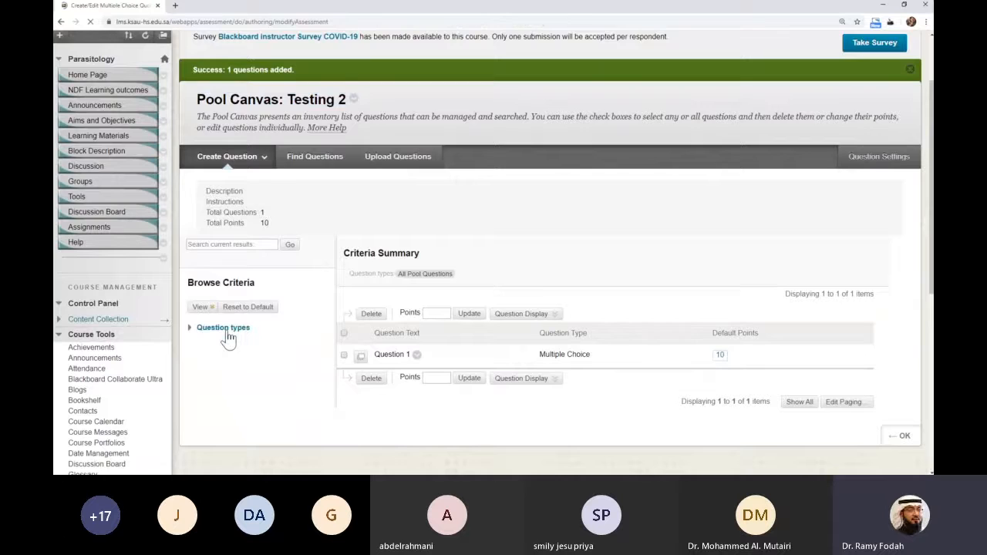
scroll(388, 310, "down", 2)
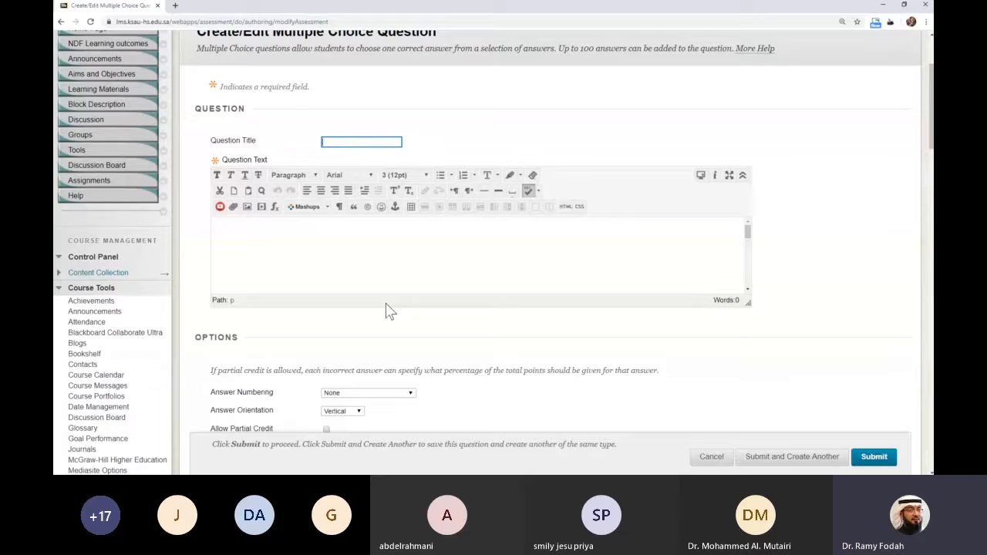
left_click(496, 248)
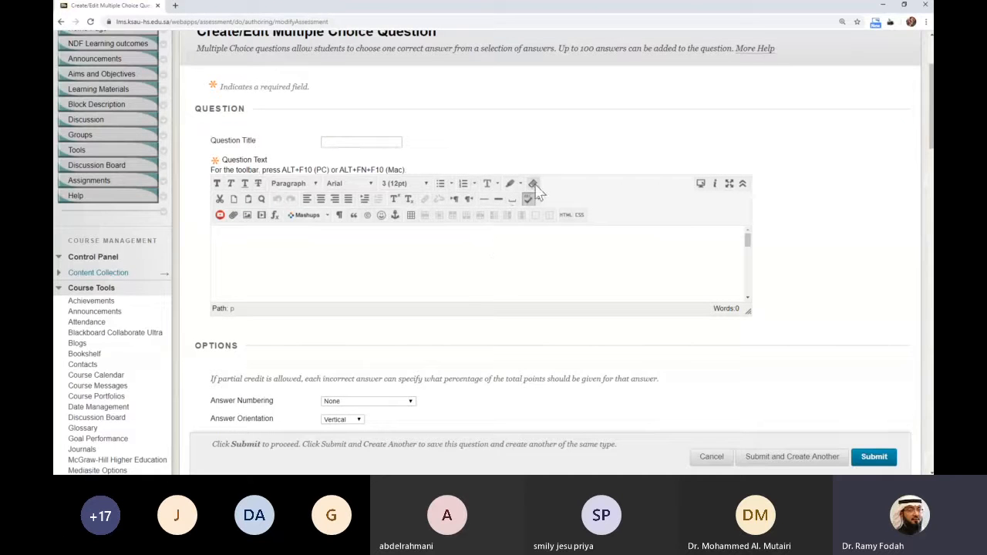
scroll(537, 185, "down", 1)
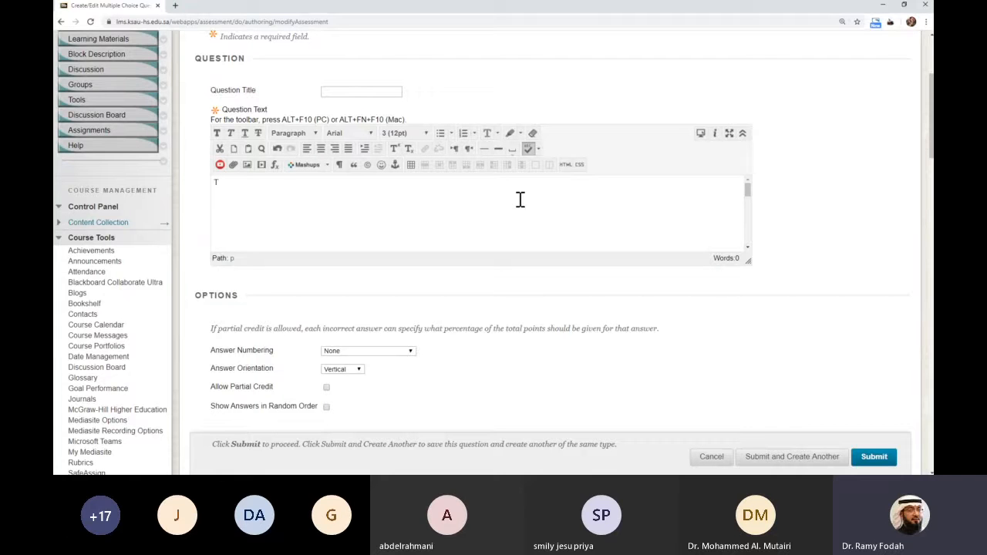
type("Question 3")
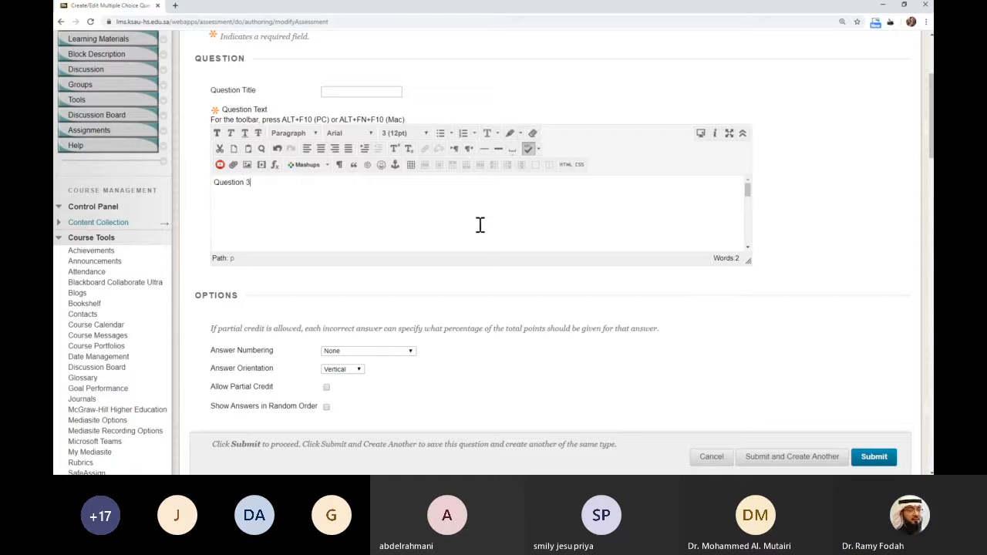
scroll(346, 306, "down", 3)
left_click(327, 222)
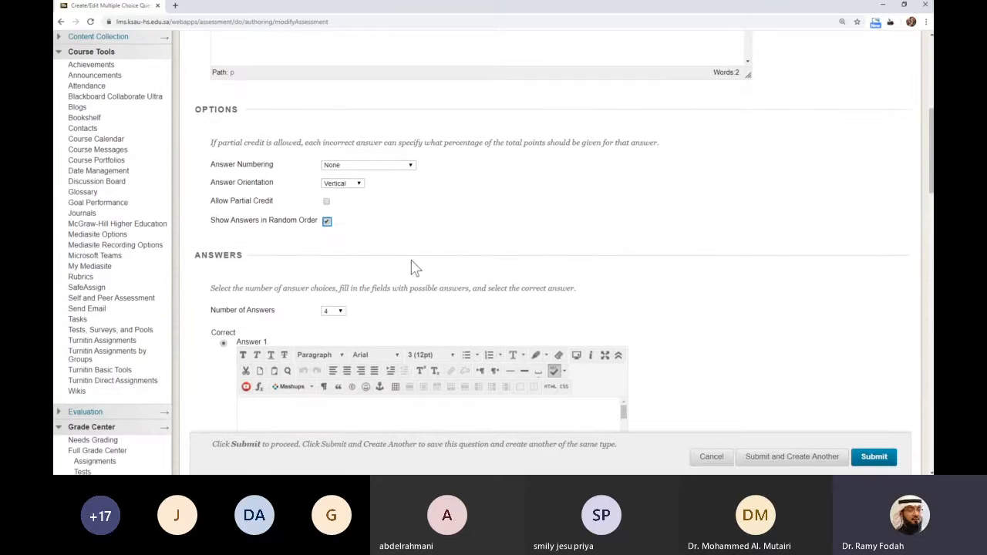
Step: Enter "Answer 1" as the text of Answer 1 and "2" as the text of Answer 2
scroll(364, 301, "down", 2)
left_click(350, 309)
type("Answer")
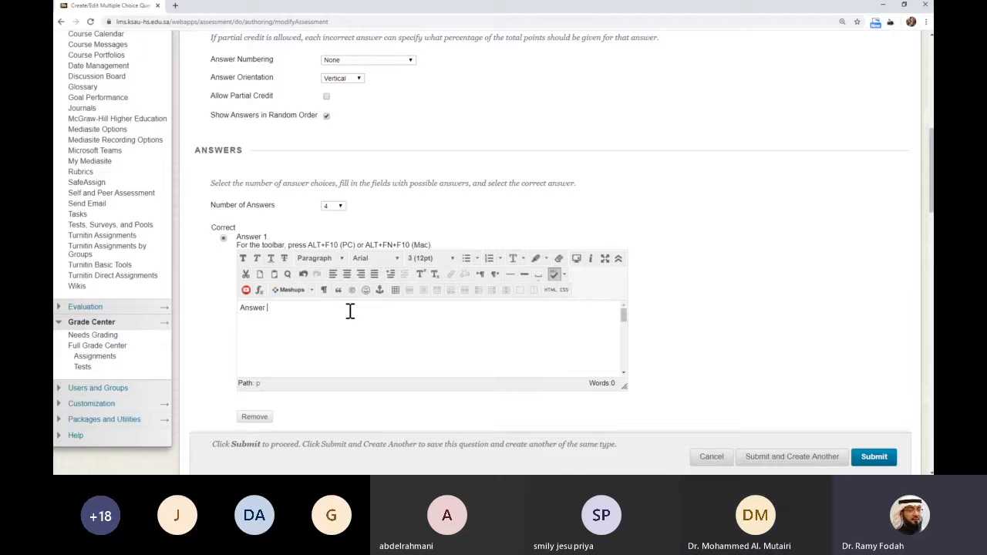
scroll(694, 224, "down", 5)
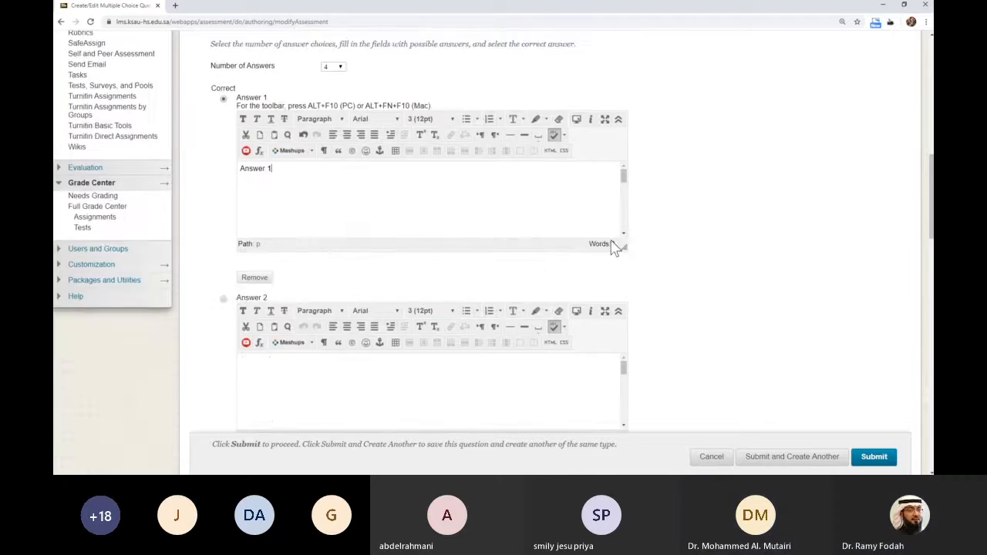
left_click(364, 247)
type("2")
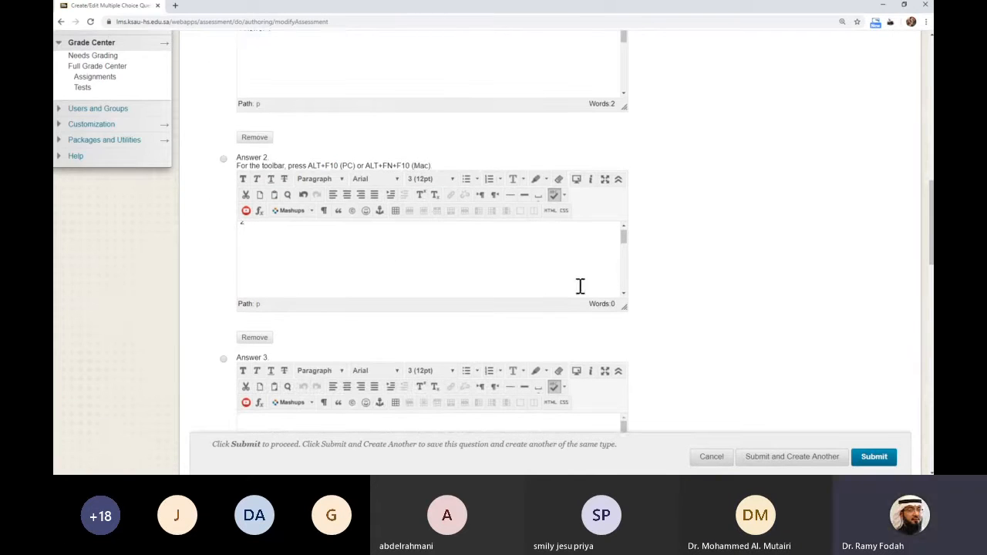
Step: Enter "3" as the text of Answer 3 and "4" as the text of Answer 4
scroll(348, 306, "down", 2)
left_click(348, 308)
type("3")
scroll(463, 303, "down", 3)
scroll(463, 303, "down", 1)
left_click(346, 342)
type("4")
Step: Mark Answer 4 as correct, submit the question, and review the Testing 2 pool's question list
scroll(212, 231, "down", 3)
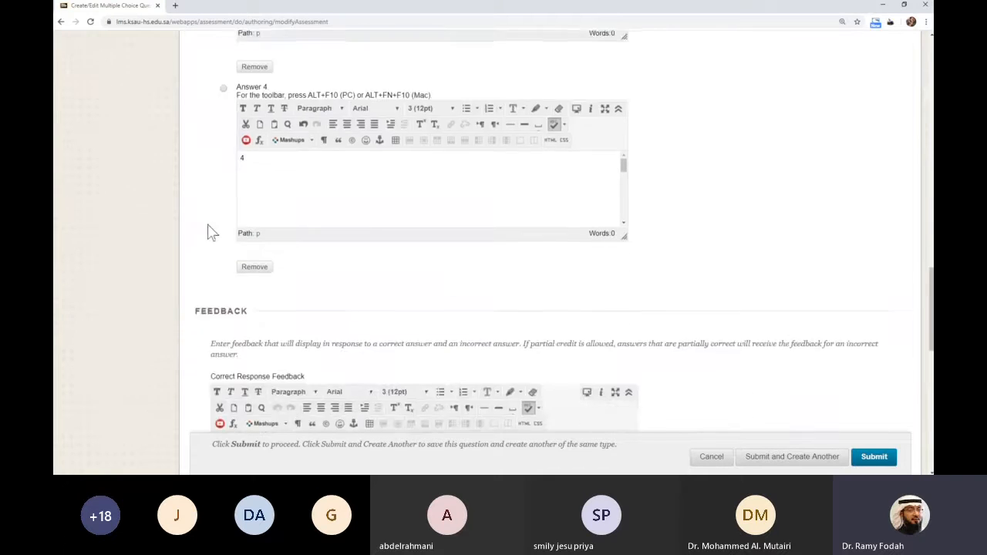
scroll(216, 263, "up", 2)
left_click(223, 205)
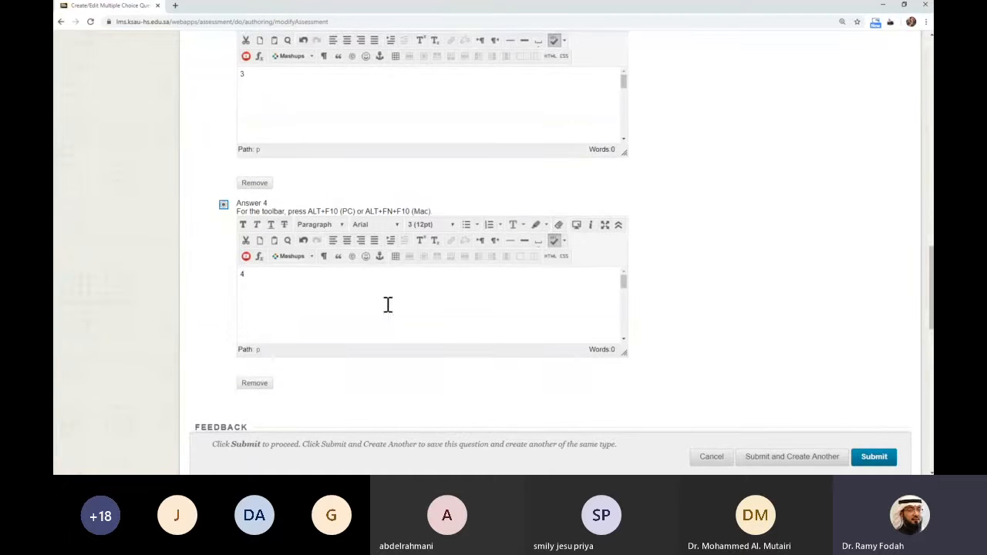
left_click(868, 457)
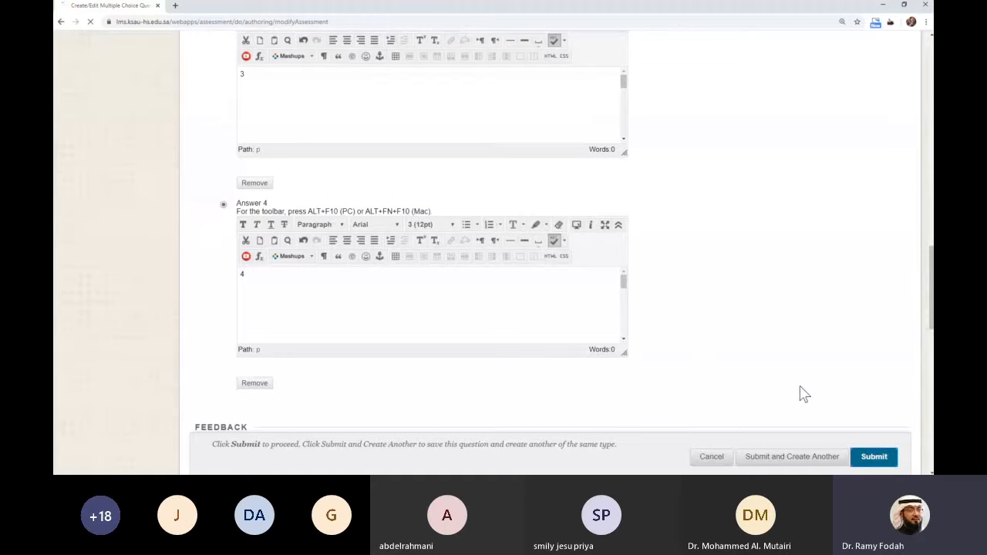
scroll(522, 342, "down", 1)
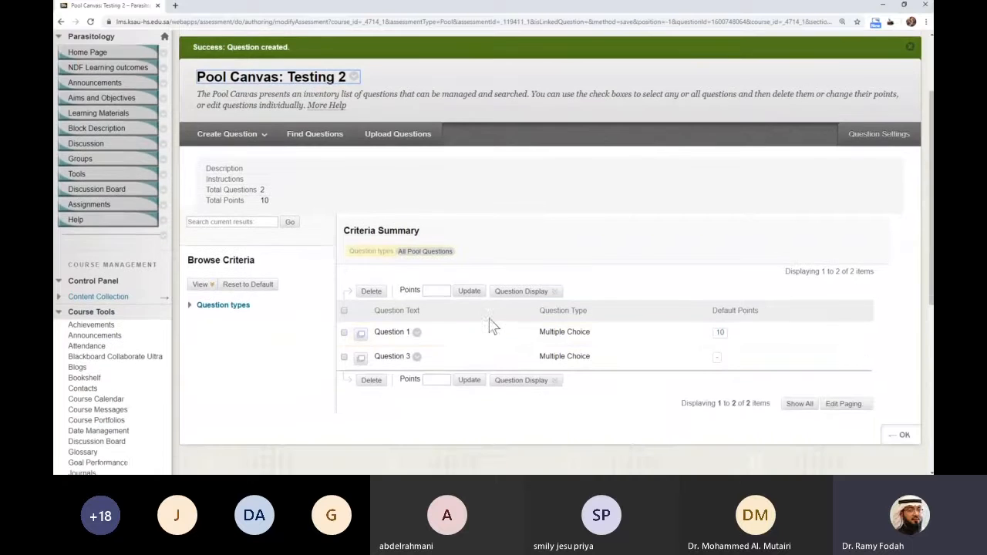
scroll(490, 333, "down", 1)
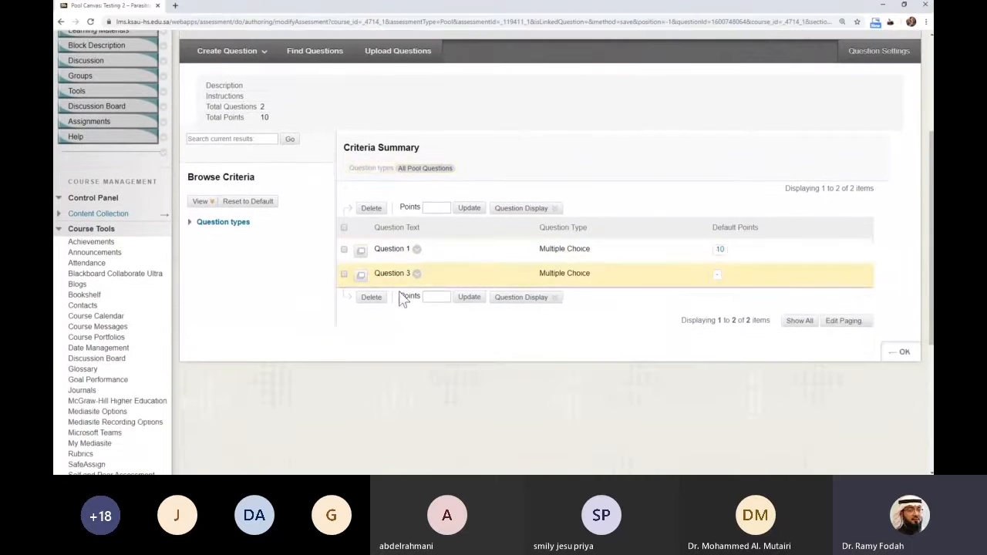
Step: Open Question 1 in the Testing 2 pool for editing, look over its settings, and leave it without changes
left_click(416, 249)
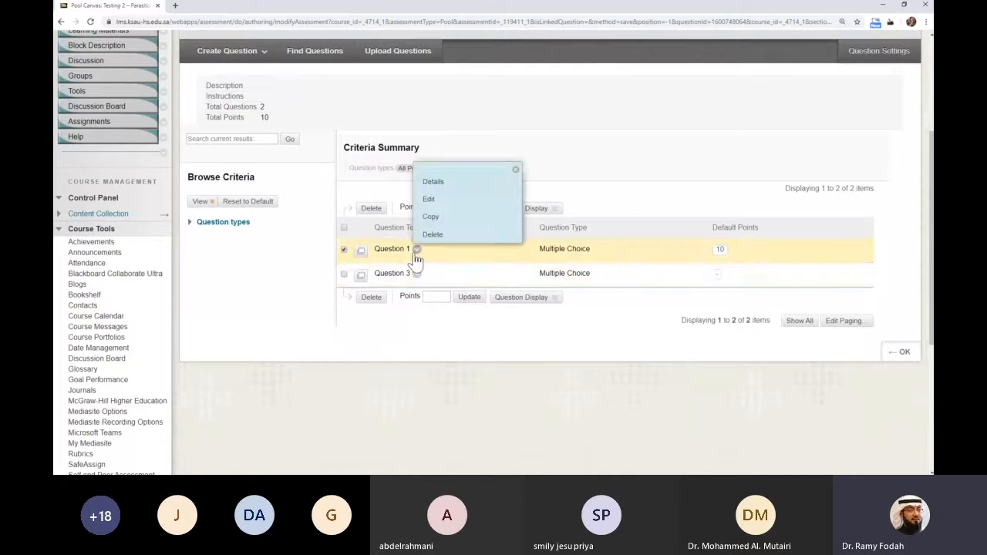
left_click(430, 199)
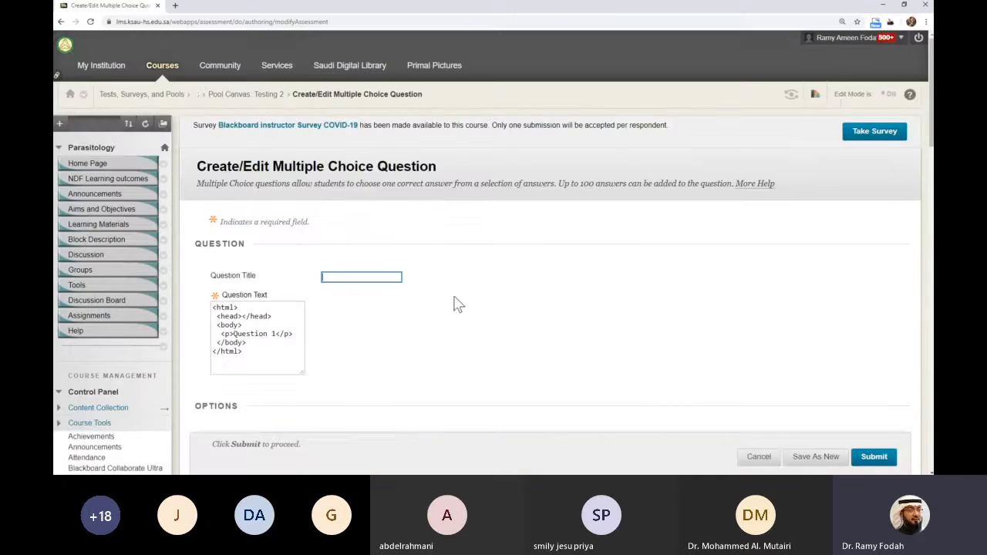
scroll(454, 295, "down", 3)
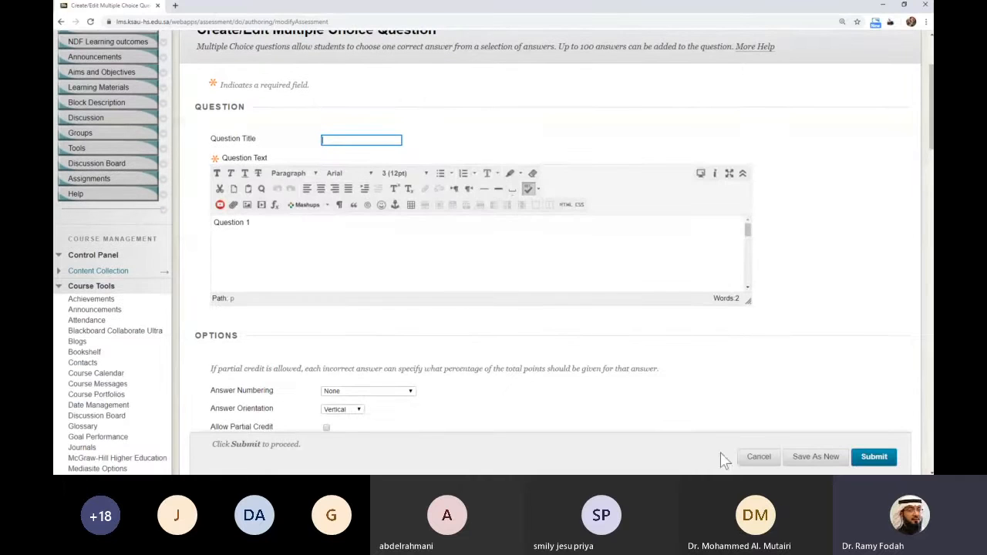
left_click(758, 457)
scroll(494, 320, "down", 2)
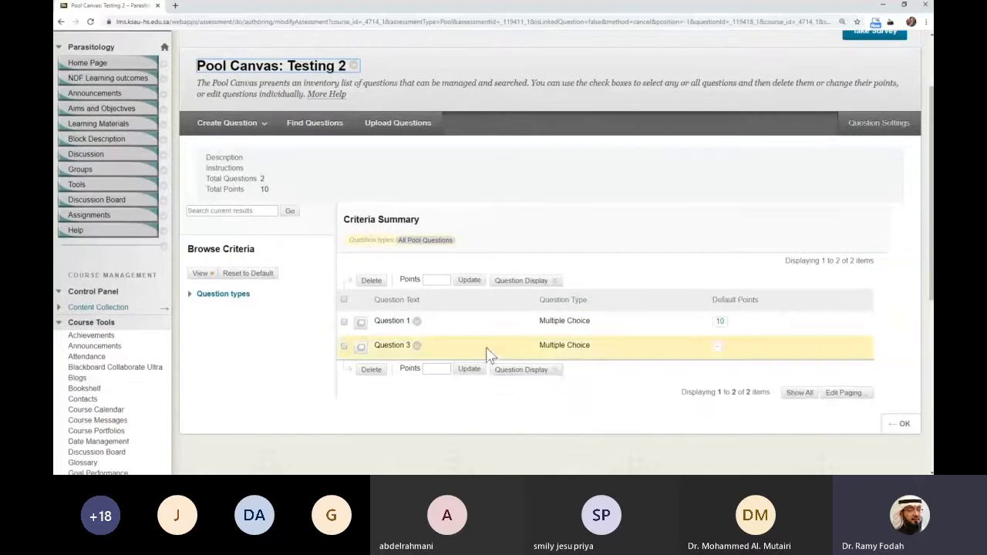
Step: Set the default points of Question 3 in the Testing 2 pool to 10
scroll(568, 359, "down", 2)
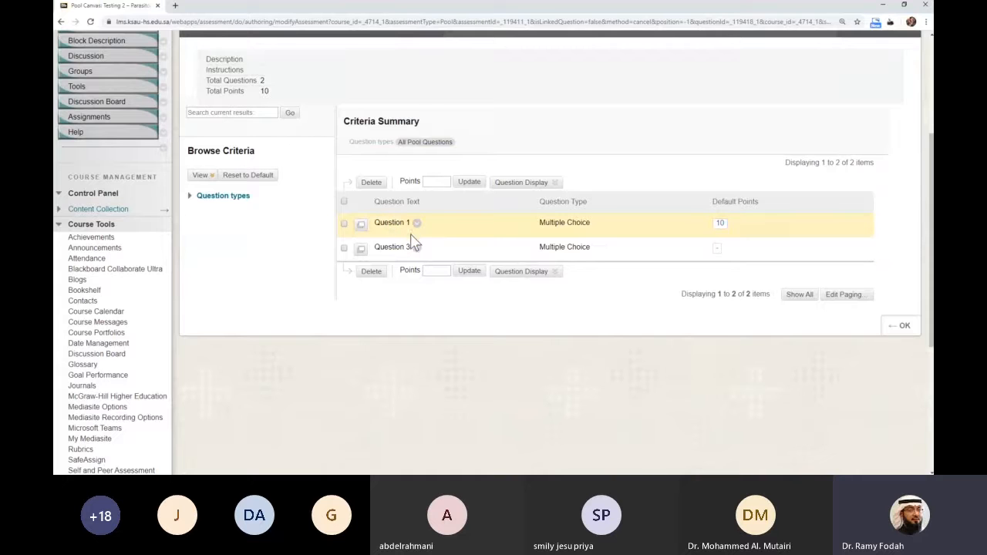
left_click(718, 248)
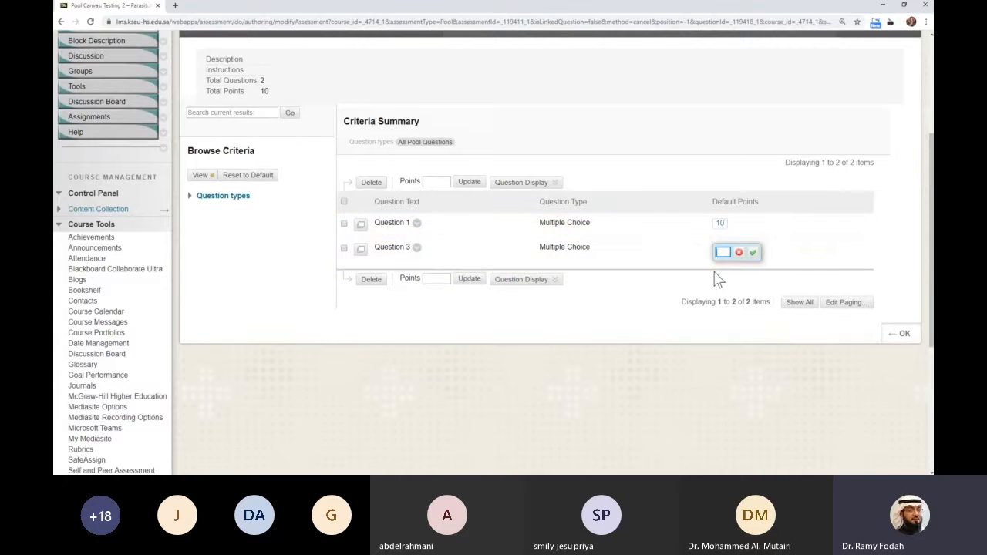
type("10")
left_click(753, 252)
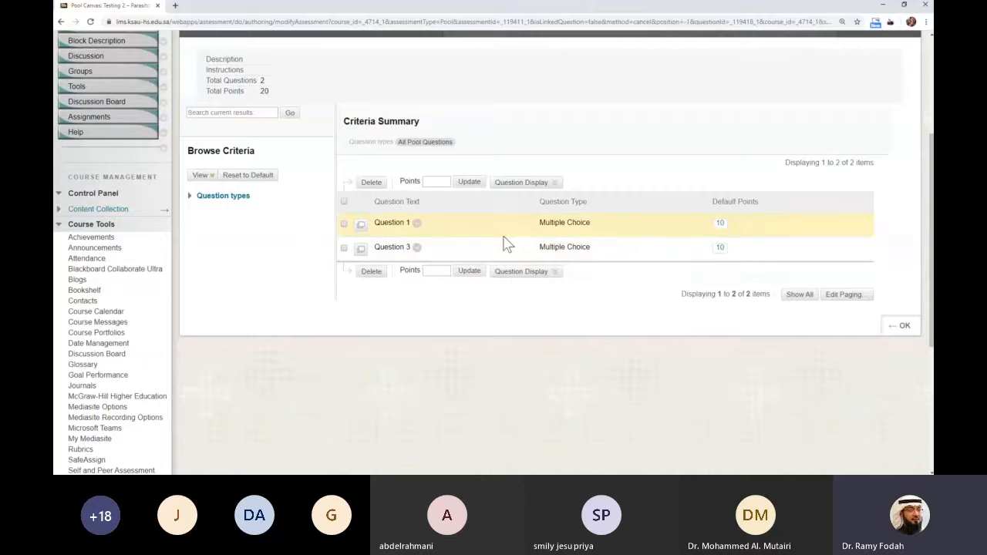
scroll(390, 204, "up", 3)
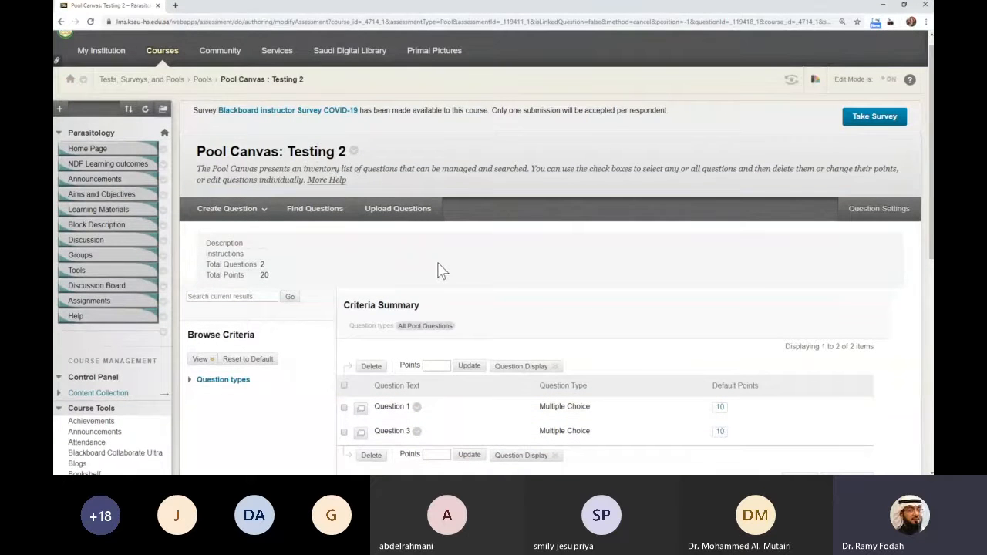
scroll(444, 271, "down", 1)
scroll(448, 275, "down", 1)
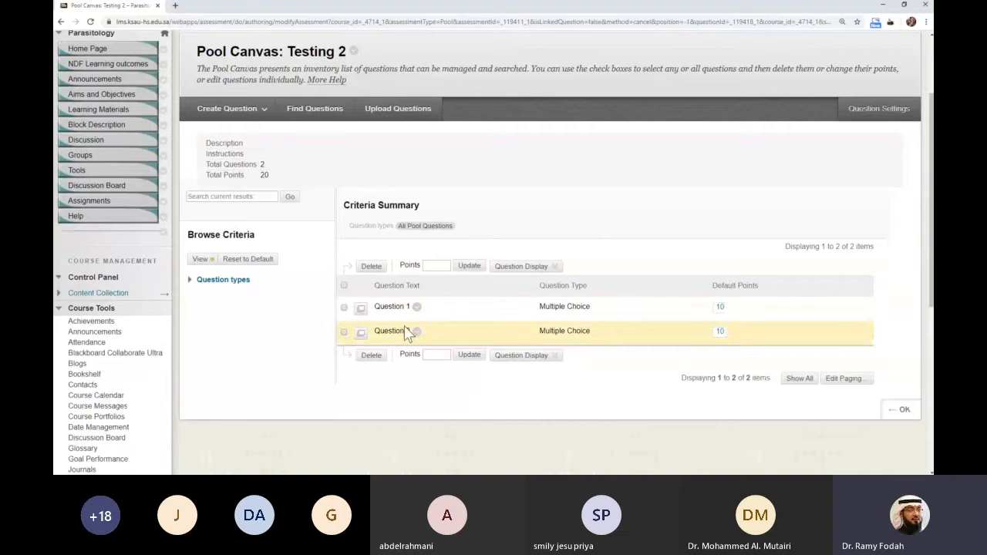
Step: Select all questions in the Testing 2 pool and update their points to 1 in one go
scroll(412, 339, "down", 1)
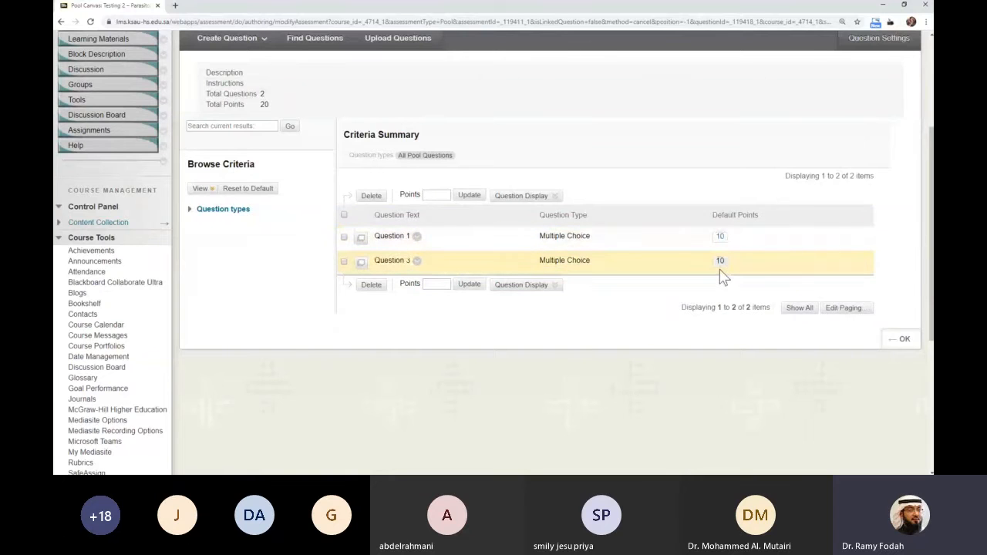
left_click(344, 216)
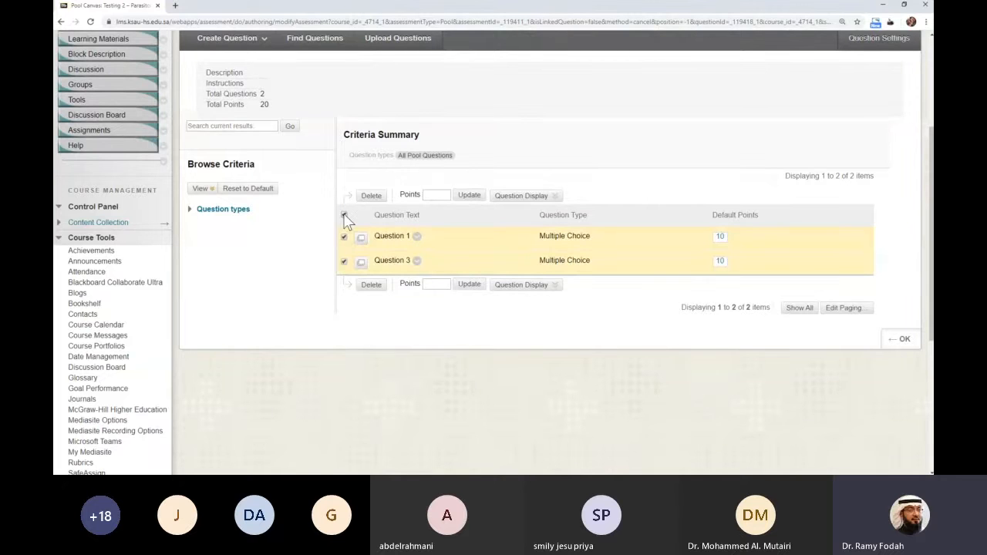
left_click(438, 194)
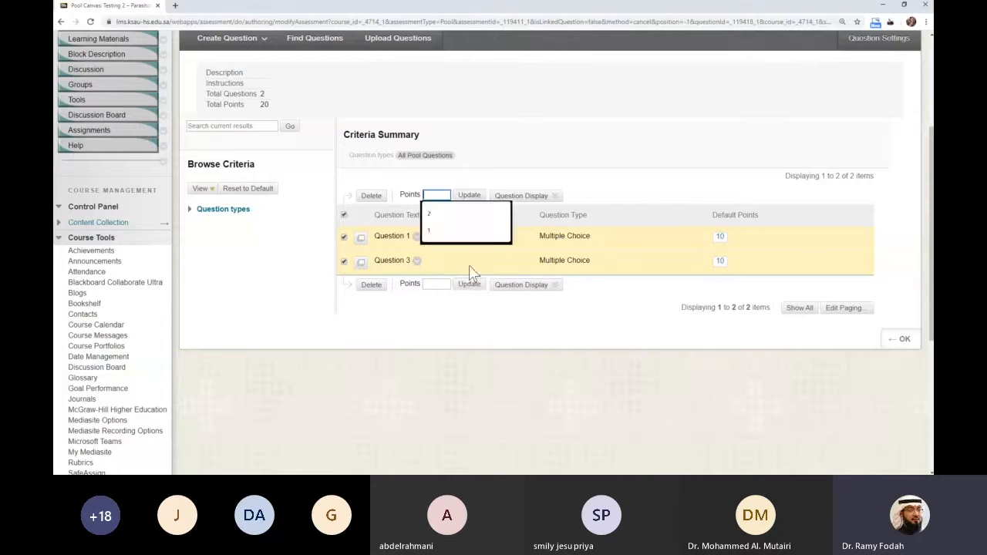
left_click(435, 238)
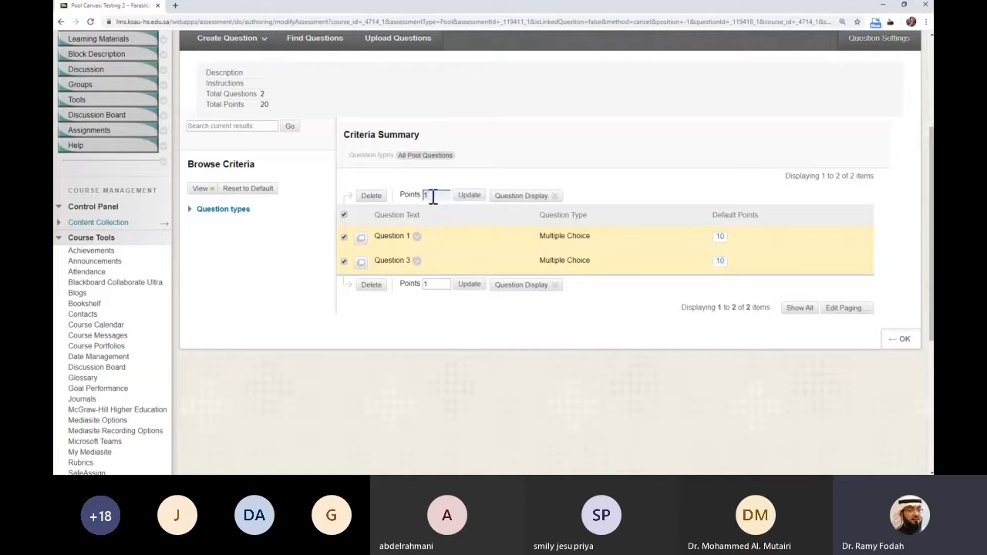
left_click(469, 198)
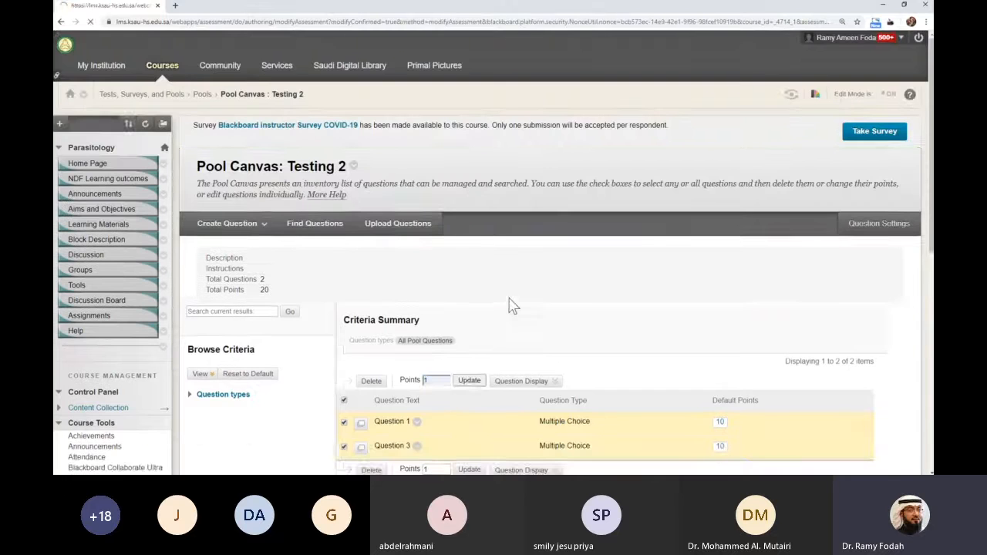
scroll(516, 301, "down", 3)
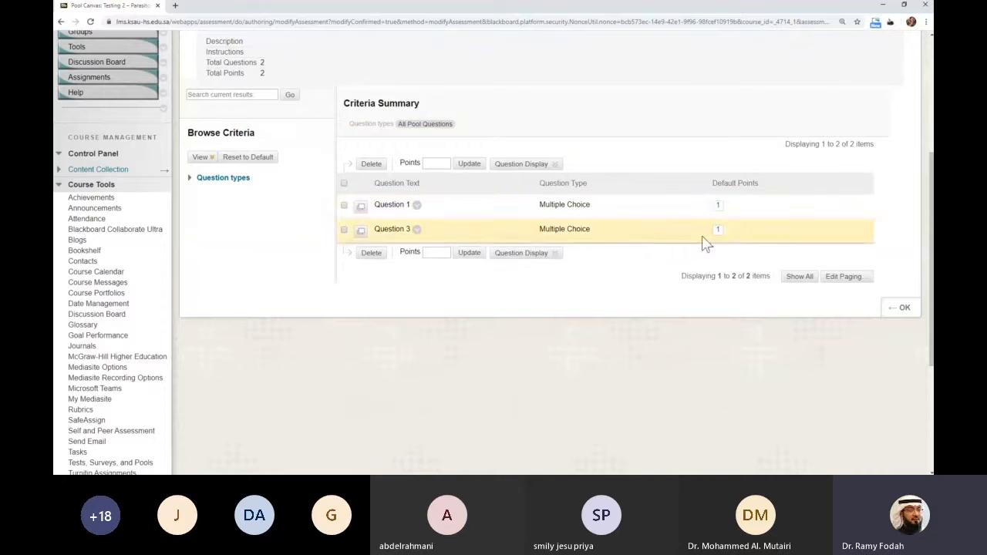
scroll(673, 266, "up", 3)
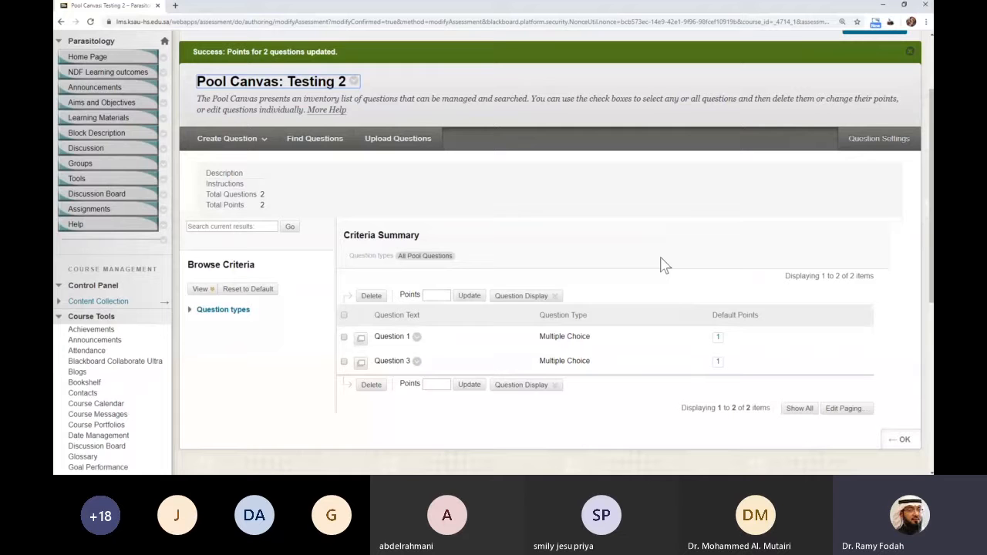
Step: Finish editing the Testing 2 pool and review the course's list of pools
scroll(667, 280, "down", 2)
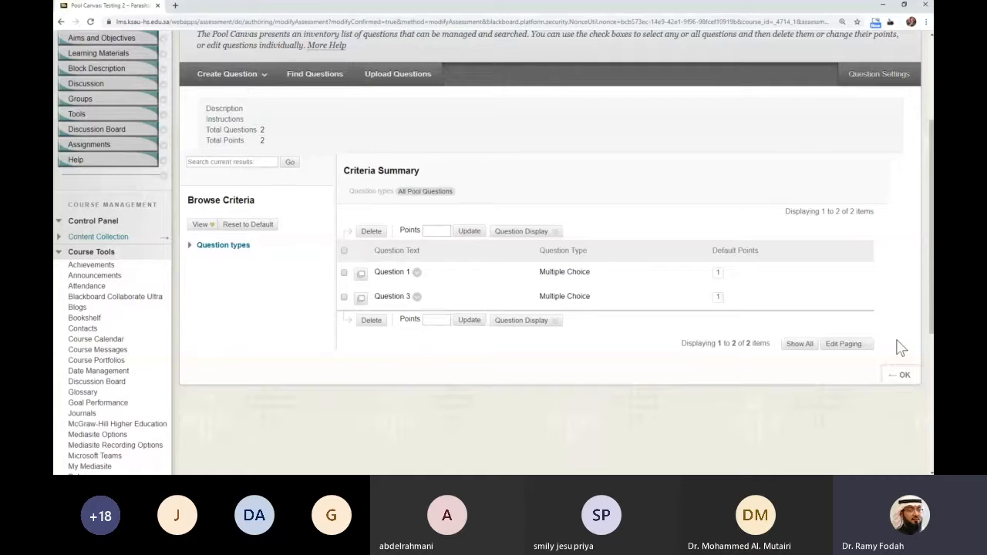
scroll(902, 349, "up", 3)
scroll(896, 352, "down", 1)
scroll(900, 378, "down", 1)
left_click(889, 392)
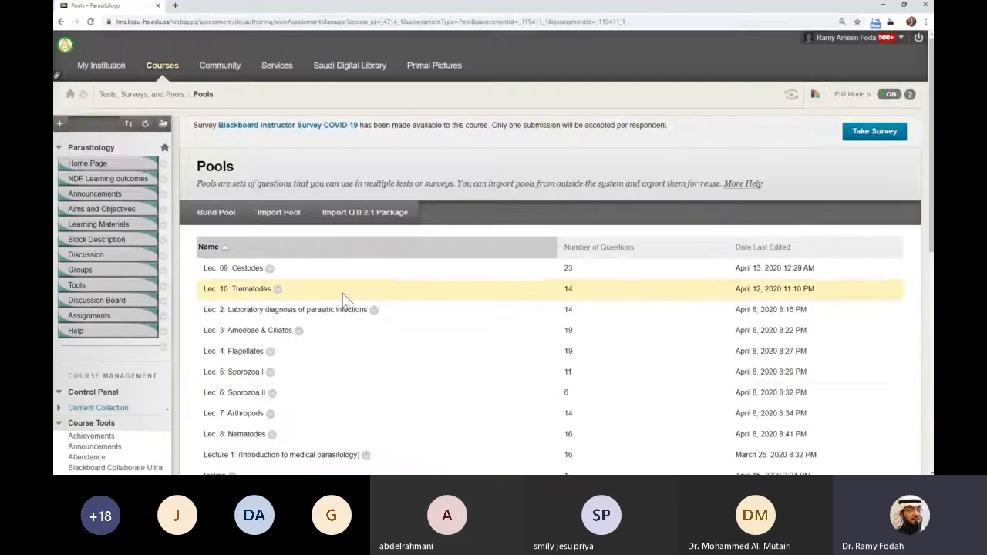
scroll(212, 208, "down", 2)
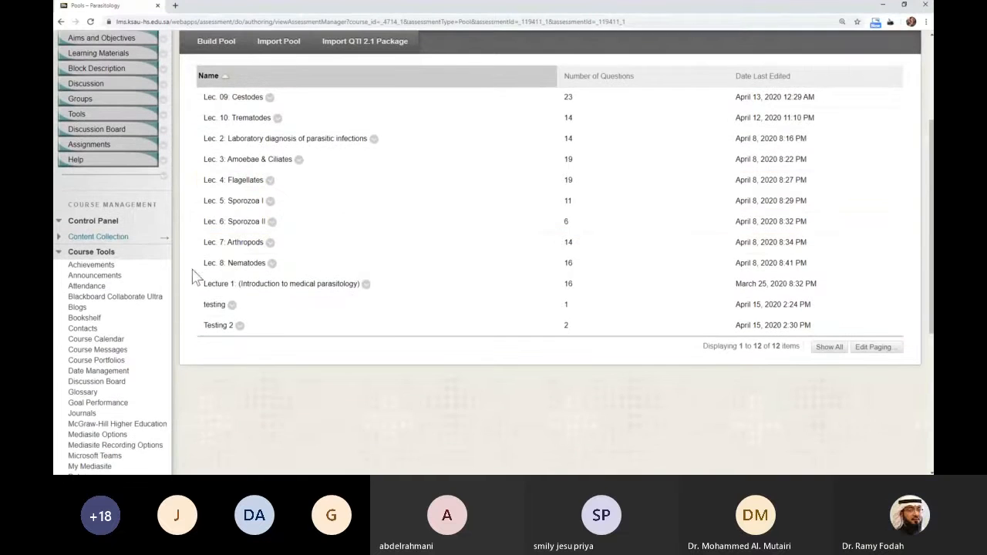
Step: Go to the Tests section of the course's Tests, Surveys, and Pools tool and review the existing quizzes
scroll(137, 284, "down", 2)
scroll(218, 315, "down", 1)
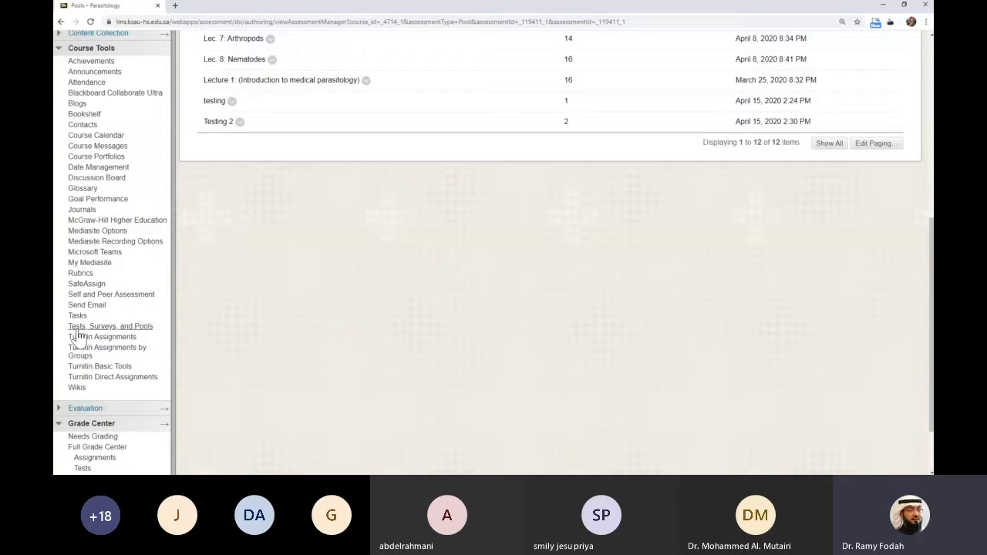
scroll(85, 335, "up", 2)
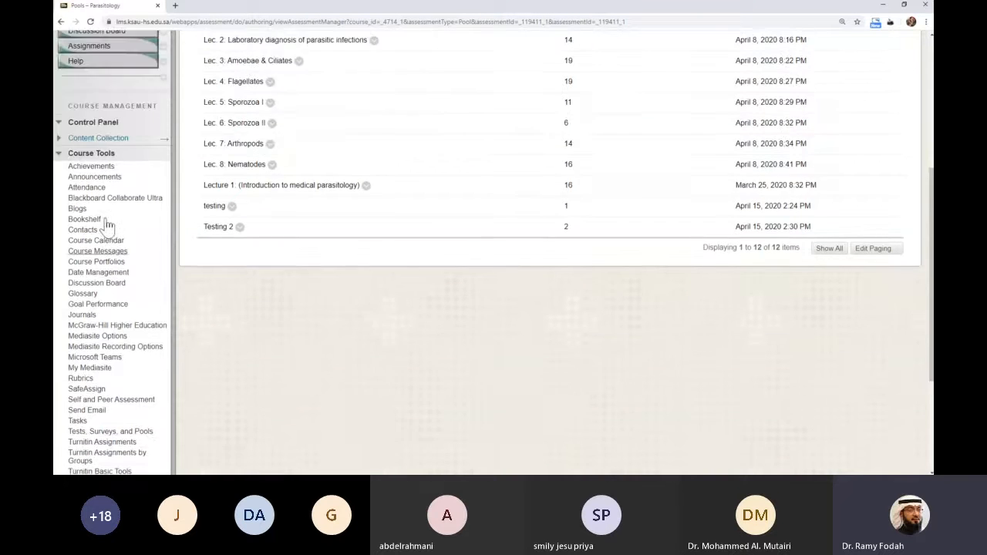
scroll(106, 283, "down", 3)
scroll(106, 283, "down", 1)
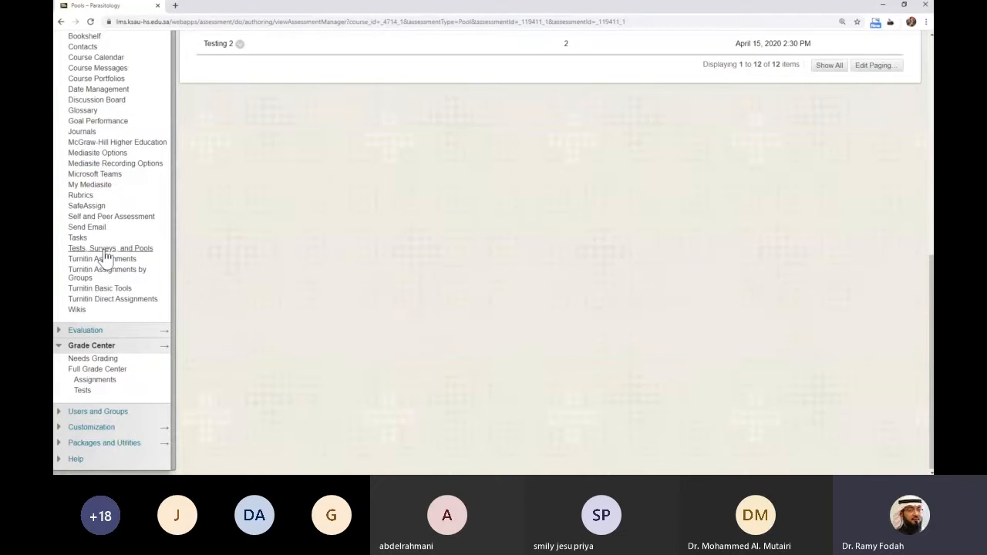
left_click(106, 250)
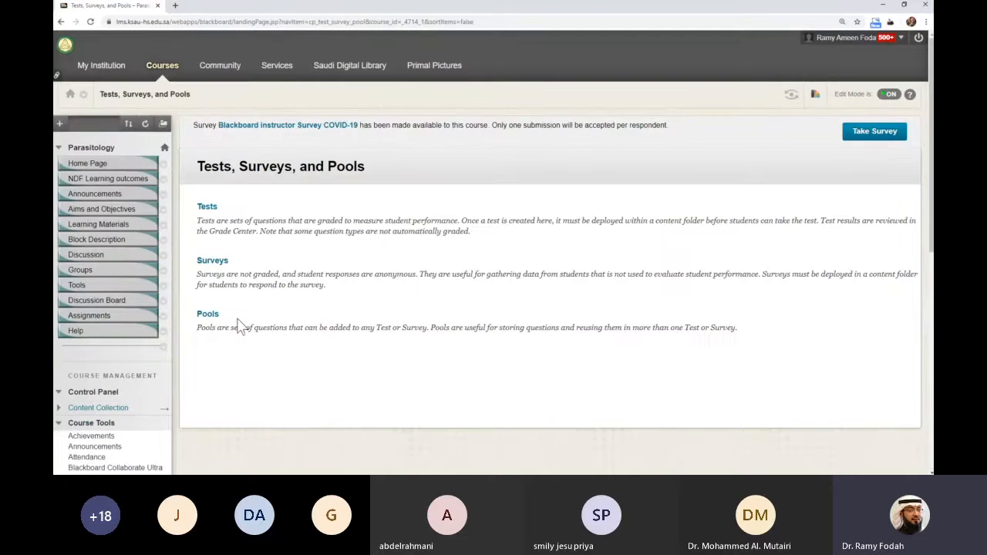
left_click(209, 208)
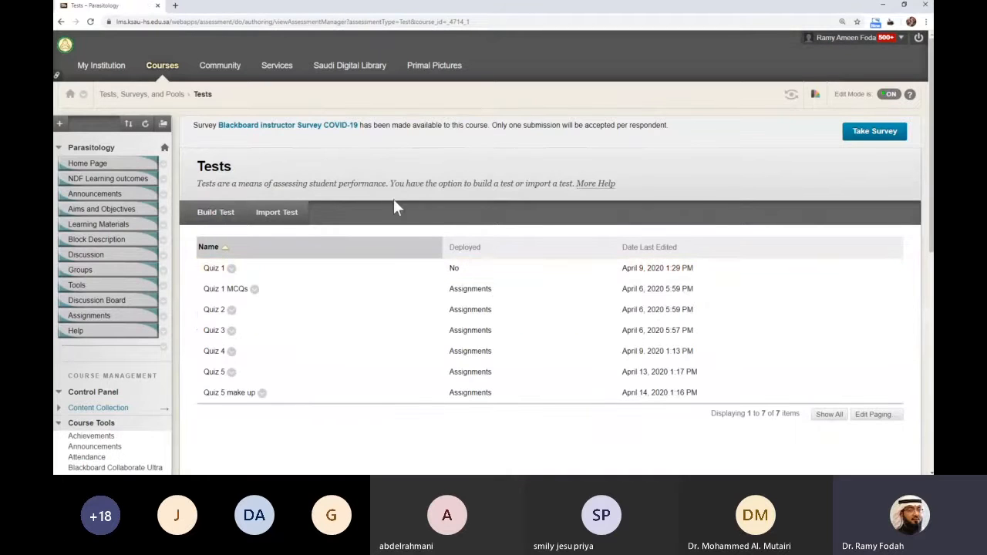
scroll(249, 335, "down", 3)
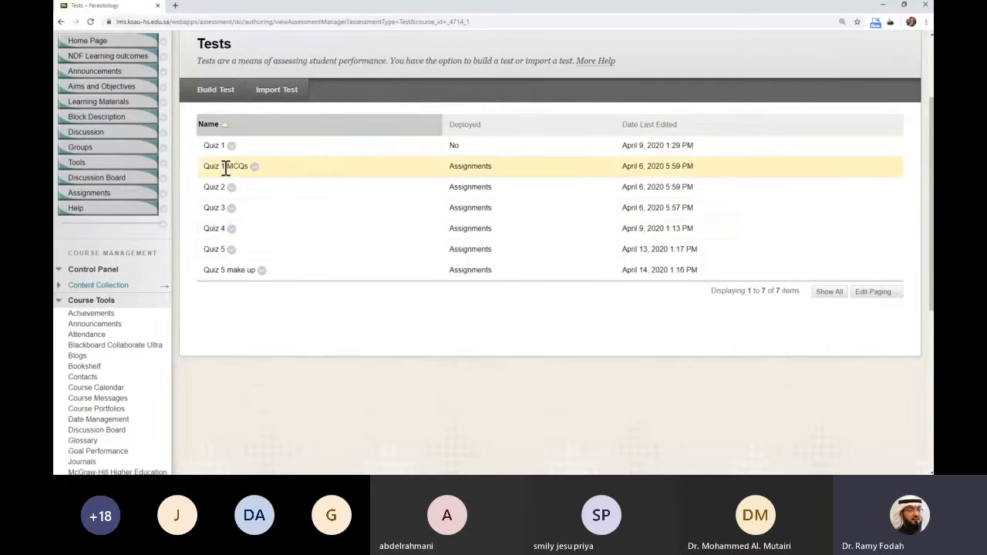
scroll(250, 338, "up", 3)
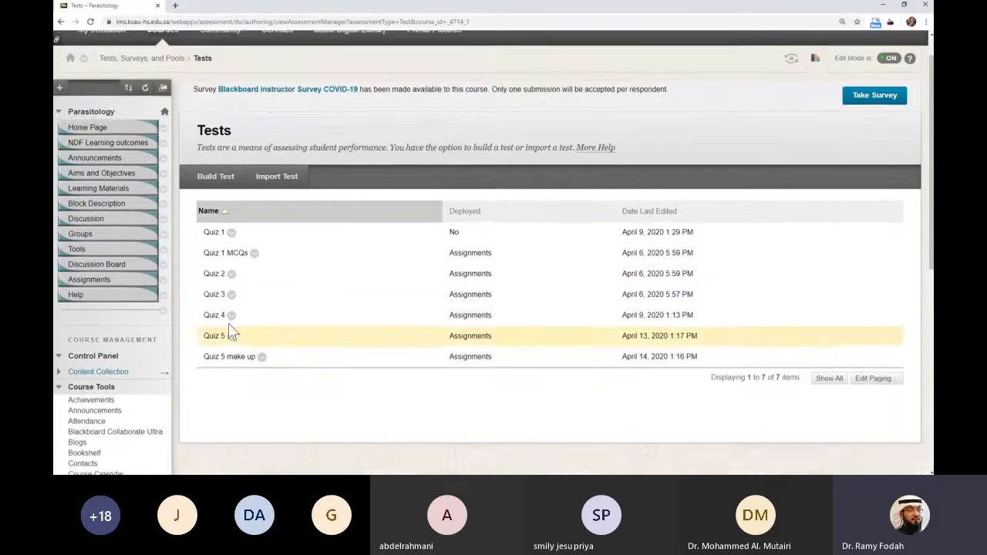
scroll(244, 378, "down", 1)
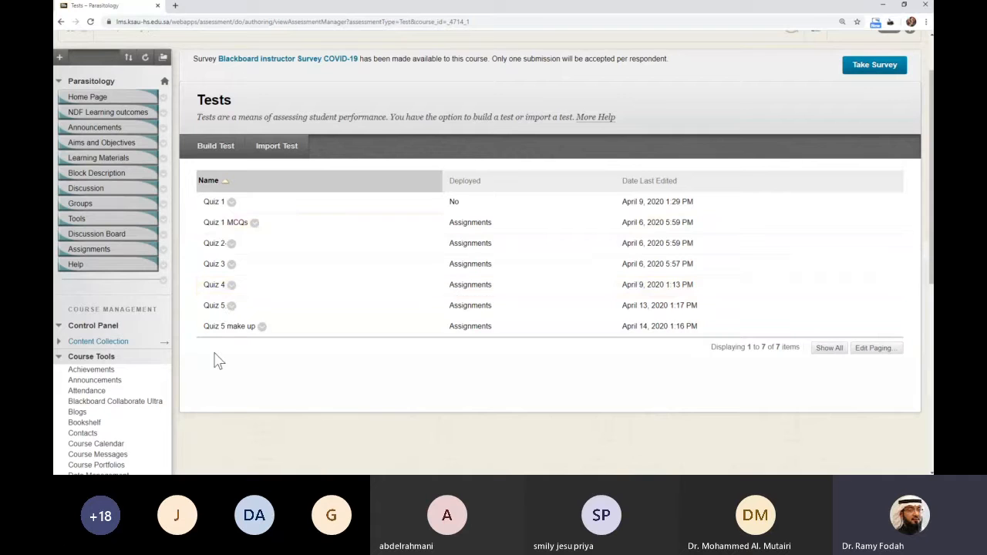
scroll(214, 359, "up", 1)
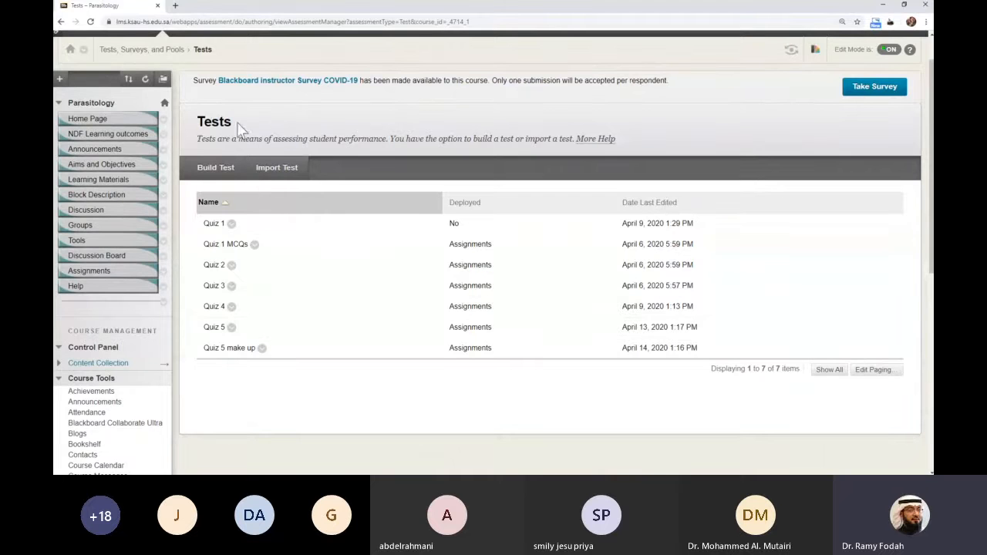
Step: Build a new test named "Final exam" with blank description and instructions, and submit it
scroll(220, 139, "down", 3)
left_click(224, 83)
scroll(451, 184, "down", 3)
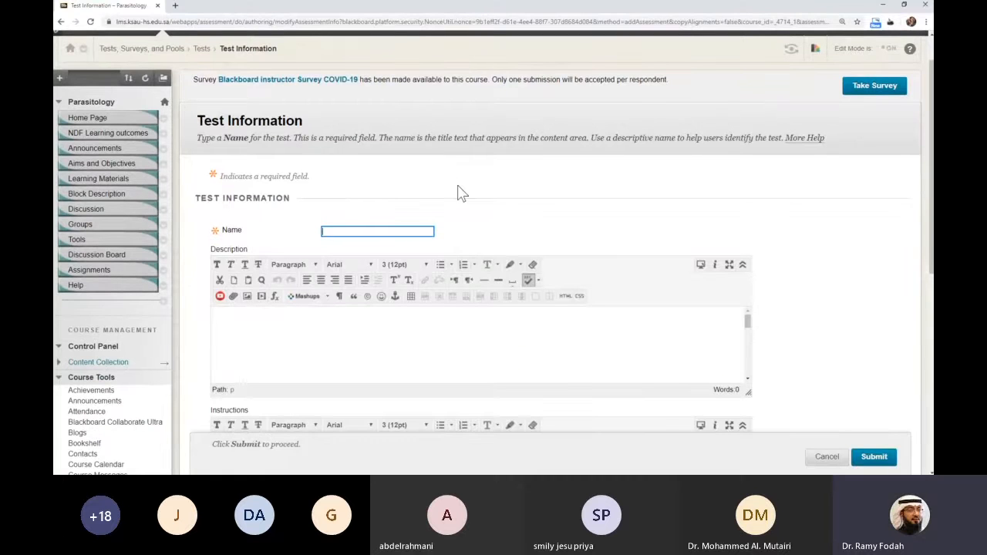
type("Final exam")
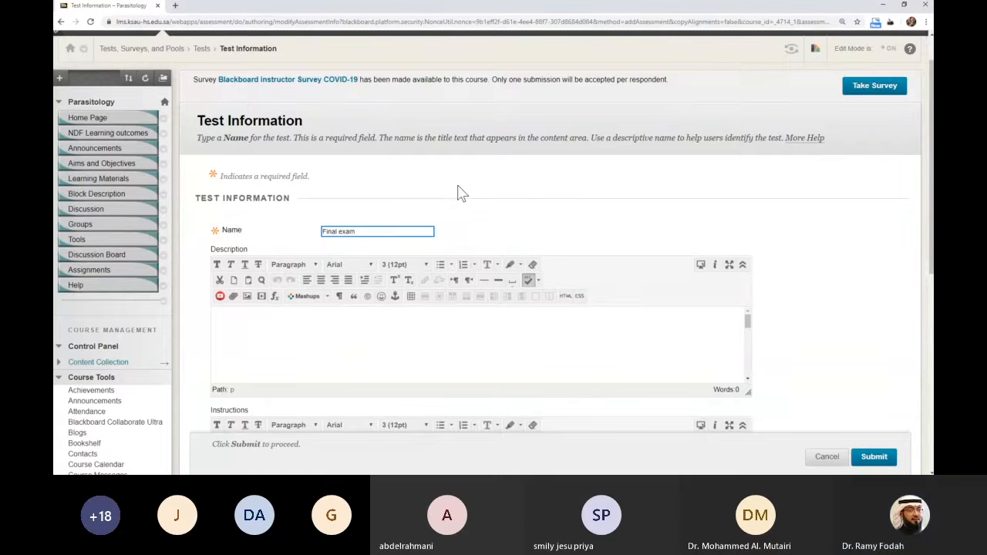
scroll(865, 177, "down", 5)
scroll(864, 177, "up", 5)
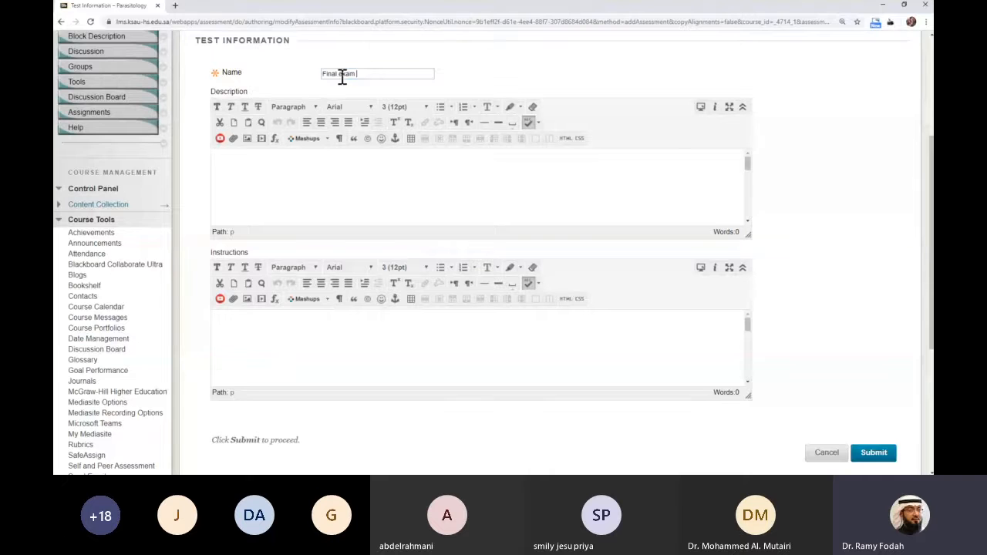
scroll(360, 134, "up", 3)
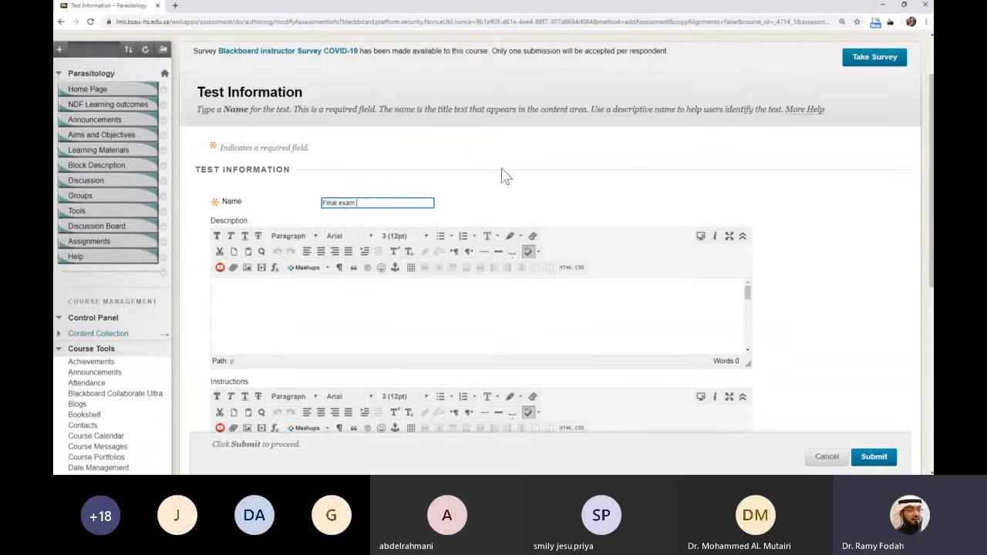
scroll(494, 166, "down", 1)
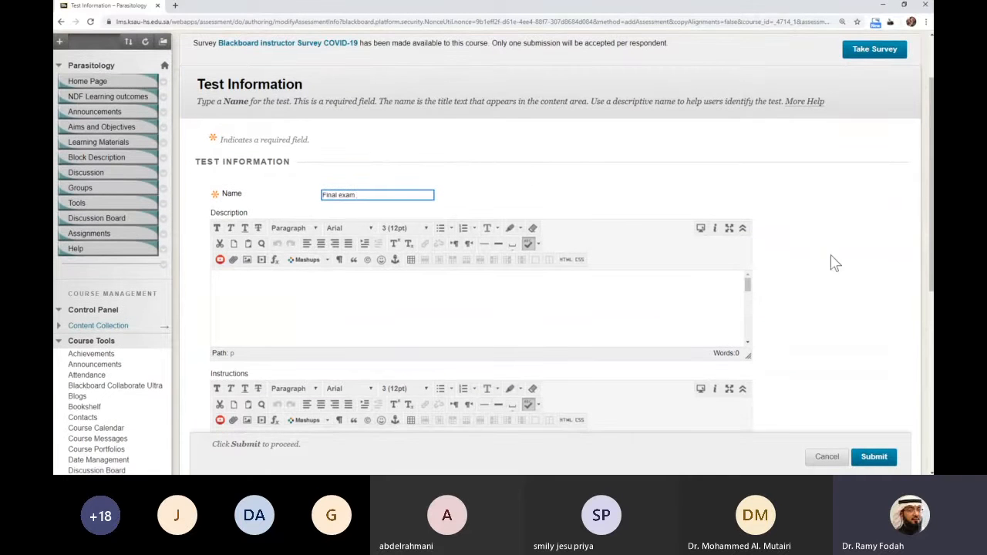
scroll(833, 263, "down", 3)
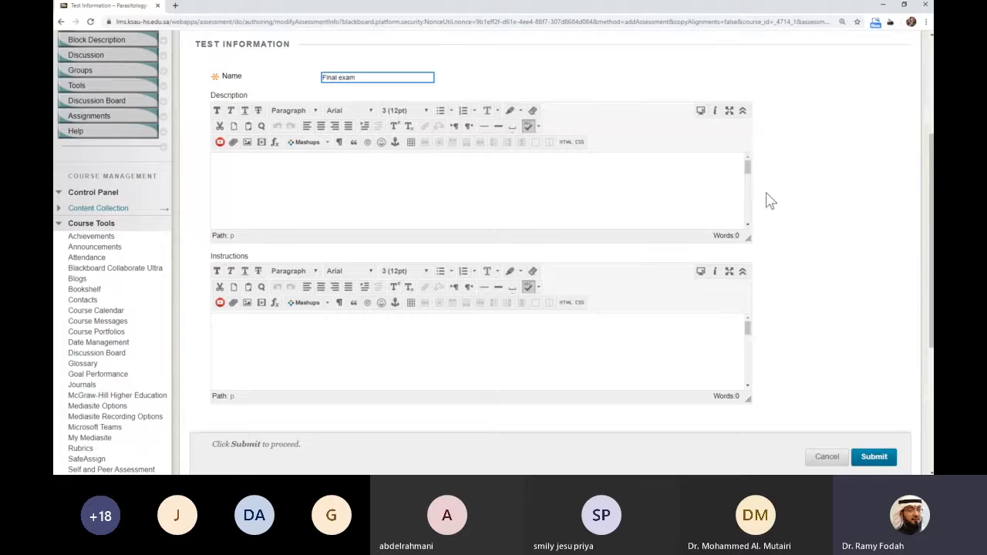
scroll(810, 220, "down", 1)
left_click(874, 449)
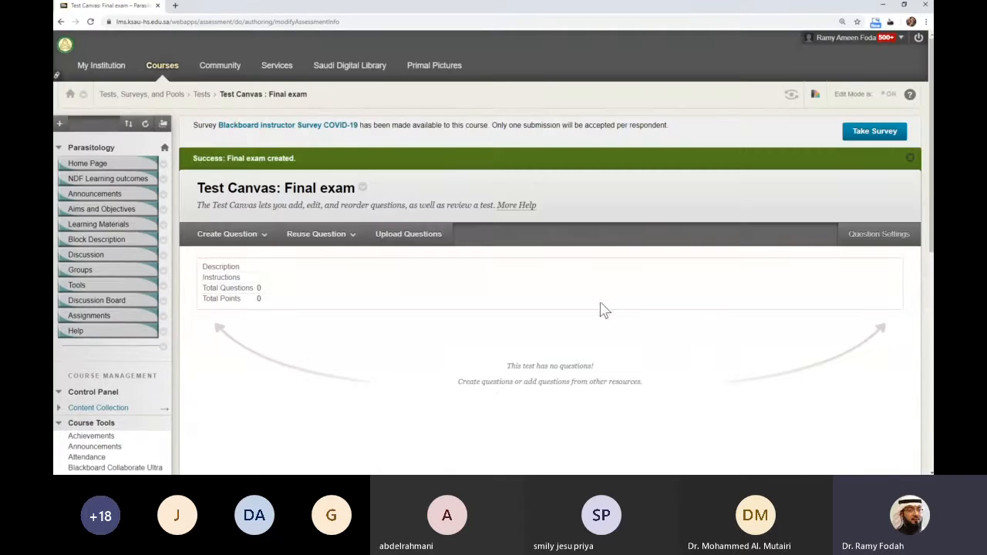
Step: Start a new multiple choice question in the Final exam test, review its options and answer fields, and cancel it
scroll(568, 311, "down", 2)
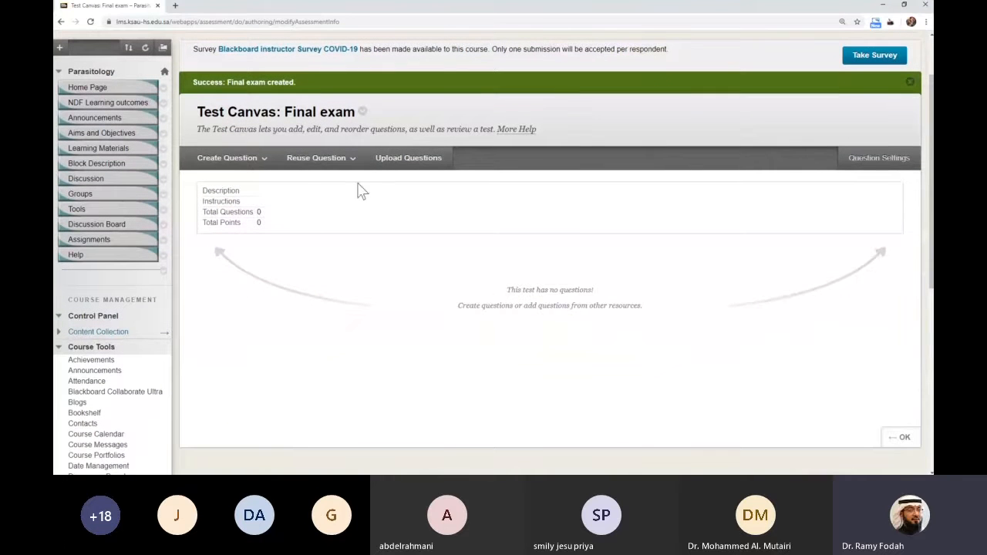
left_click(339, 160)
left_click(247, 158)
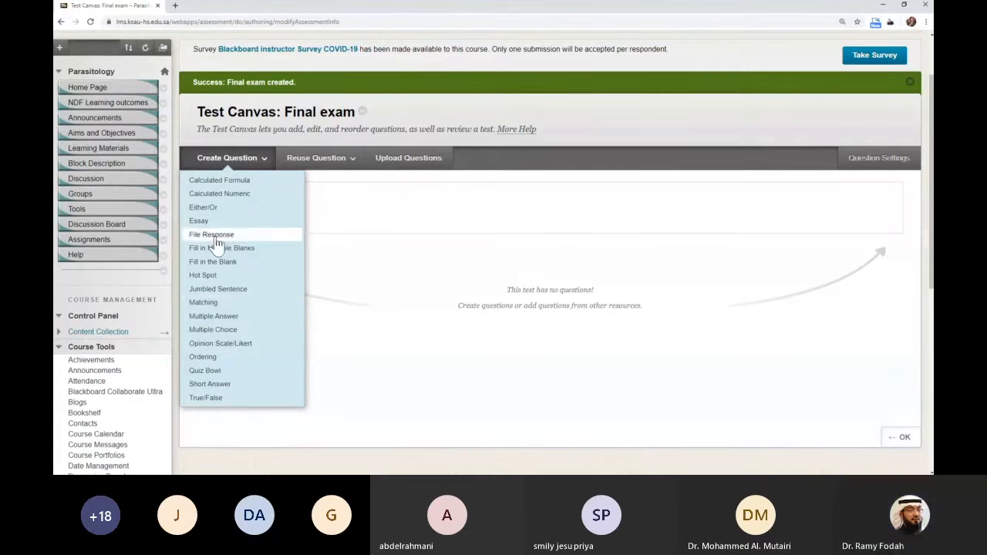
left_click(210, 332)
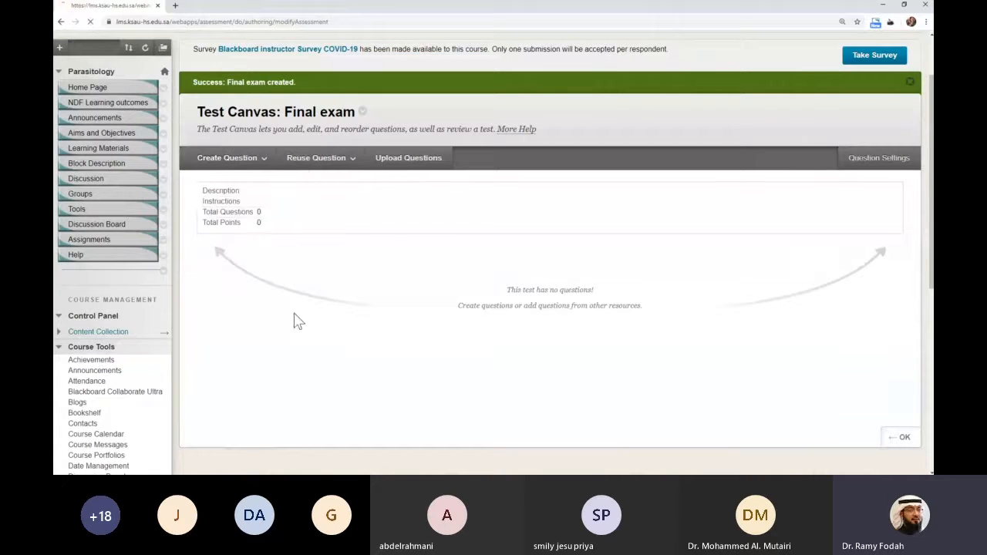
scroll(456, 247, "down", 3)
scroll(460, 308, "down", 3)
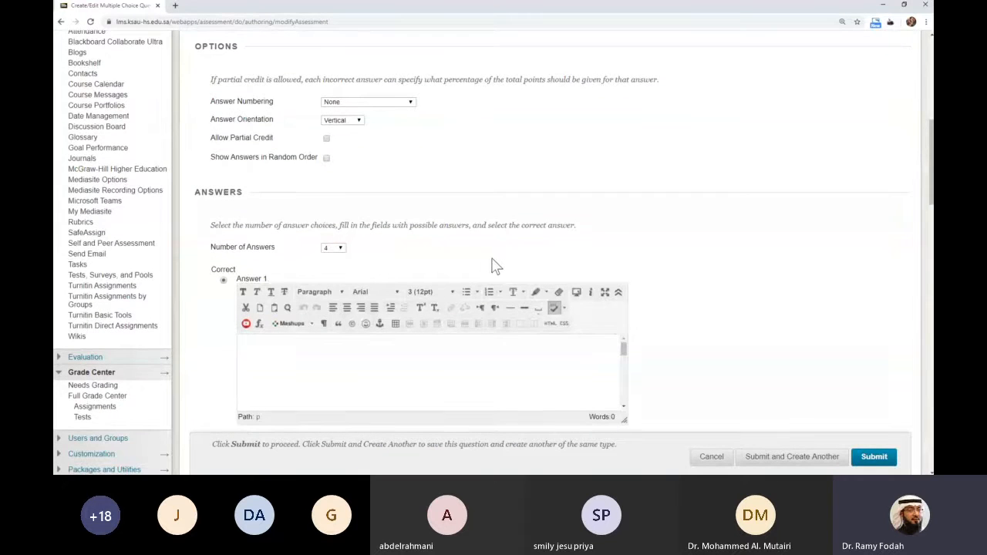
scroll(493, 267, "down", 4)
scroll(662, 284, "down", 1)
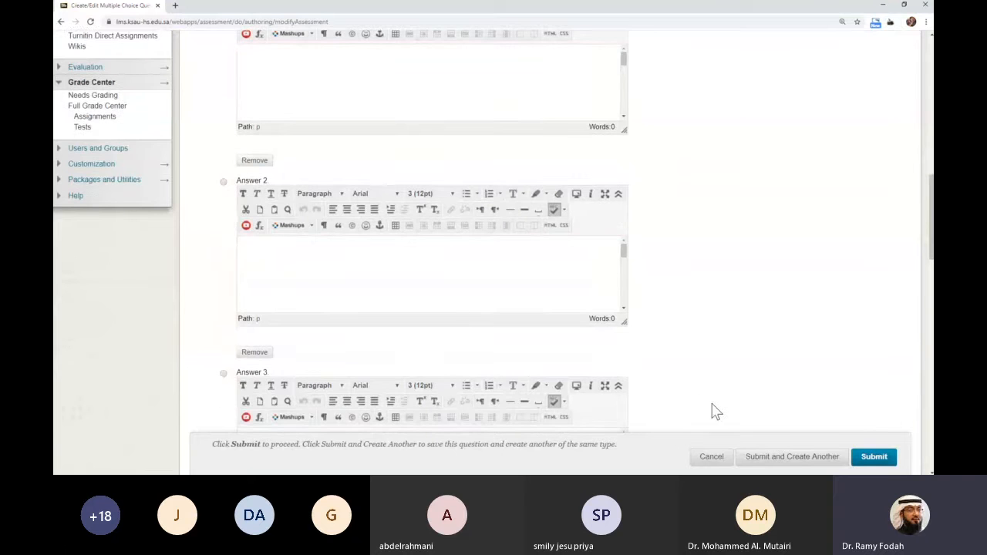
scroll(720, 393, "up", 3)
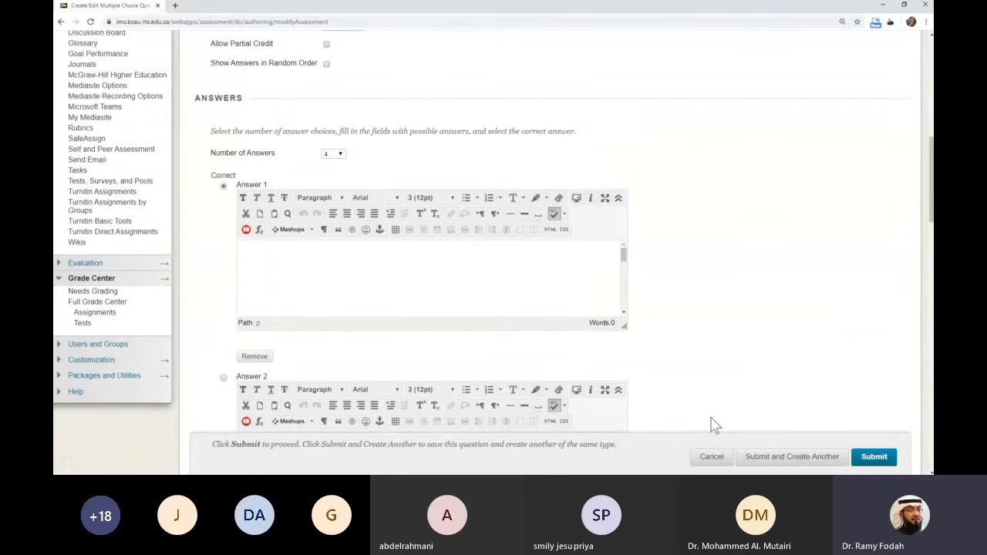
left_click(704, 456)
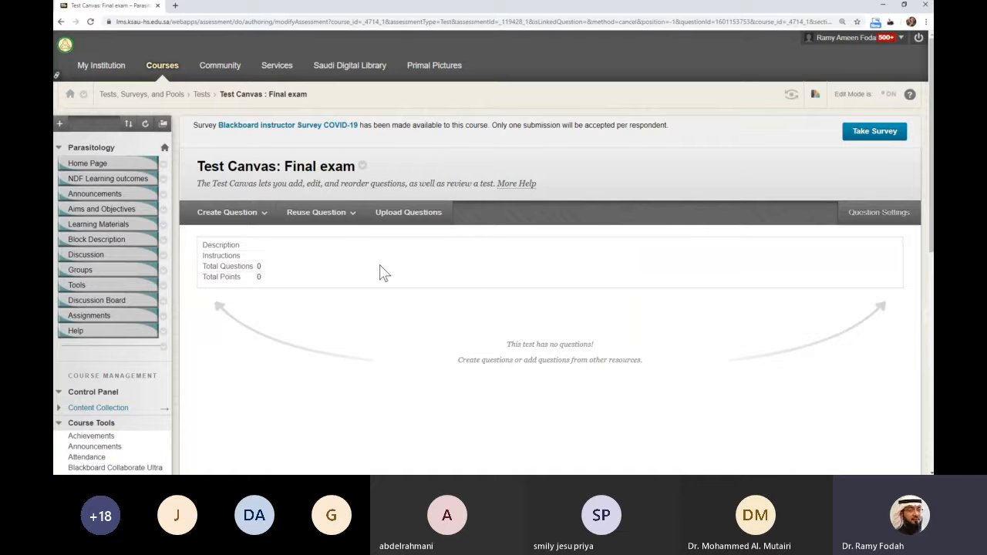
Step: Find existing questions to reuse in the Final exam test and select Question 1 from the testing pool as a copy
scroll(500, 182, "down", 2)
left_click(329, 122)
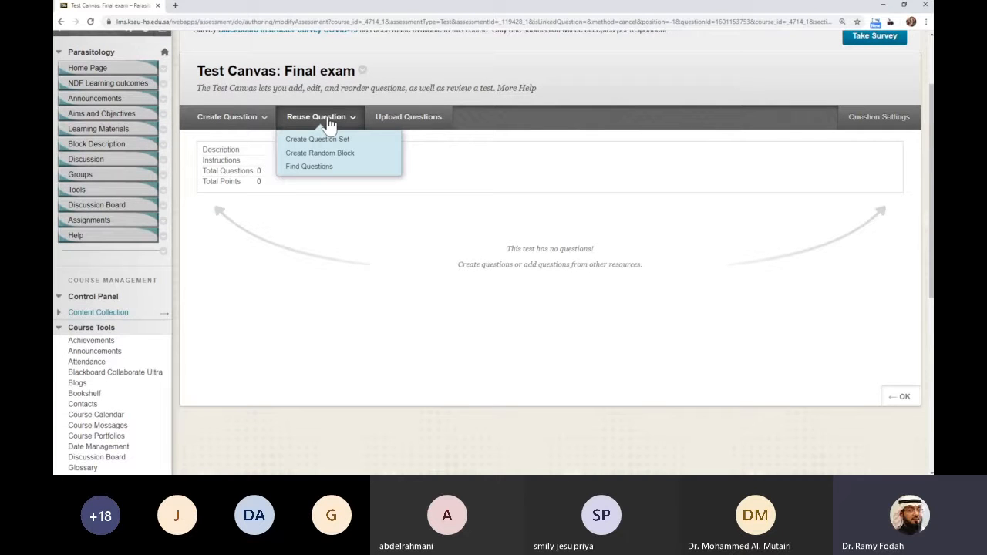
left_click(317, 168)
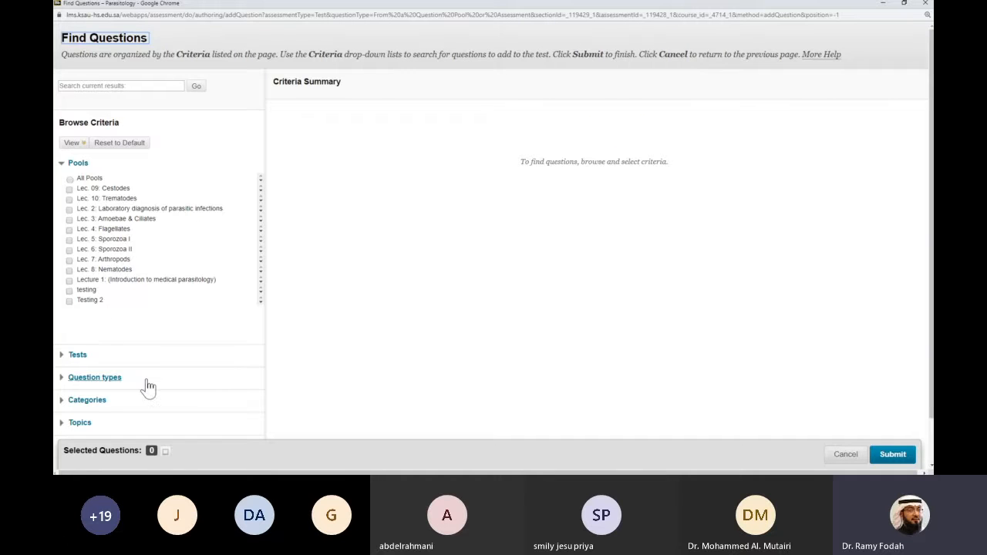
left_click(185, 473)
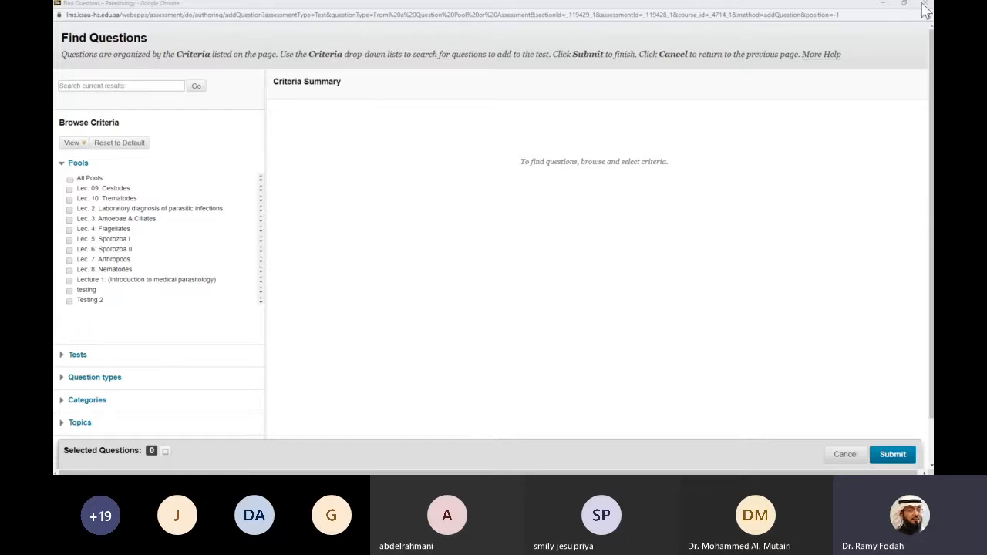
left_click(878, 5)
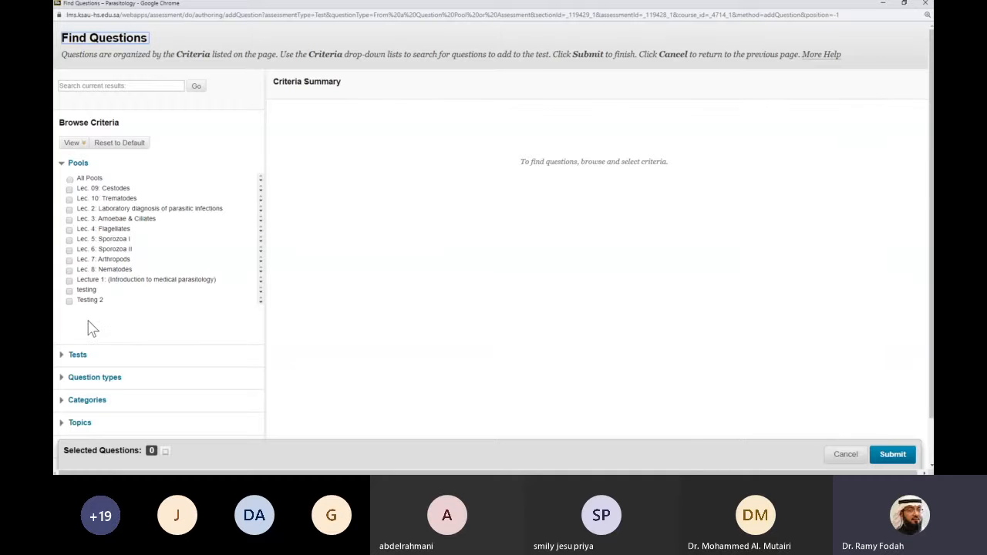
scroll(91, 271, "down", 1)
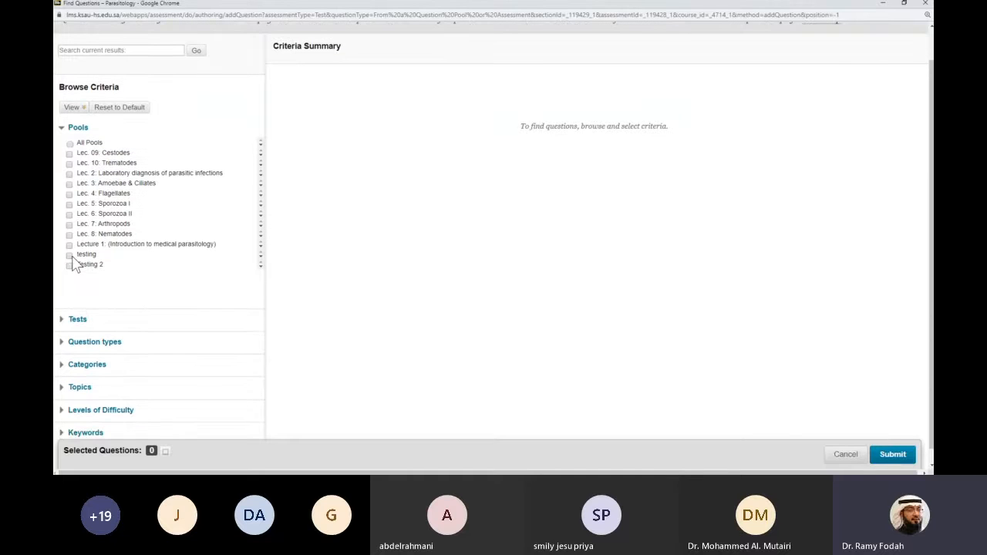
left_click(70, 255)
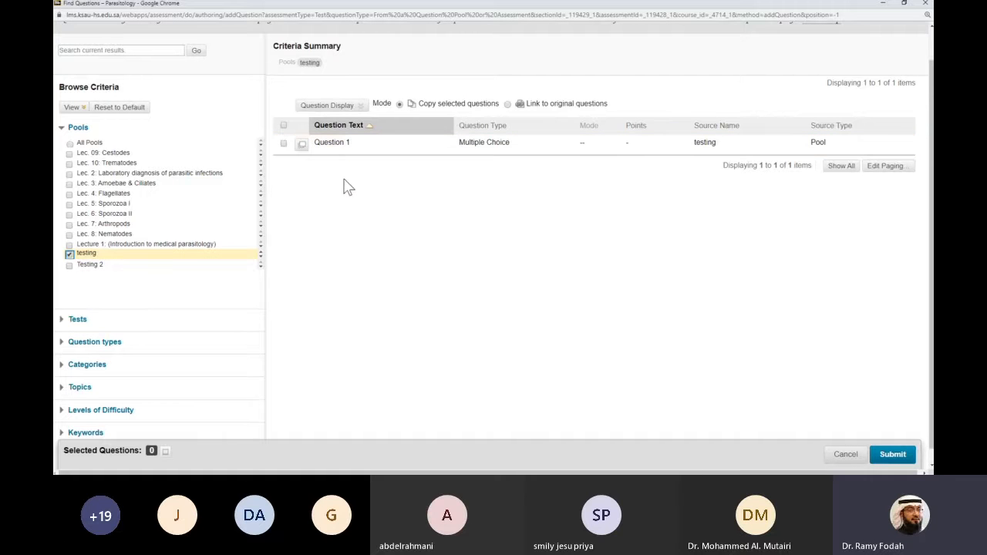
left_click(285, 145)
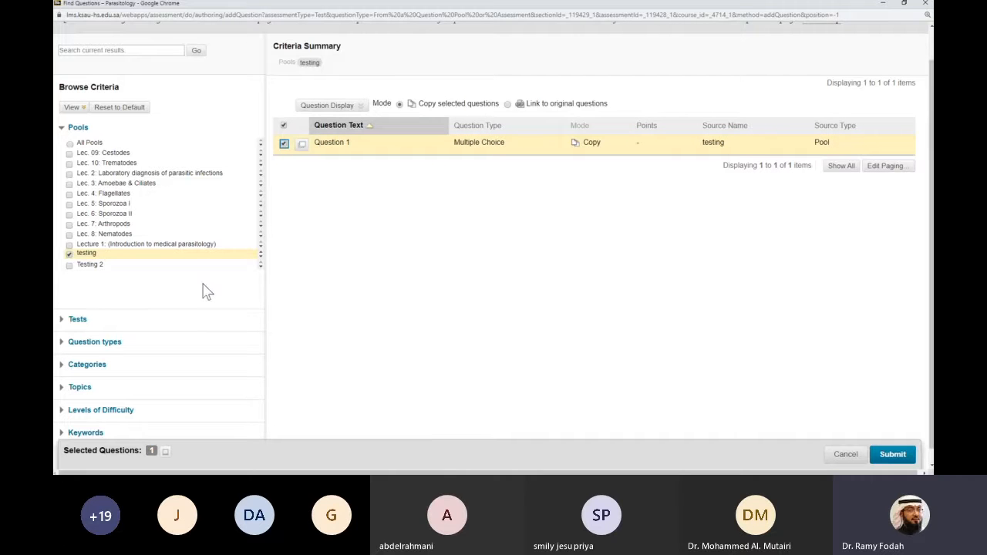
Step: Filter by the Testing 2 pool instead, select all its questions as copies, and submit the selection to the test
left_click(69, 255)
left_click(69, 264)
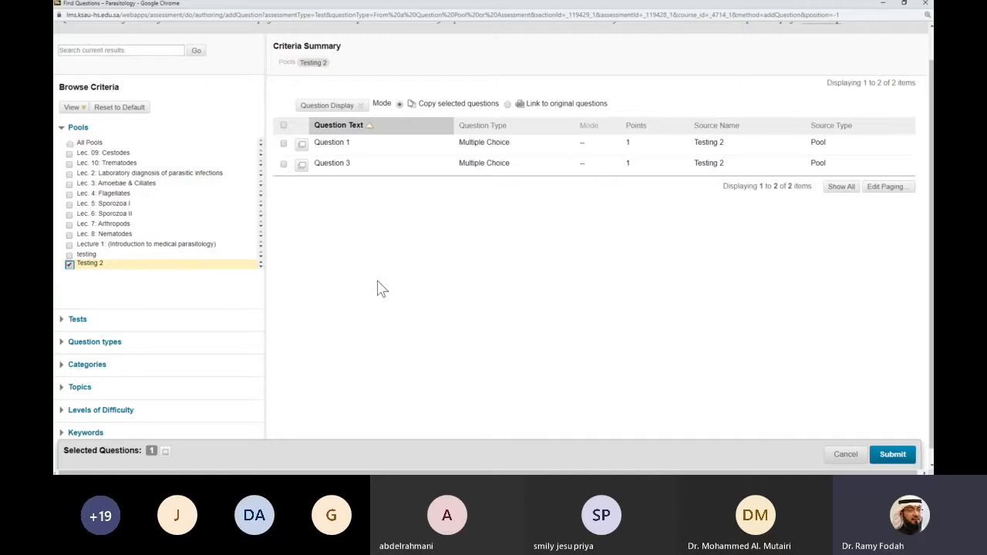
left_click(284, 144)
left_click(284, 165)
left_click(285, 144)
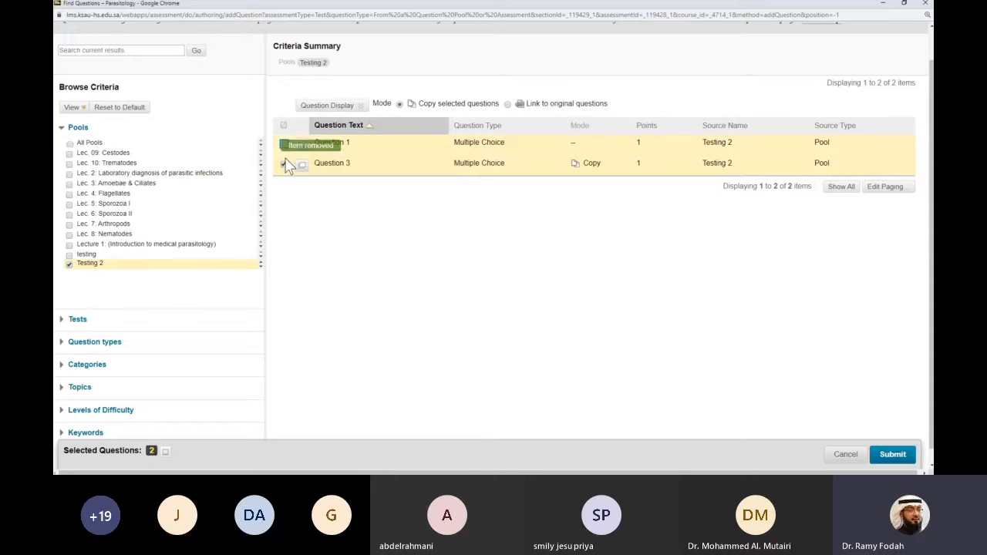
left_click(284, 164)
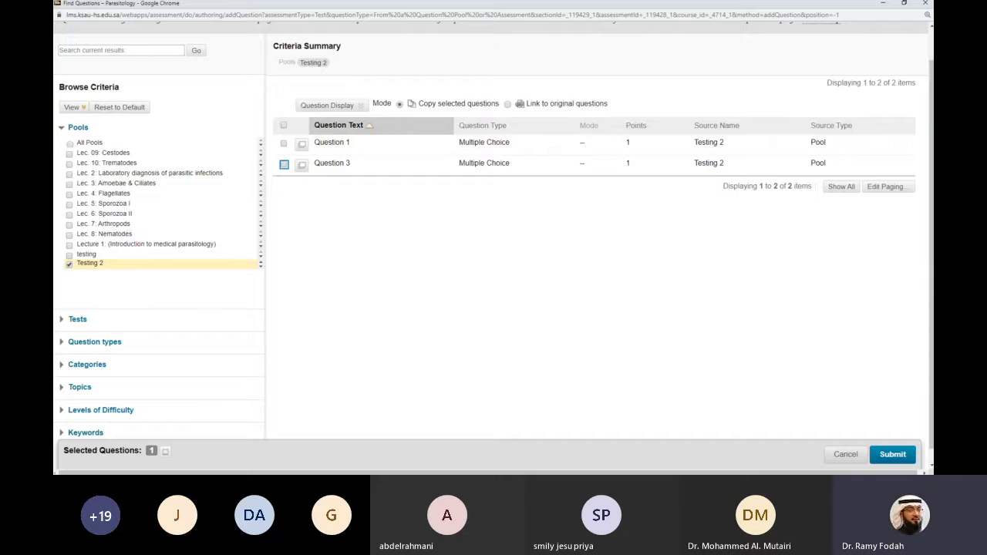
left_click(284, 126)
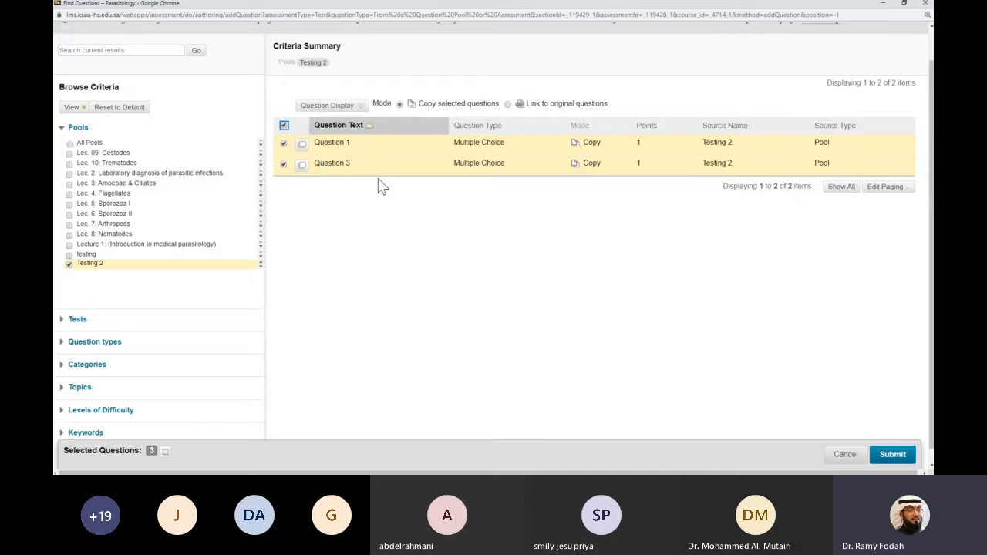
left_click(894, 454)
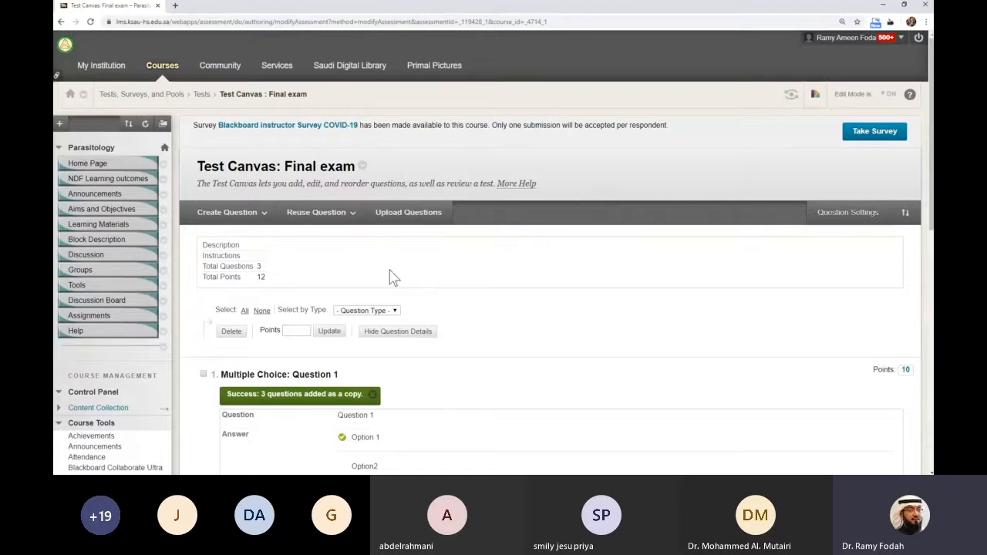
Step: Review the questions copied into the Final exam test and the options for creating or reusing more questions
scroll(407, 277, "down", 1)
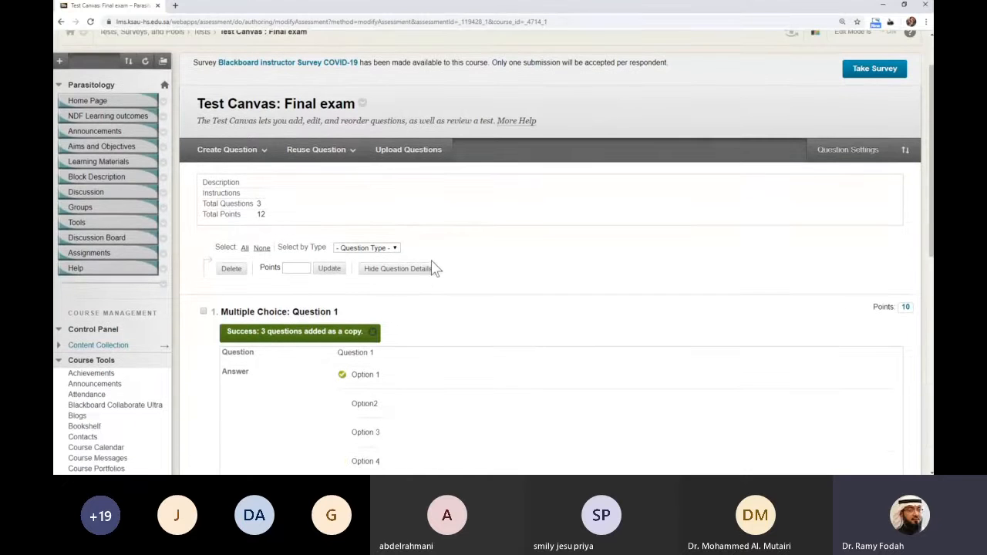
scroll(483, 255, "down", 1)
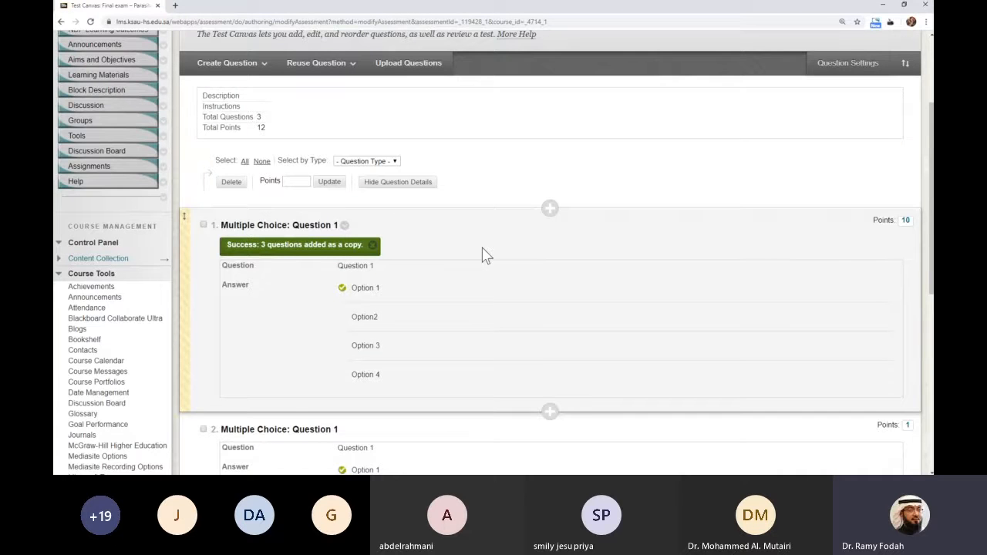
scroll(483, 256, "down", 1)
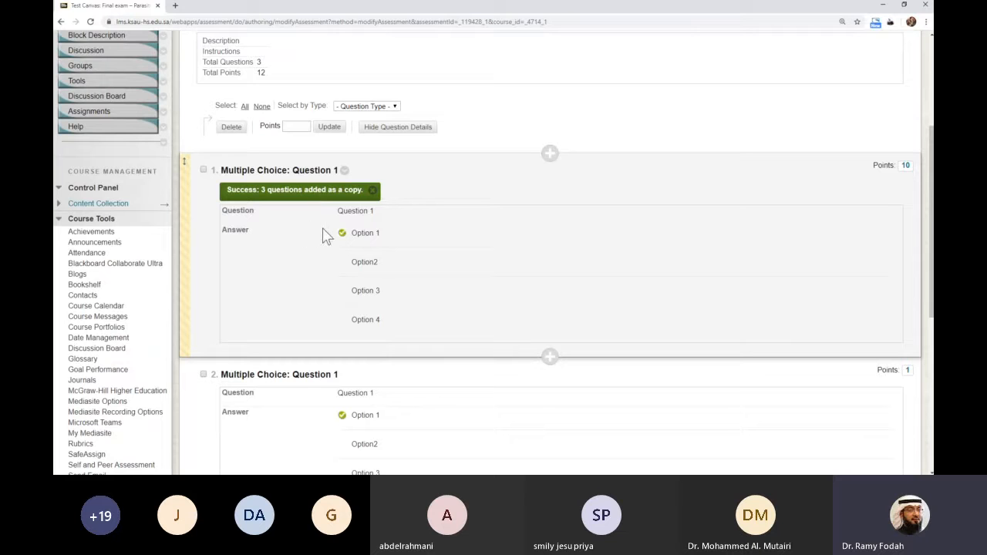
scroll(355, 247, "down", 1)
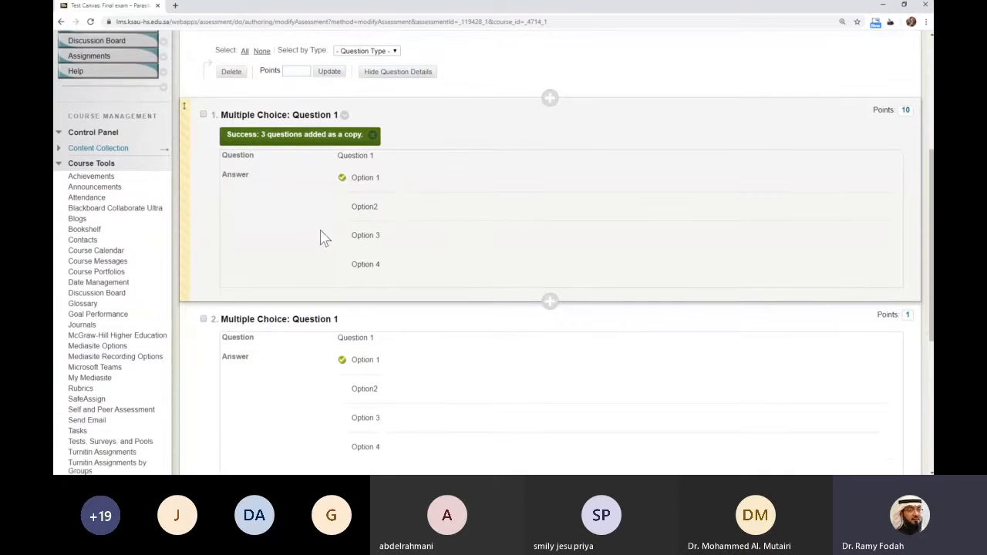
scroll(332, 235, "down", 6)
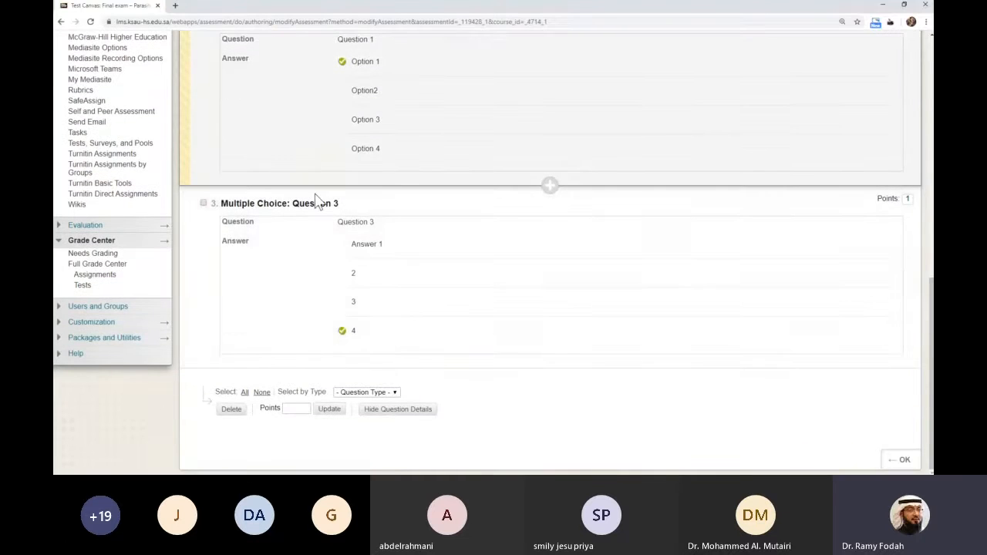
scroll(318, 202, "up", 3)
scroll(318, 202, "up", 3)
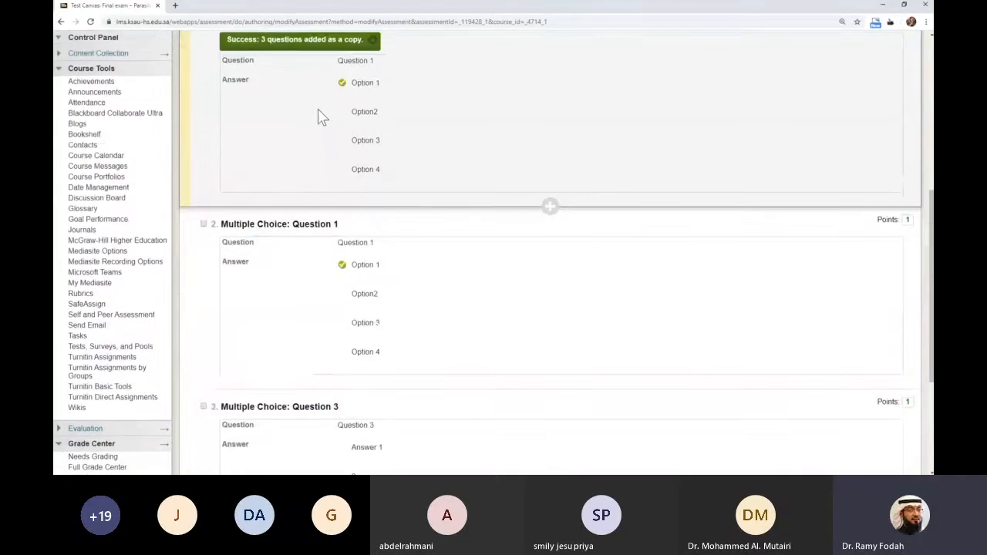
scroll(332, 154, "down", 6)
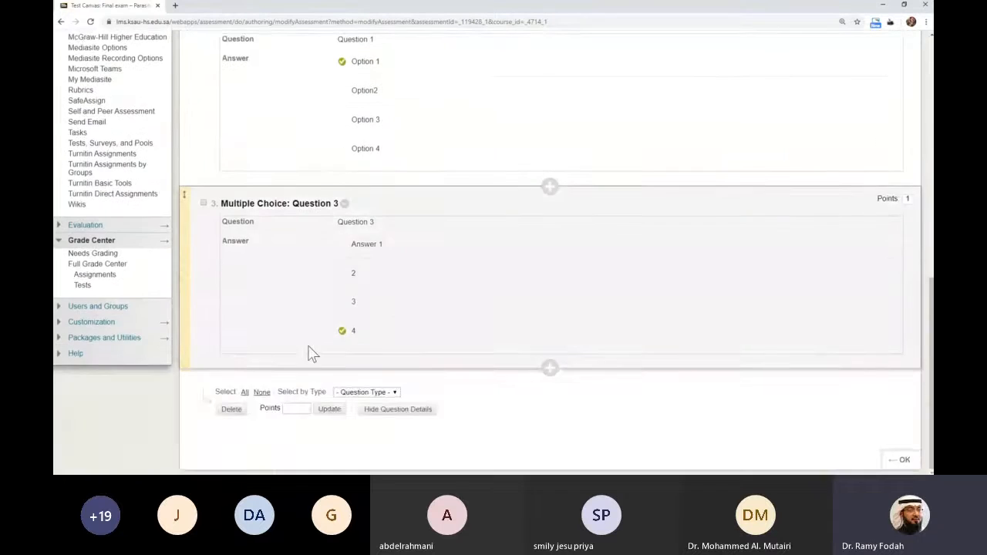
scroll(309, 351, "up", 6)
left_click(228, 212)
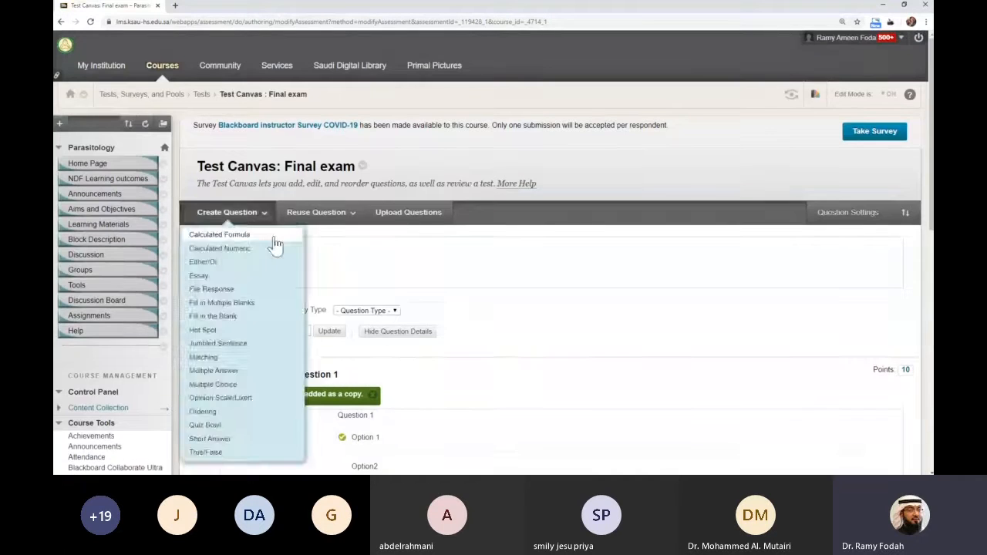
left_click(317, 212)
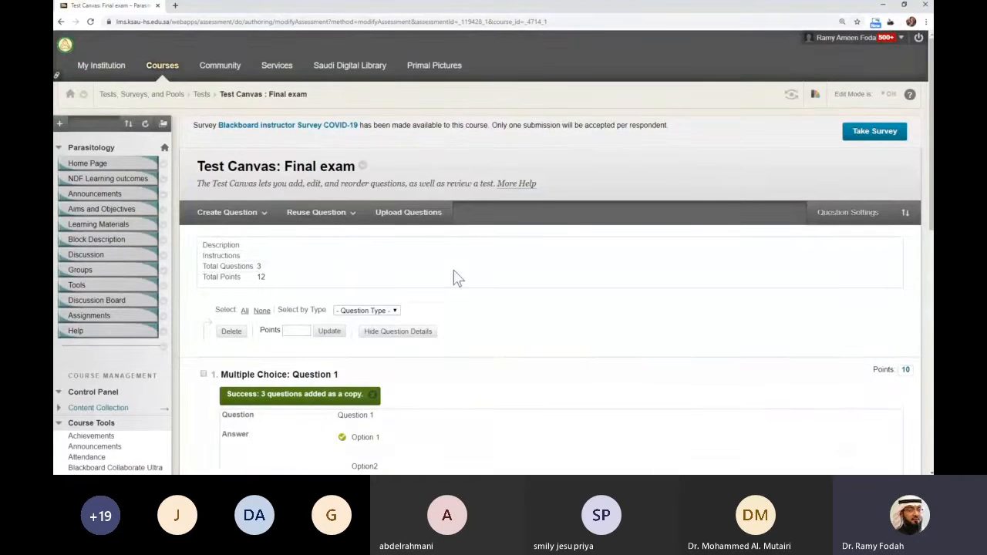
Step: Select all questions in the Final exam test and set their points to 3 each
scroll(455, 276, "down", 4)
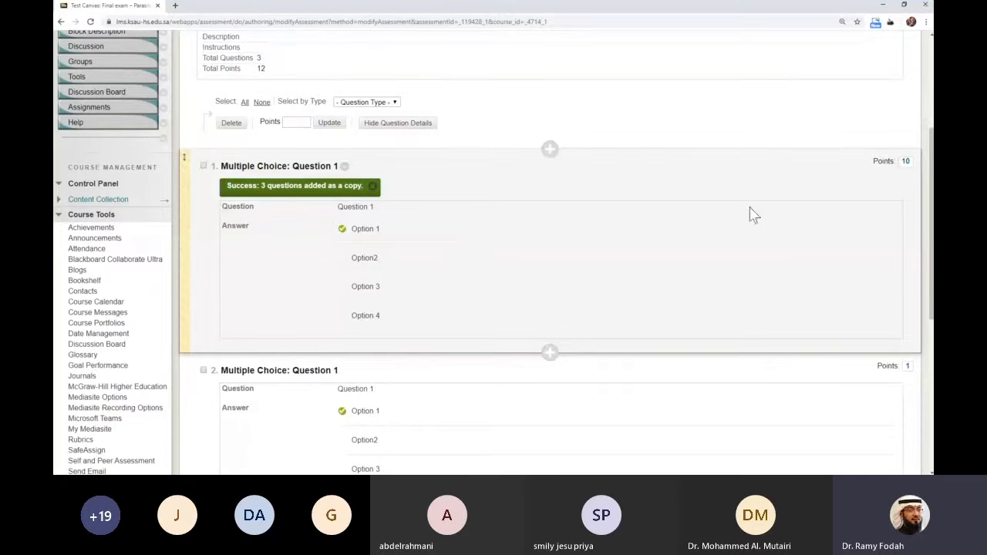
scroll(856, 193, "down", 2)
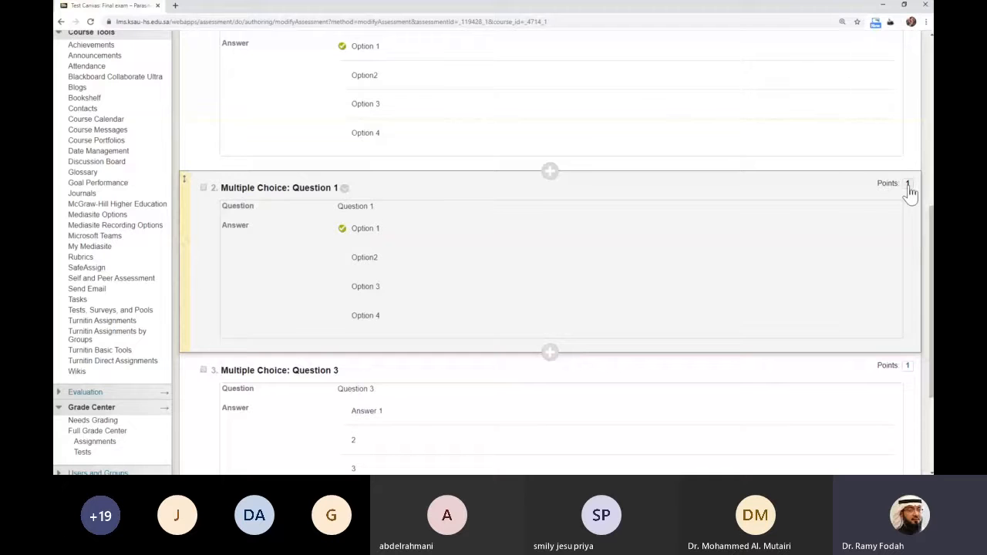
scroll(902, 192, "down", 2)
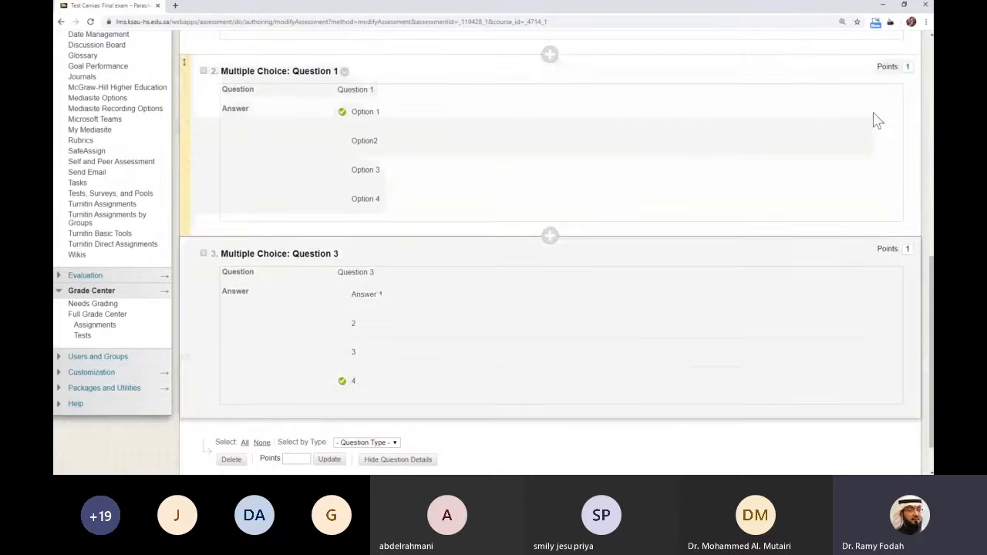
scroll(764, 229, "up", 2)
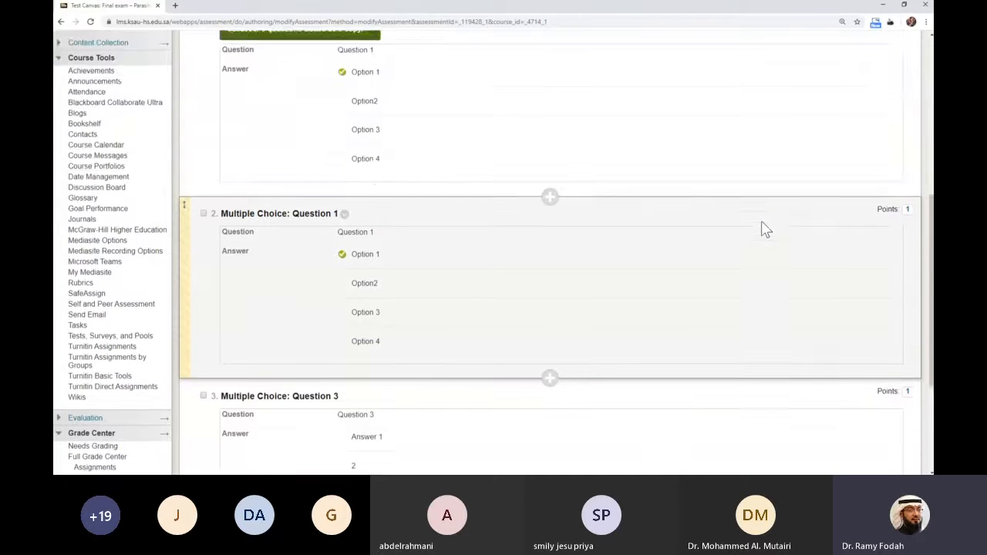
scroll(764, 229, "up", 2)
scroll(562, 229, "up", 2)
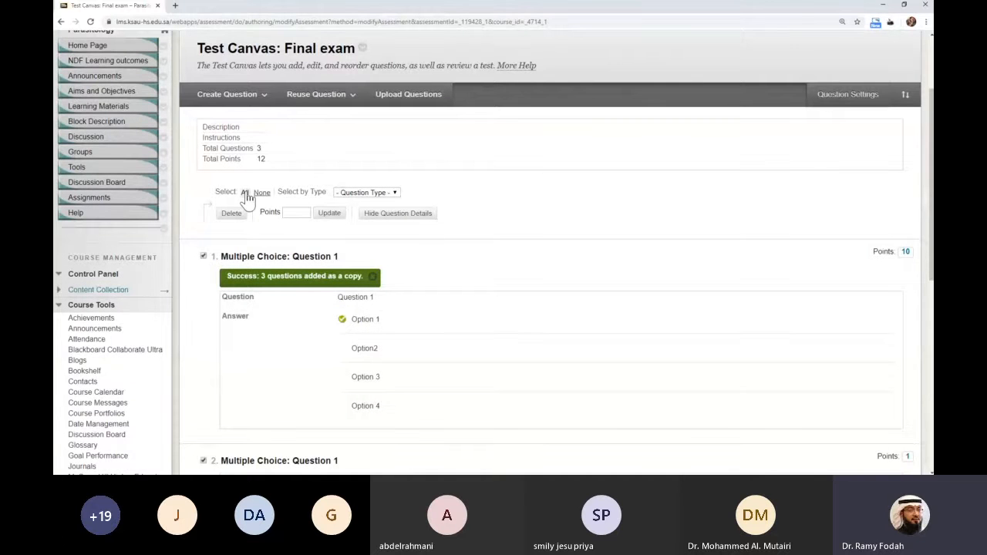
scroll(294, 327, "down", 5)
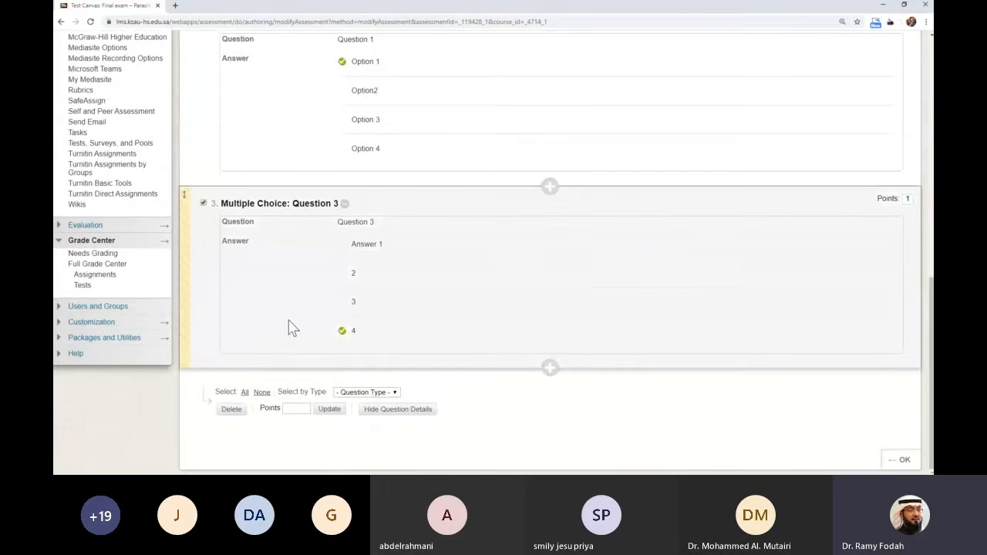
scroll(289, 327, "up", 5)
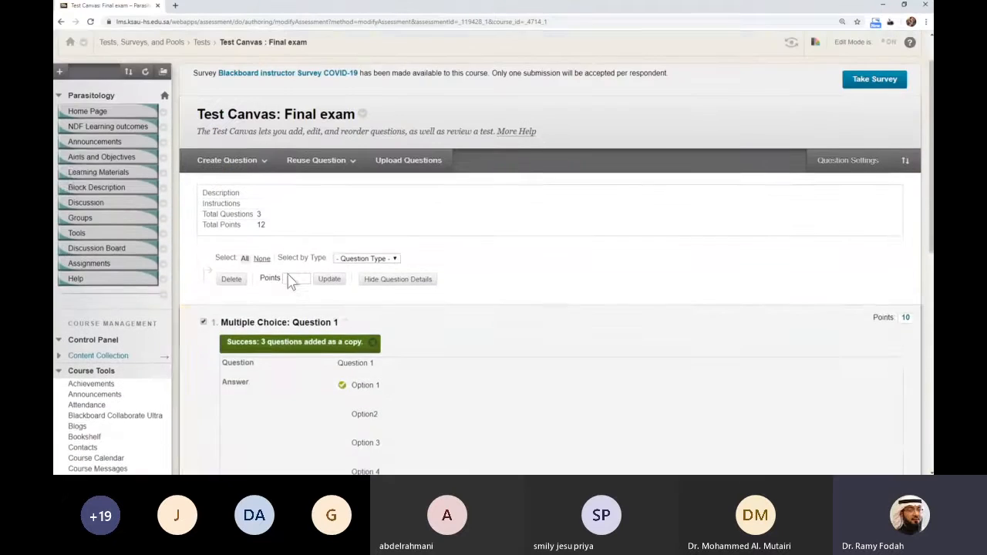
scroll(292, 282, "up", 2)
scroll(341, 286, "down", 3)
left_click(297, 208)
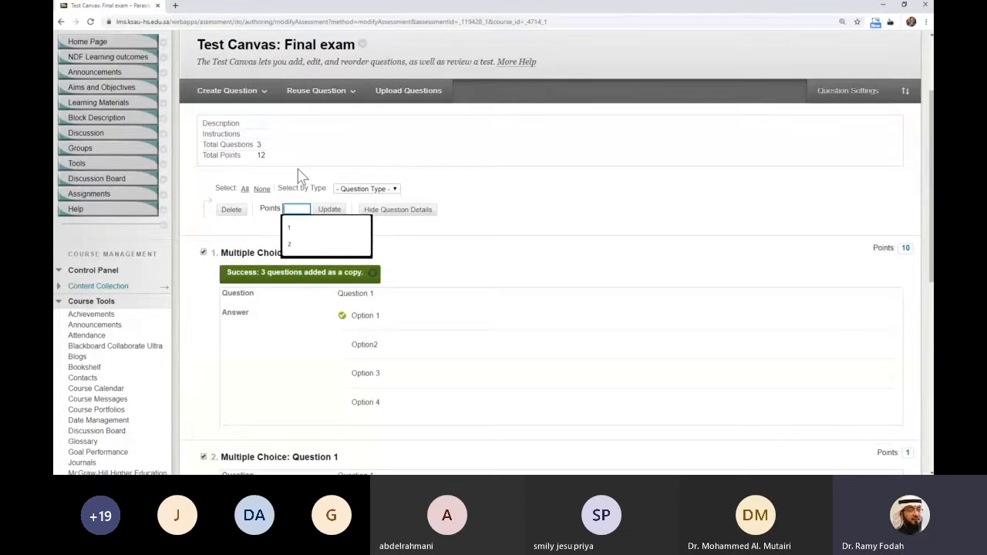
left_click(297, 246)
double_click(296, 213)
type("3")
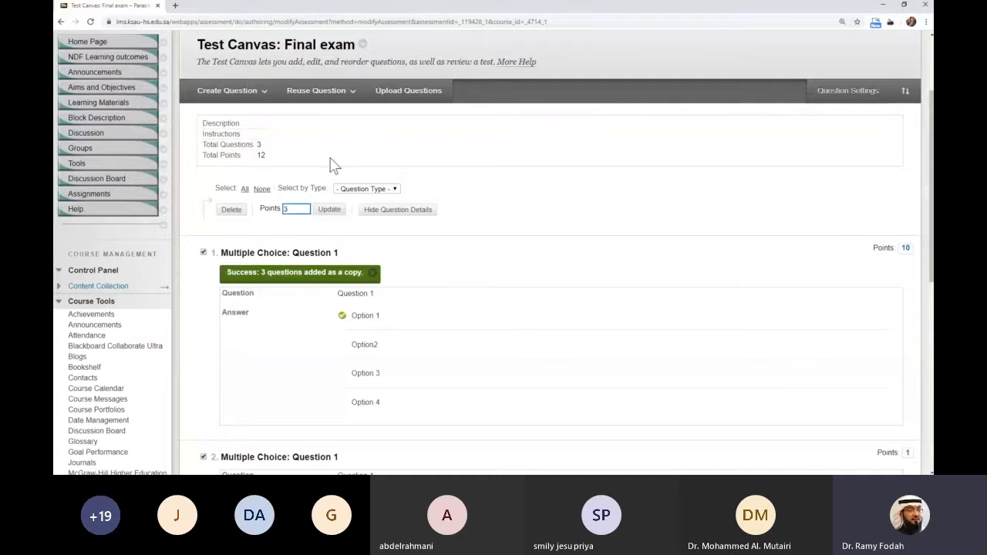
left_click(330, 211)
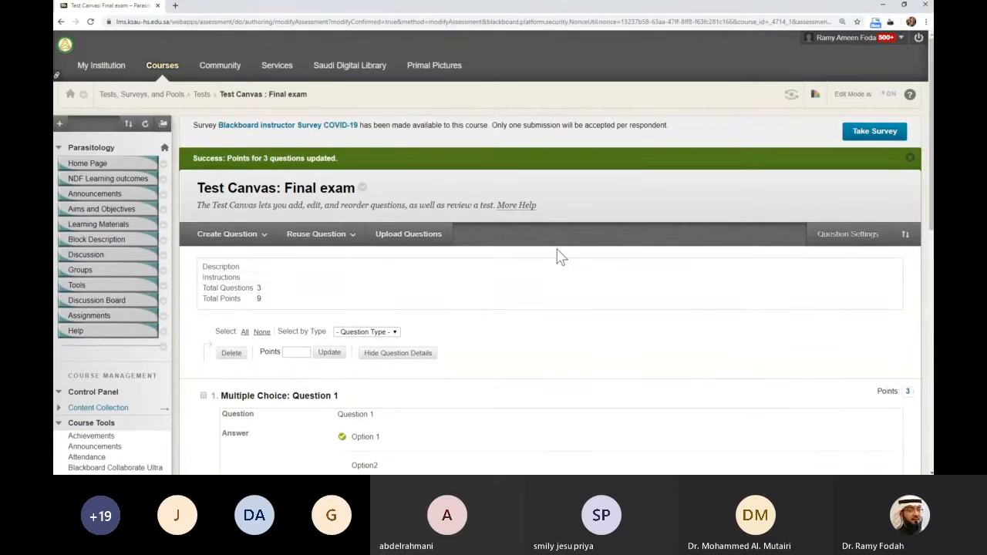
Step: Check the points assigned to each question and the test's total in the Final exam test
scroll(561, 257, "down", 5)
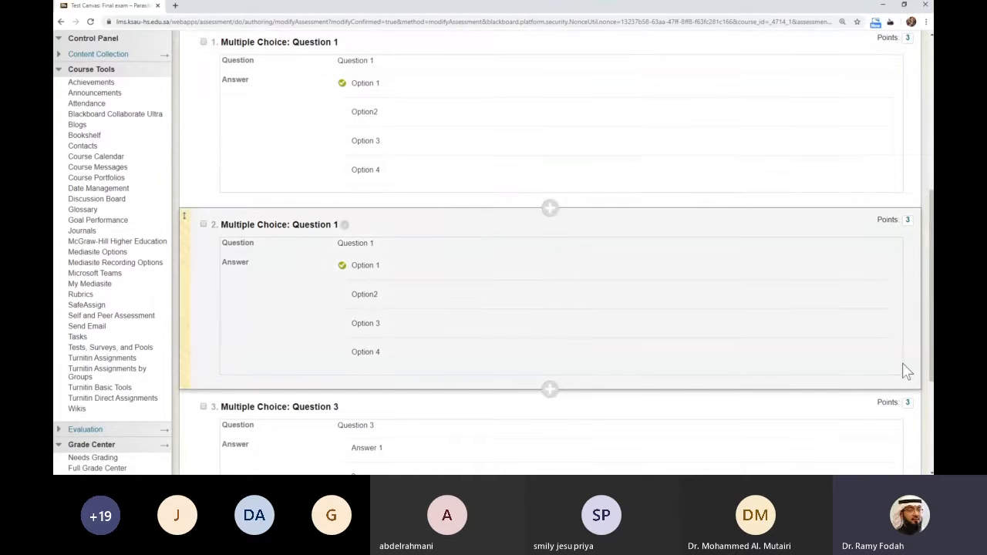
scroll(903, 371, "down", 2)
scroll(903, 372, "up", 5)
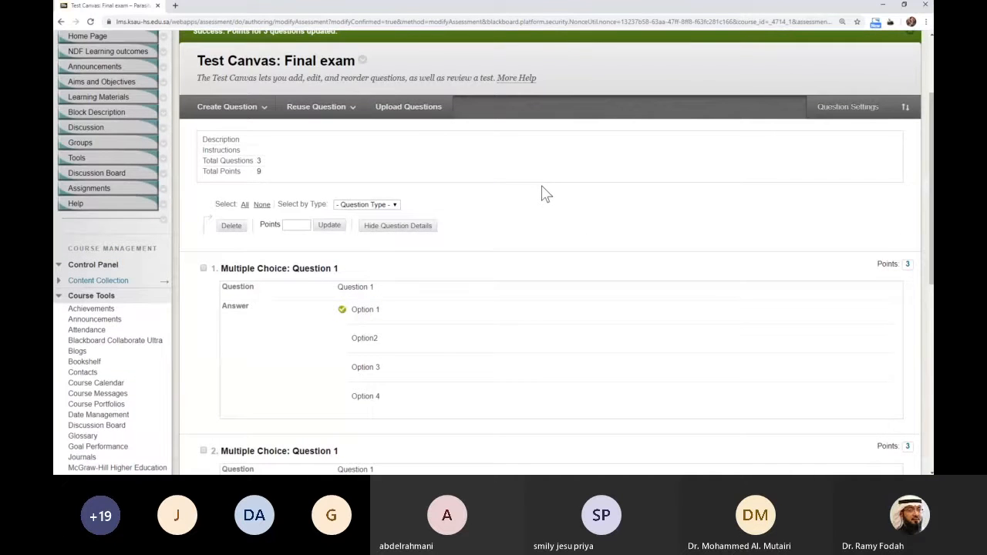
scroll(545, 192, "down", 2)
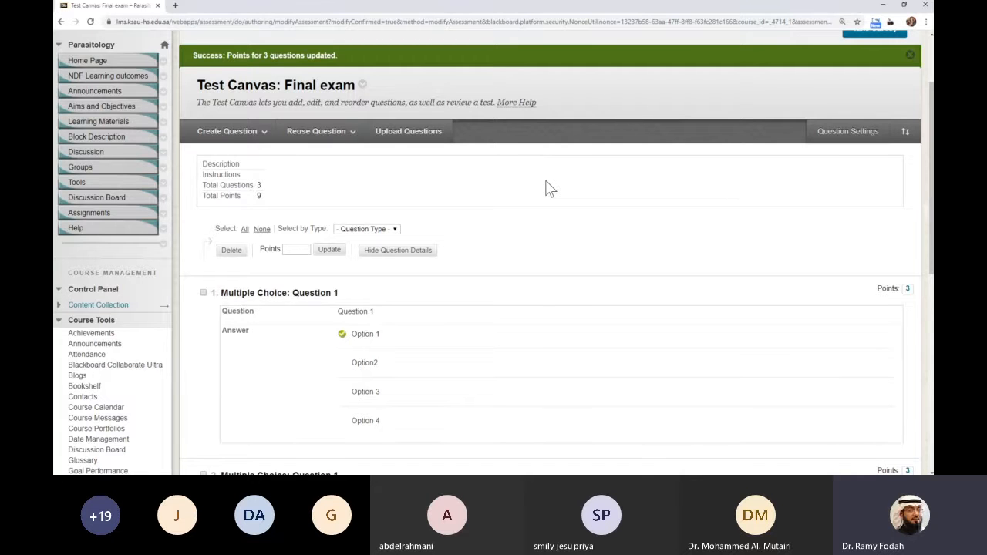
Step: Look over the question types, browse the pools and tests offered for finding reusable questions, and leave without adding any
left_click(229, 132)
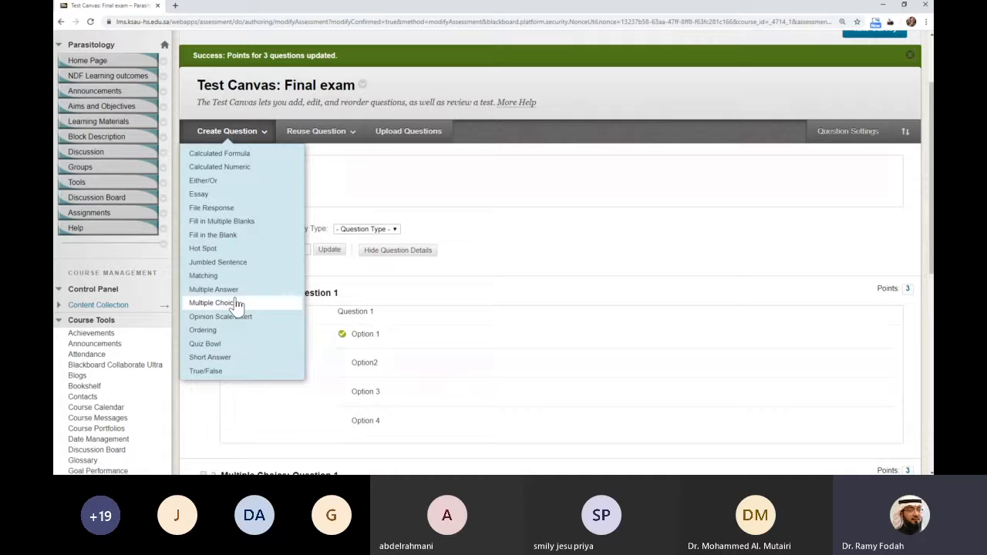
left_click(331, 133)
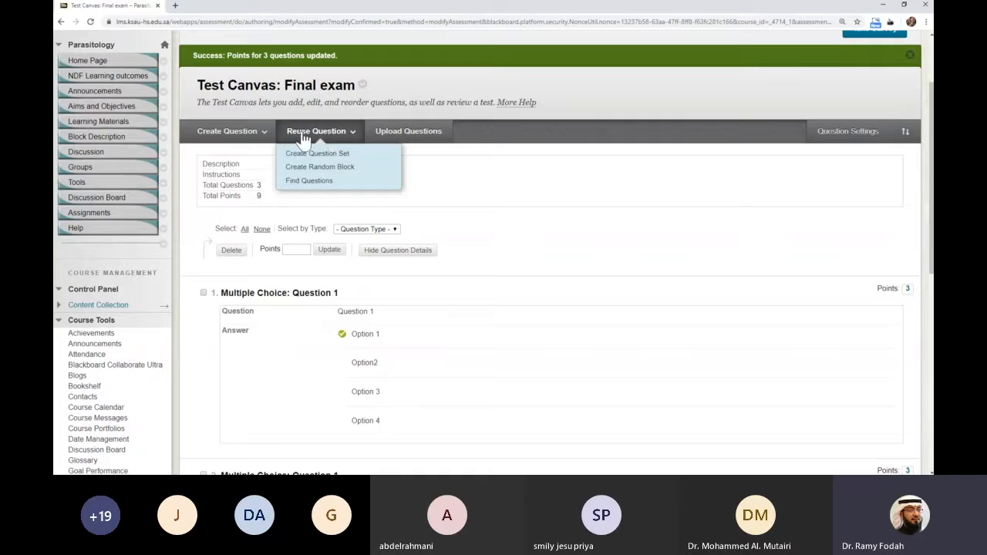
left_click(311, 185)
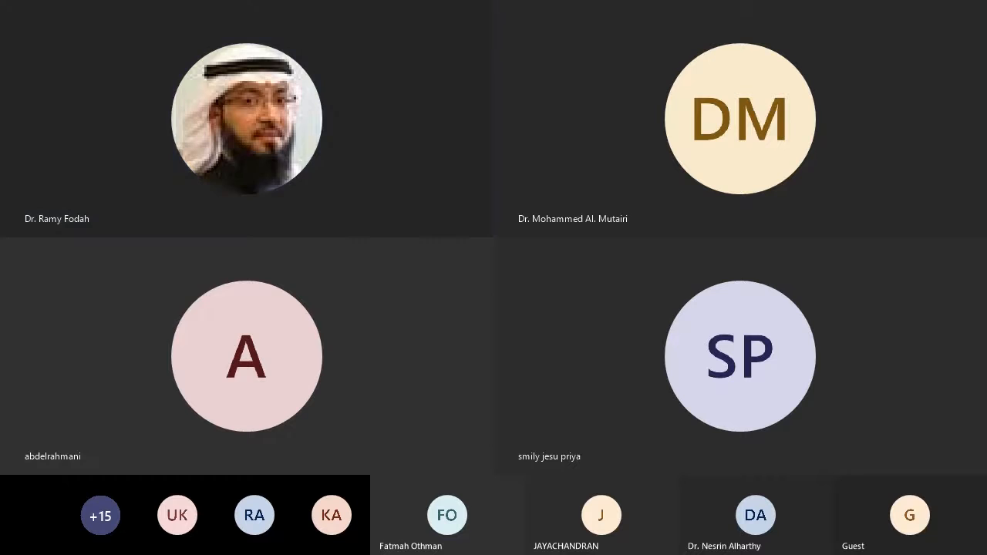
scroll(186, 353, "up", 2)
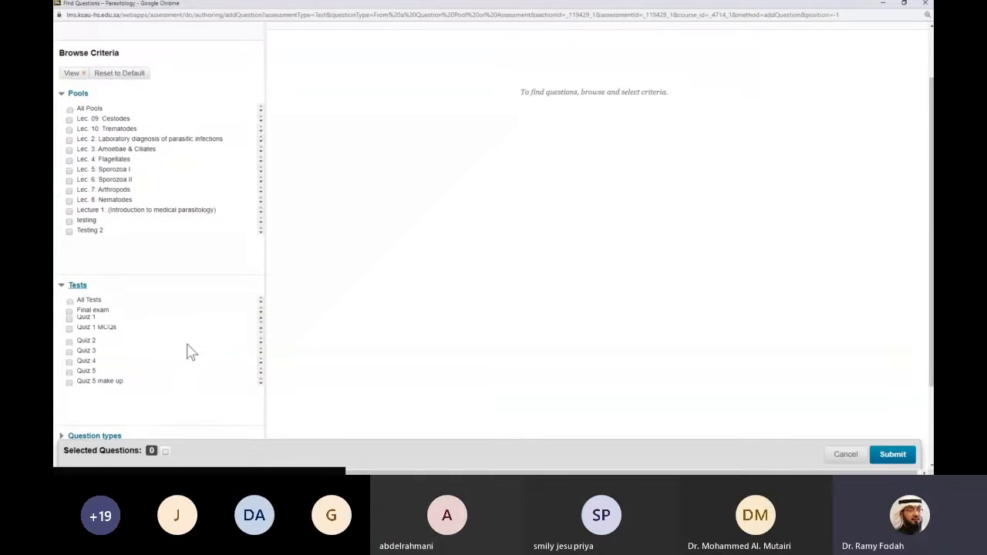
scroll(187, 352, "down", 1)
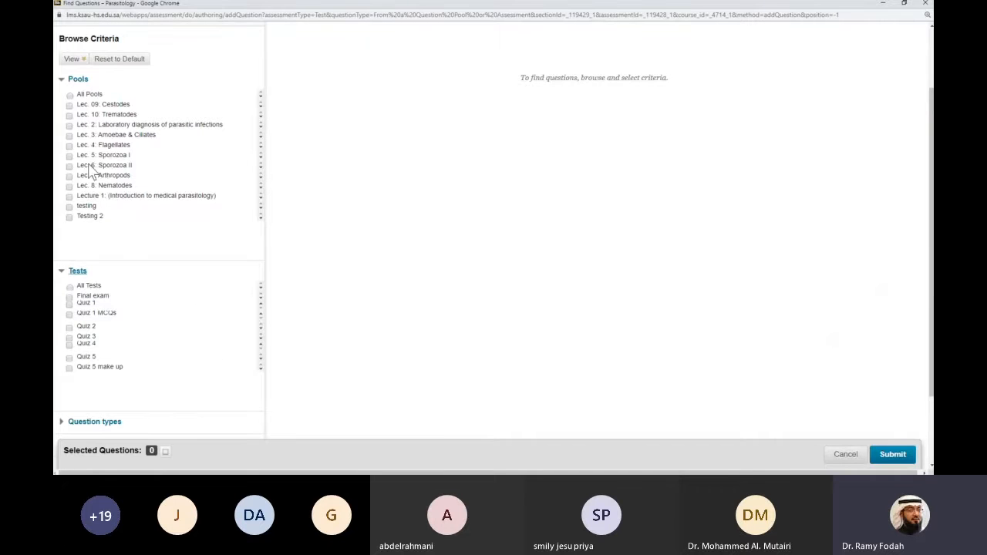
scroll(160, 234, "down", 3)
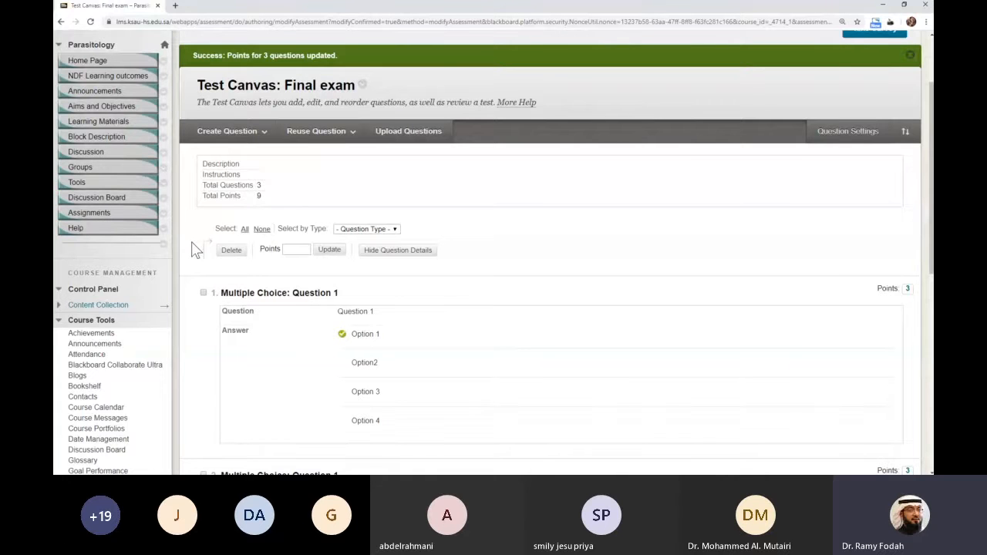
Step: Look over the Final exam questions once more, finish editing the test, and return to the course's list of tests
scroll(200, 263, "down", 6)
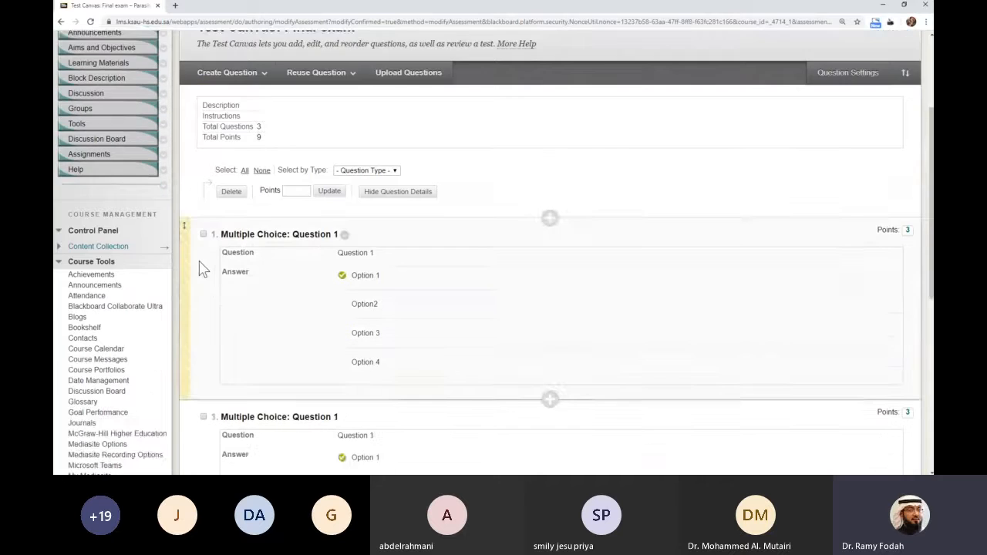
scroll(223, 269, "up", 3)
scroll(224, 239, "up", 5)
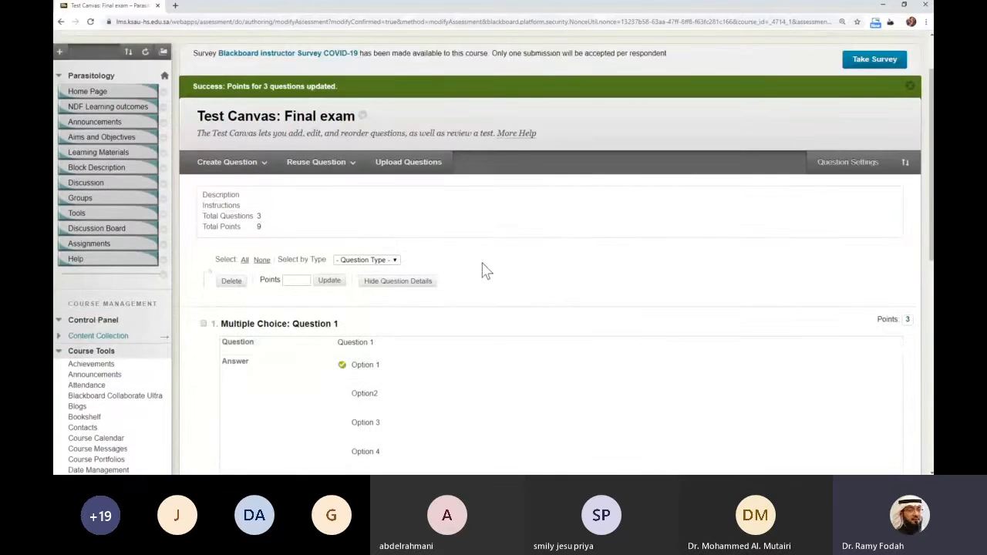
scroll(569, 247, "down", 5)
scroll(837, 372, "down", 2)
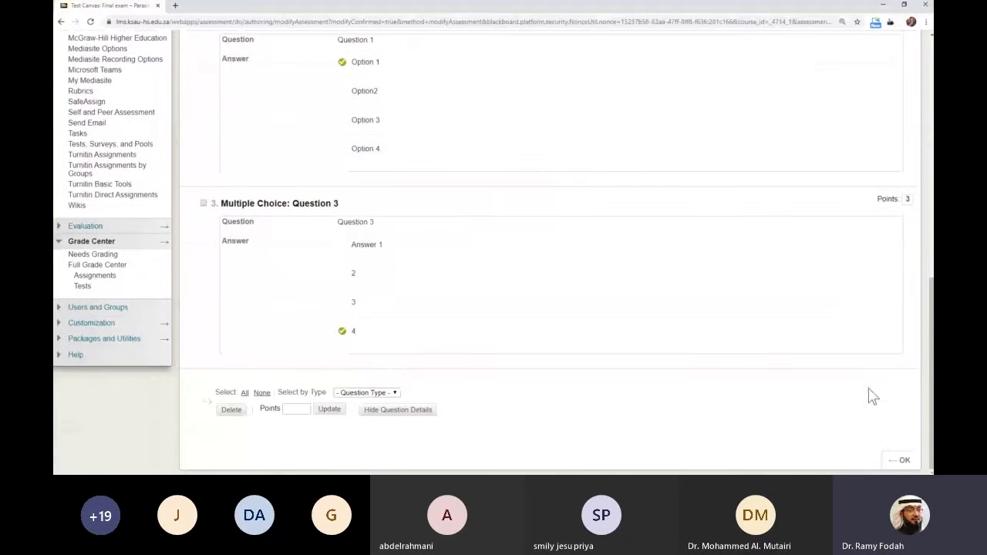
left_click(901, 461)
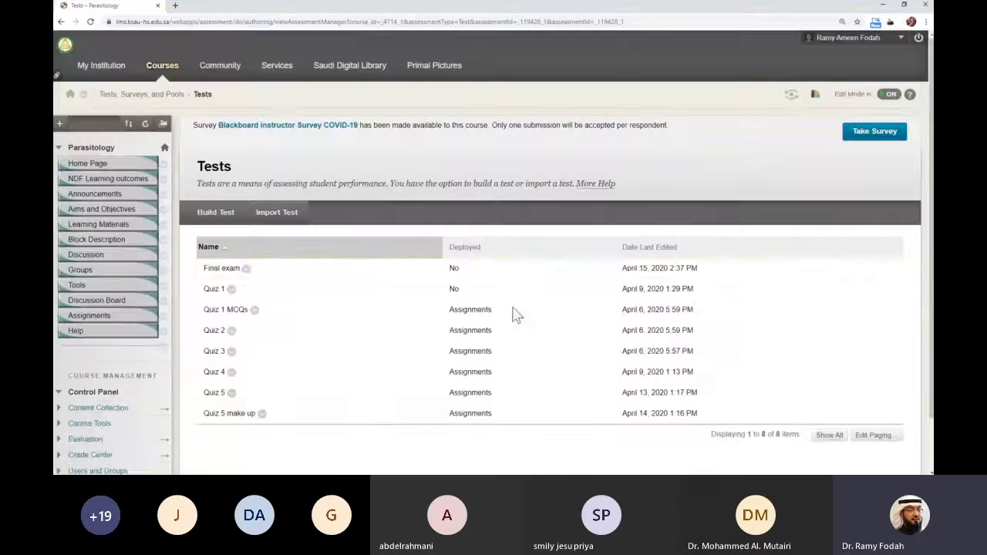
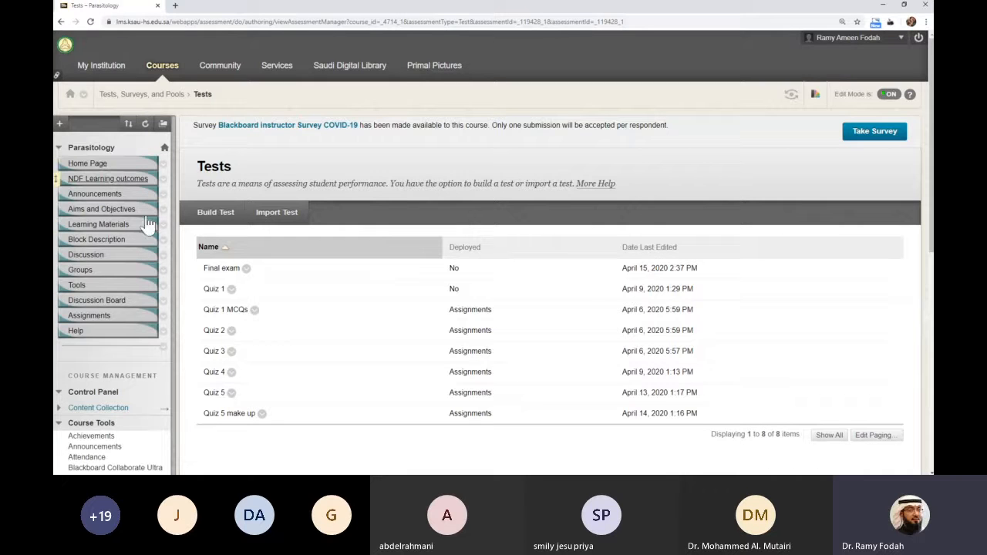
Step: Open the course's Assignments area and look through the assignments and quizzes already placed there
left_click(164, 165)
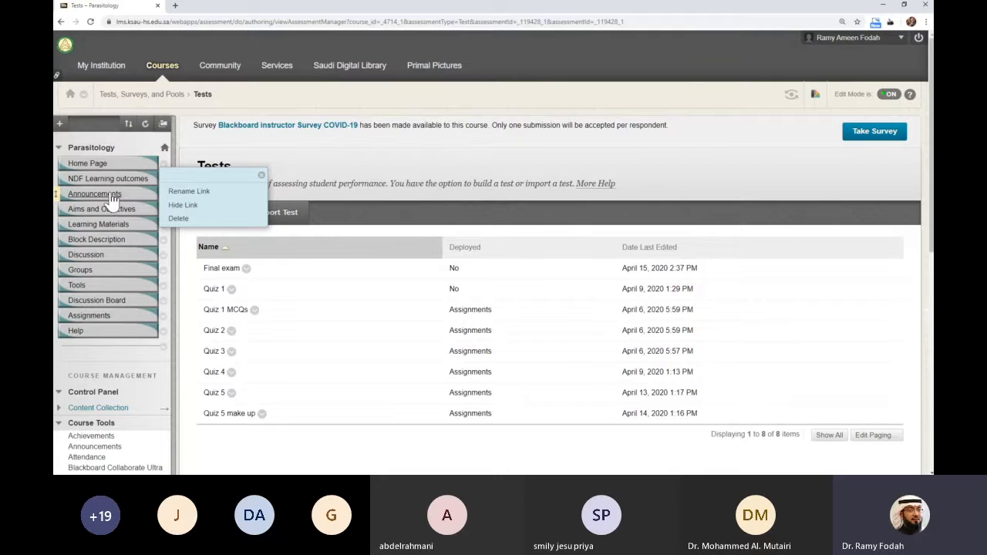
left_click(261, 178)
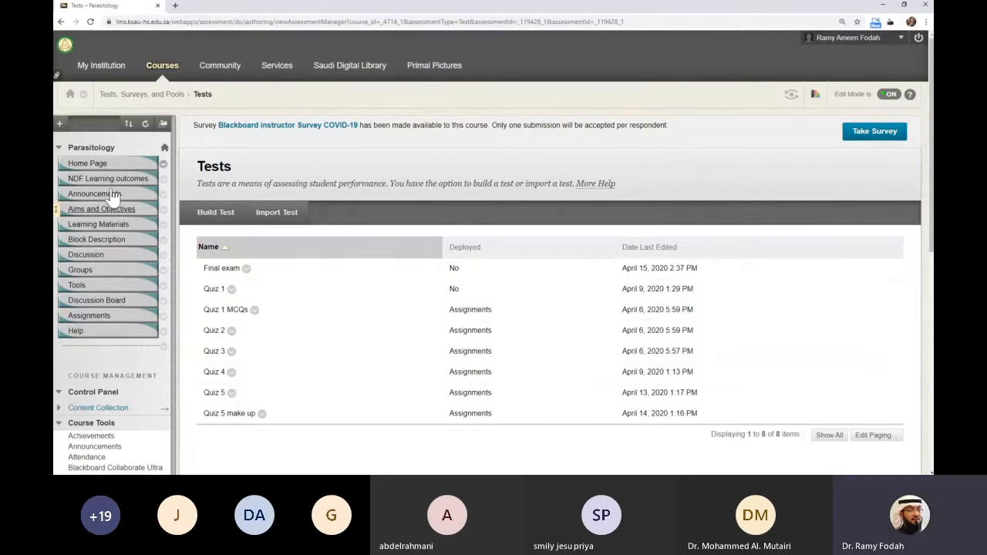
left_click(90, 316)
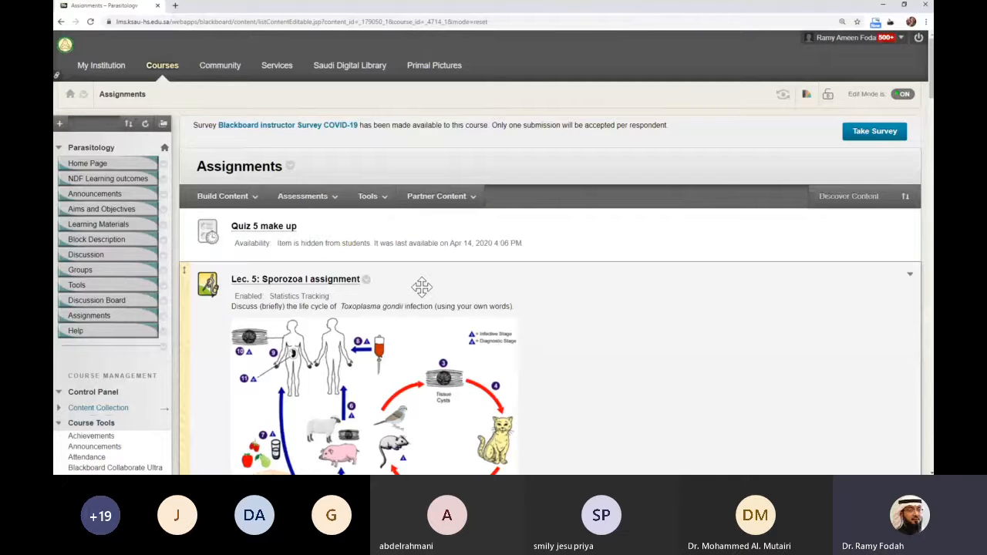
scroll(447, 277, "down", 10)
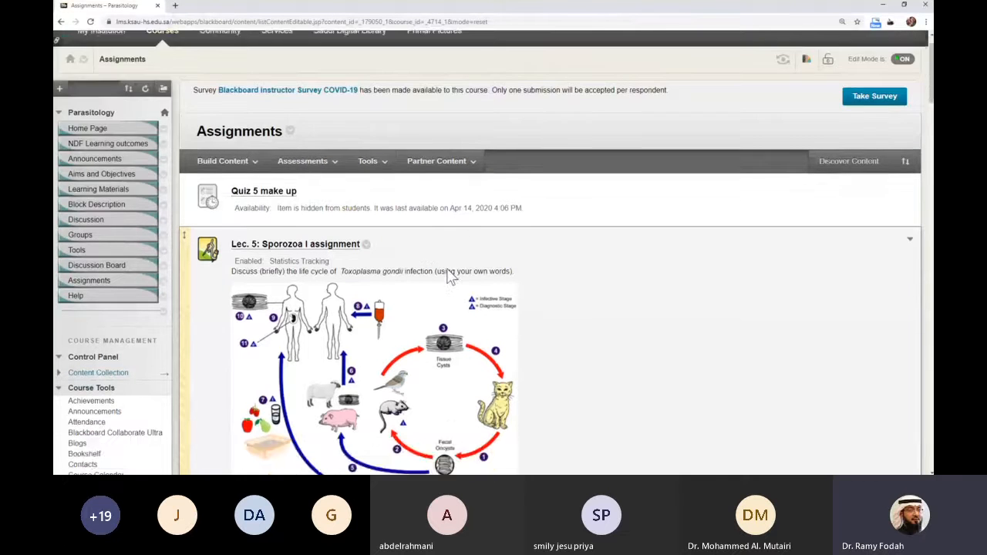
scroll(449, 279, "down", 15)
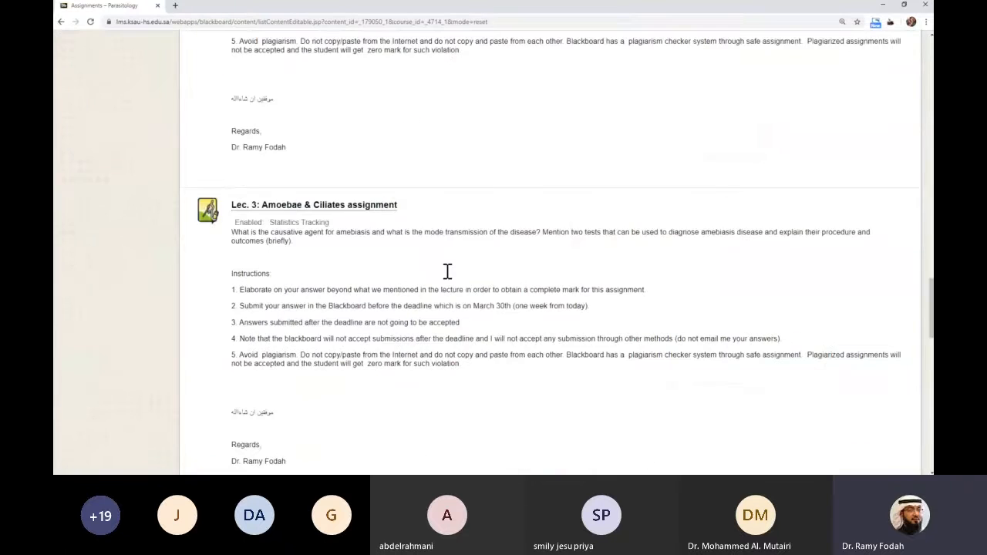
scroll(447, 271, "up", 10)
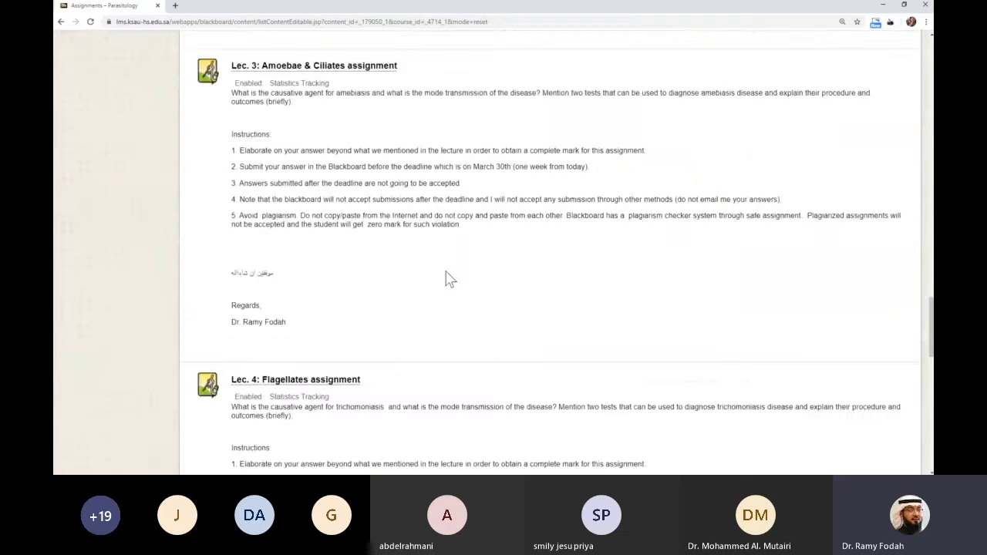
scroll(448, 272, "down", 2)
scroll(447, 271, "down", 5)
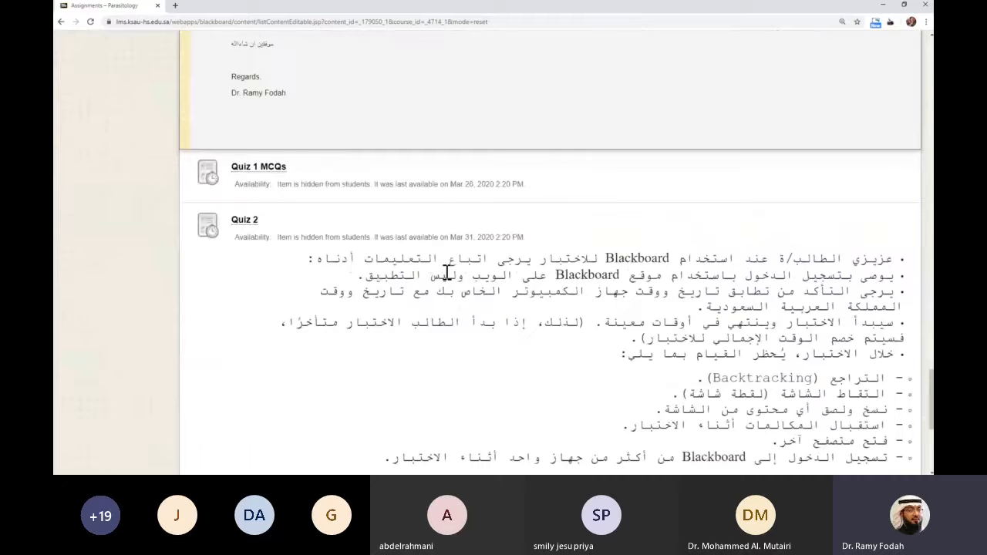
scroll(450, 279, "down", 3)
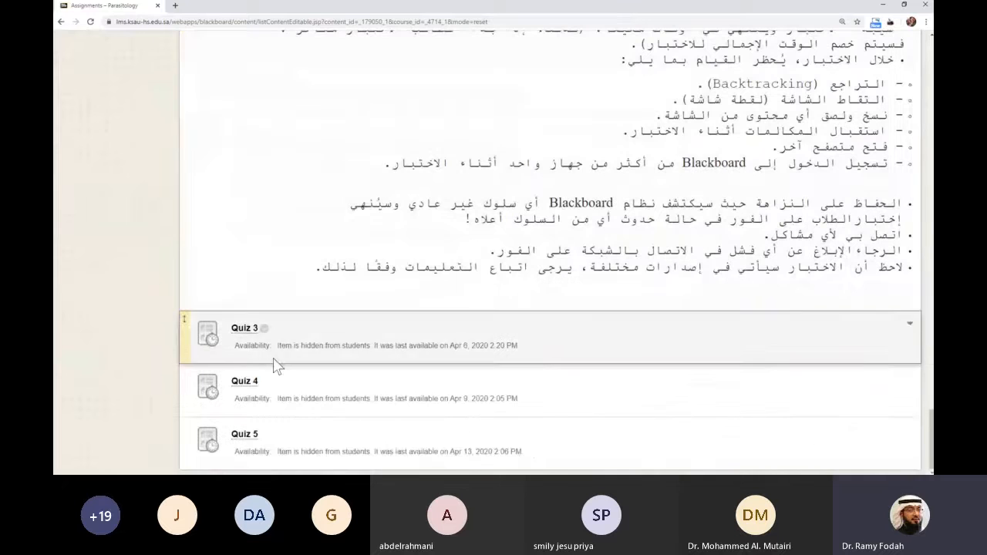
scroll(579, 314, "up", 2)
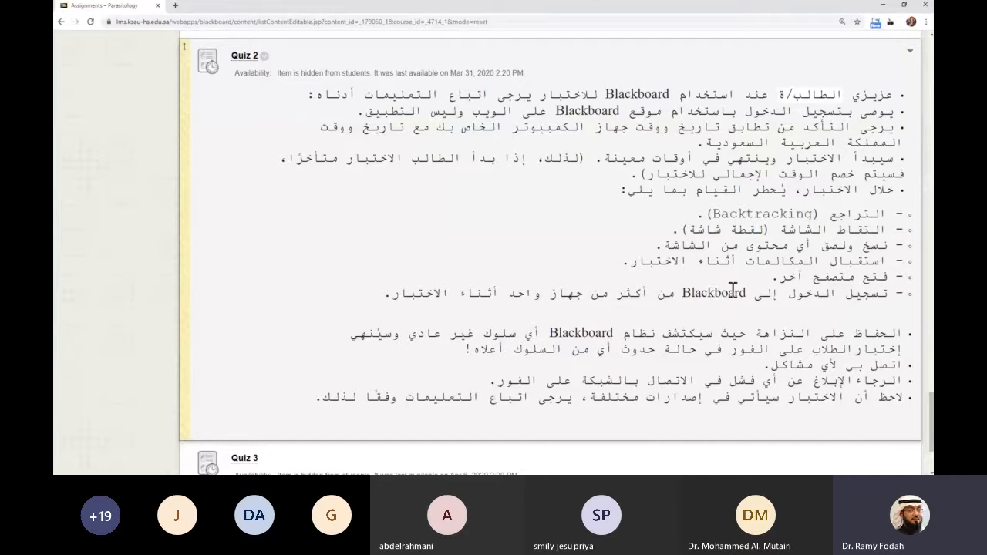
scroll(747, 291, "up", 10)
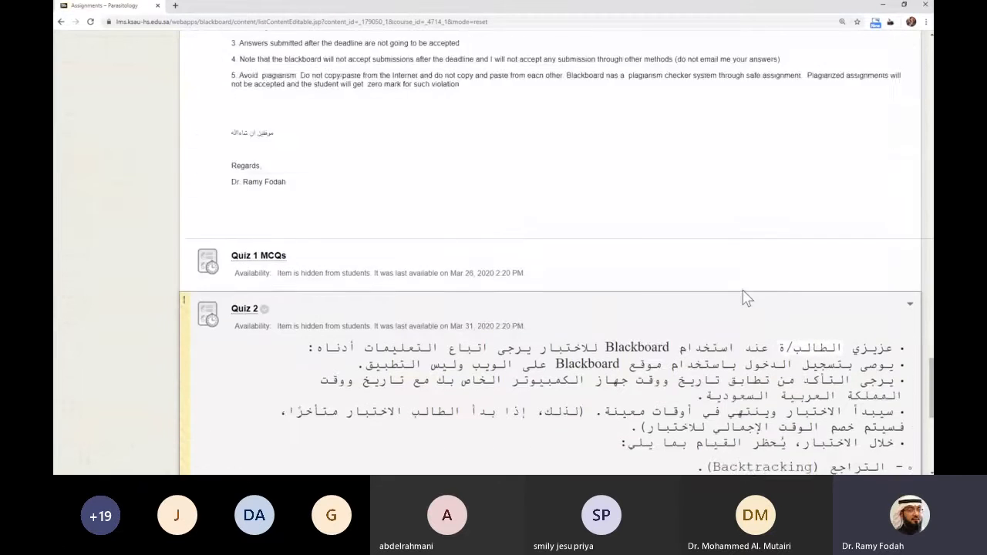
scroll(746, 299, "up", 15)
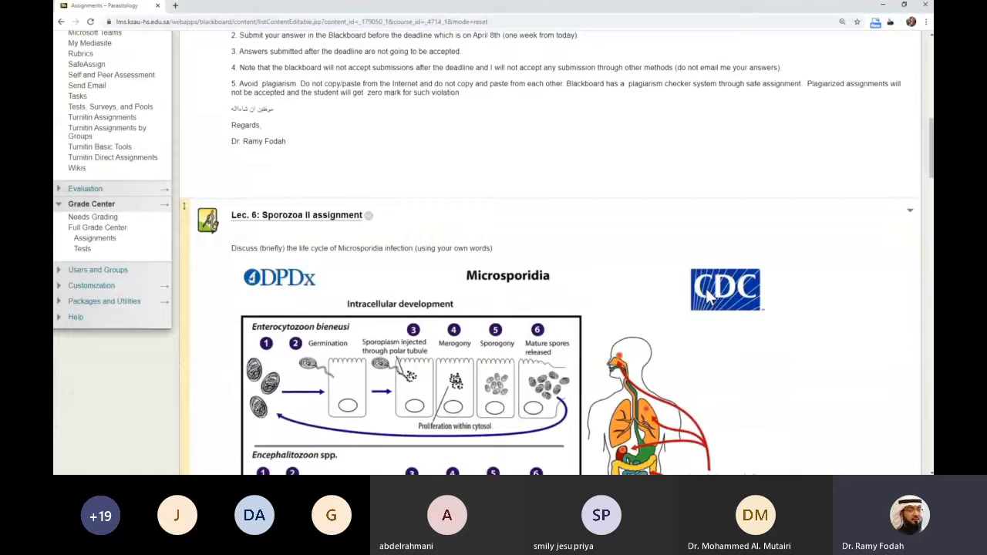
Step: Add the existing Final exam test to the course's Assignments area
scroll(709, 297, "up", 10)
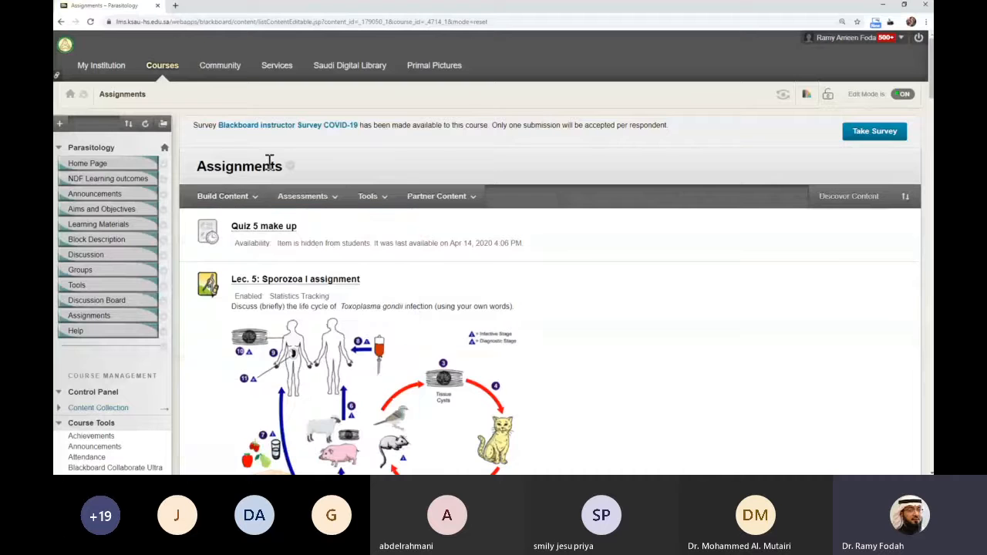
mouse_move(251, 199)
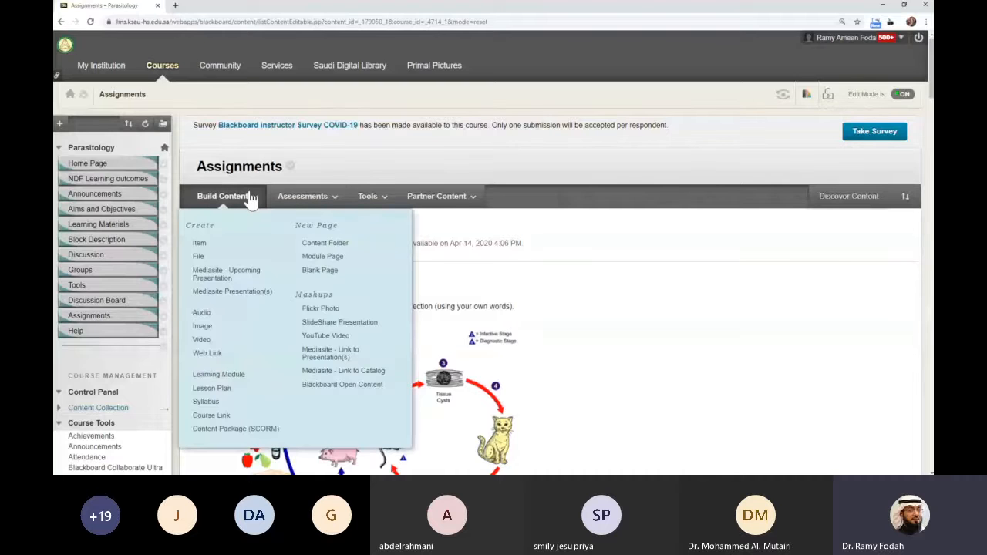
mouse_move(286, 200)
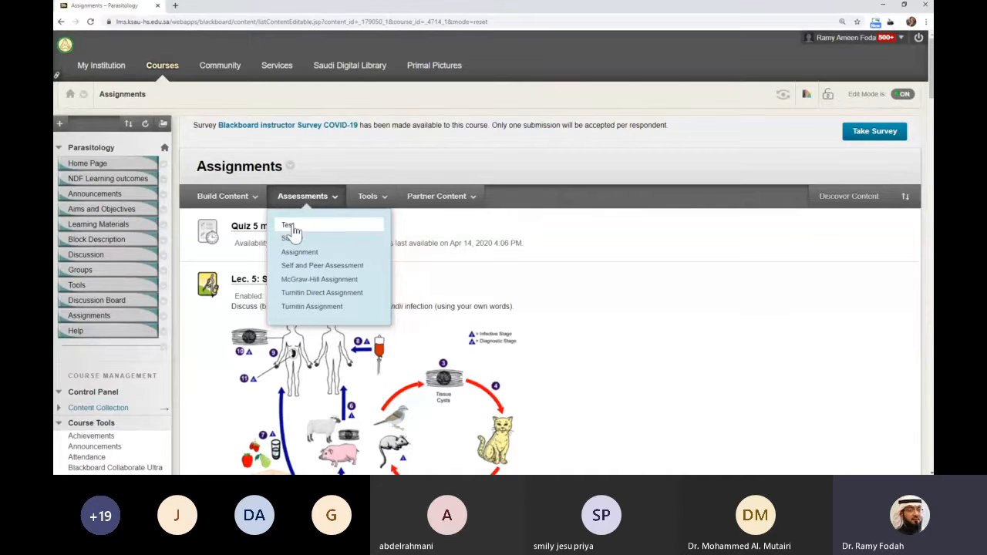
left_click(293, 232)
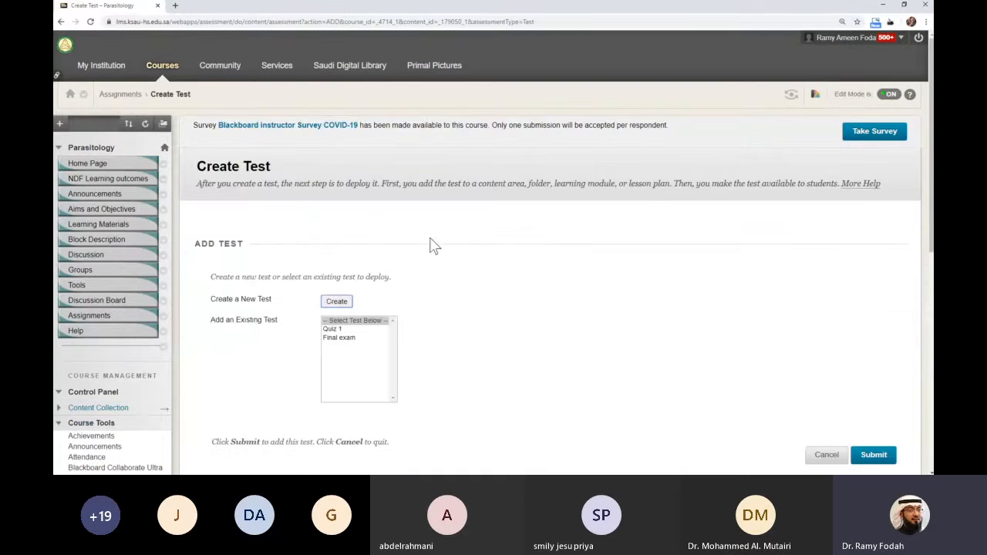
scroll(432, 245, "down", 1)
scroll(432, 245, "down", 1)
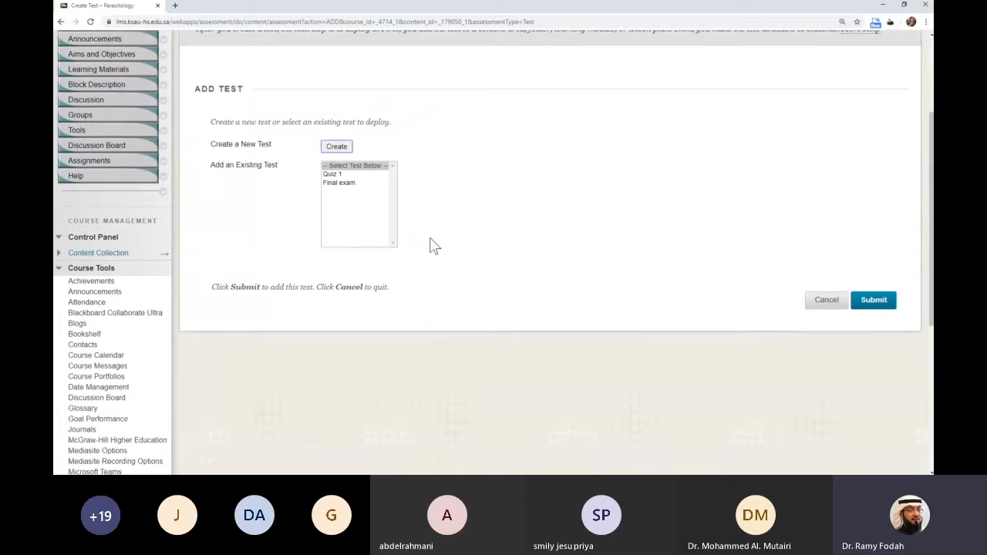
left_click(340, 184)
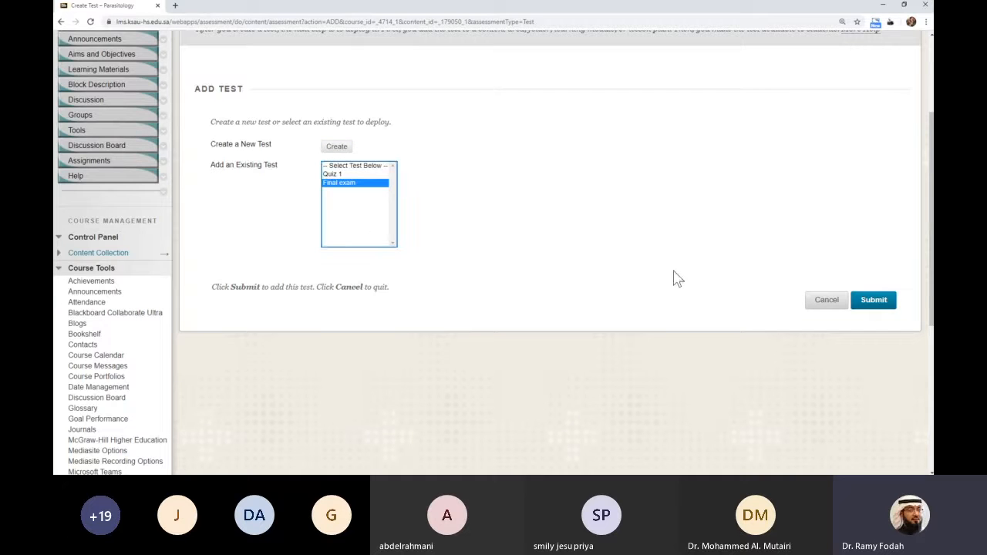
left_click(875, 305)
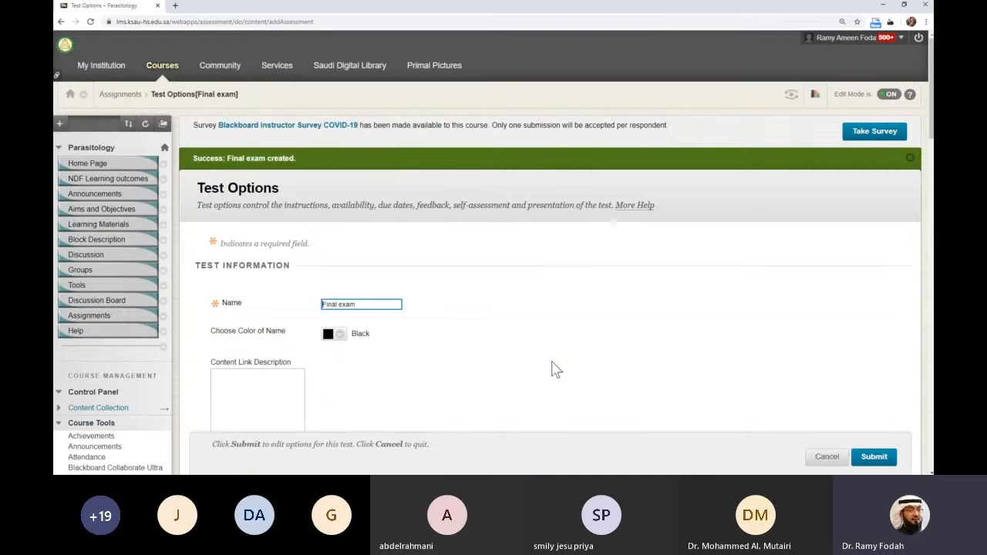
Step: Look over the Final exam's test information and set the test to open in a new window
scroll(789, 306, "down", 1)
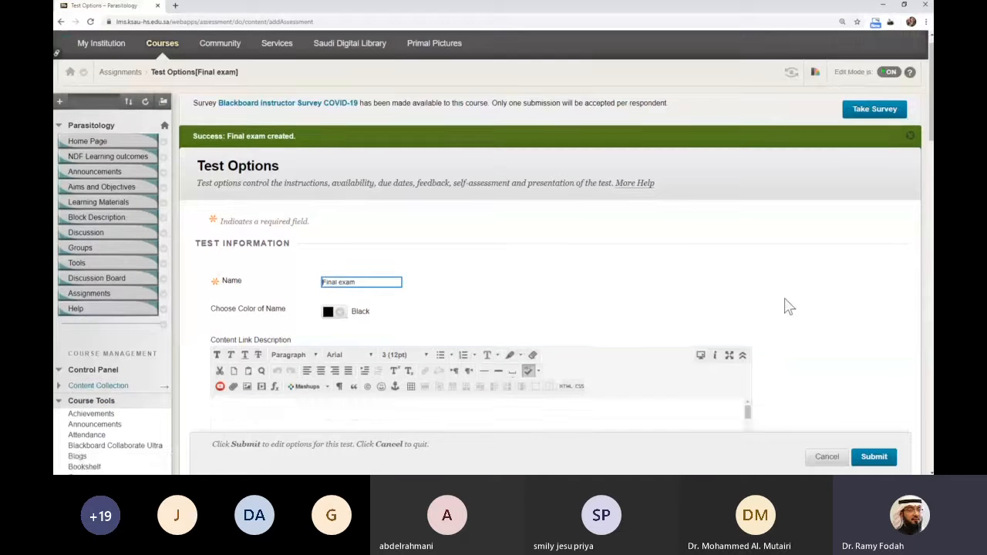
scroll(788, 306, "down", 3)
scroll(815, 263, "down", 1)
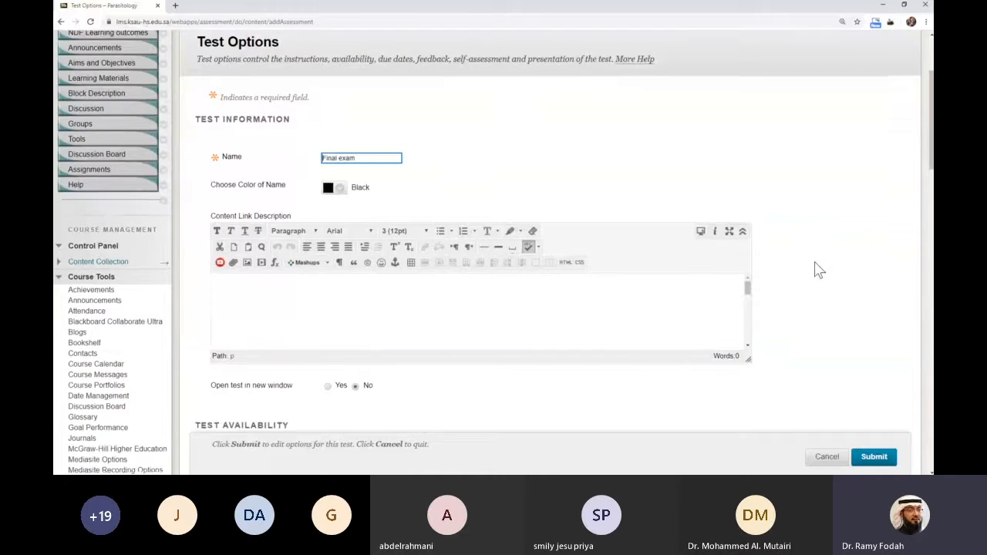
scroll(816, 263, "up", 4)
scroll(818, 270, "down", 5)
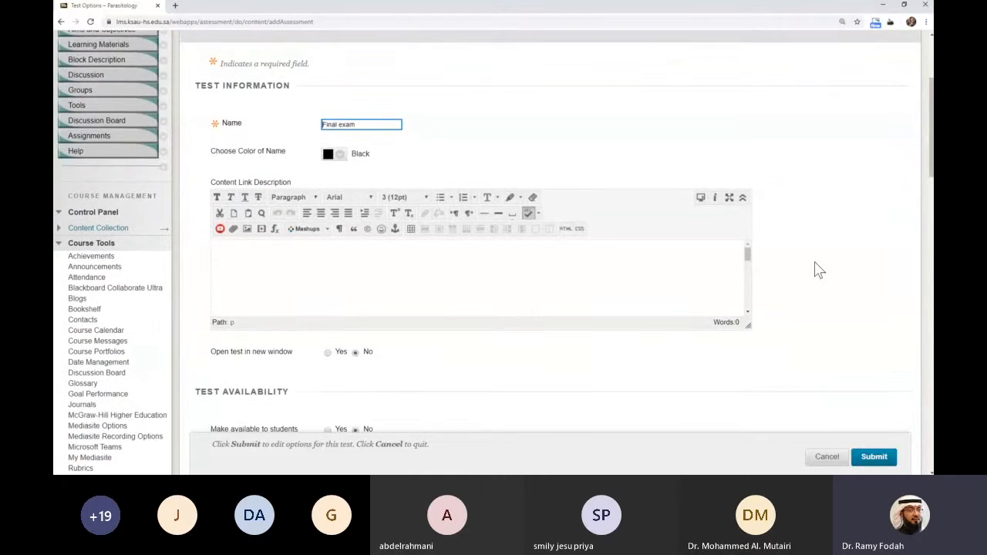
scroll(821, 270, "down", 1)
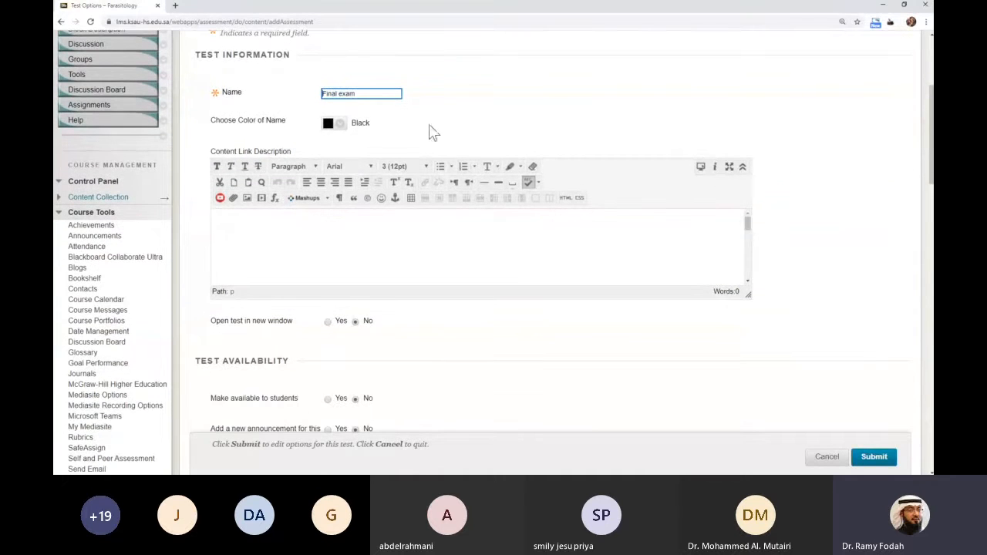
scroll(412, 182, "down", 3)
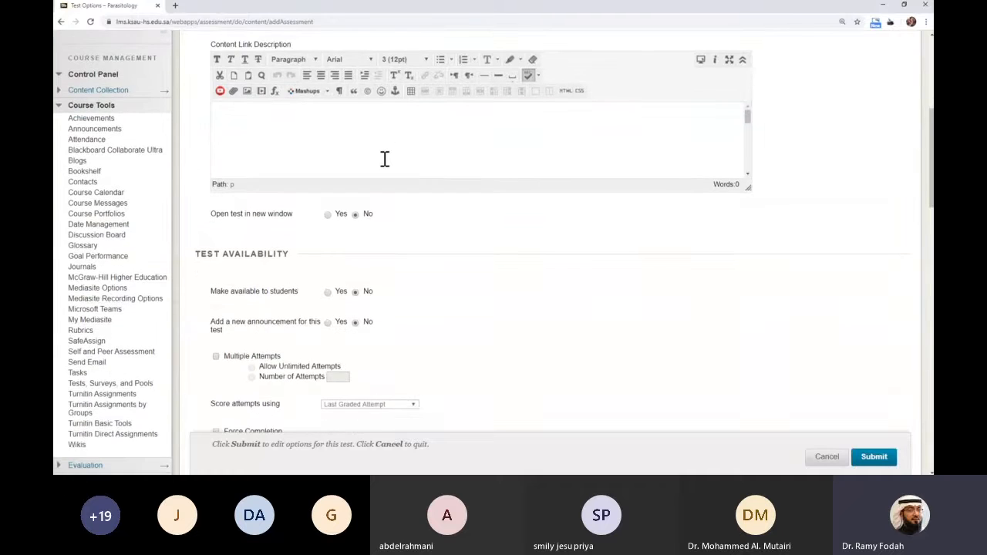
scroll(379, 174, "up", 2)
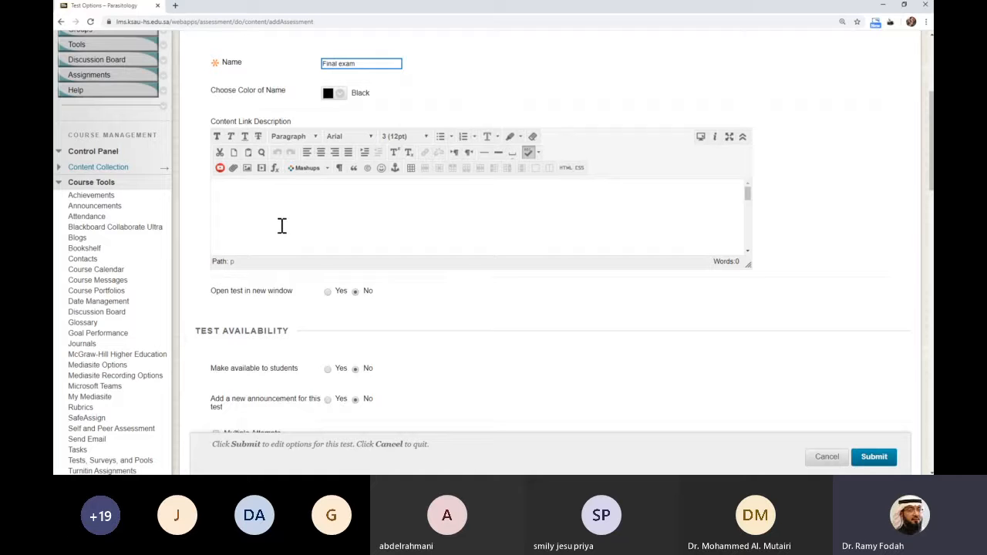
scroll(478, 324, "down", 4)
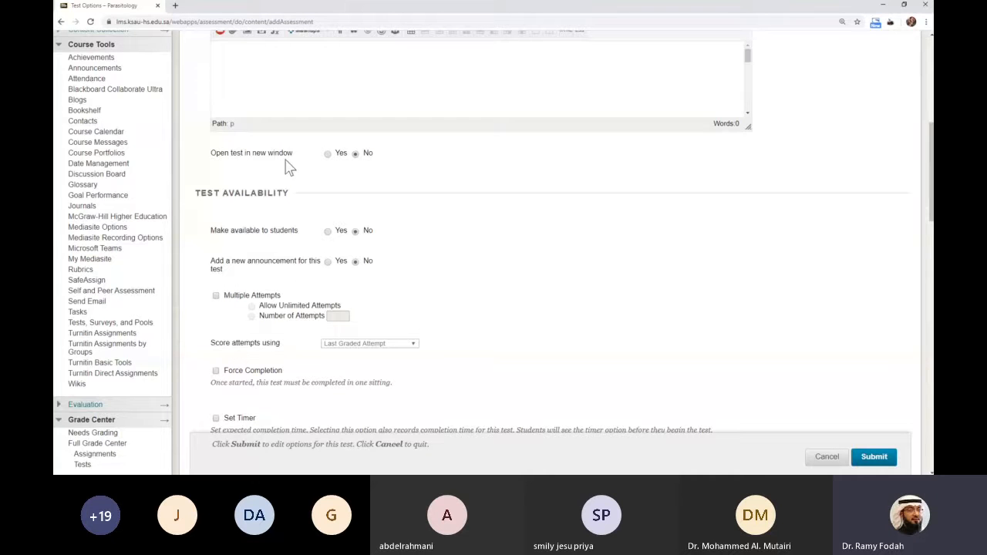
left_click(328, 154)
scroll(347, 170, "down", 1)
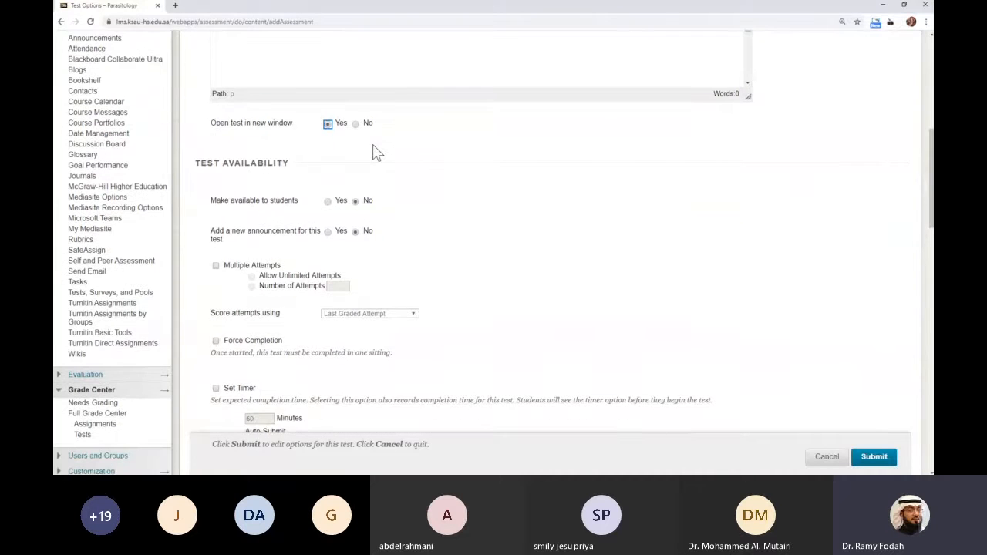
Step: Make the Final exam available to students and add a new announcement for the test
scroll(385, 160, "down", 3)
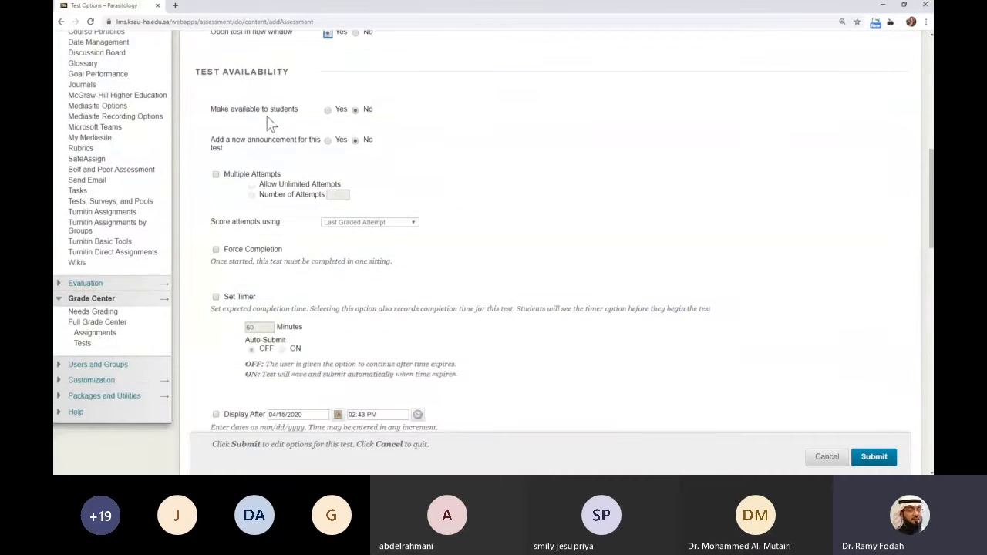
left_click(328, 110)
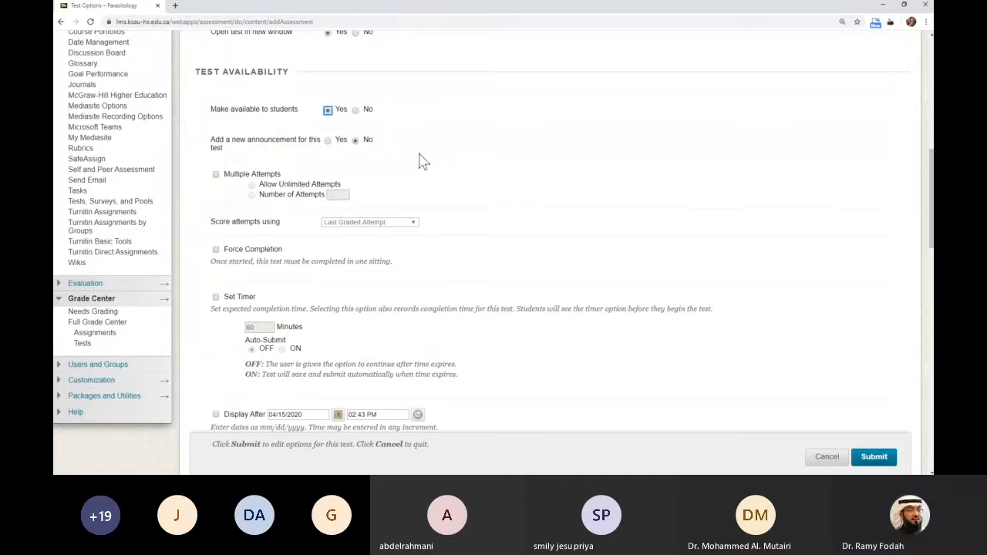
scroll(422, 161, "down", 1)
scroll(405, 148, "down", 2)
left_click(328, 98)
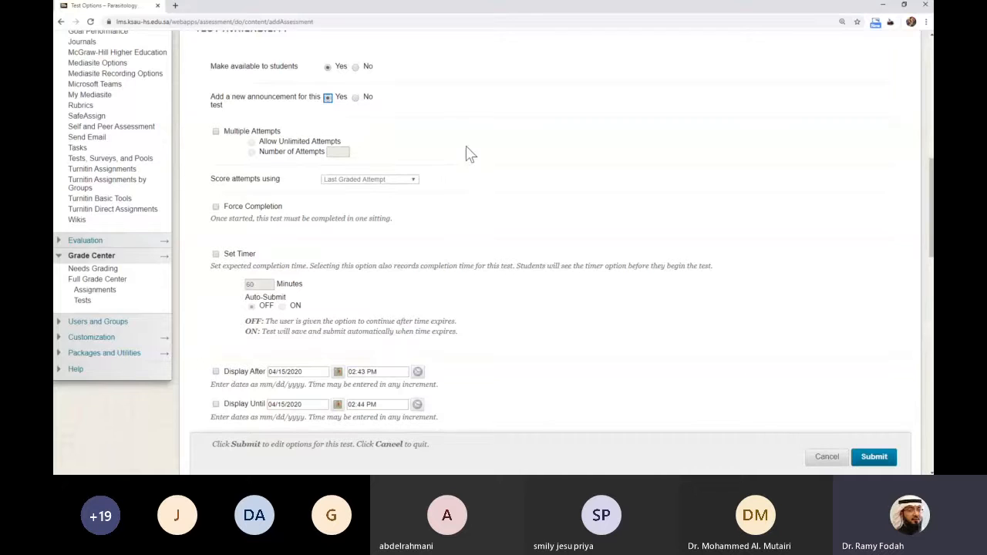
Step: Try the Multiple Attempts option in the test's availability settings
scroll(386, 130, "down", 1)
scroll(266, 147, "down", 3)
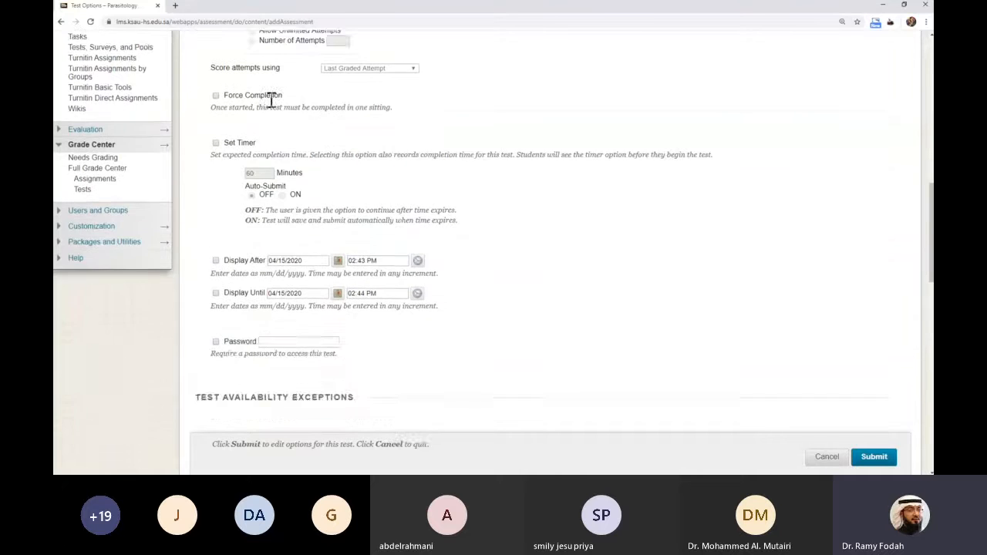
scroll(278, 123, "up", 1)
scroll(290, 112, "up", 1)
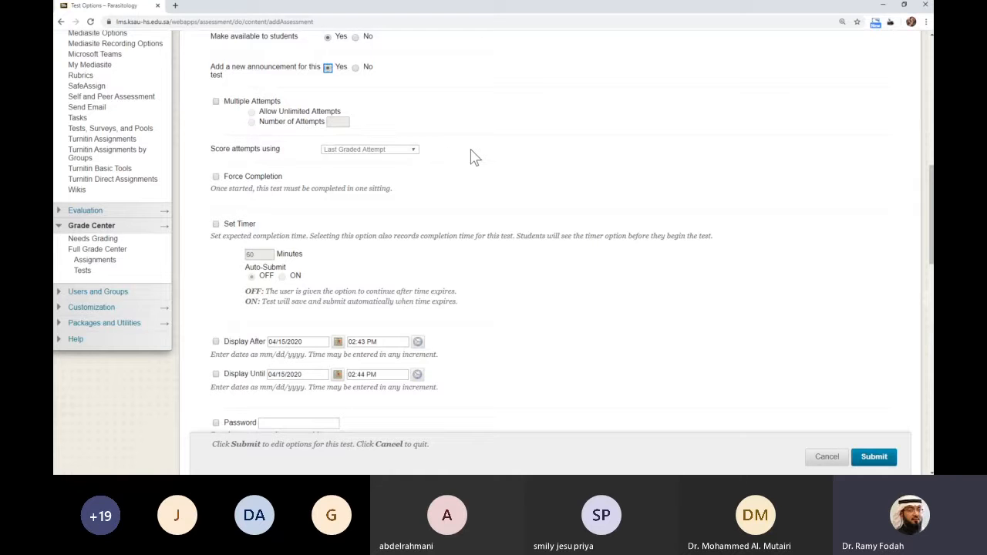
scroll(476, 156, "up", 1)
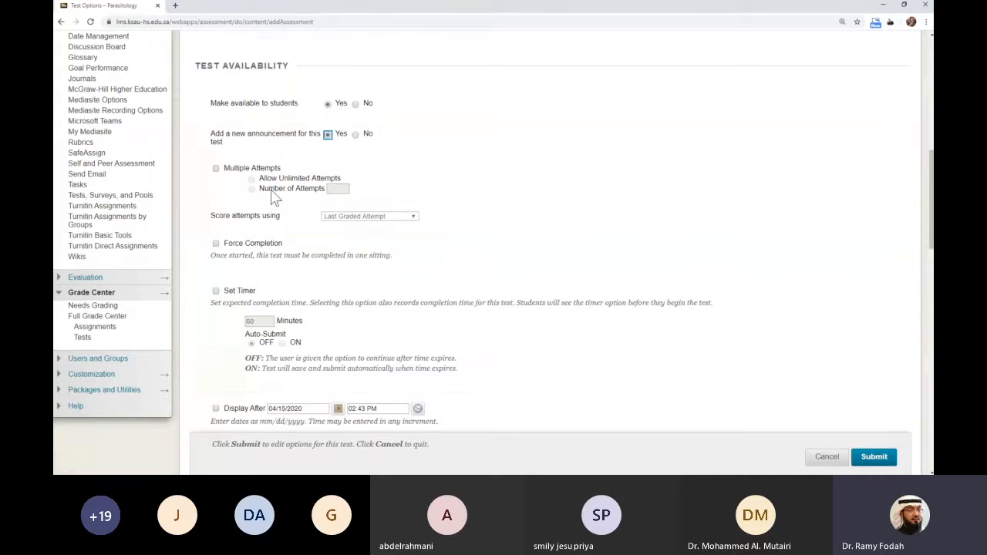
left_click(216, 168)
left_click(216, 168)
left_click(451, 157)
scroll(481, 218, "down", 1)
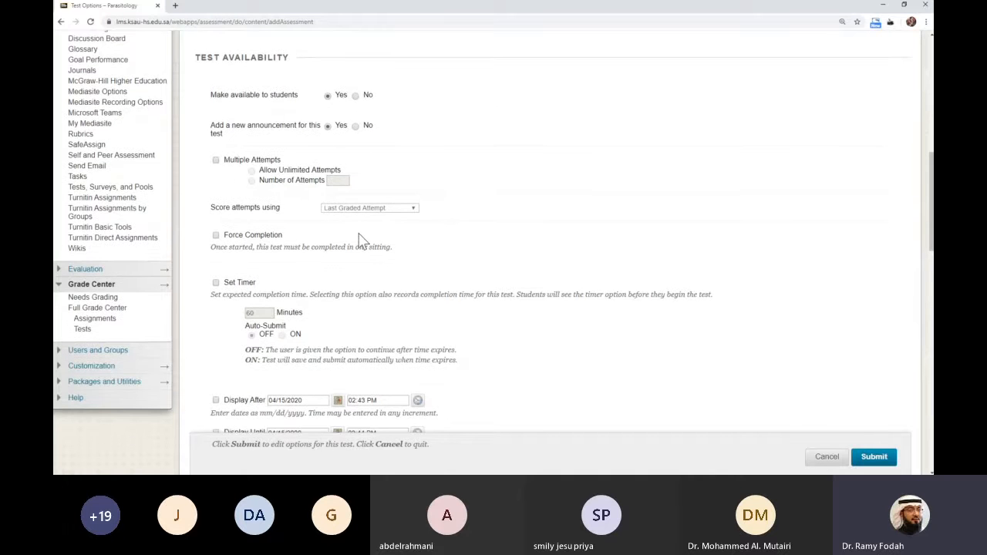
Step: Turn on Force Completion so the test must be completed in one sitting
scroll(364, 236, "down", 1)
scroll(447, 239, "down", 1)
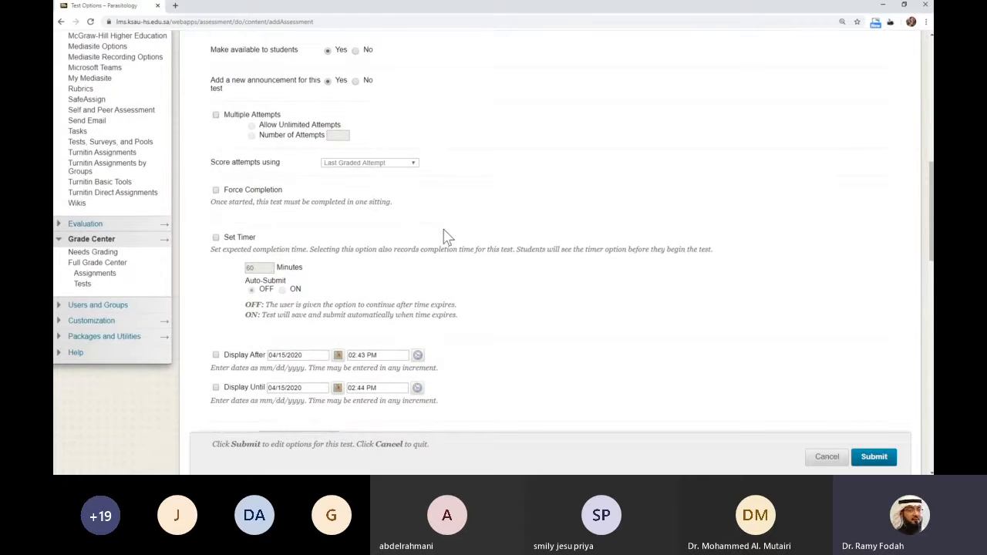
scroll(446, 235, "down", 1)
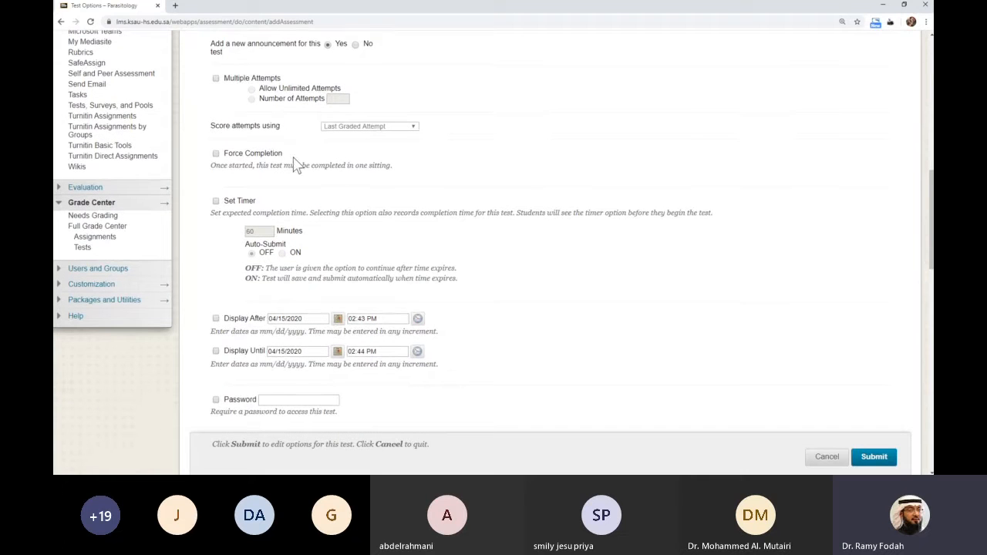
left_click(238, 155)
scroll(276, 165, "down", 2)
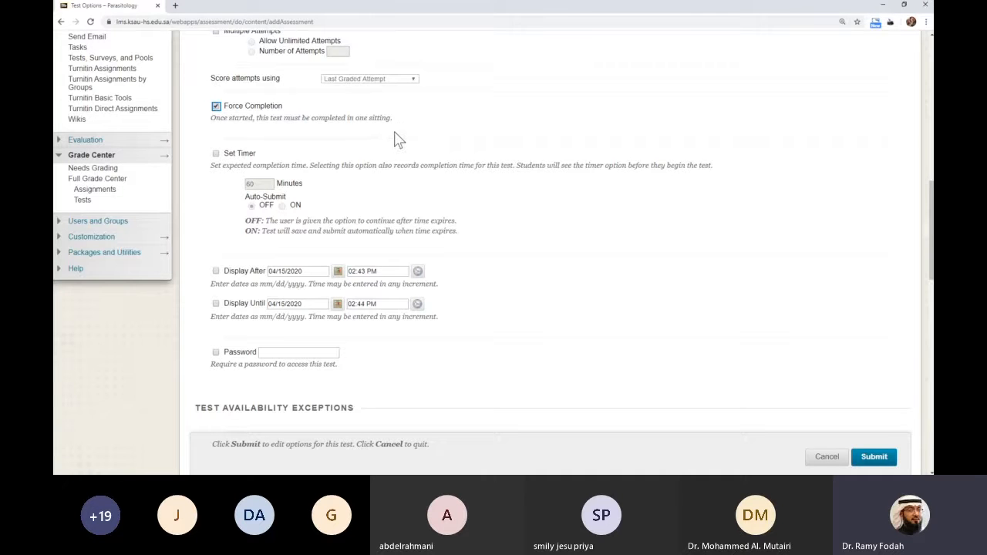
Step: Enable the test timer at 60 minutes with Auto-Submit set to ON
scroll(395, 139, "down", 2)
scroll(309, 139, "down", 1)
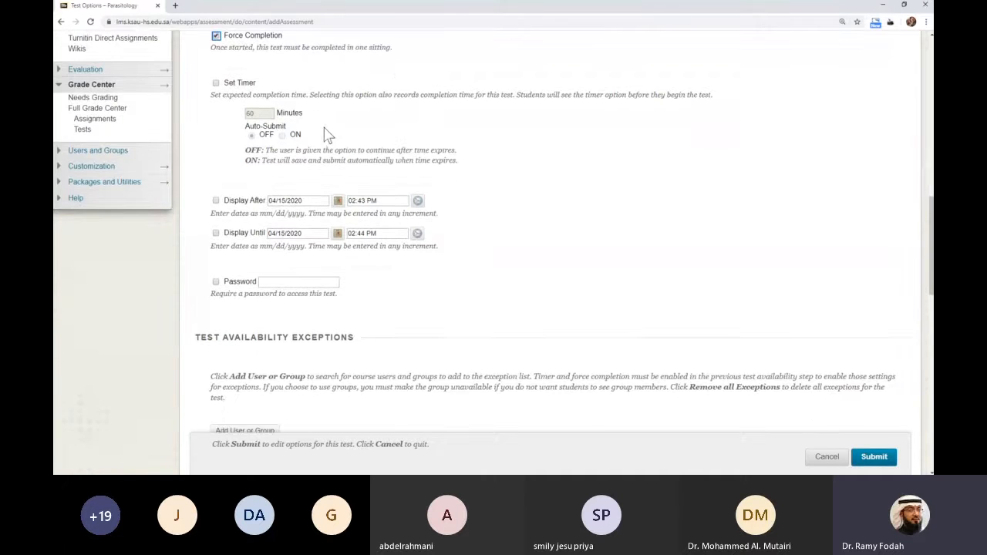
left_click(217, 84)
left_click(266, 114)
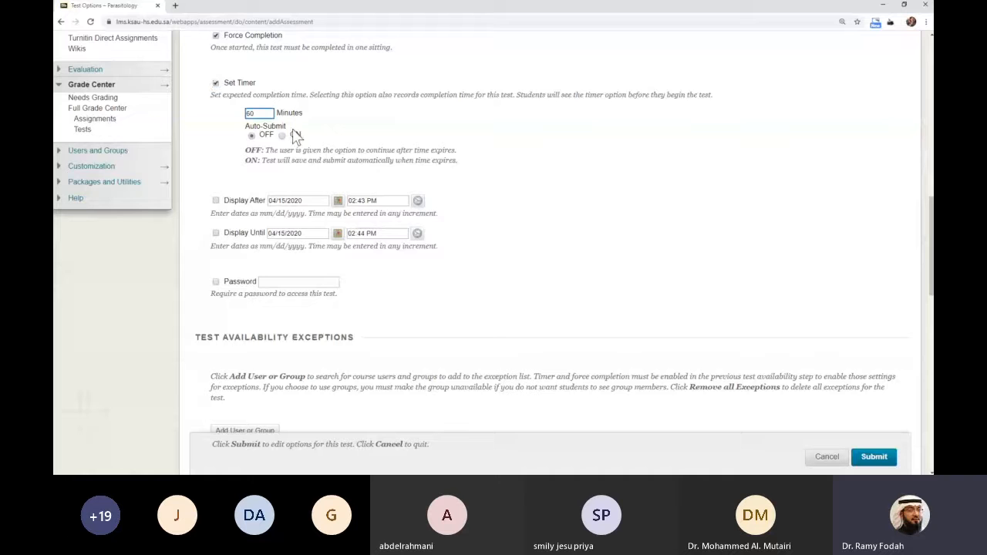
left_click(323, 137)
scroll(266, 114, "up", 1)
scroll(270, 114, "up", 1)
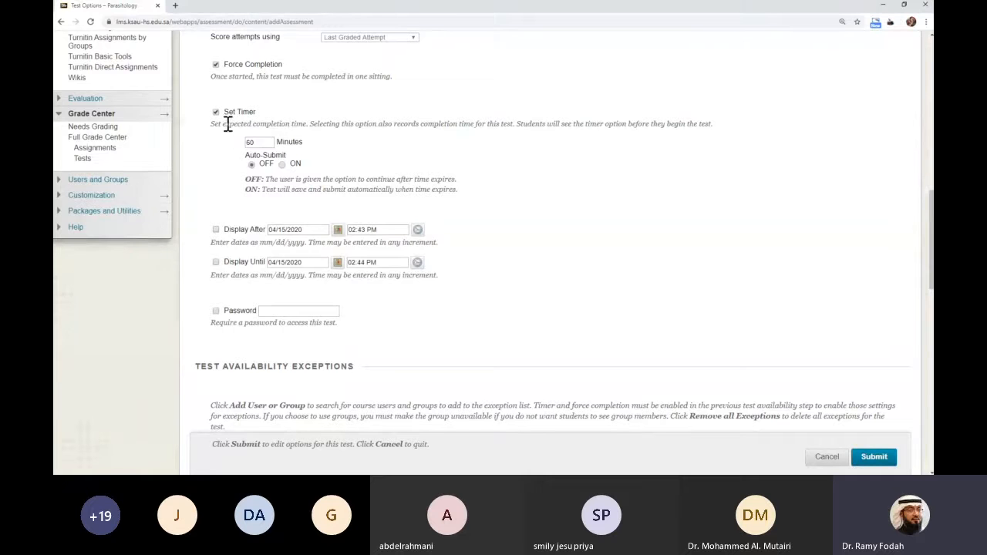
scroll(241, 139, "down", 1)
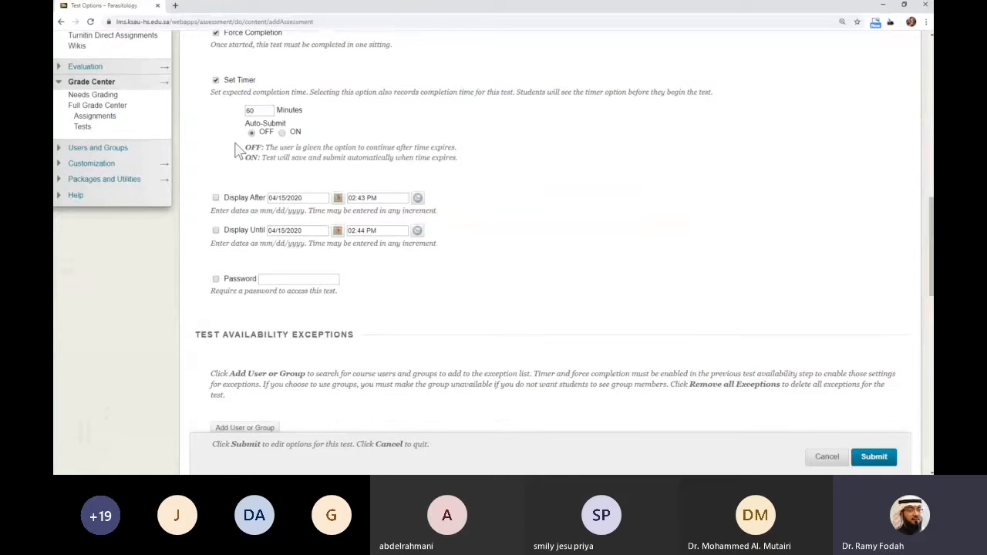
scroll(253, 158, "down", 1)
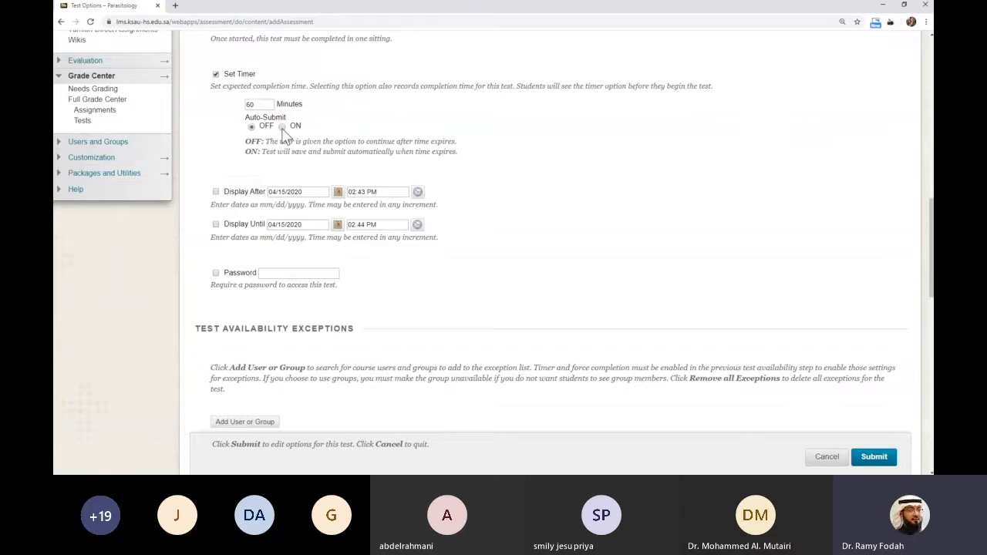
left_click(283, 128)
key("shift+Tab")
Step: Enable the Display After and Display Until restrictions and set the Display After date to 04/16/2020
scroll(450, 150, "down", 1)
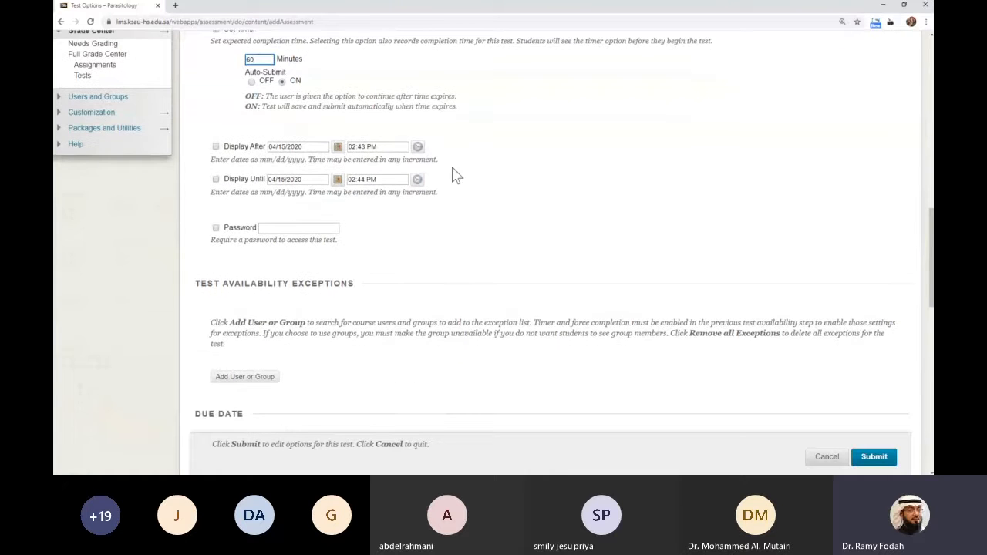
scroll(459, 227, "down", 1)
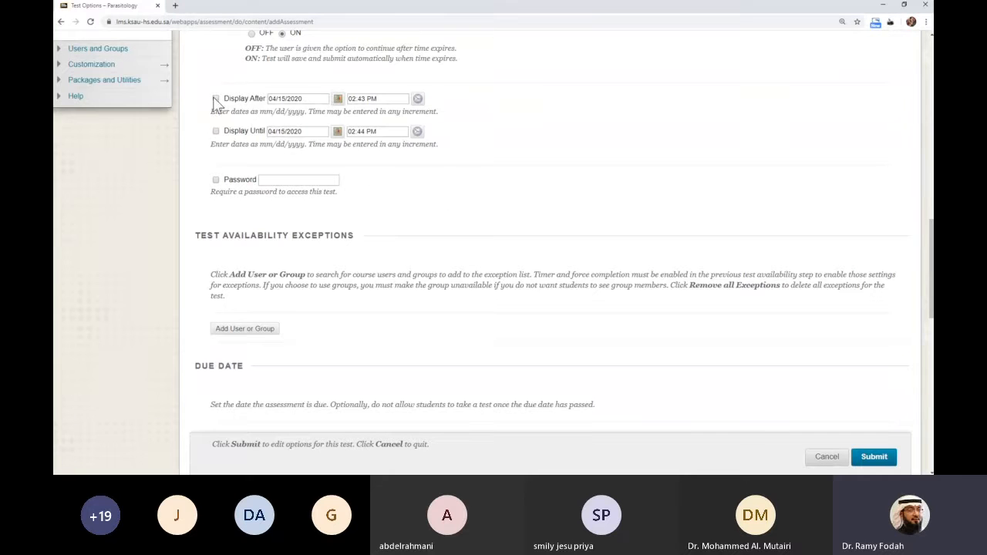
left_click(216, 99)
left_click(216, 132)
left_click(338, 99)
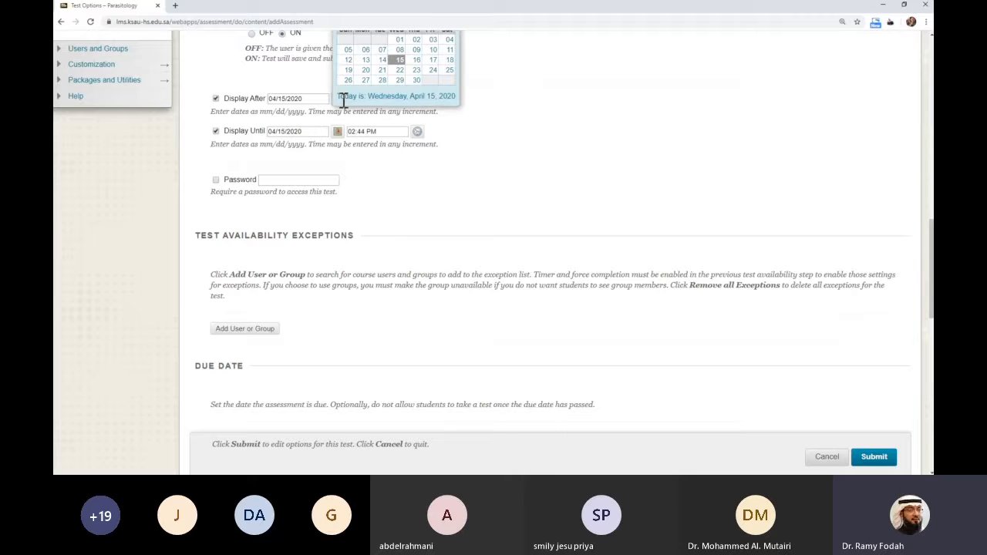
left_click(417, 60)
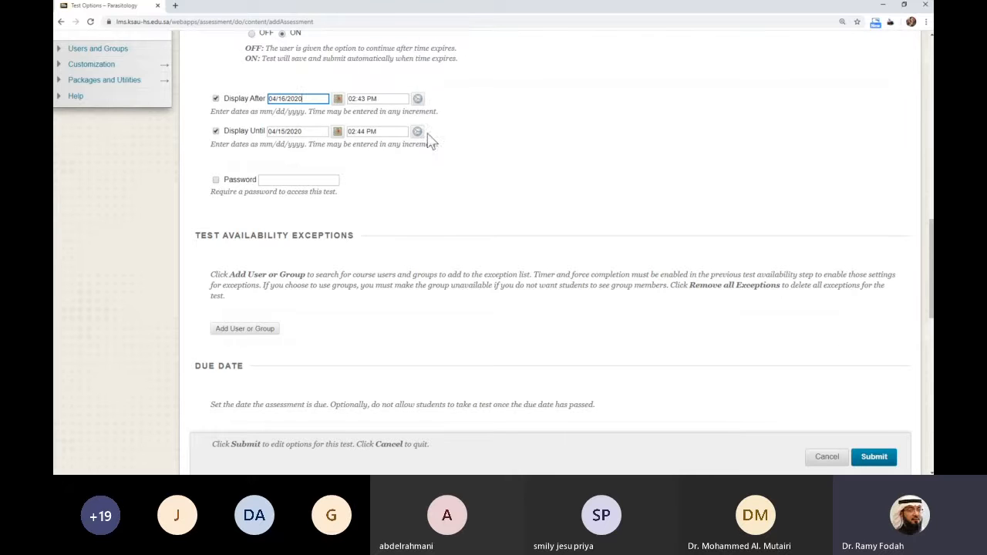
Step: Set the Display After time of the test to 02:00 PM
left_click(418, 100)
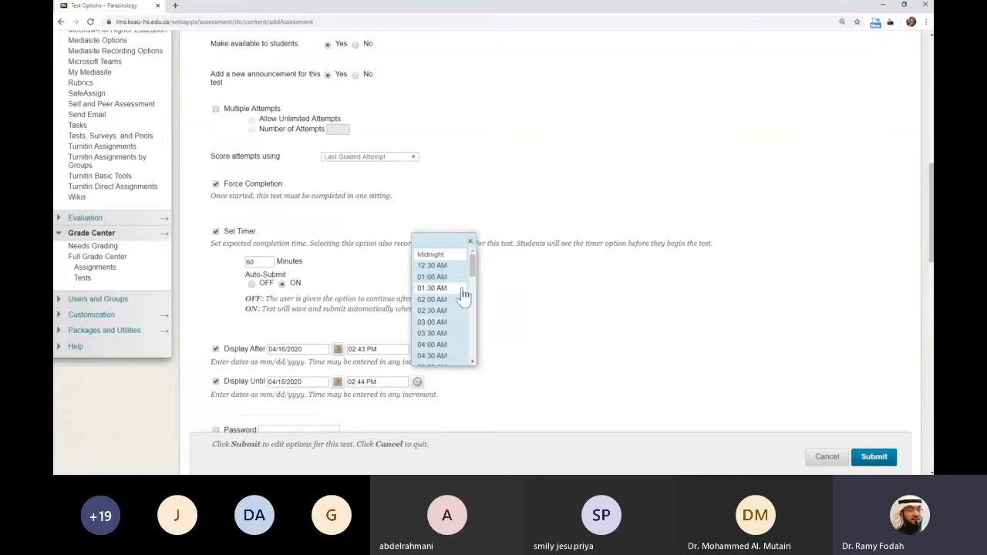
scroll(461, 300, "down", 4)
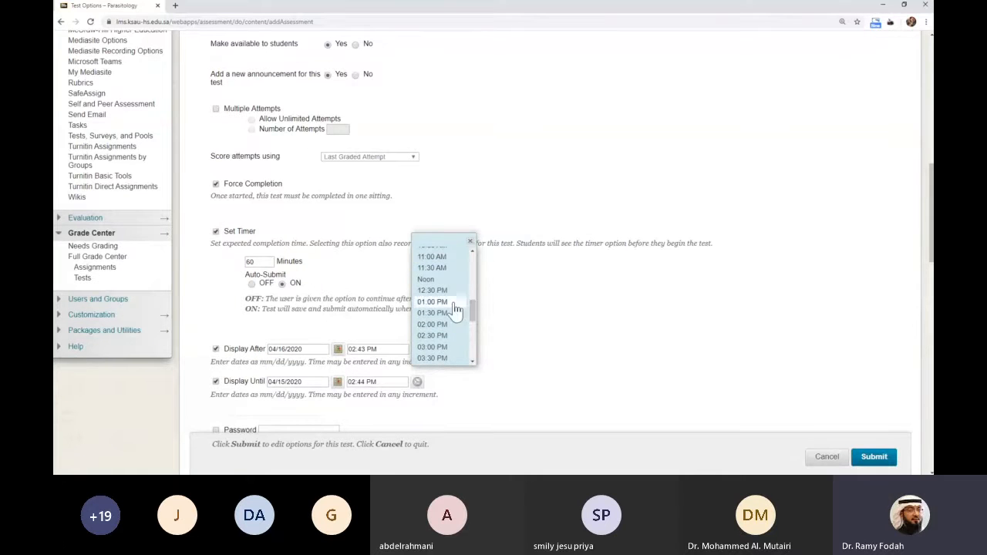
left_click(485, 324)
scroll(456, 311, "down", 2)
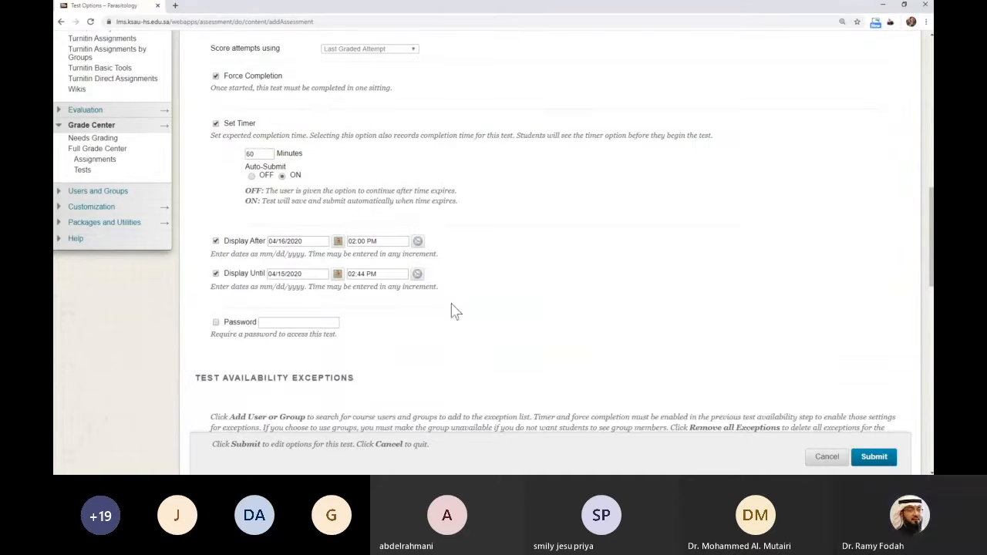
left_click(418, 242)
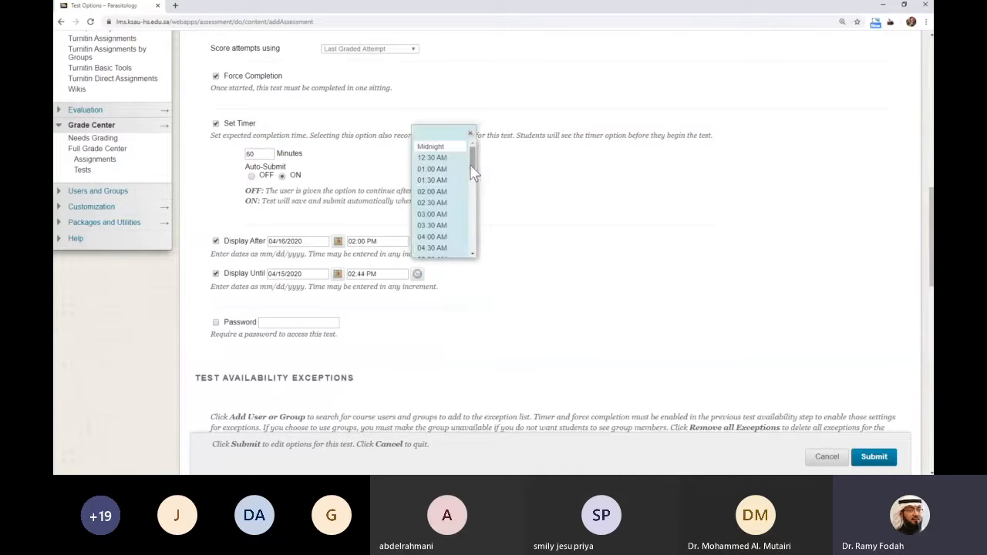
left_click_drag(471, 161, 473, 174)
scroll(476, 222, "down", 1)
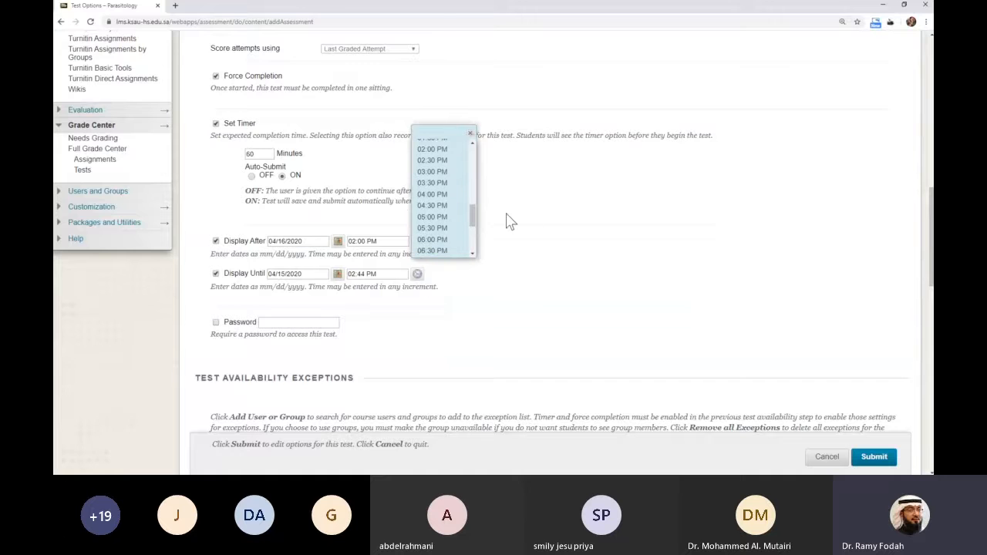
scroll(508, 221, "down", 1)
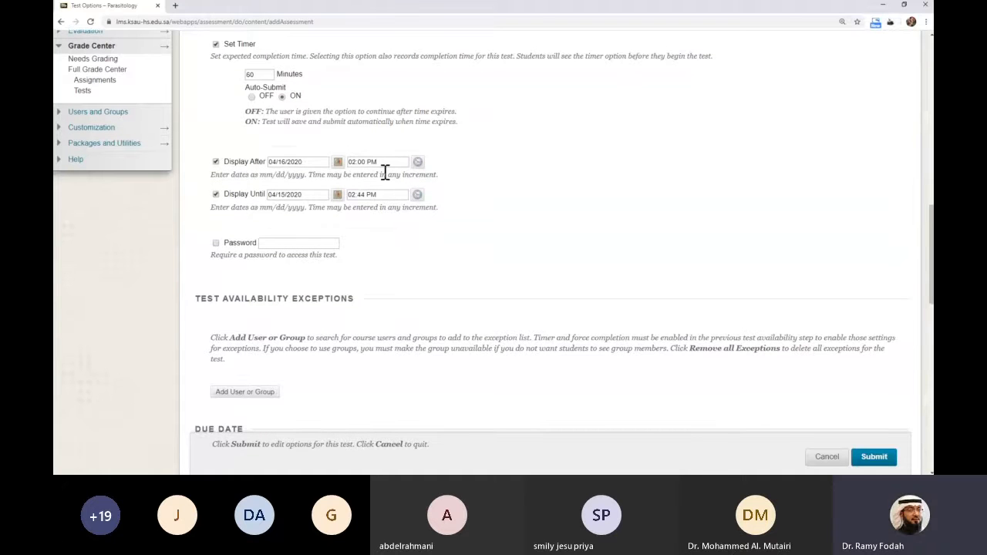
Step: Set the Display Until date of the test to 04/16/2020
scroll(468, 193, "down", 1)
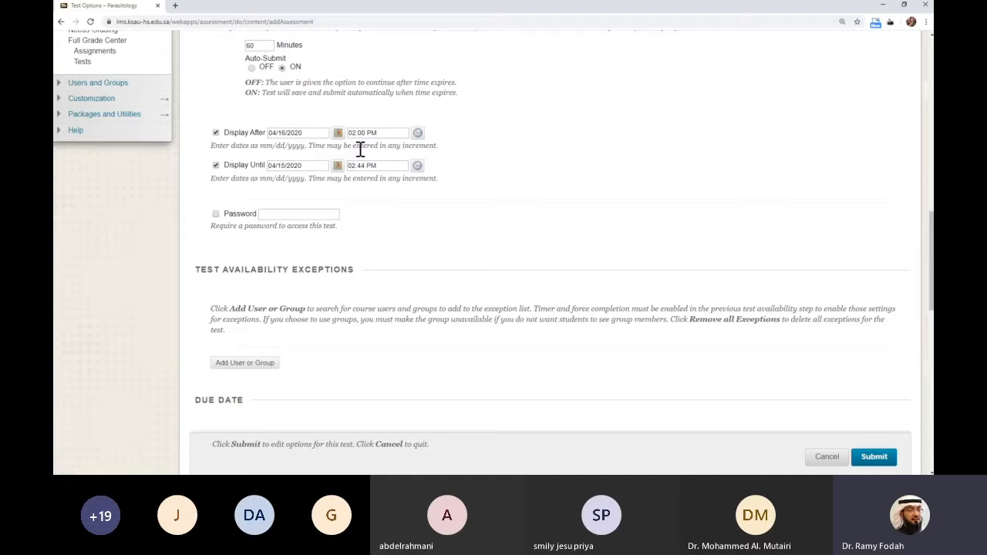
scroll(374, 173, "down", 1)
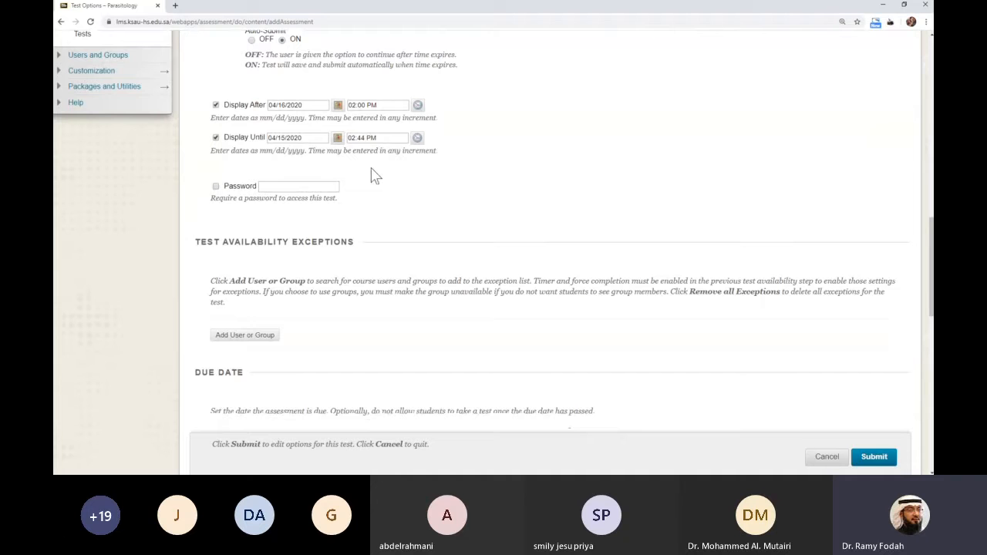
left_click(338, 139)
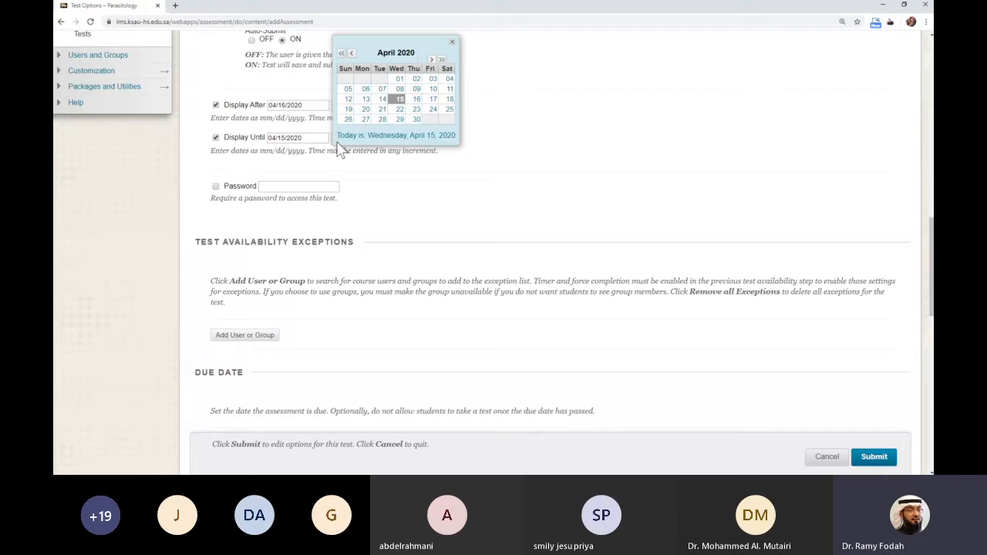
left_click(415, 99)
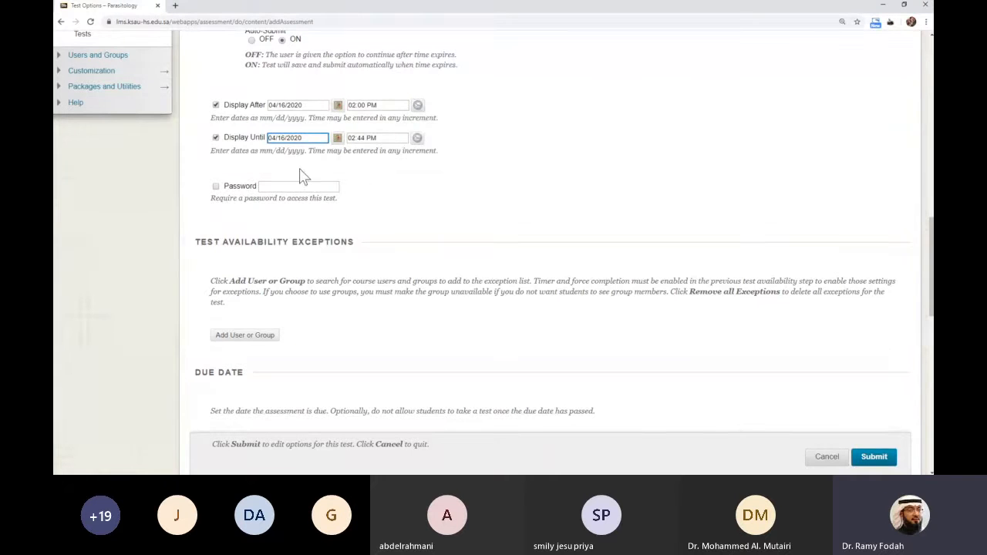
Step: Set the Display Until time of the test to 02:15 PM
left_click(418, 139)
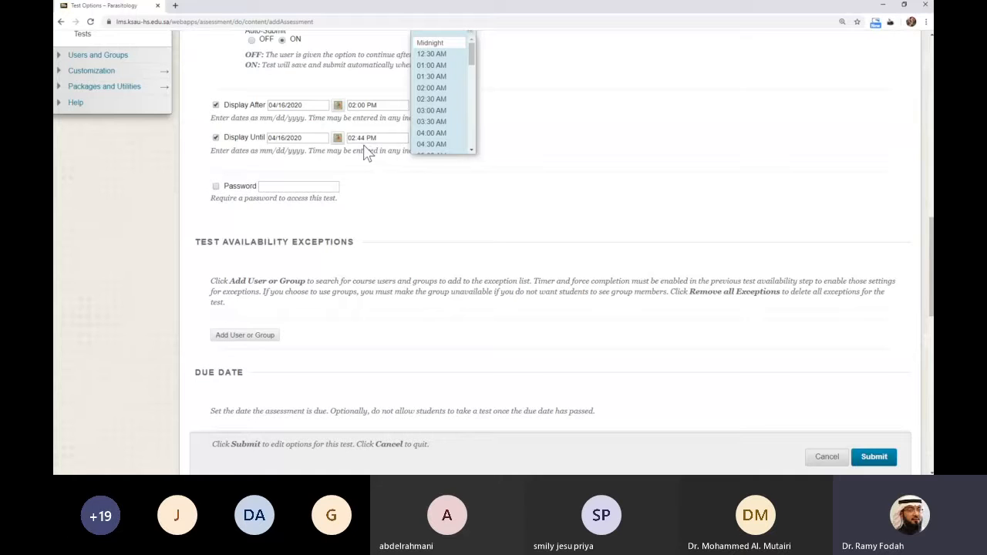
left_click_drag(472, 56, 472, 105)
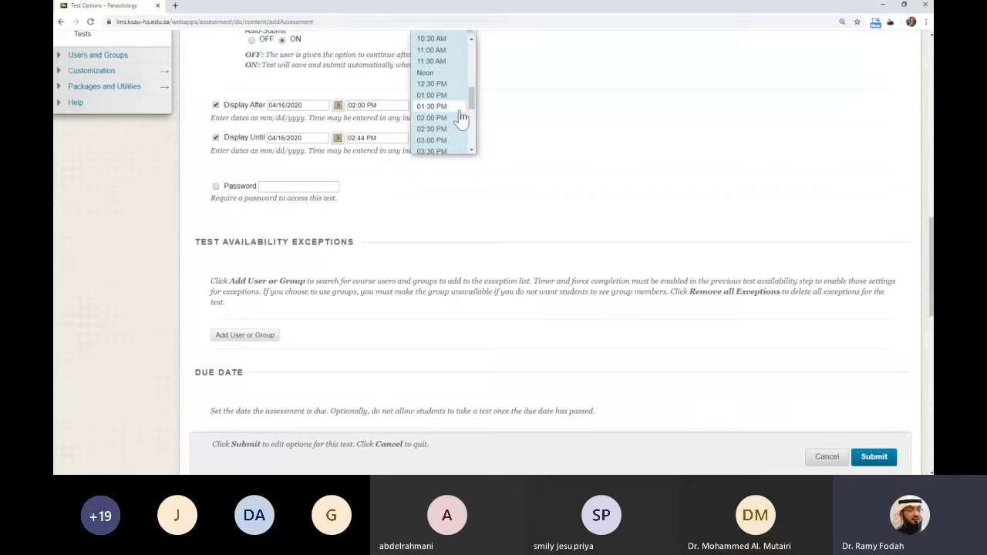
left_click(438, 127)
left_click(366, 139)
key("BackSpace")
key("BackSpace")
key("BackSpace")
type(":1")
type("0")
key("BackSpace")
type("5")
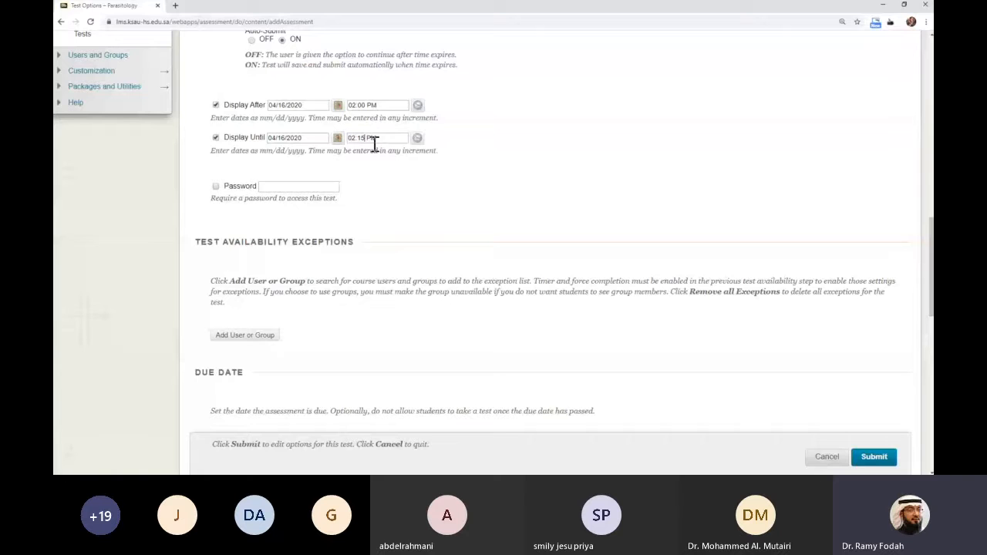
left_click(376, 159)
left_click(405, 183)
Step: Try the Password option that requires a password to access the test
scroll(402, 199, "down", 1)
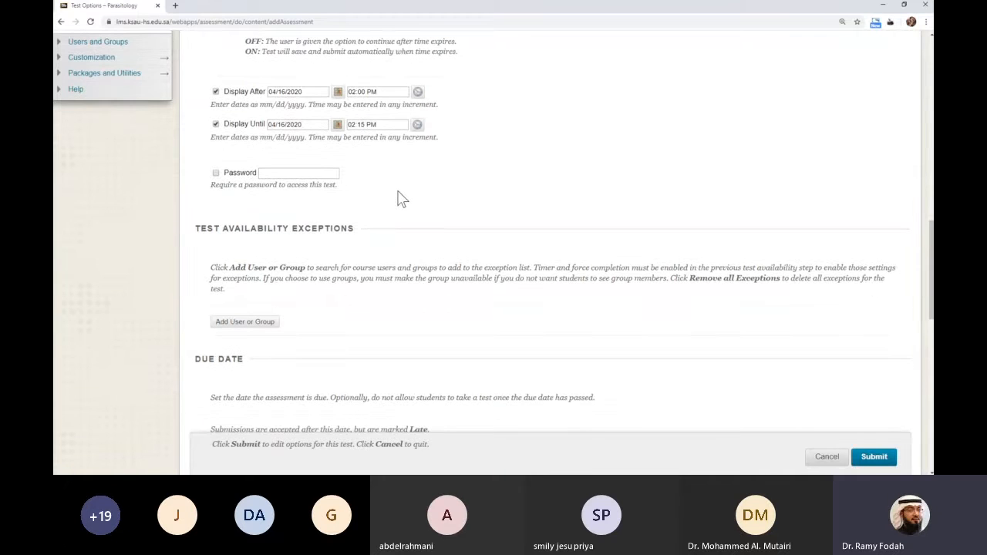
scroll(401, 199, "up", 1)
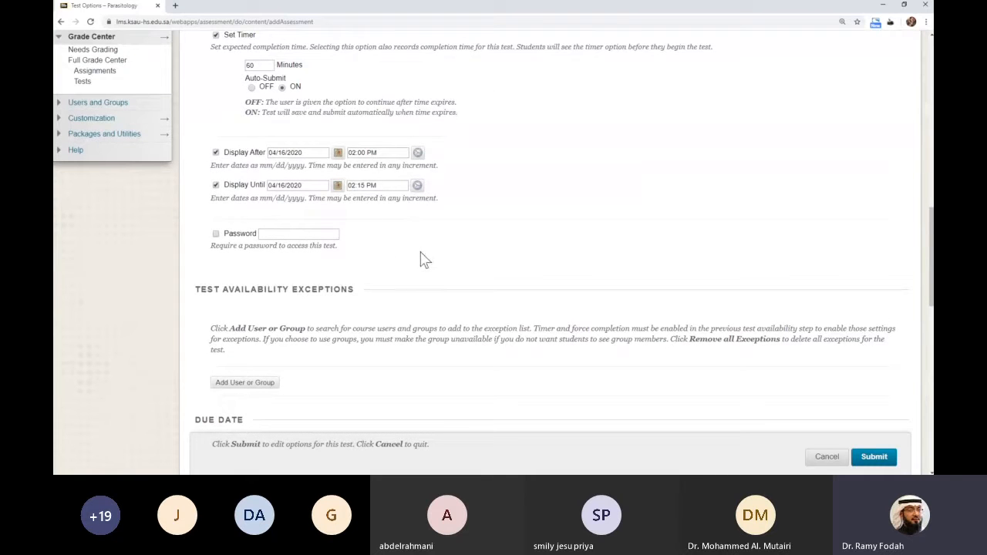
scroll(424, 260, "down", 1)
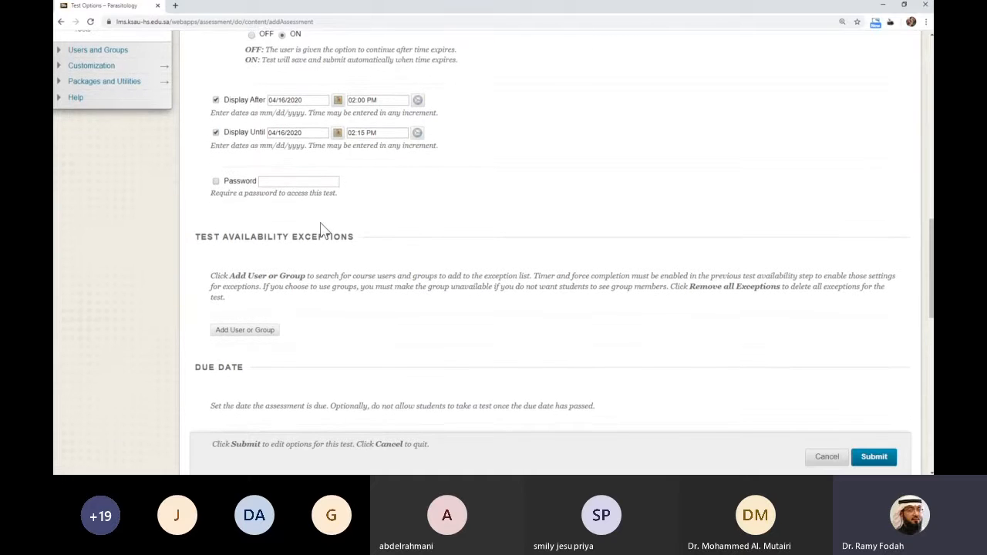
scroll(270, 200, "down", 1)
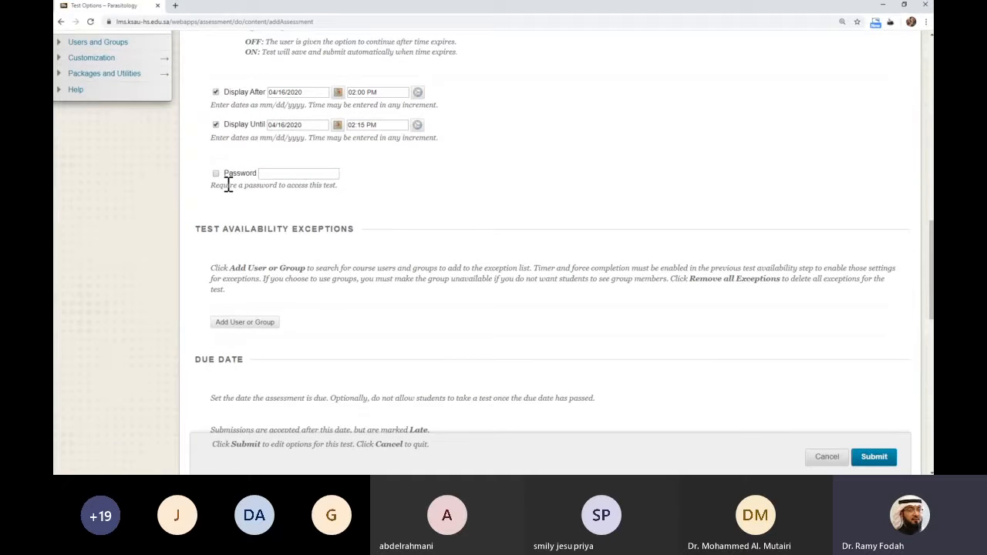
scroll(230, 188, "down", 1)
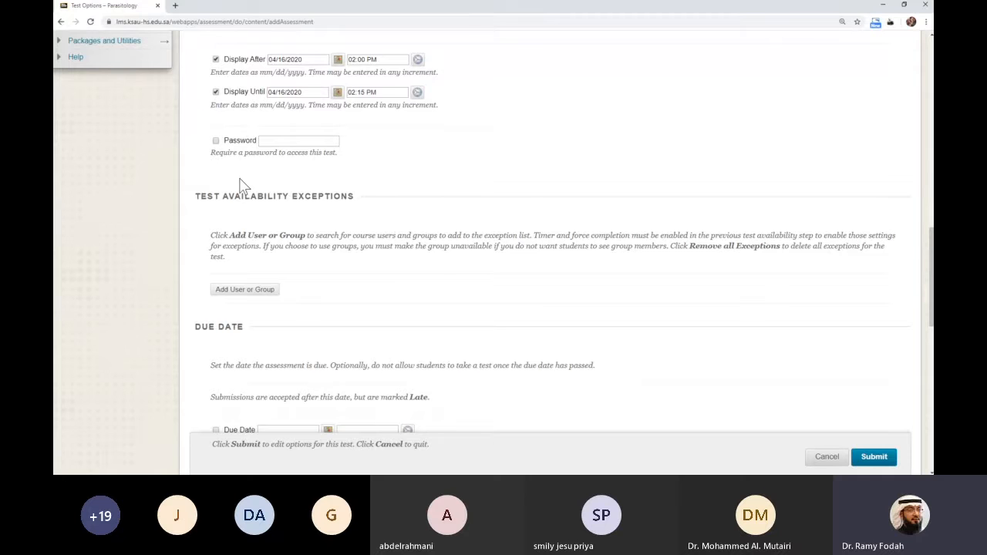
left_click(216, 140)
left_click(216, 142)
Step: Add two students to the test availability exceptions list
scroll(167, 236, "down", 2)
scroll(282, 236, "down", 1)
scroll(335, 236, "up", 3)
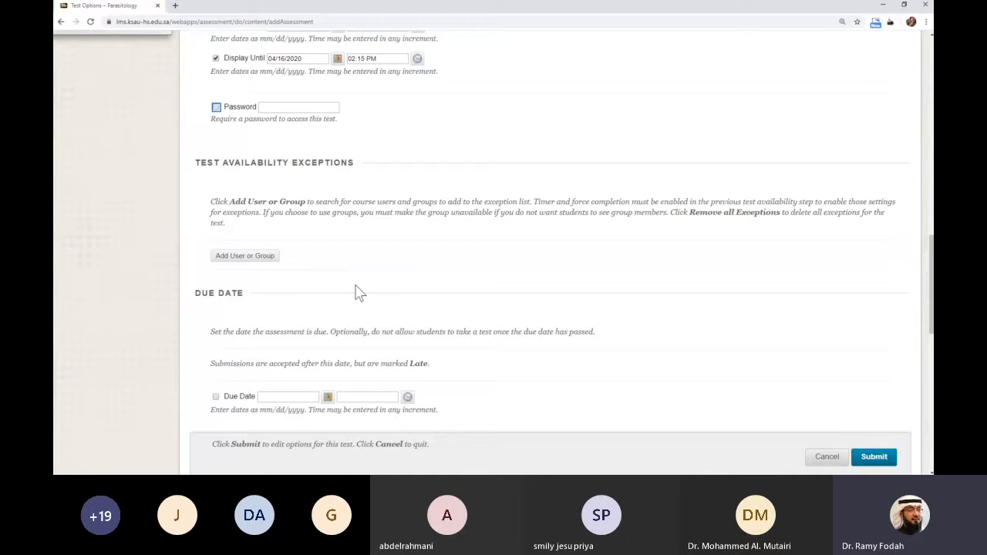
scroll(337, 285, "up", 1)
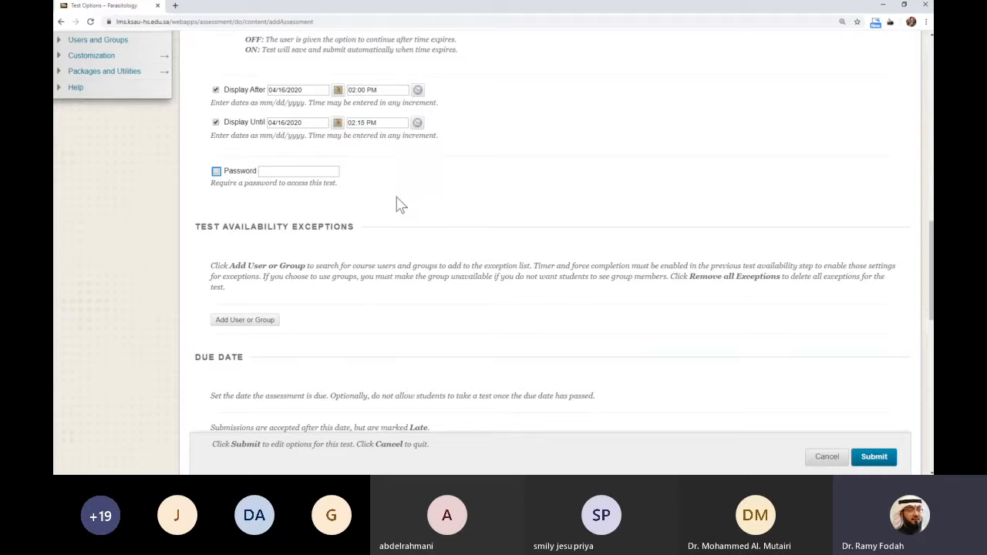
scroll(400, 208, "down", 1)
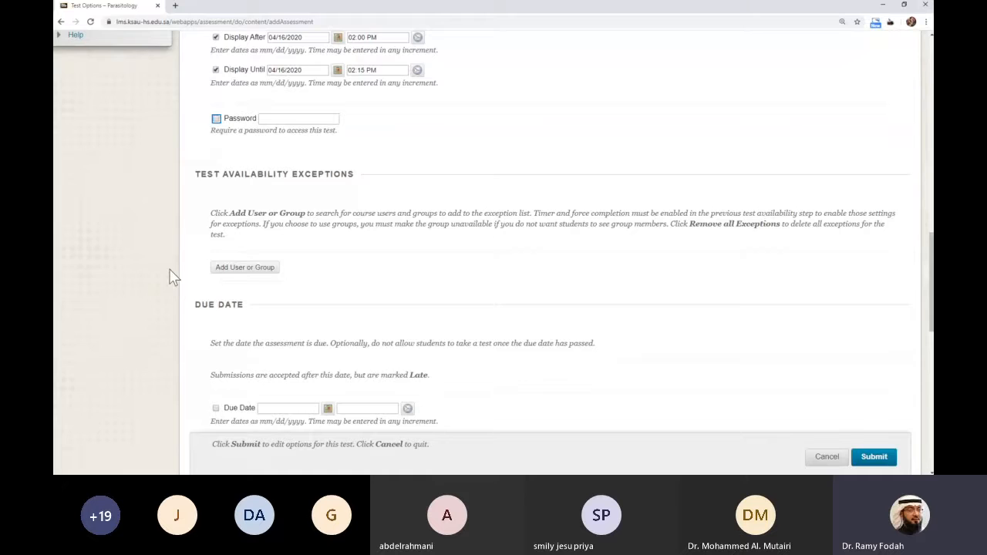
scroll(173, 274, "down", 1)
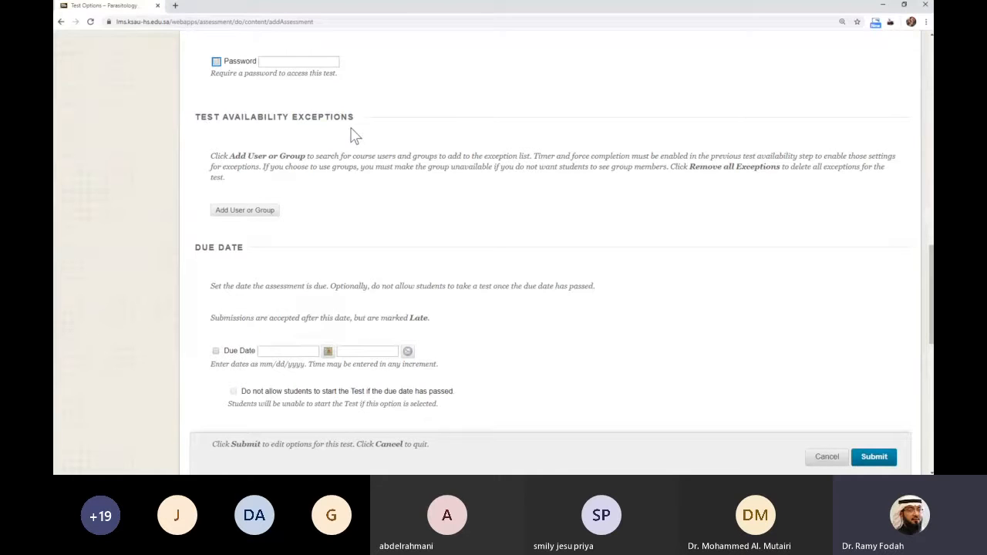
scroll(308, 161, "down", 1)
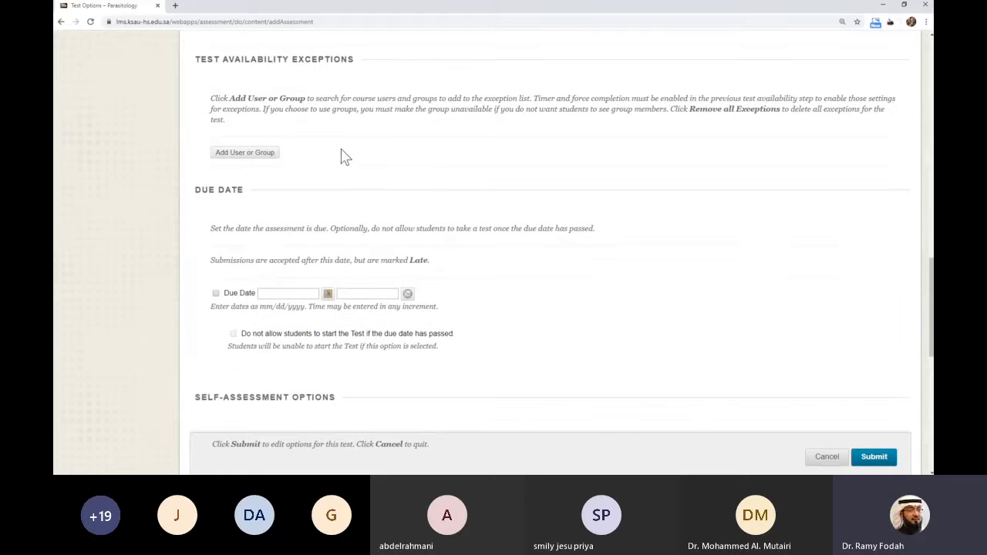
scroll(337, 142, "up", 1)
scroll(337, 142, "up", 1)
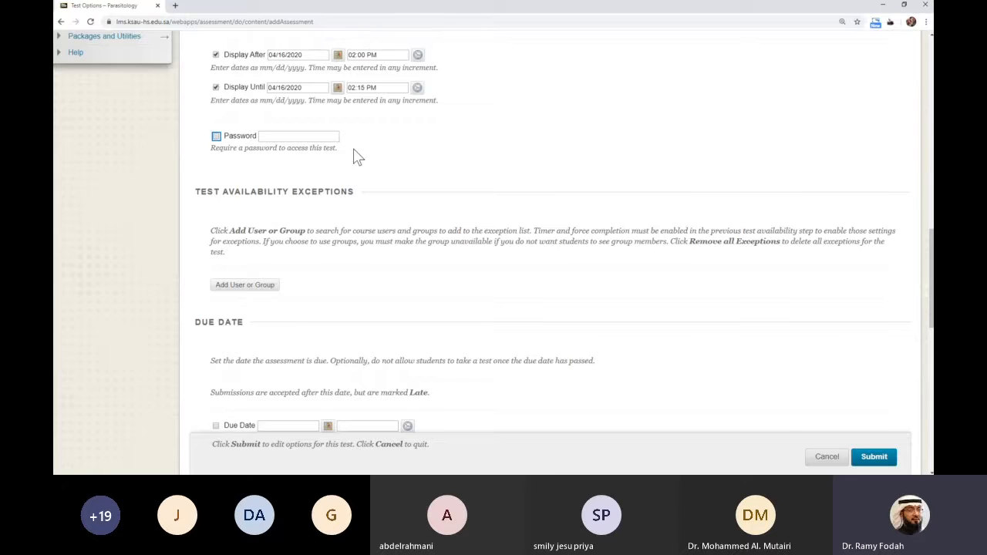
scroll(357, 157, "down", 1)
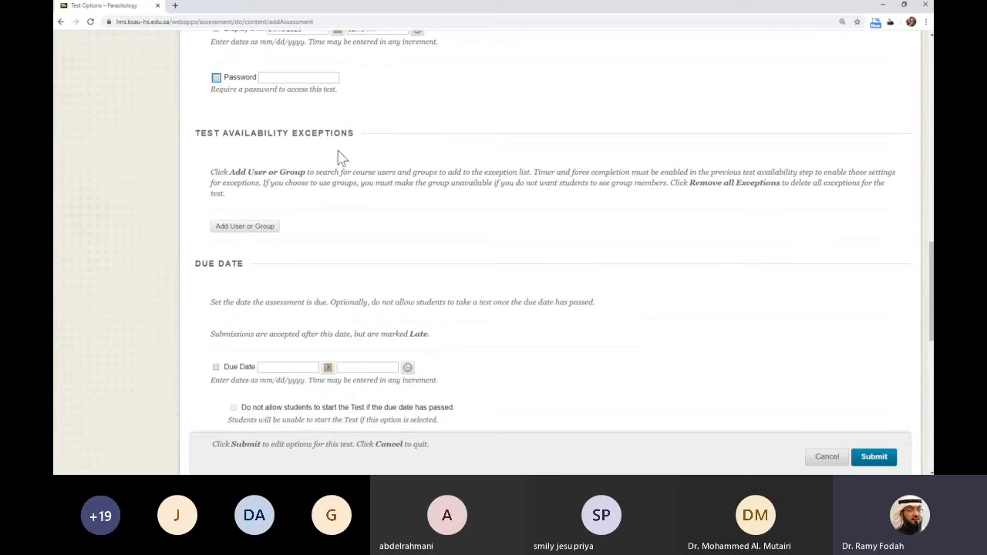
left_click(242, 230)
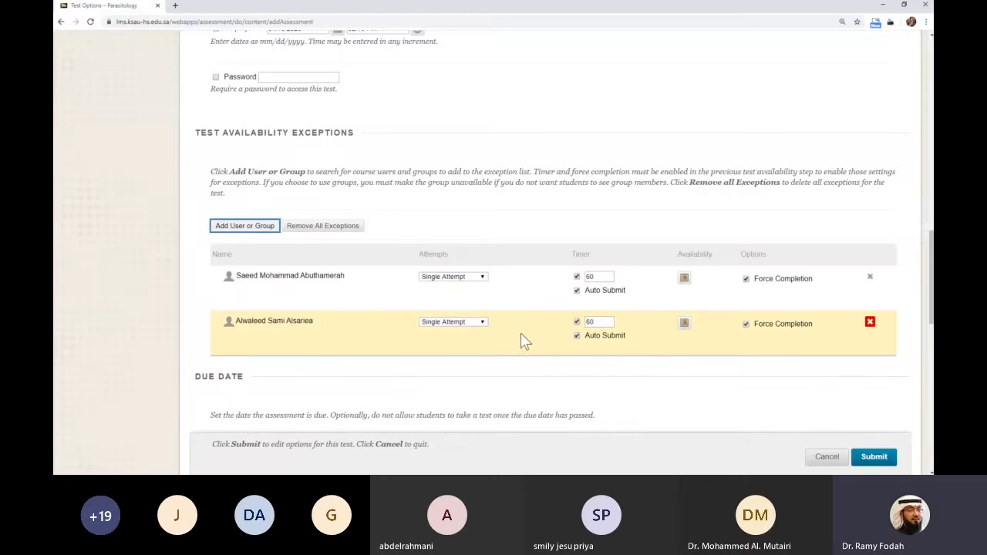
Step: Set the timer exception of the first listed student to 40 minutes
scroll(560, 392, "down", 1)
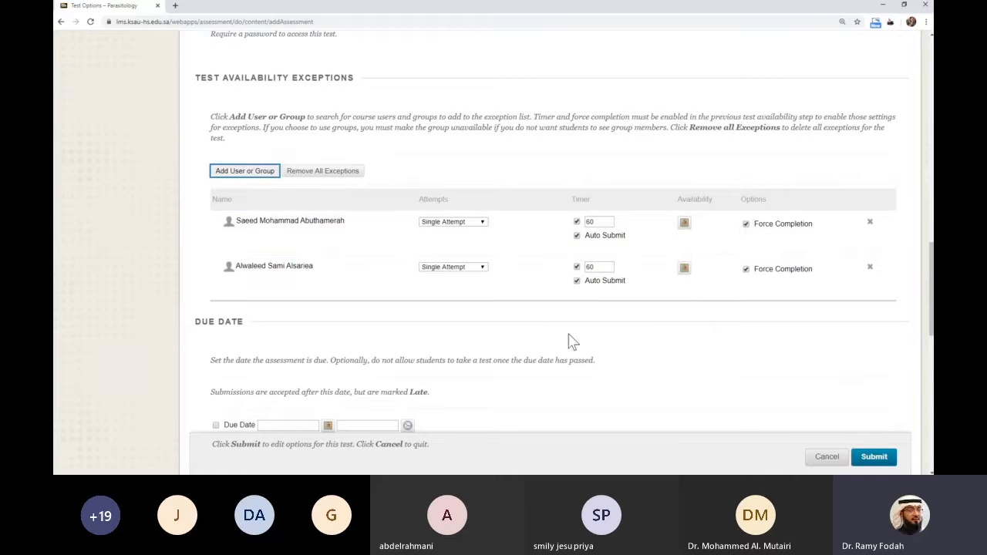
scroll(571, 337, "down", 1)
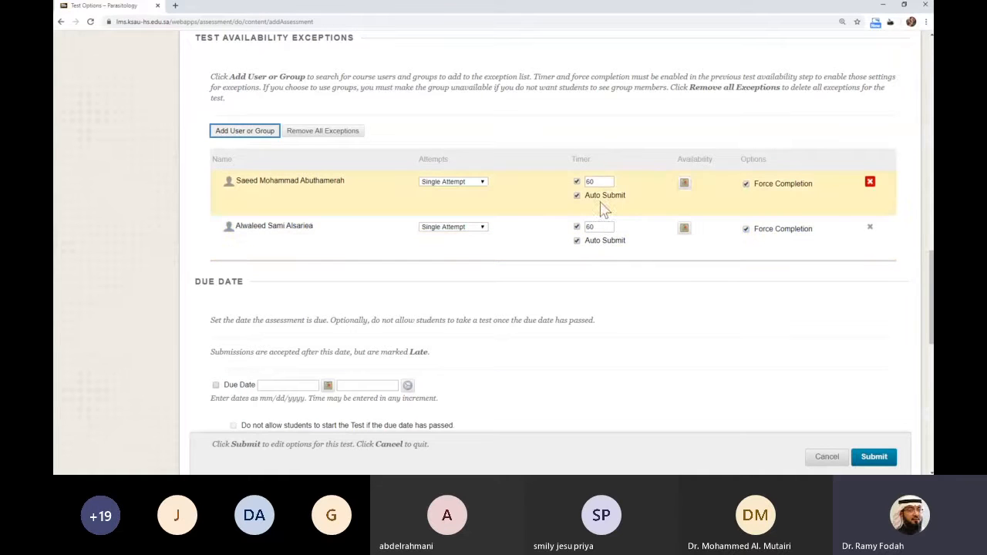
double_click(607, 183)
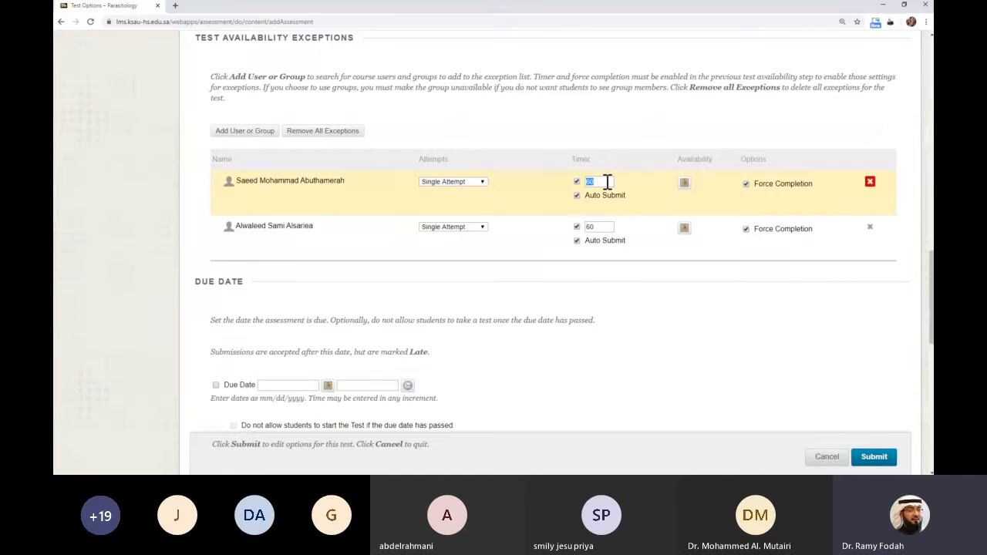
type("40")
Step: View the After and Until availability dates of the first student's exception without changing them
left_click(685, 183)
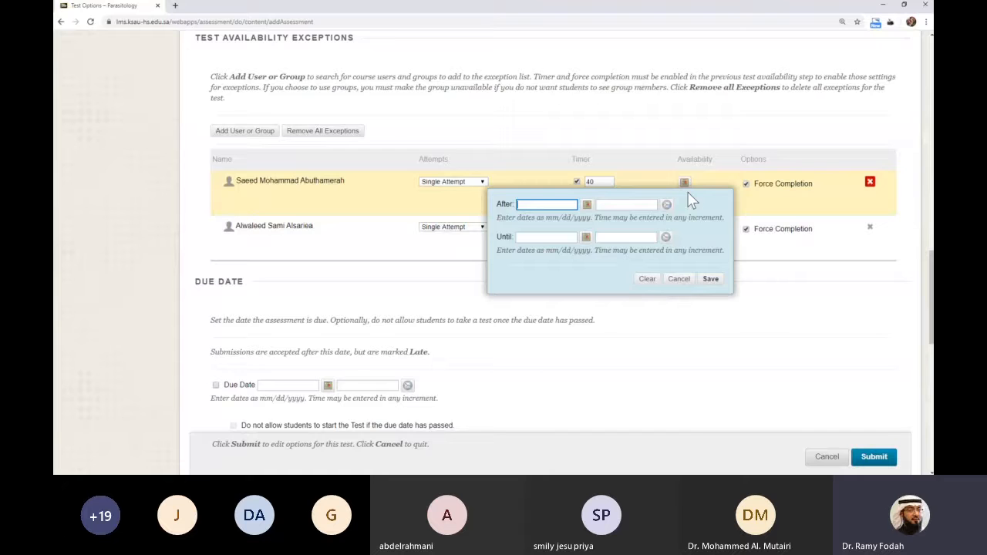
left_click(679, 280)
scroll(551, 205, "up", 3)
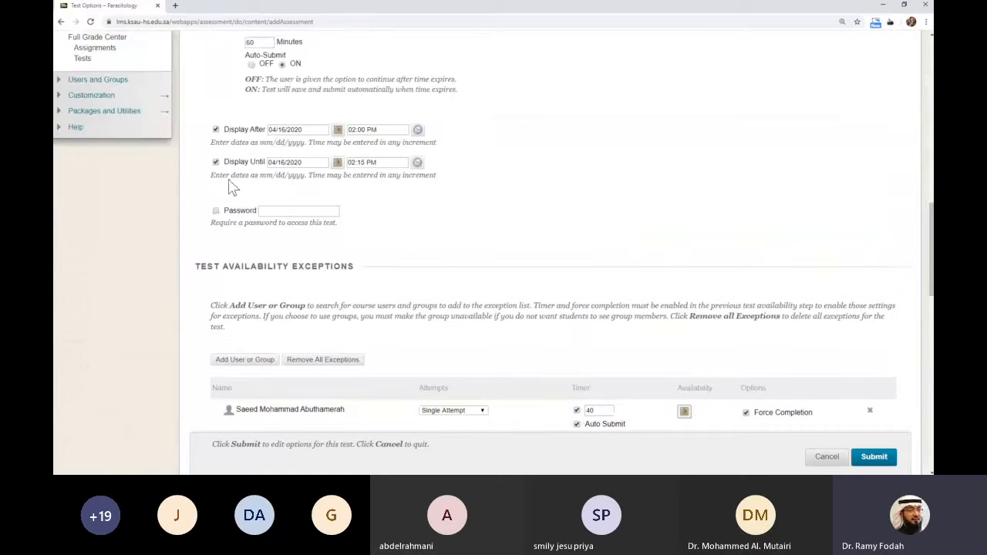
Step: Reopen the first student's exception availability dates and close them without entering any After or Until date
scroll(478, 261, "down", 4)
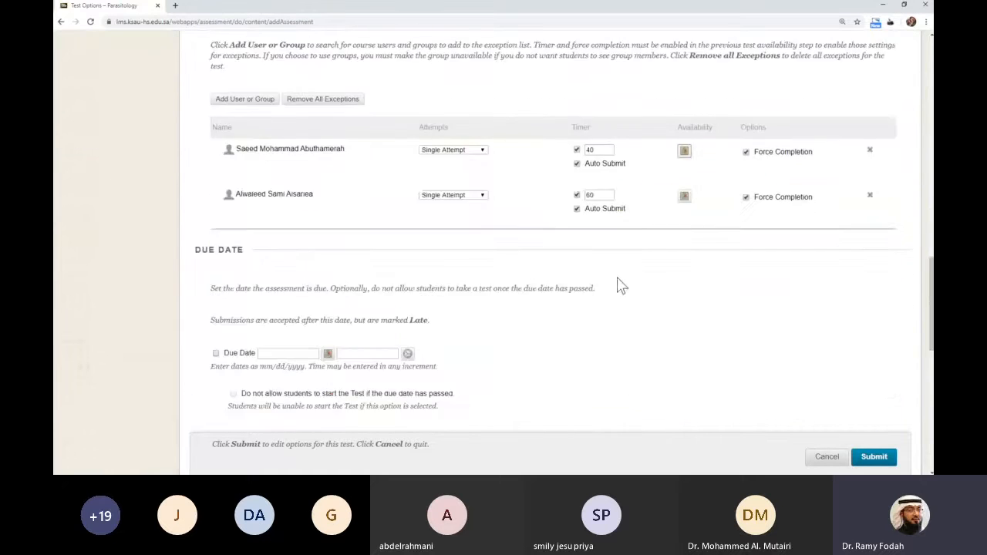
left_click(684, 155)
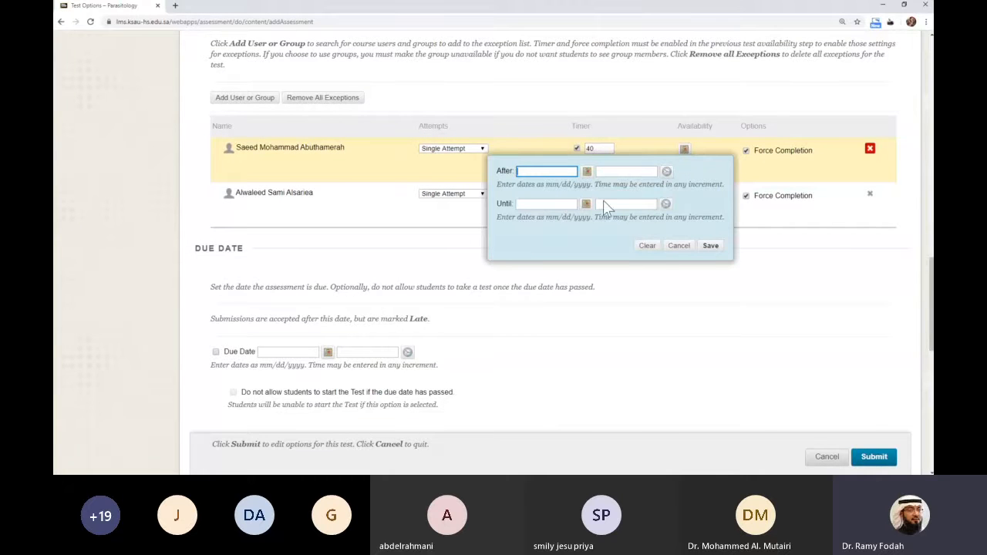
left_click(677, 245)
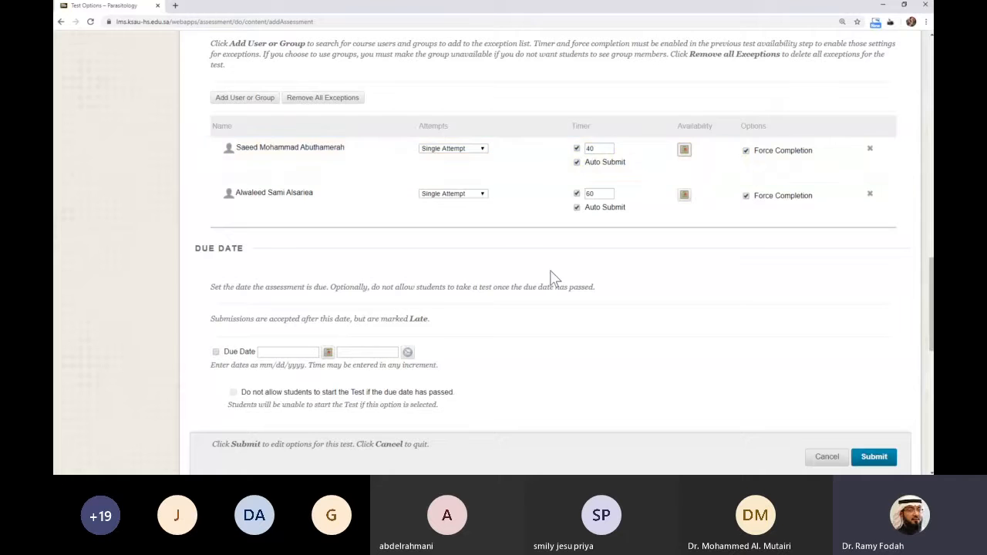
Step: Examine the Due Date options and compare them with the test's Display After and Display Until settings
scroll(550, 277, "up", 4)
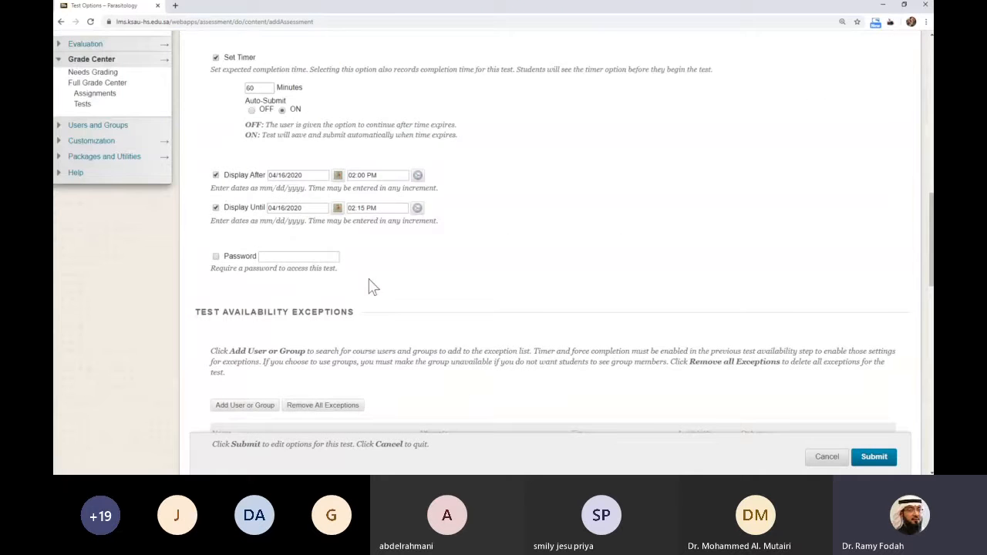
scroll(386, 286, "down", 5)
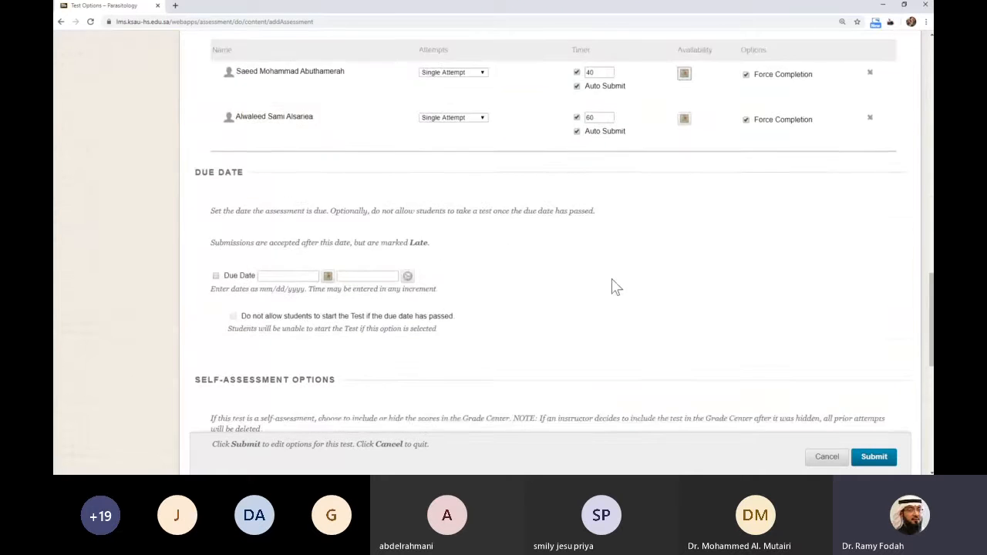
scroll(614, 286, "down", 1)
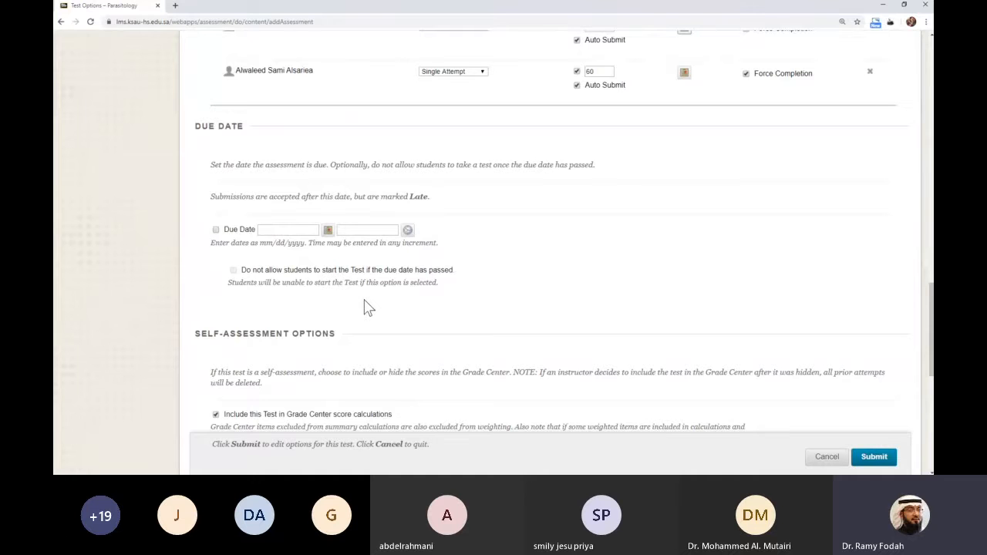
scroll(368, 307, "up", 1)
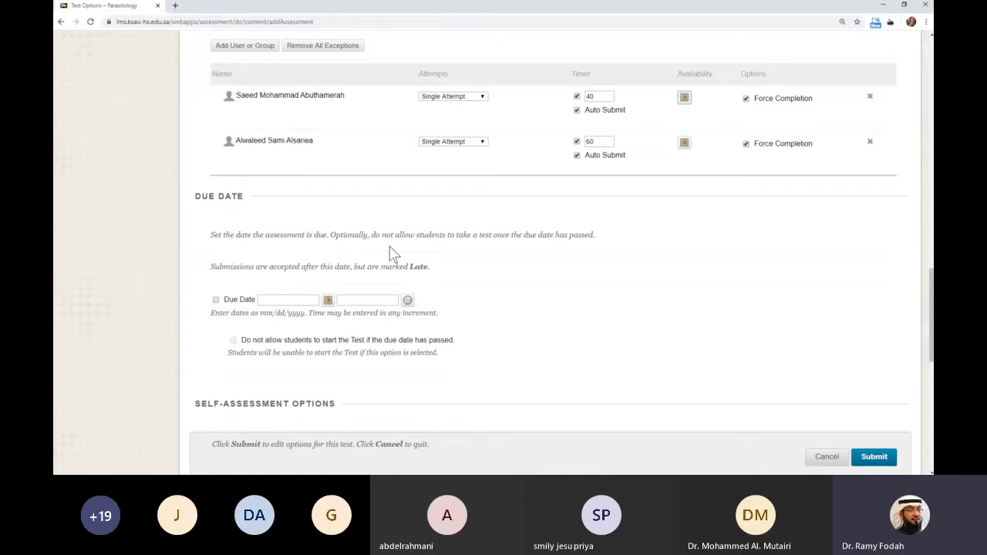
scroll(391, 255, "down", 1)
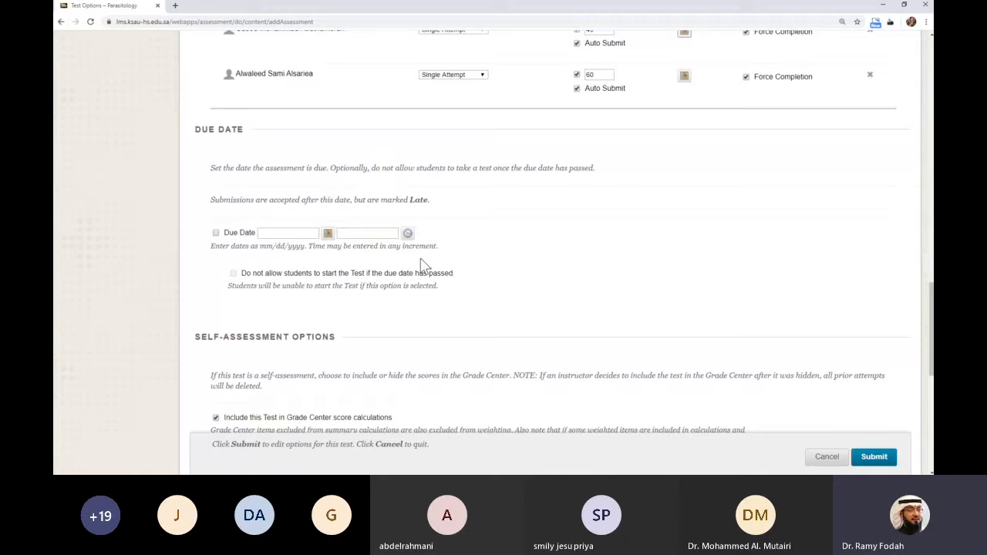
scroll(467, 256, "up", 1)
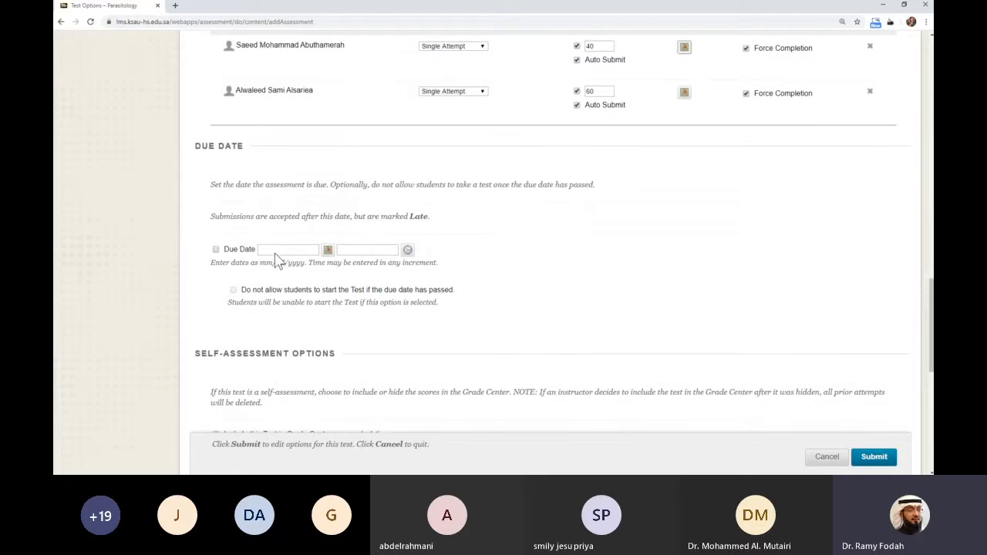
scroll(355, 305, "up", 4)
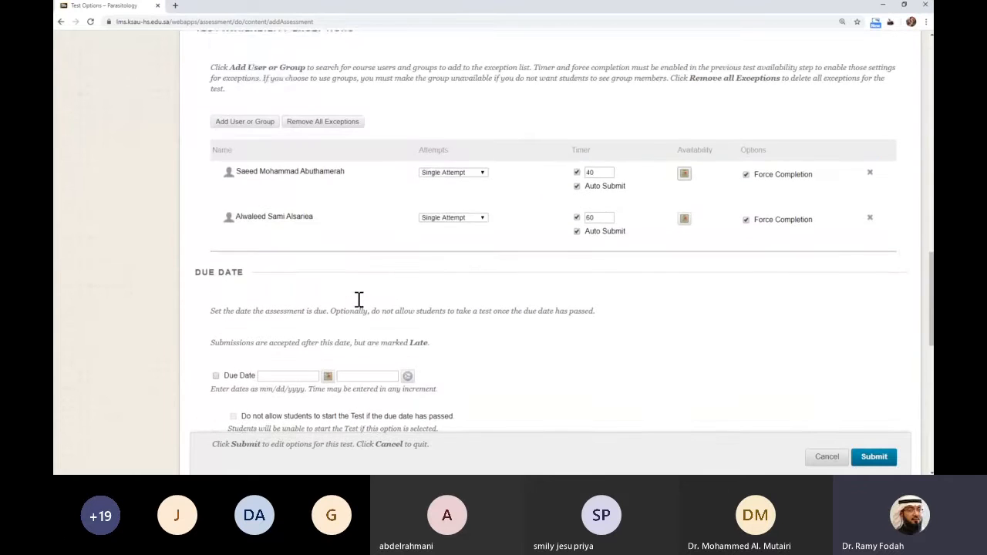
scroll(359, 308, "up", 3)
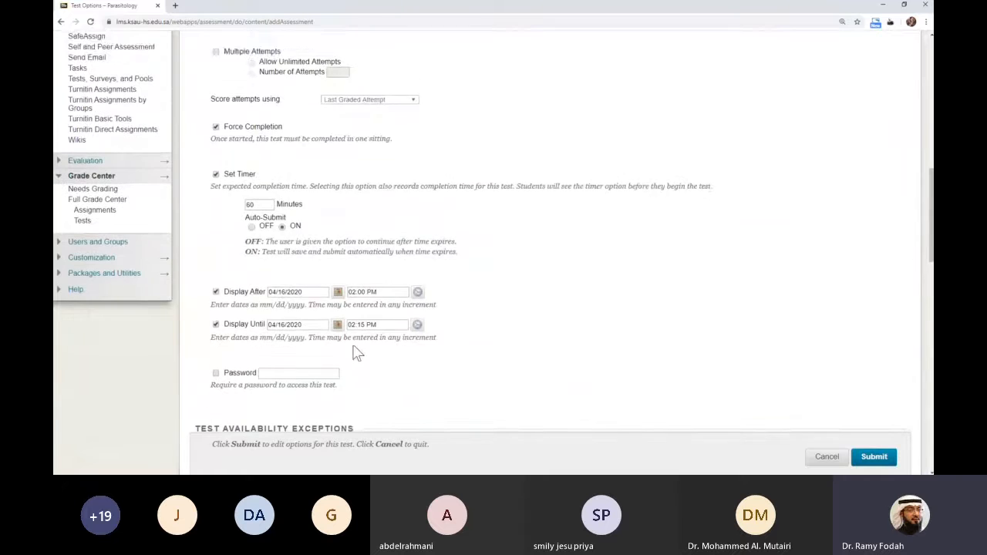
scroll(354, 340, "down", 1)
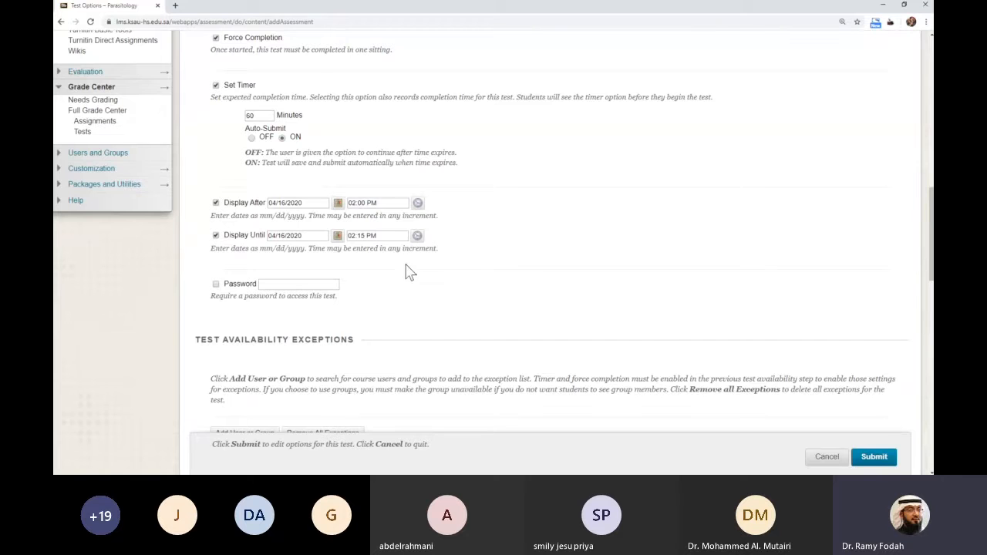
Step: Turn off Score per Question for the After Submission rule of the test results and feedback
scroll(407, 268, "down", 7)
scroll(409, 272, "down", 5)
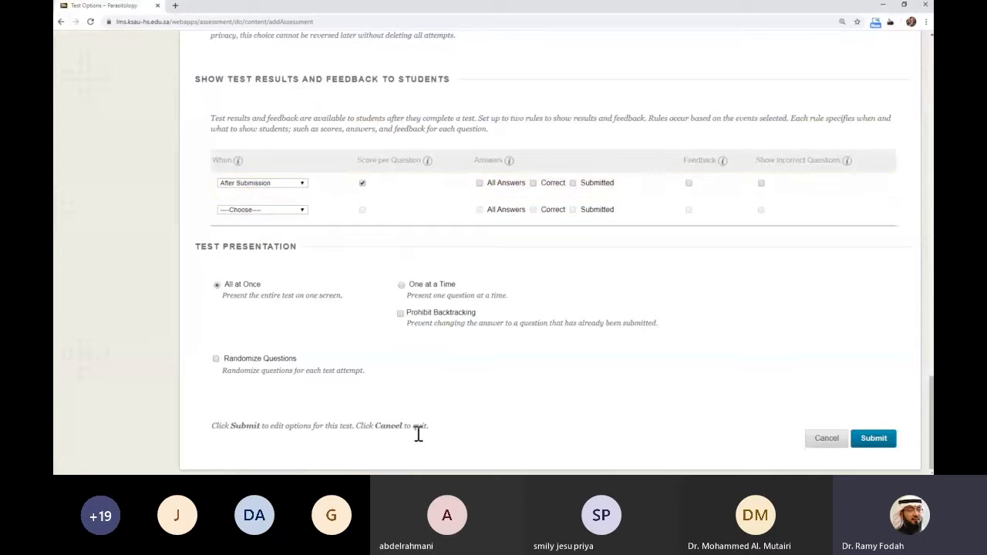
left_click(363, 183)
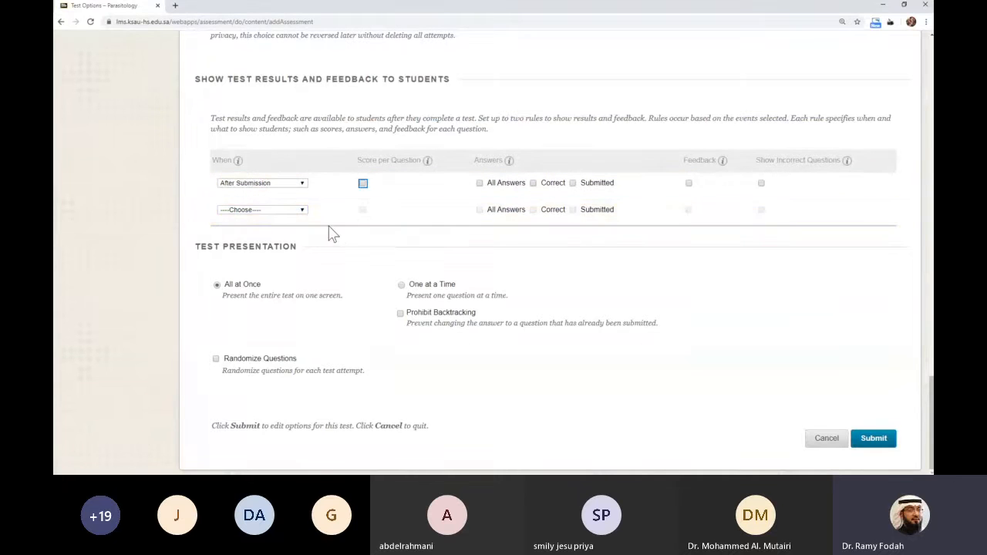
Step: Try After Availability End Date as the timing of the first results and feedback rule
left_click(278, 185)
left_click(278, 186)
left_click(243, 272)
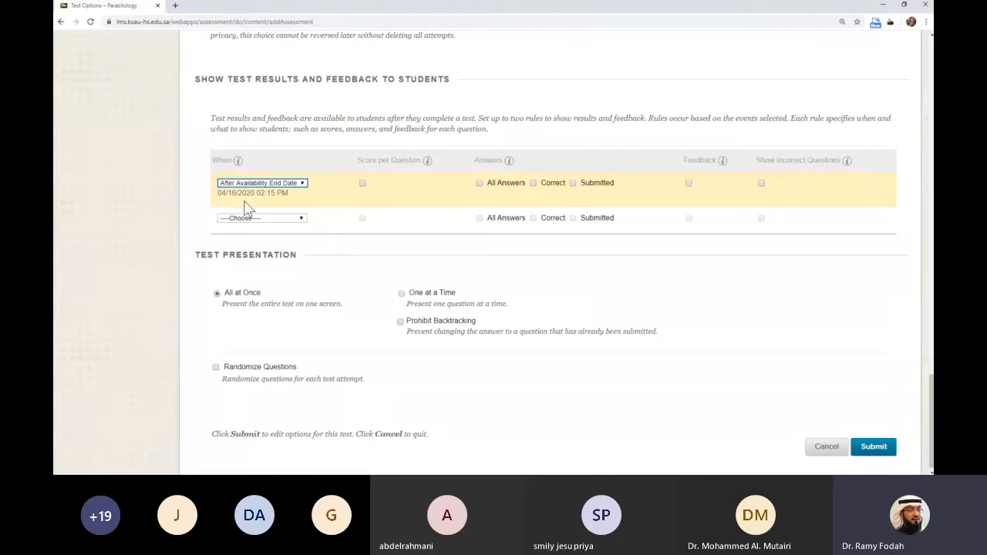
Step: Set the timing of the first results and feedback rule to After Attempts are graded
left_click(288, 185)
left_click(256, 295)
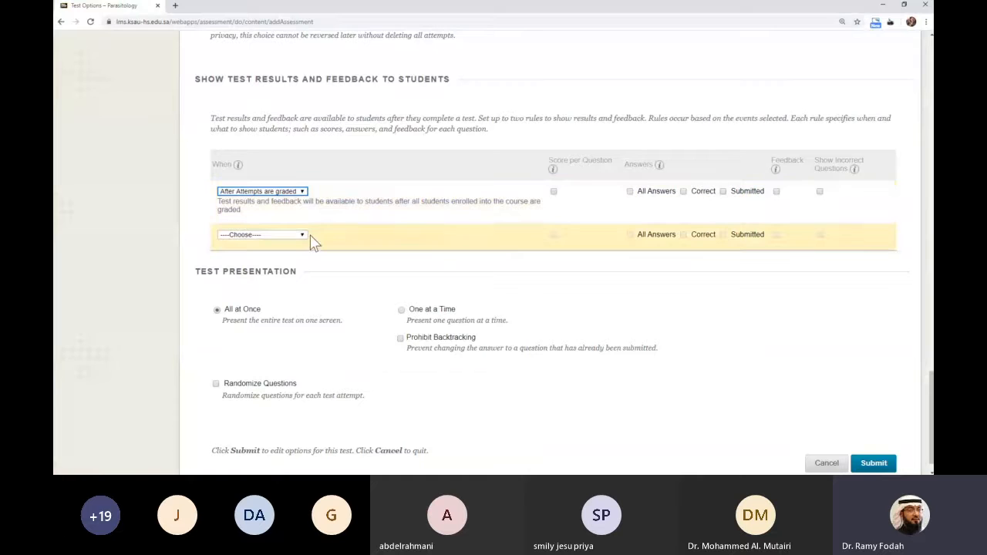
scroll(310, 243, "up", 1)
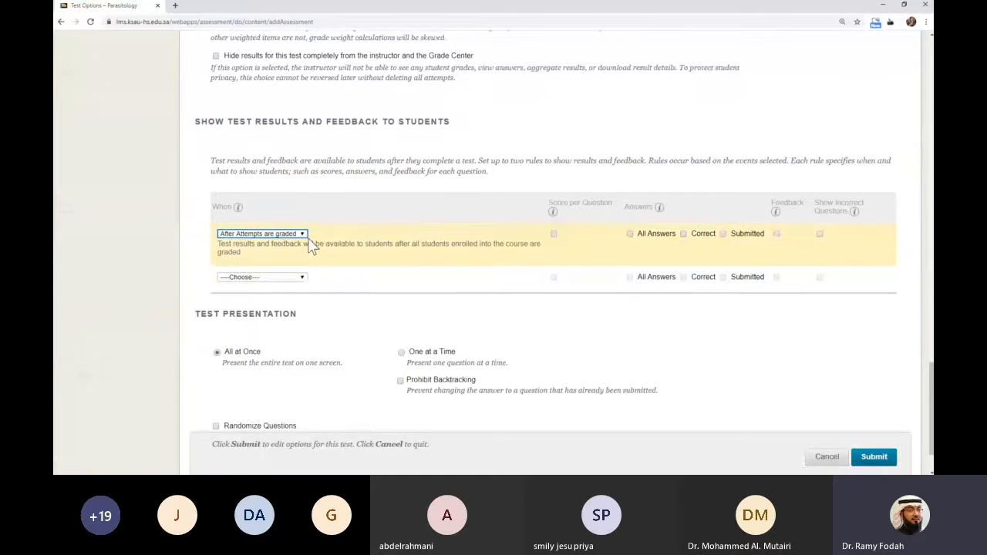
Step: Set the test presentation to One at a Time with Prohibit Backtracking and Randomize Questions enabled
scroll(331, 242, "down", 2)
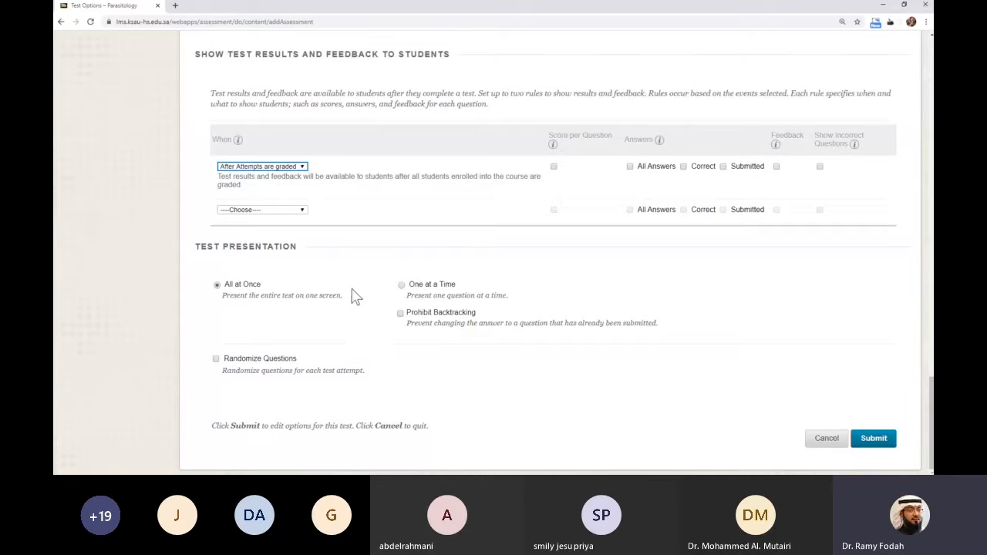
left_click(402, 286)
left_click(401, 314)
left_click(412, 317)
left_click(404, 315)
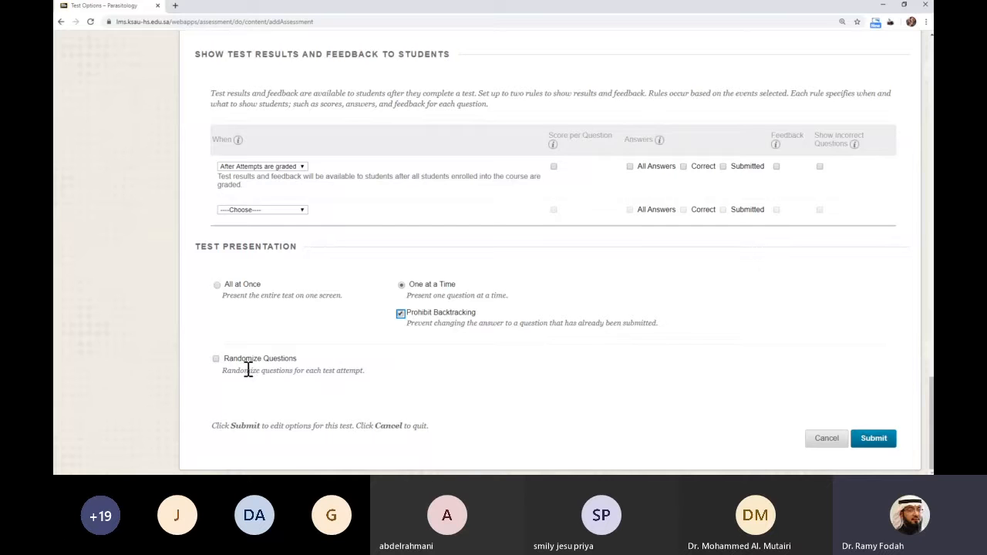
left_click(216, 359)
Step: Review the test options, including new window, availability, announcement, attempts, timer, display dates, password and student exceptions
scroll(216, 379, "up", 1)
scroll(219, 388, "down", 1)
scroll(467, 322, "up", 4)
scroll(467, 322, "down", 4)
scroll(544, 306, "up", 10)
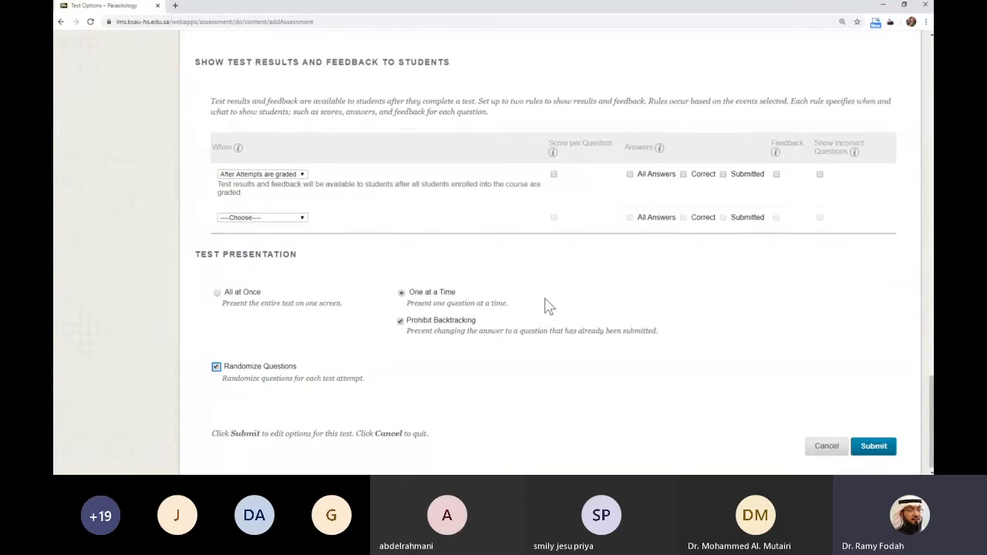
scroll(547, 306, "up", 15)
scroll(547, 307, "down", 20)
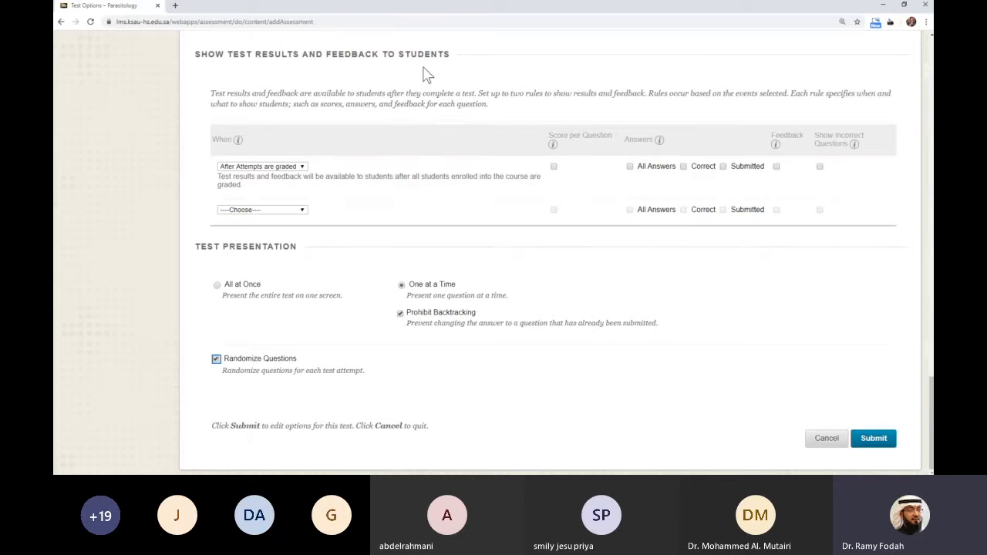
scroll(515, 103, "up", 3)
scroll(516, 103, "up", 15)
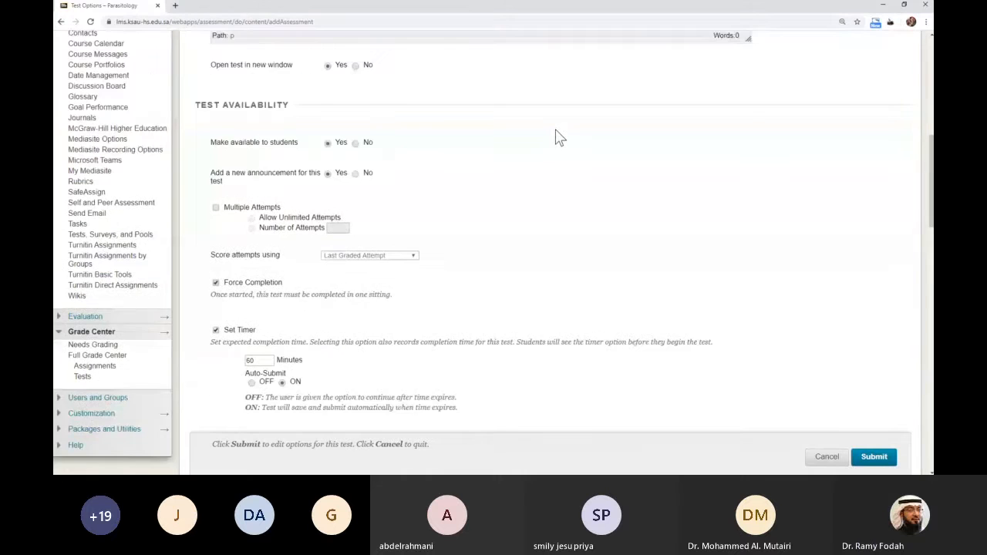
scroll(330, 193, "down", 1)
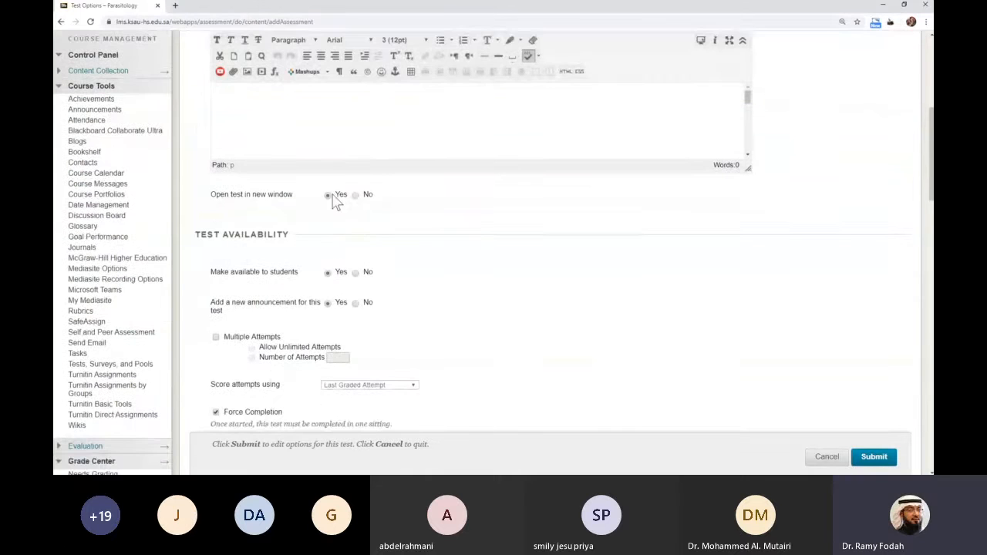
scroll(343, 229, "down", 1)
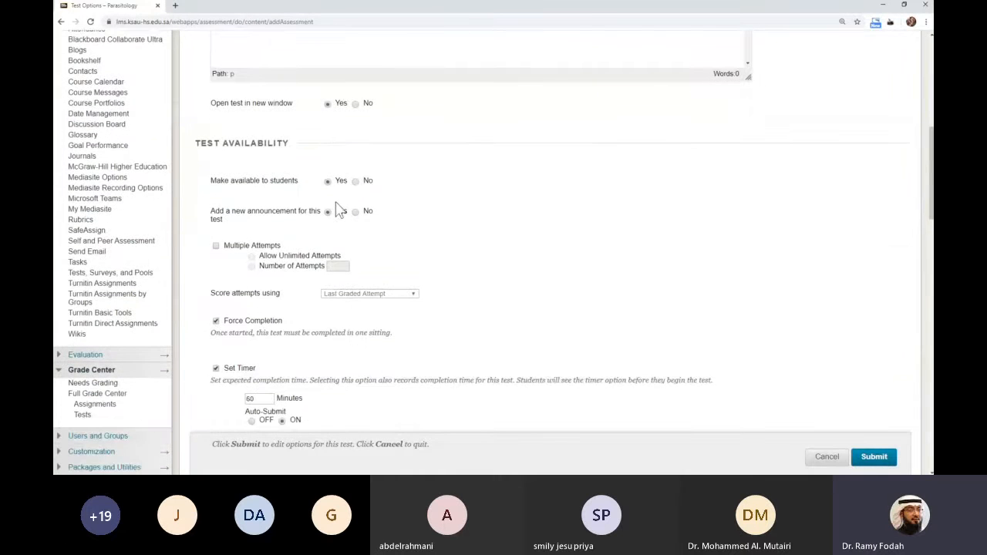
scroll(374, 212, "down", 1)
scroll(433, 211, "down", 2)
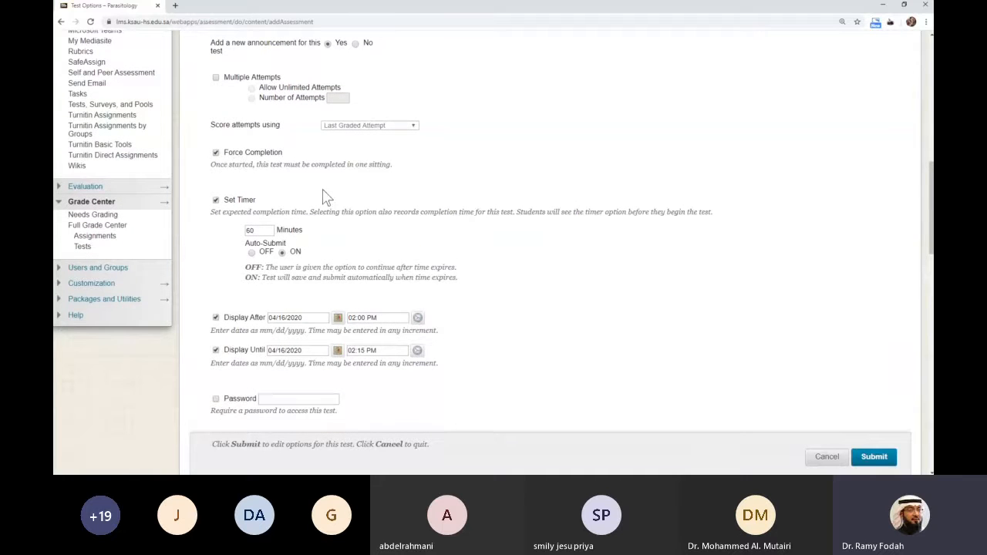
scroll(317, 194, "down", 2)
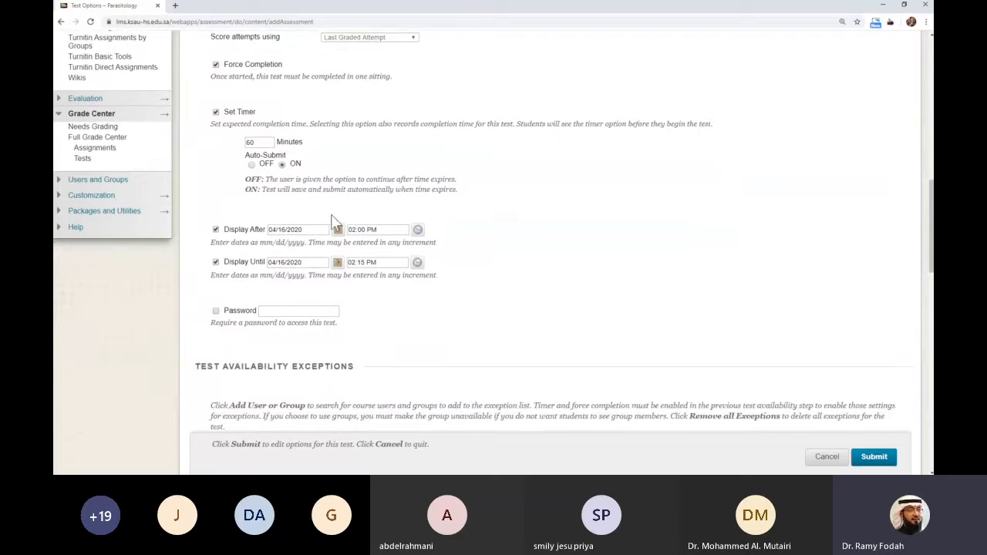
scroll(272, 208, "down", 1)
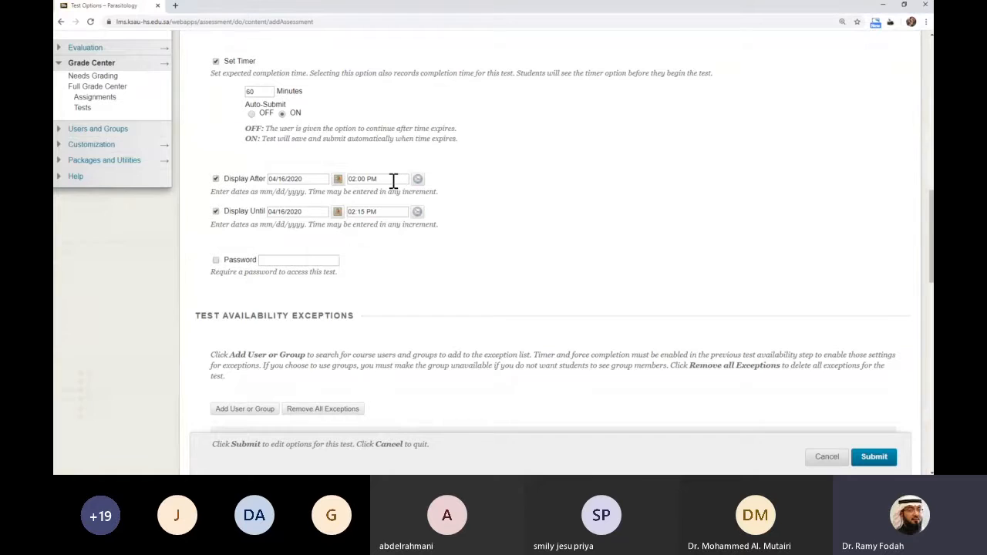
scroll(394, 190, "down", 1)
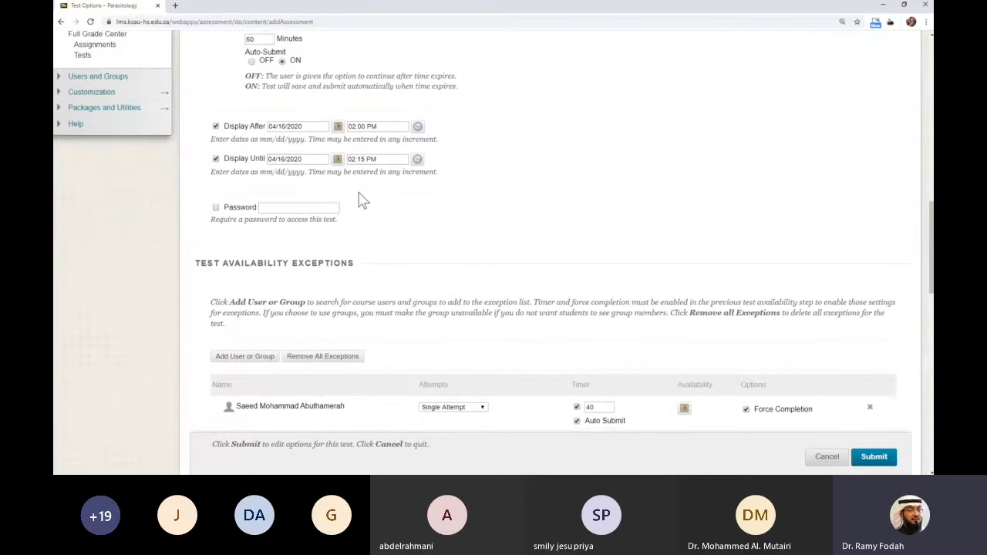
scroll(365, 151, "down", 1)
scroll(391, 172, "down", 4)
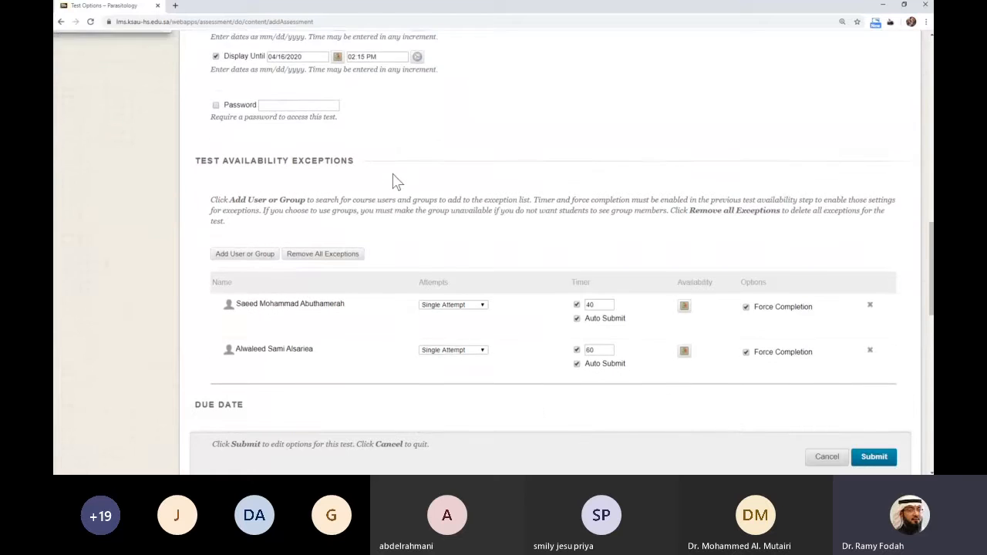
scroll(411, 231, "down", 1)
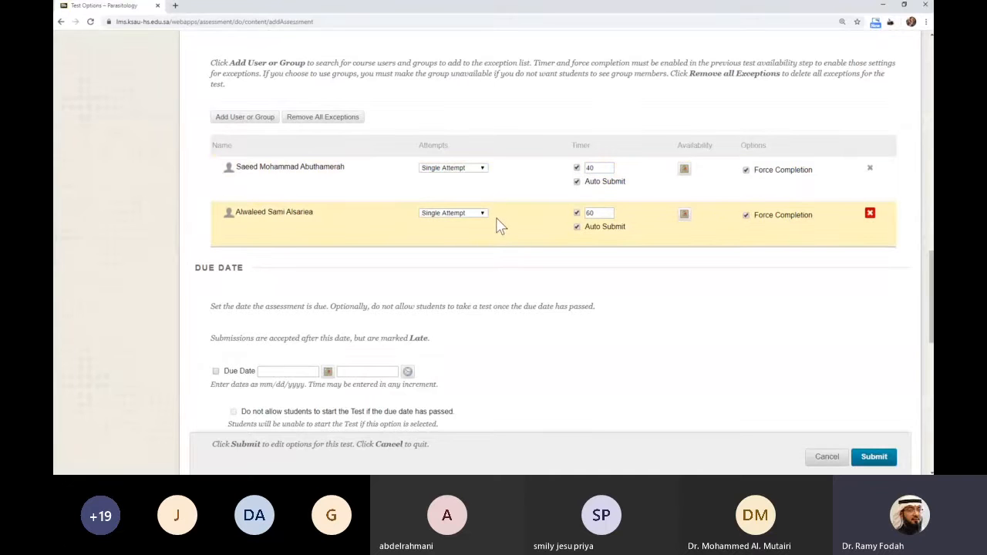
Step: Delete both students' entries from the test availability exceptions list
scroll(511, 177, "up", 3)
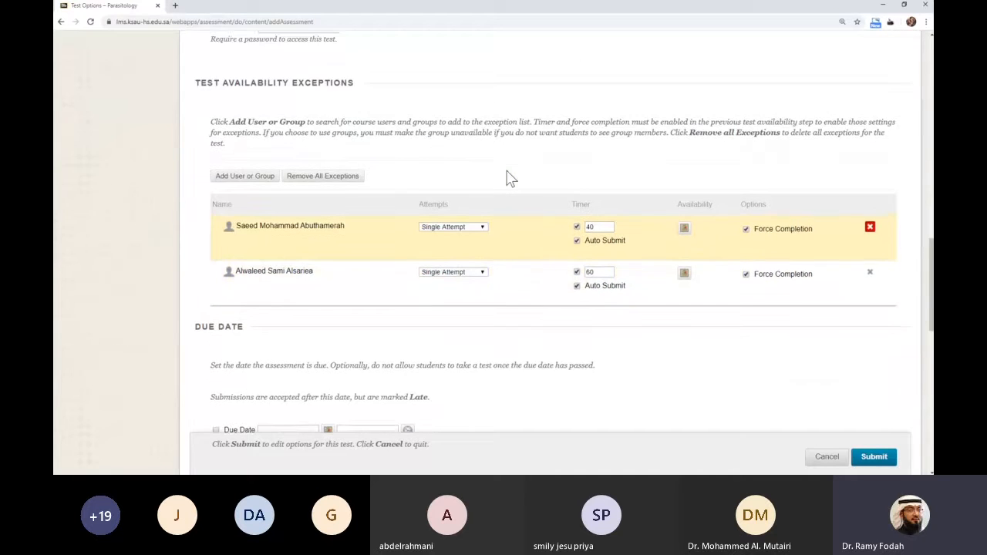
scroll(509, 179, "down", 2)
scroll(509, 179, "down", 1)
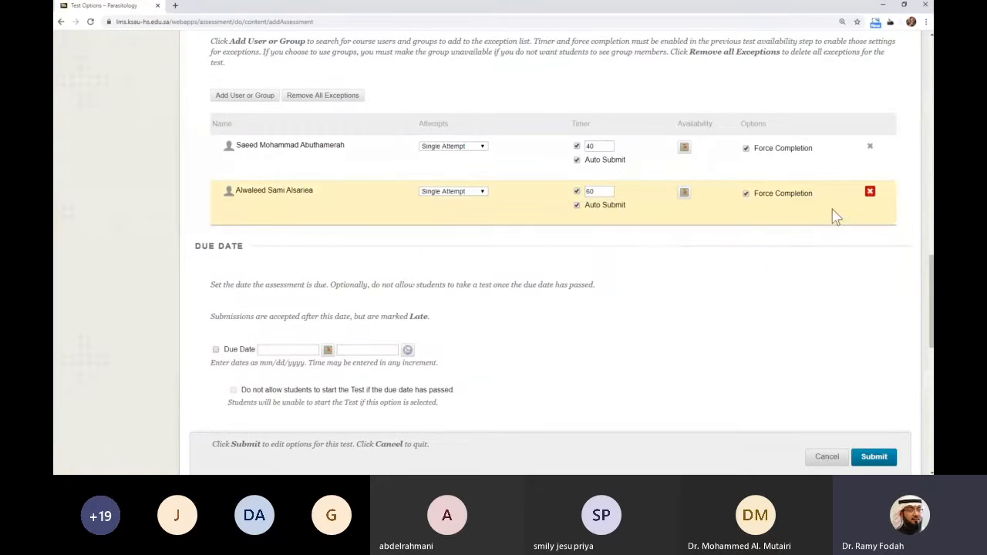
left_click(870, 149)
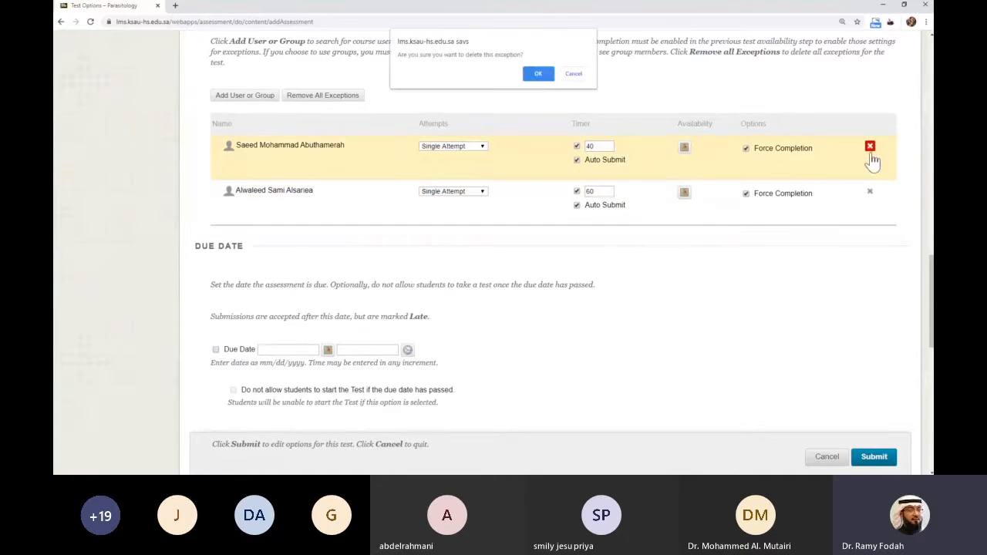
left_click(538, 74)
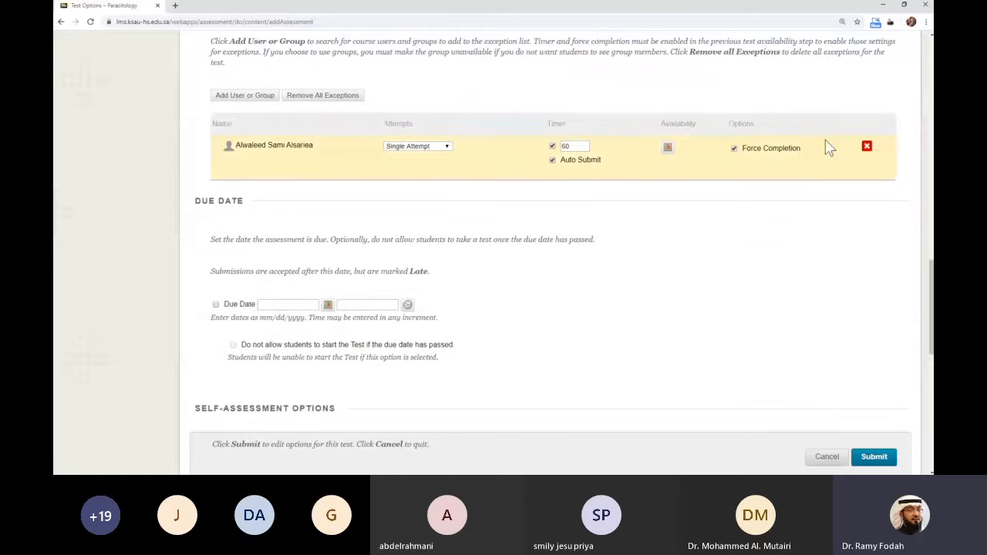
left_click(867, 146)
left_click(537, 74)
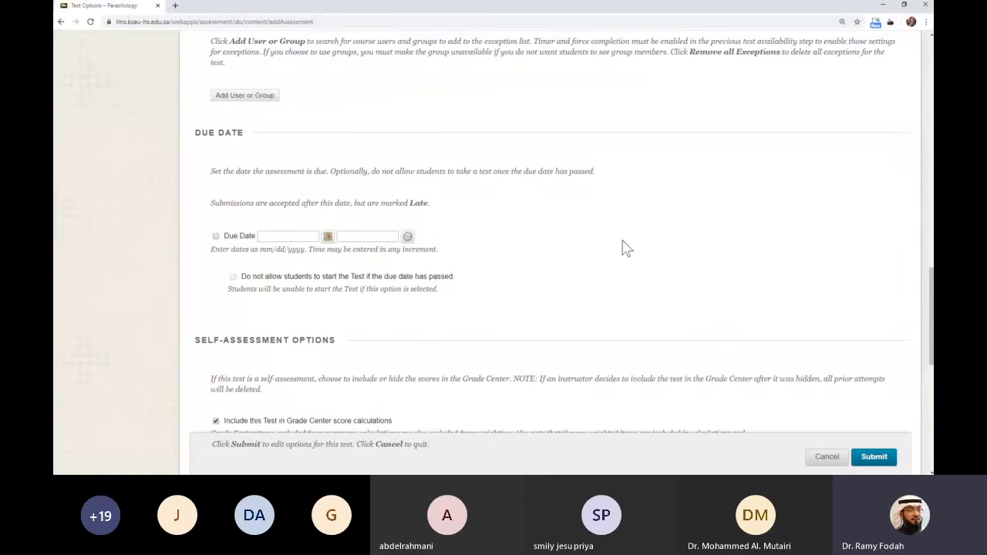
Step: Review the due date, self-assessment, feedback and presentation settings of the Final exam test, and submit the test options
scroll(419, 222, "down", 5)
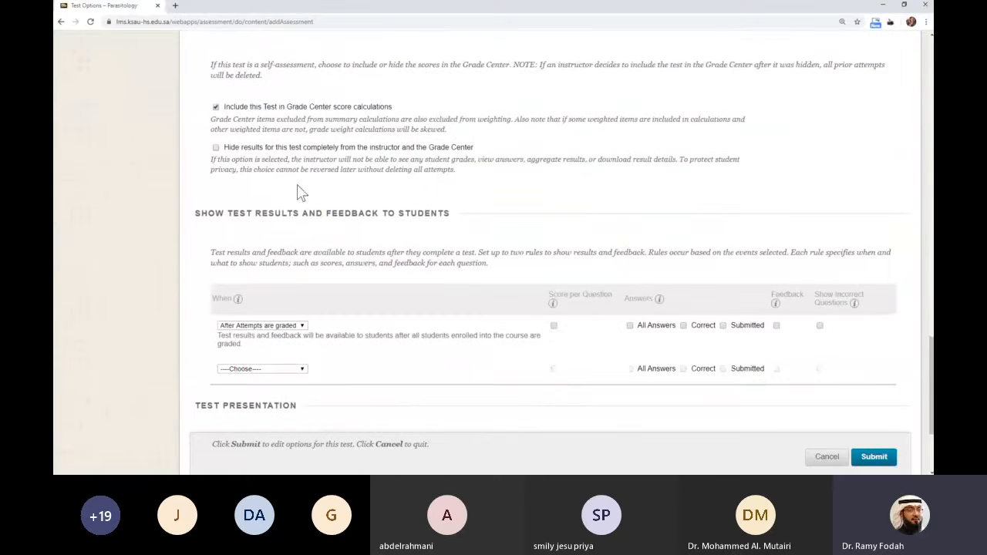
scroll(258, 184, "up", 3)
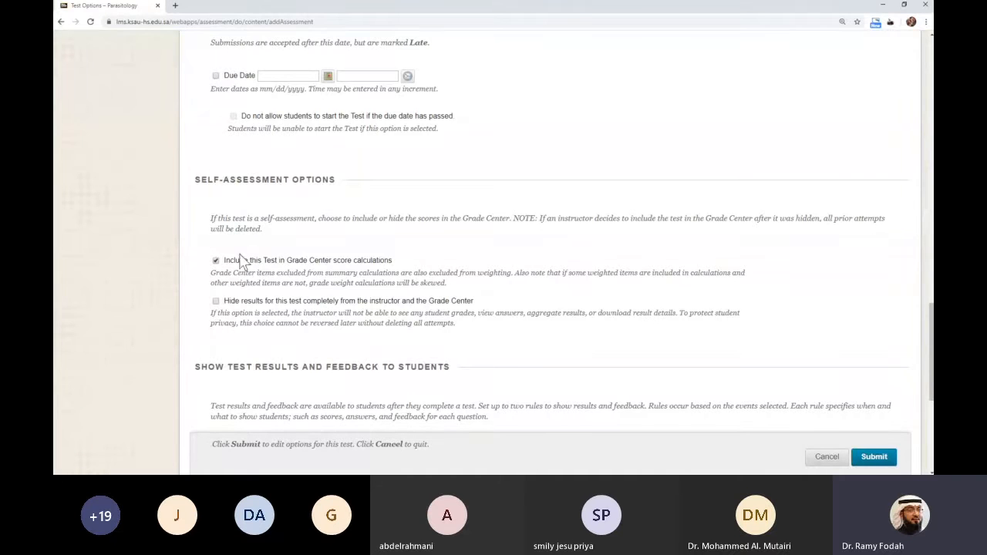
scroll(293, 270, "down", 1)
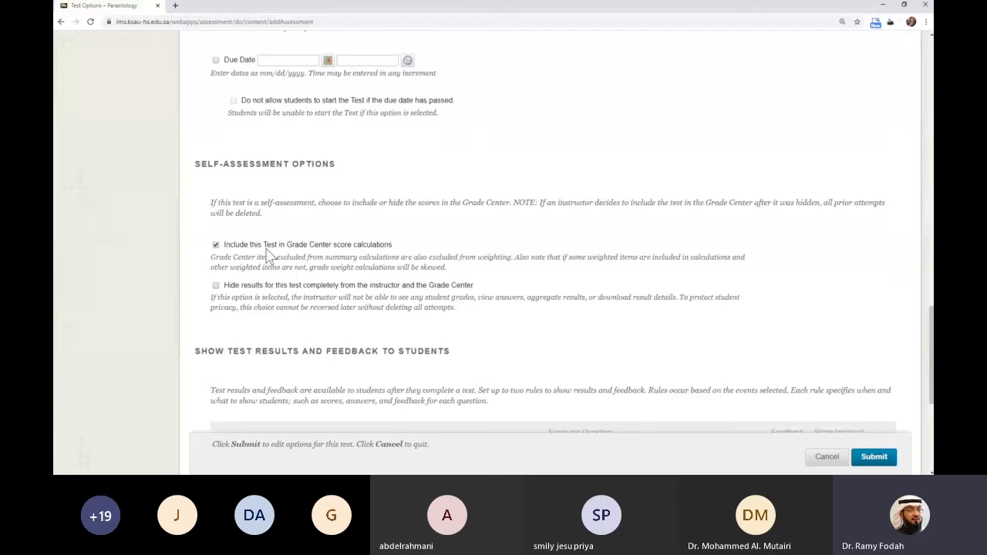
scroll(340, 255, "down", 1)
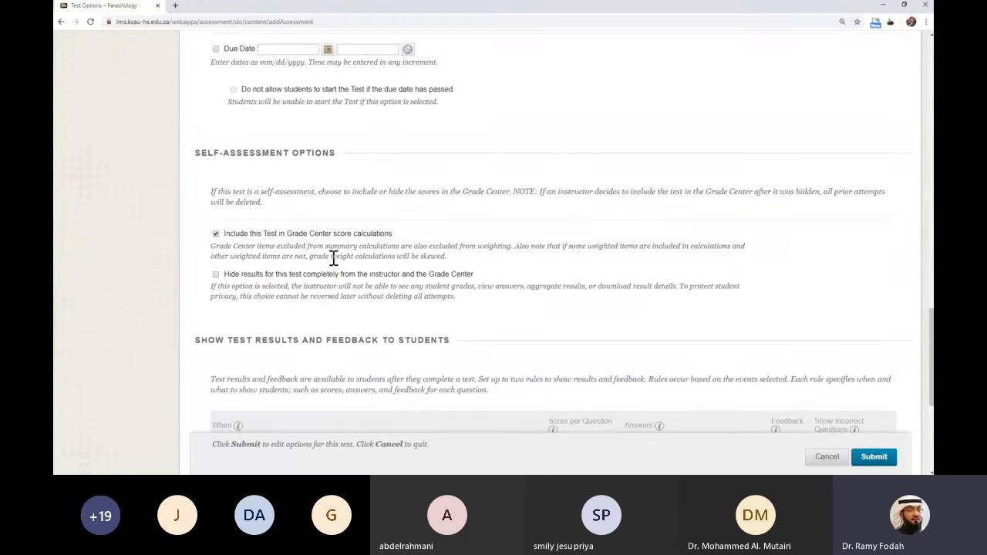
scroll(373, 263, "down", 3)
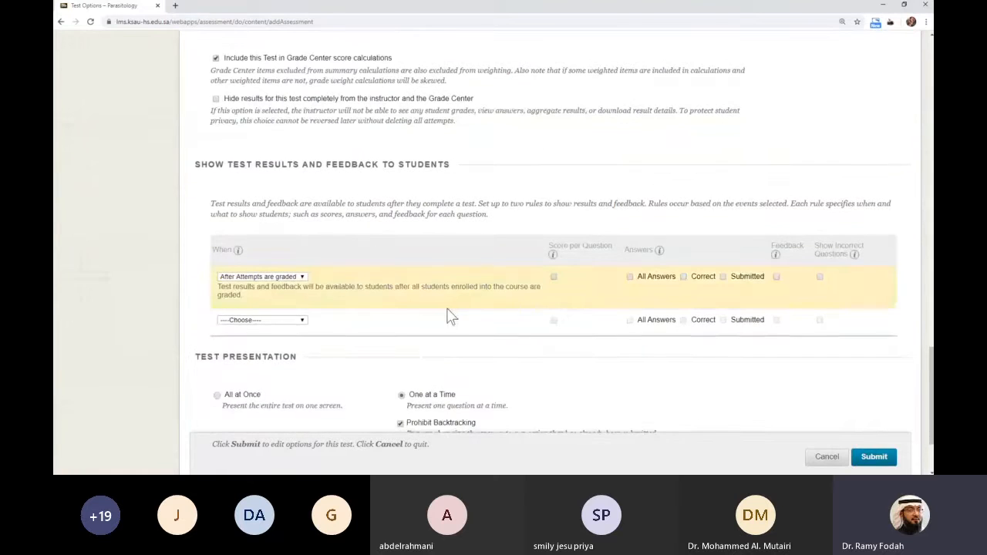
scroll(452, 317, "down", 2)
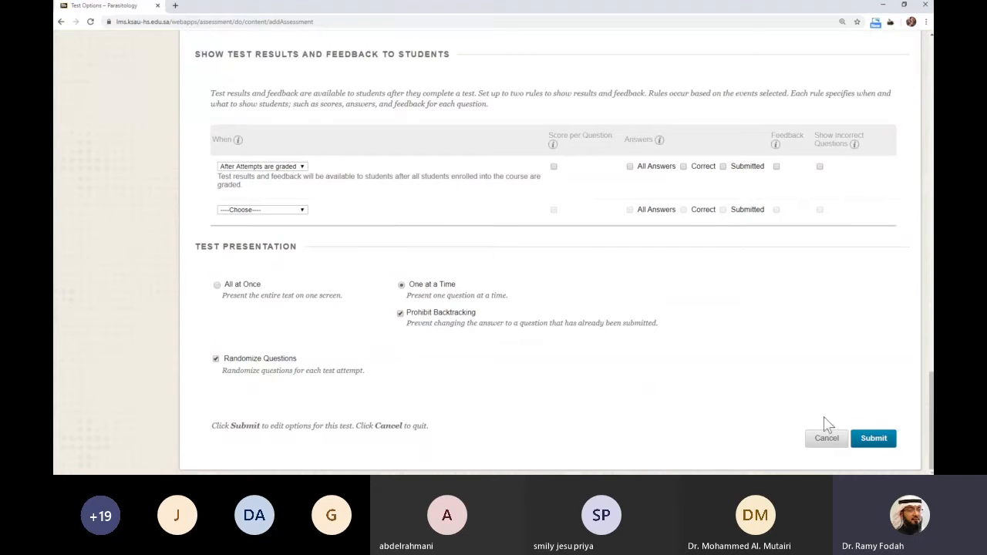
left_click(882, 439)
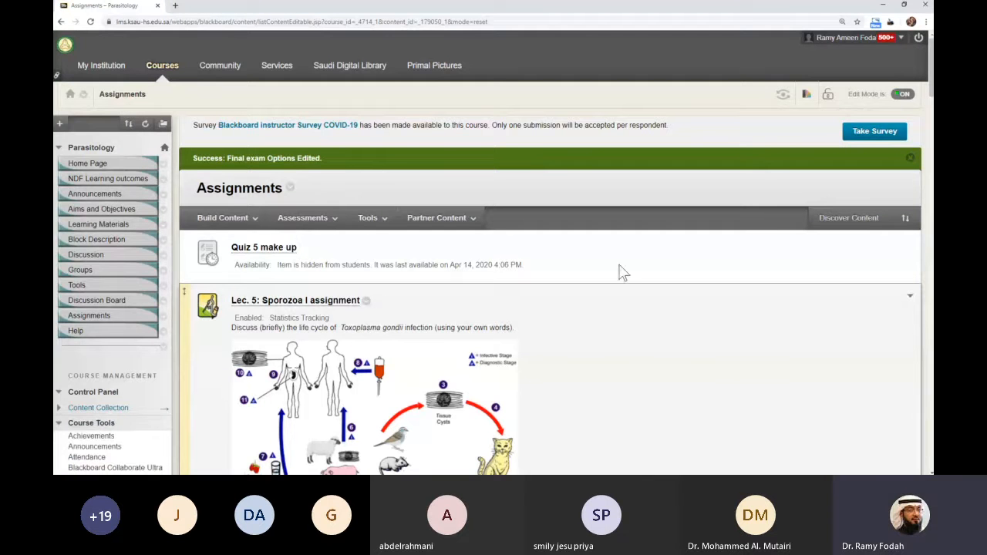
Step: Try to move the Final exam directly from the end of the Assignments page to its beginning
left_click(905, 217)
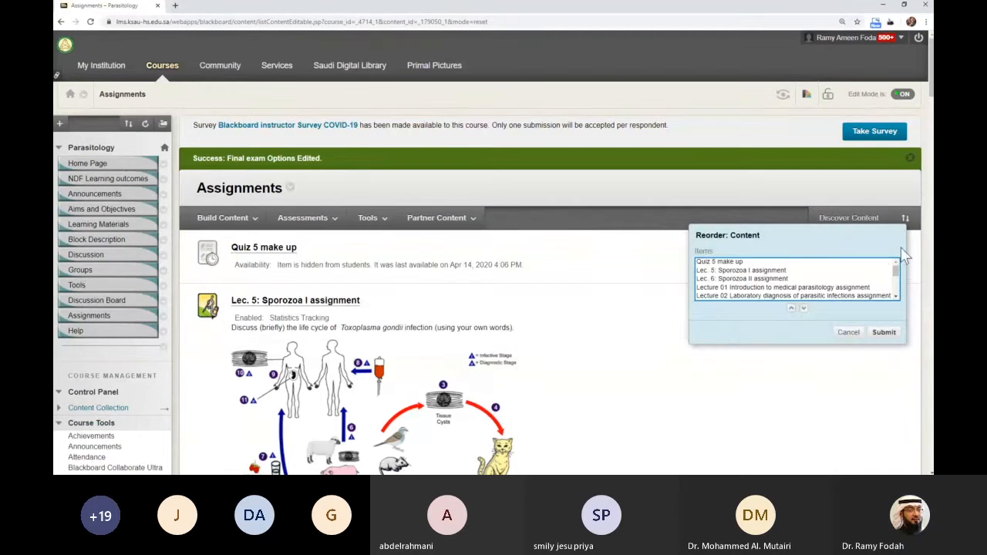
left_click(847, 332)
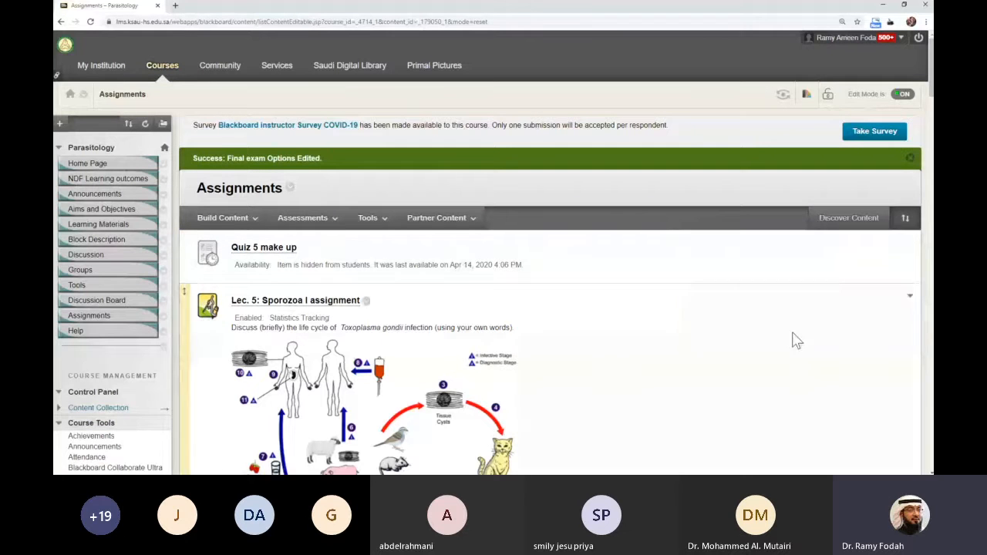
scroll(679, 351, "down", 20)
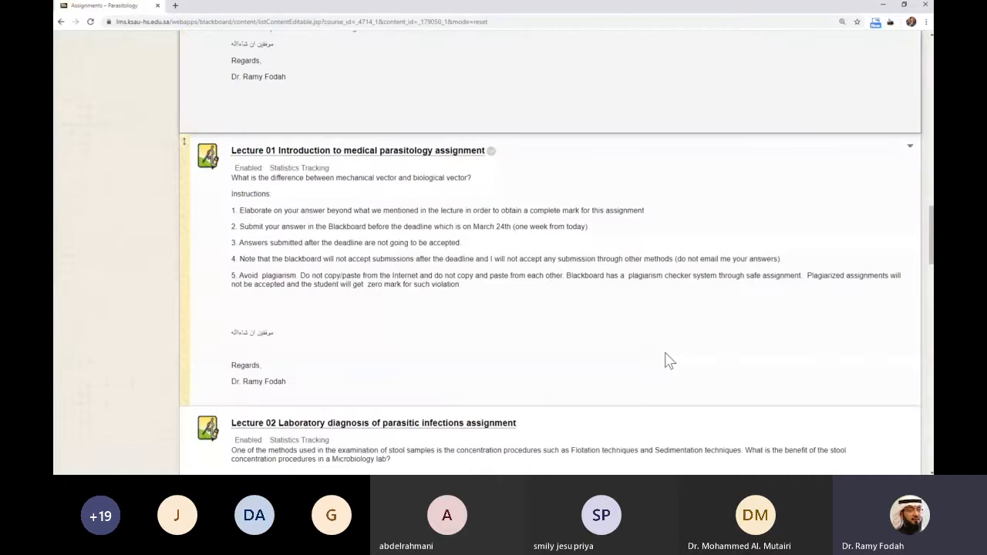
scroll(670, 361, "down", 15)
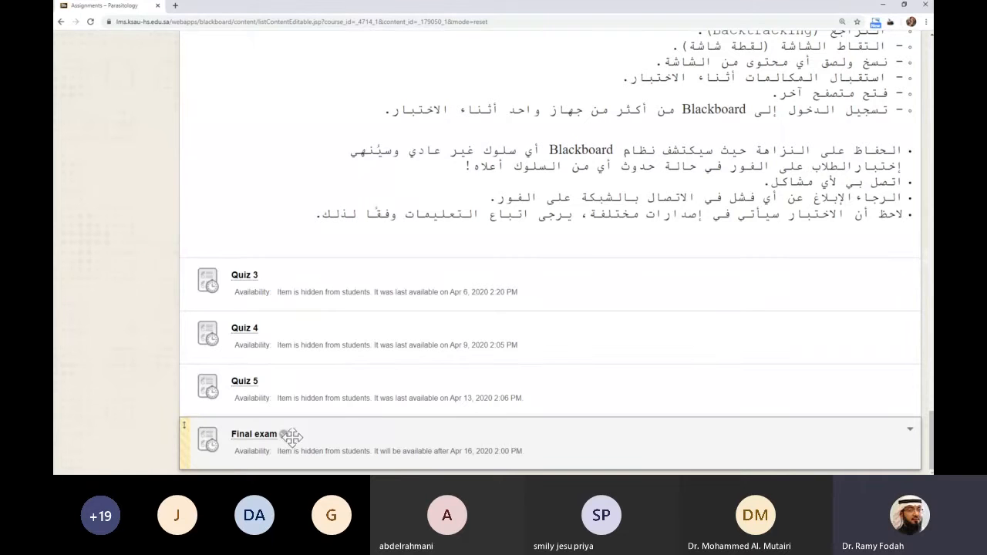
left_click_drag(181, 424, 270, 67)
Step: Reorder the Assignments content so that Final exam is the first item, and submit the new order
scroll(578, 254, "up", 12)
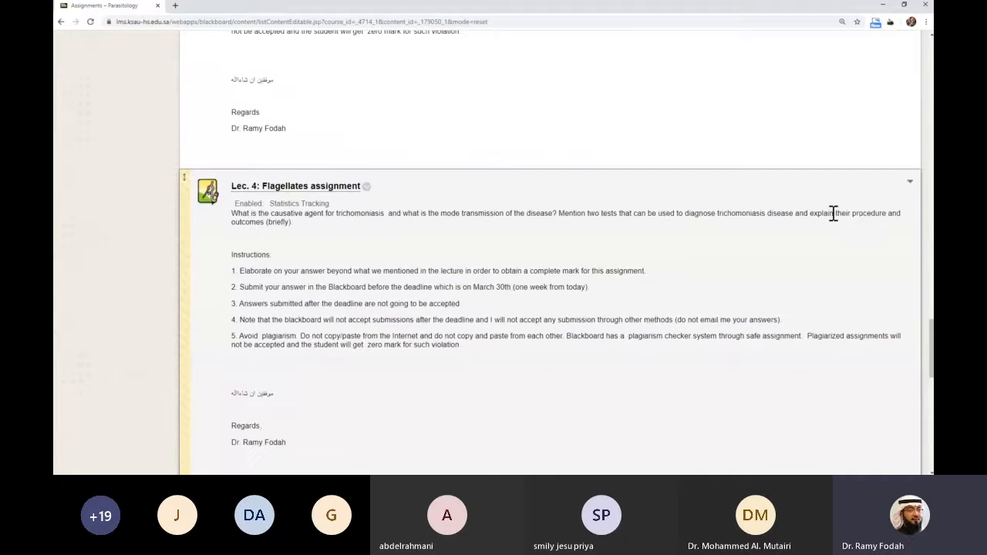
scroll(858, 192, "up", 2)
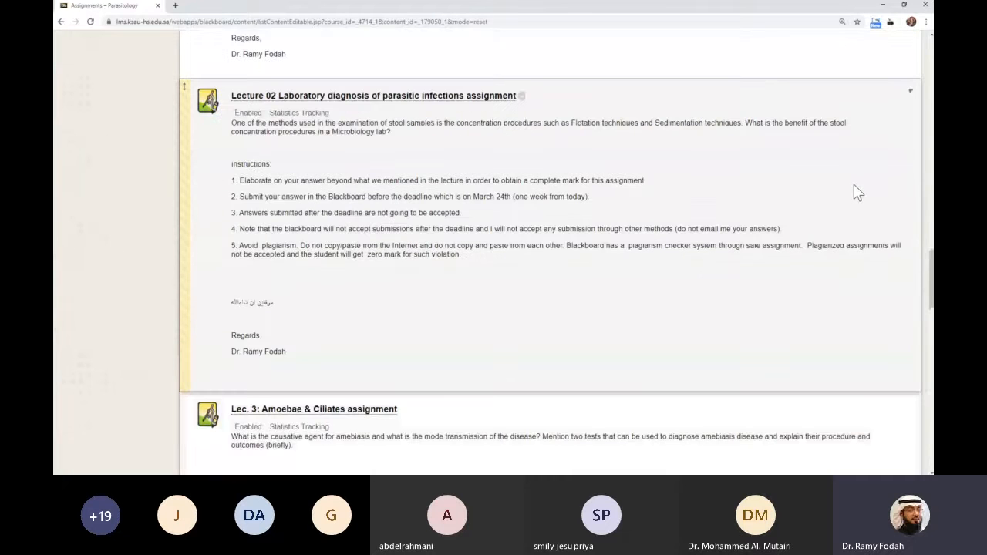
scroll(858, 192, "up", 15)
left_click(906, 218)
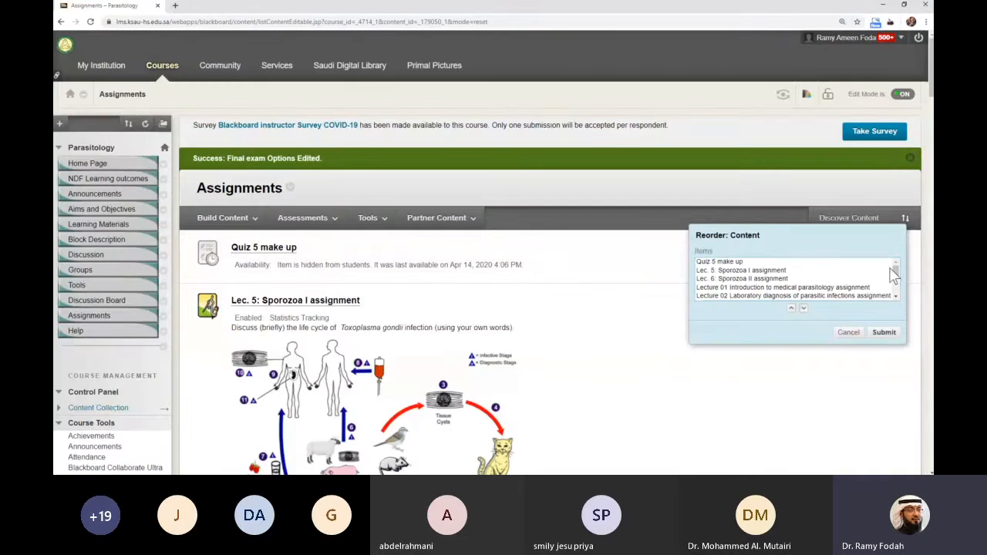
left_click_drag(897, 274, 901, 288)
left_click(716, 293)
left_click(718, 285)
left_click(790, 307)
left_click(791, 308)
left_click(791, 307)
left_click(791, 308)
left_click(791, 308)
left_click(791, 308)
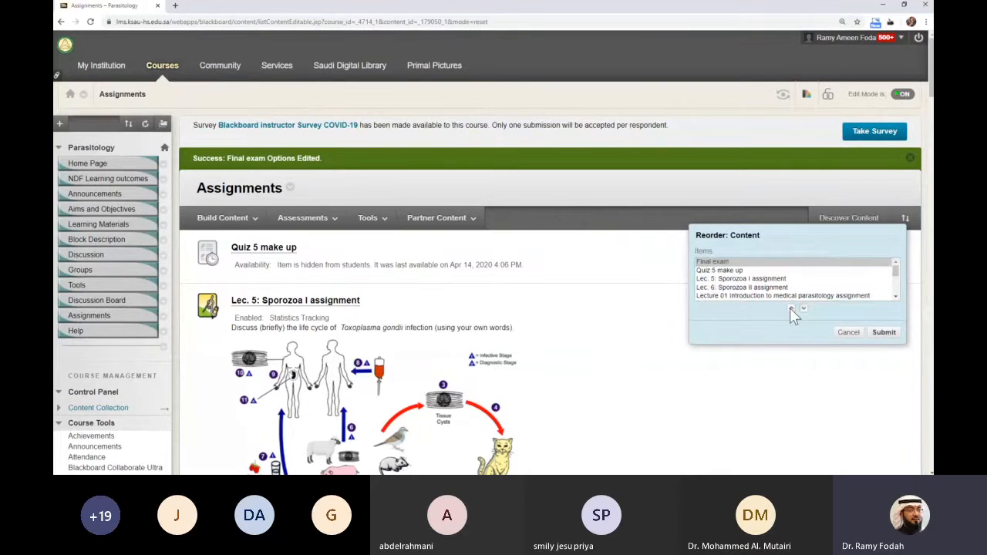
left_click(884, 332)
left_click(572, 74)
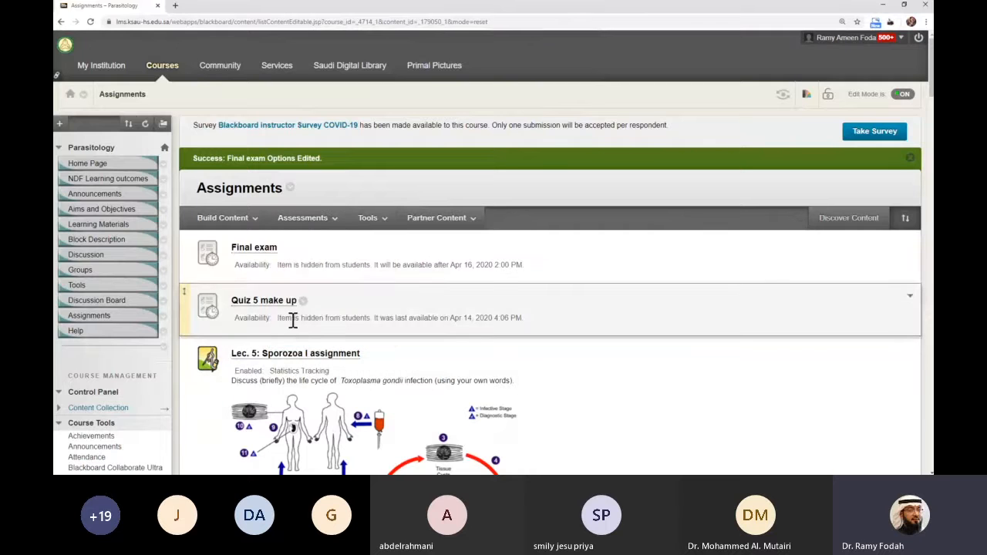
Step: Open the Final exam test for editing, examine its questions and point values, and return to Assignments
left_click(283, 249)
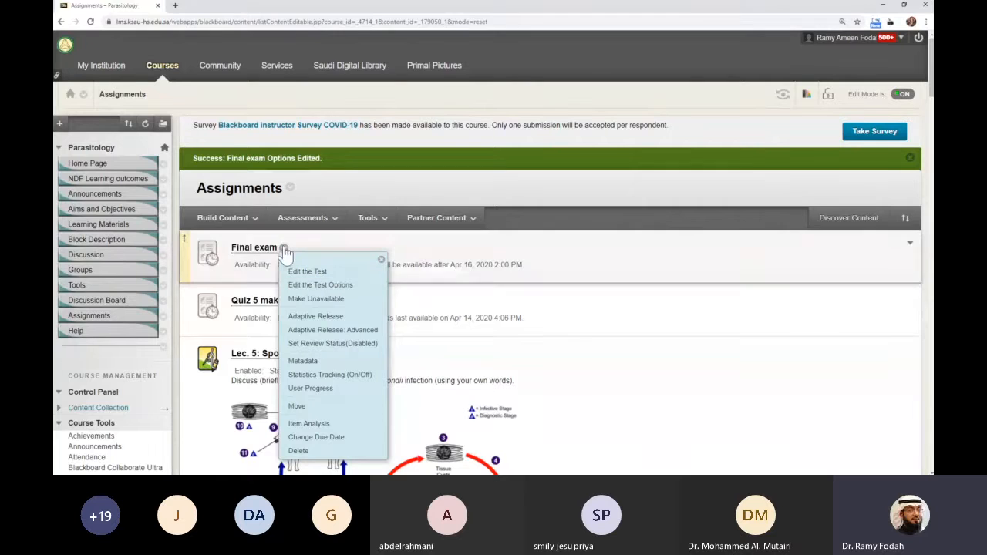
left_click(302, 272)
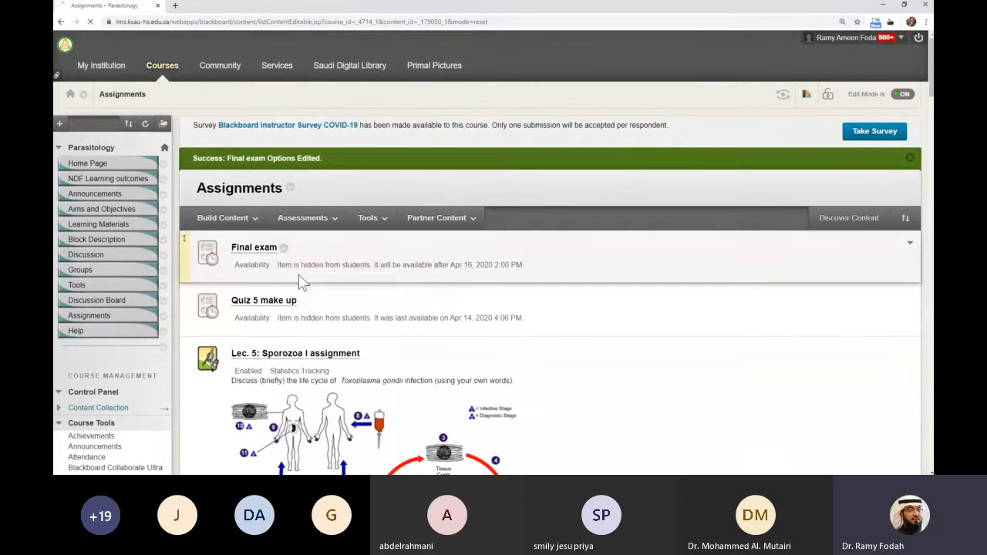
scroll(374, 326, "down", 6)
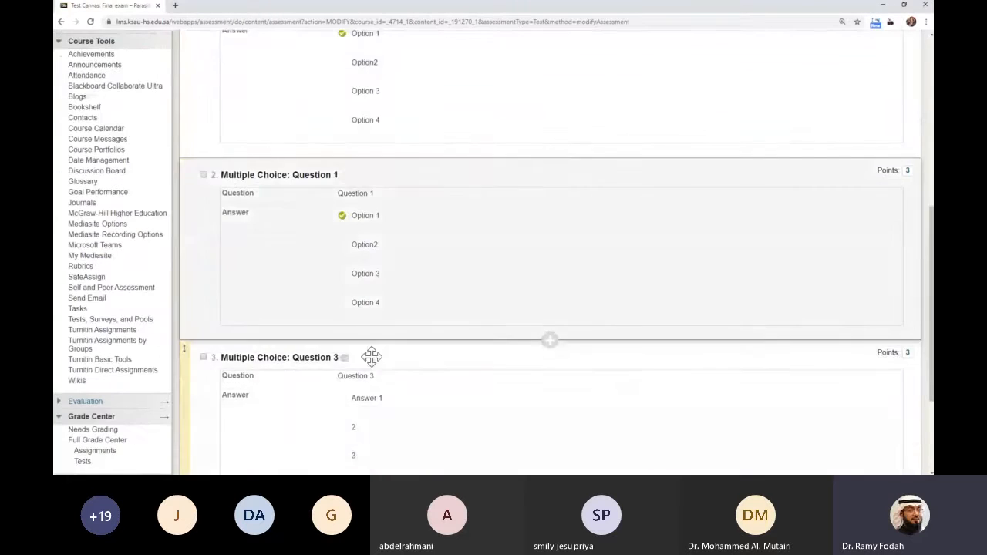
scroll(390, 296, "up", 2)
scroll(390, 296, "up", 5)
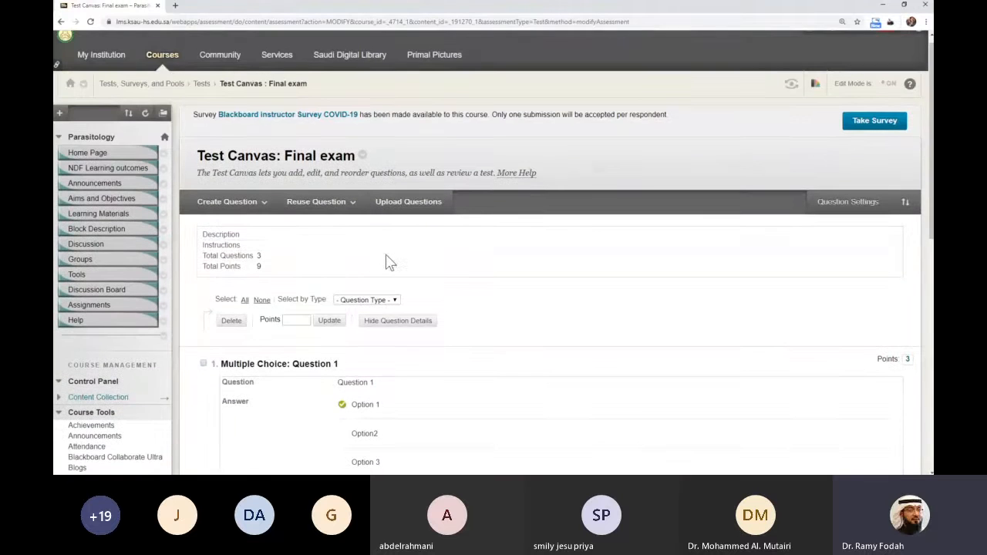
scroll(355, 284, "down", 3)
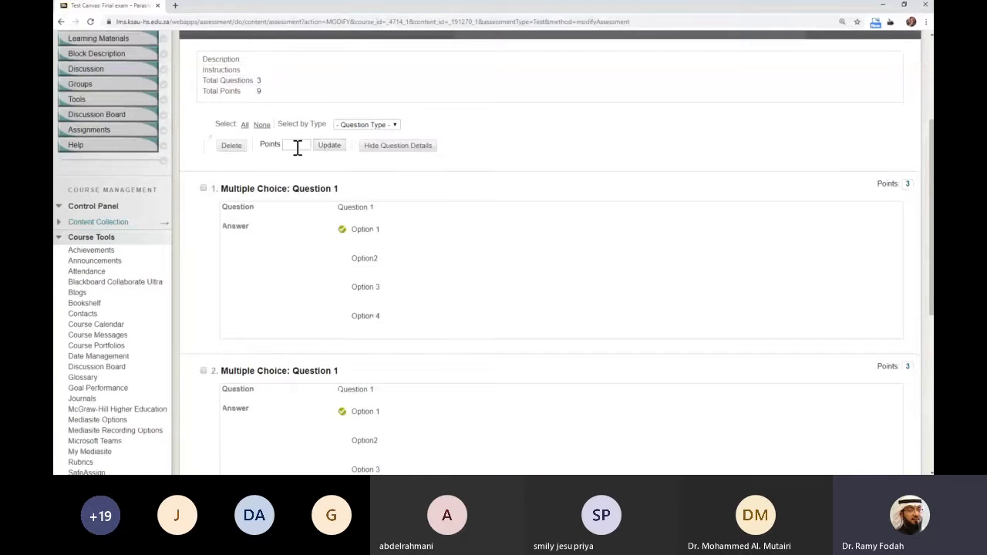
scroll(502, 257, "down", 6)
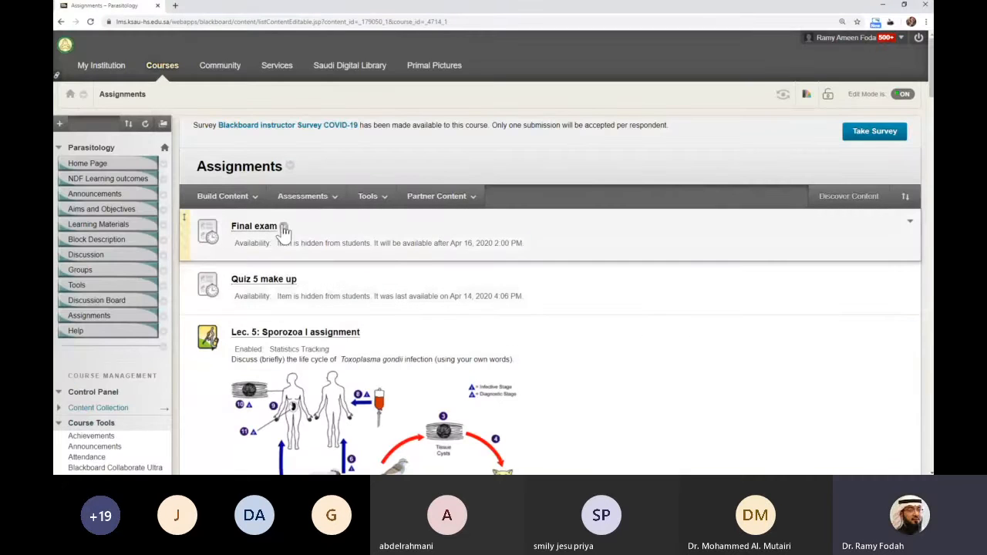
Step: Review the Final exam's test options, including availability, timer, display dates, feedback and presentation, and submit them
left_click(283, 228)
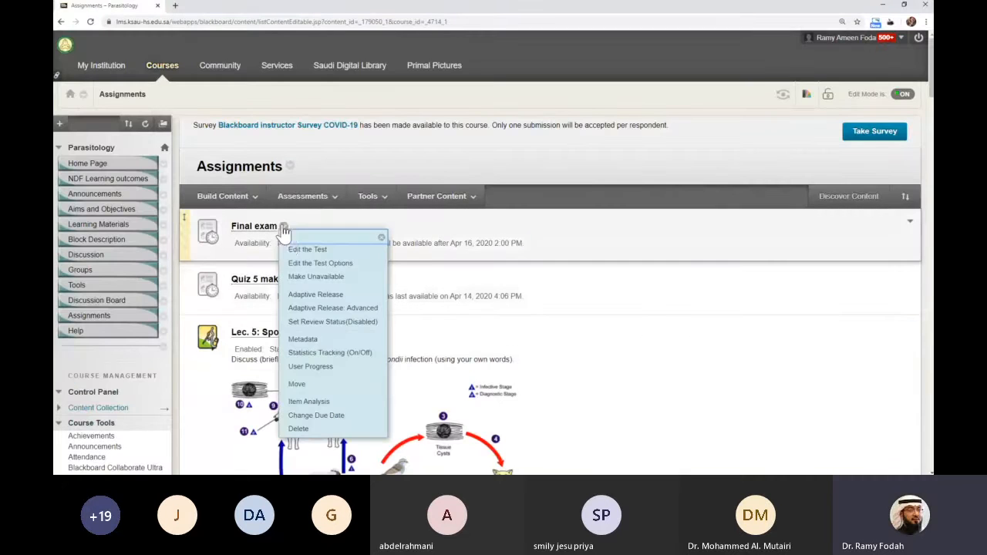
left_click(300, 262)
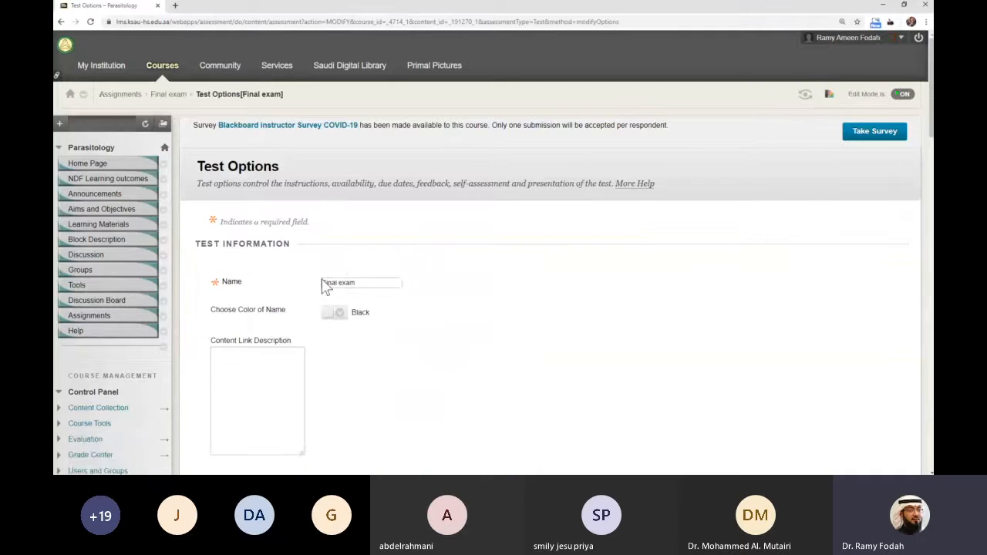
scroll(434, 293, "down", 5)
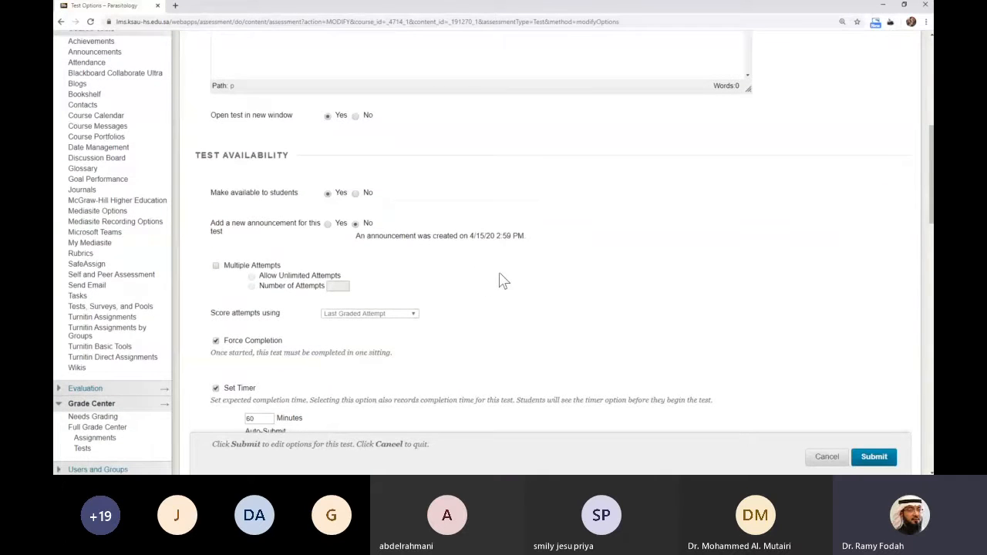
scroll(503, 282, "up", 3)
scroll(502, 283, "down", 20)
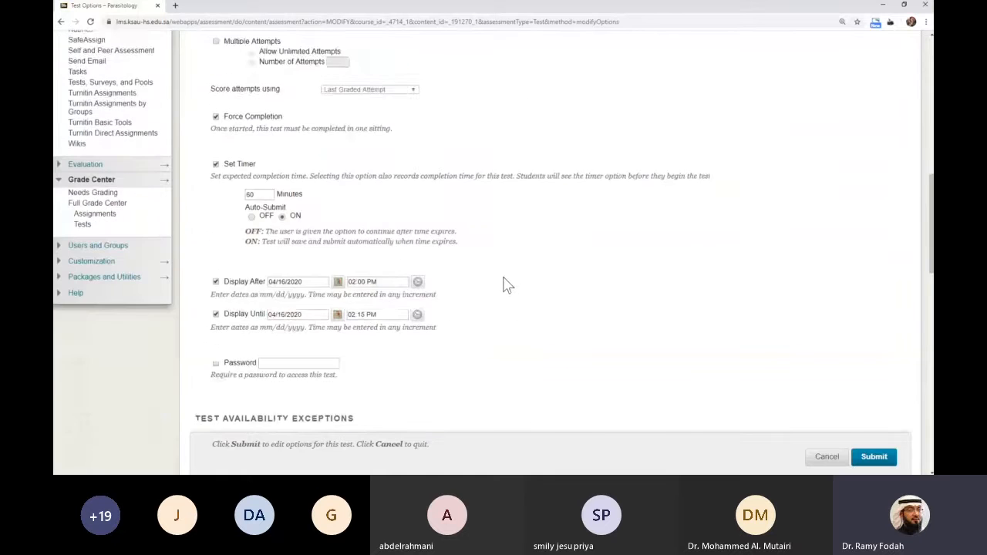
scroll(424, 377, "down", 3)
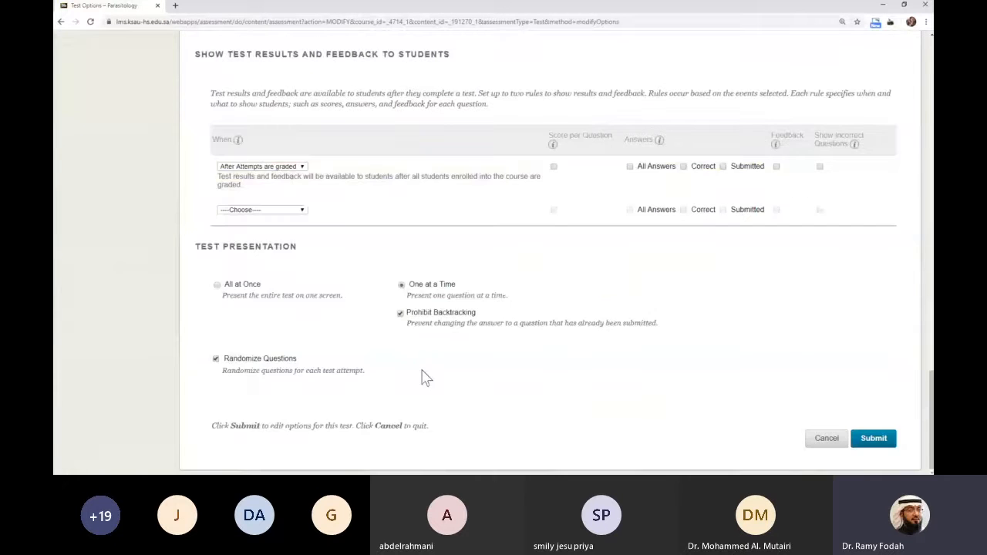
scroll(424, 377, "up", 20)
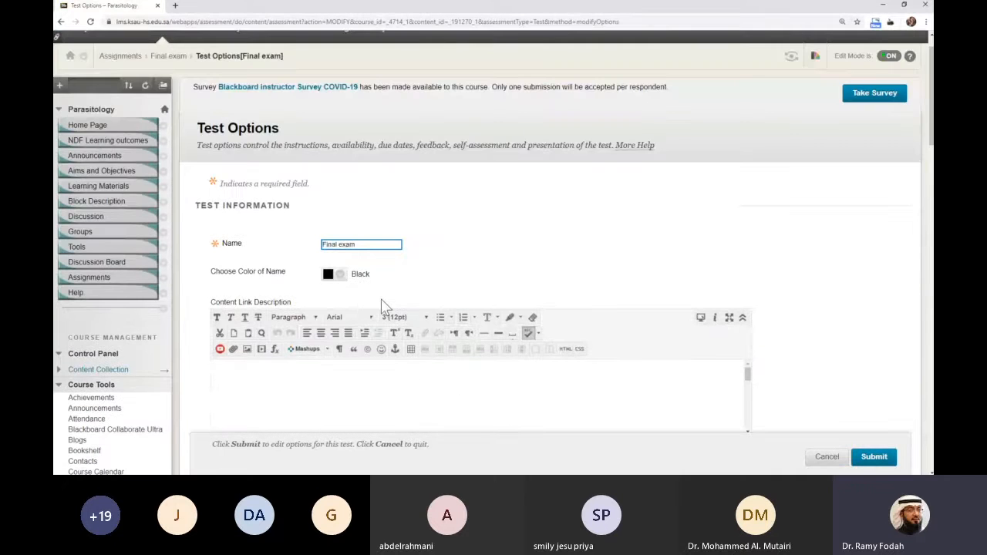
scroll(416, 313, "down", 2)
scroll(451, 321, "down", 5)
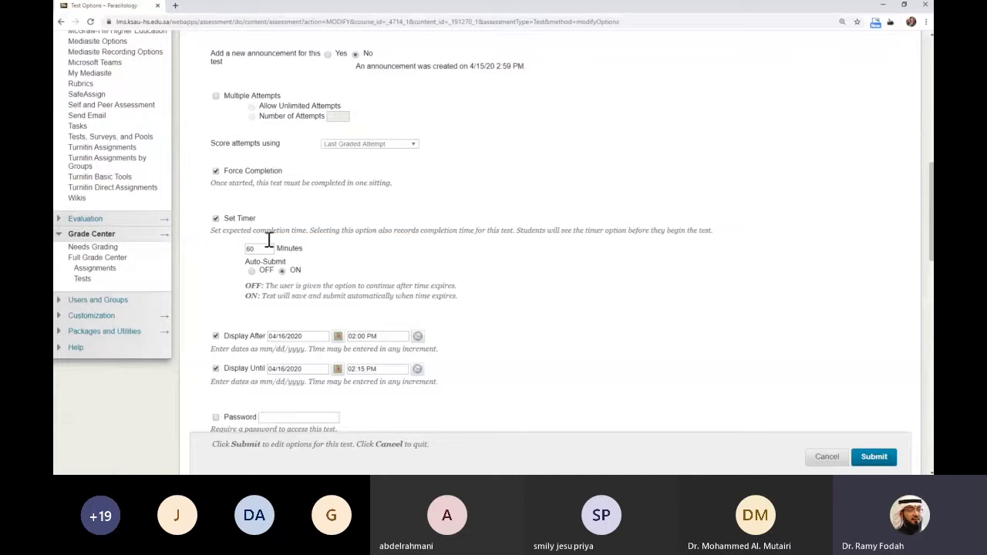
scroll(333, 342, "down", 12)
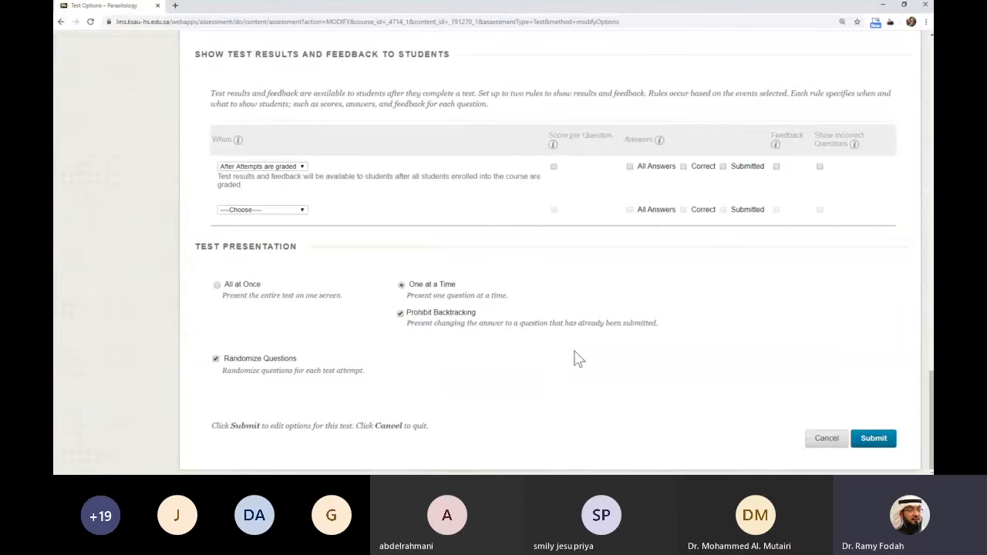
left_click(880, 438)
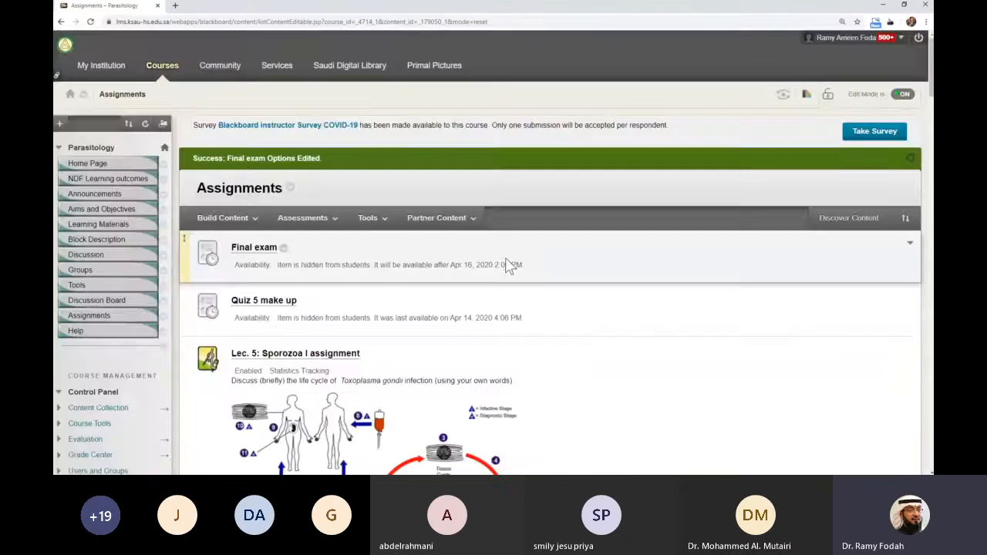
left_click(282, 218)
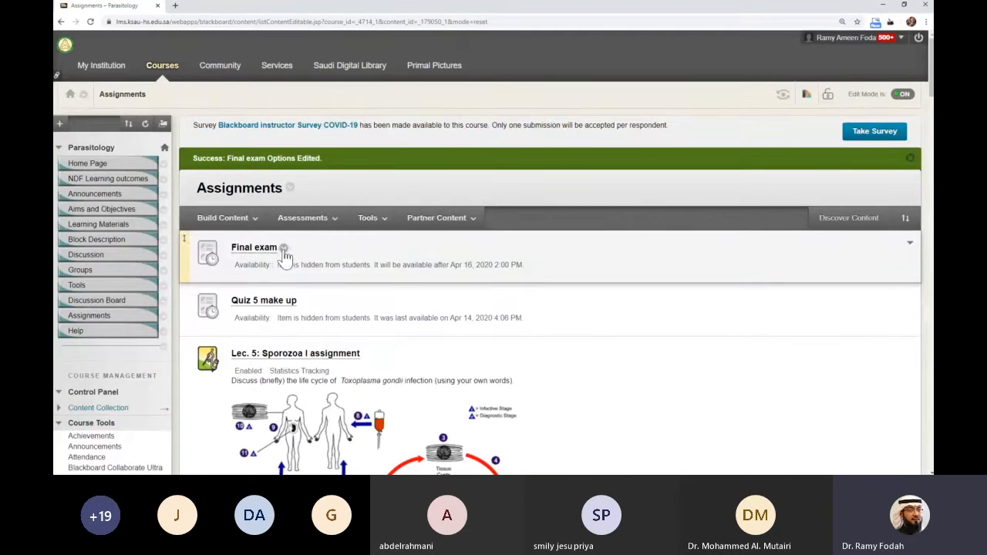
left_click(283, 248)
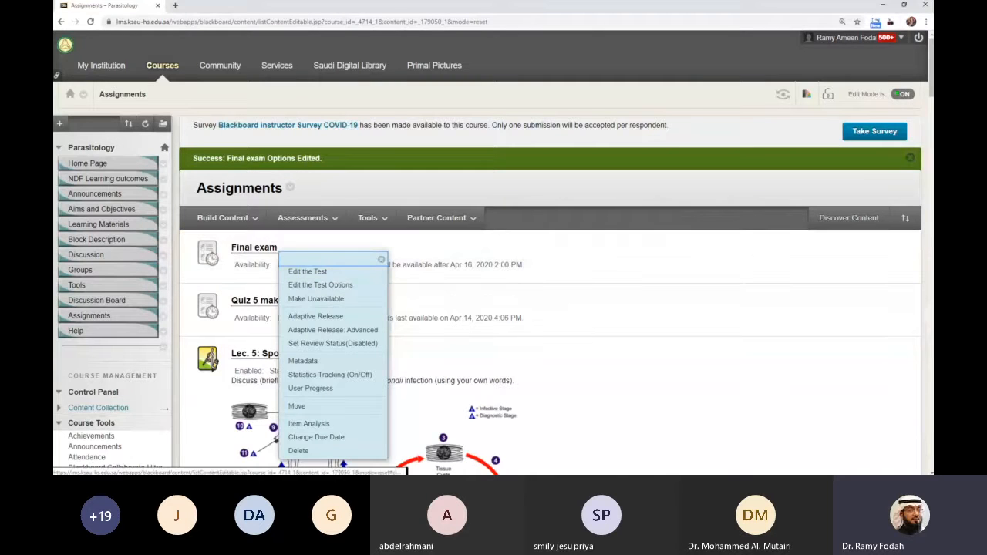
mouse_move(290, 224)
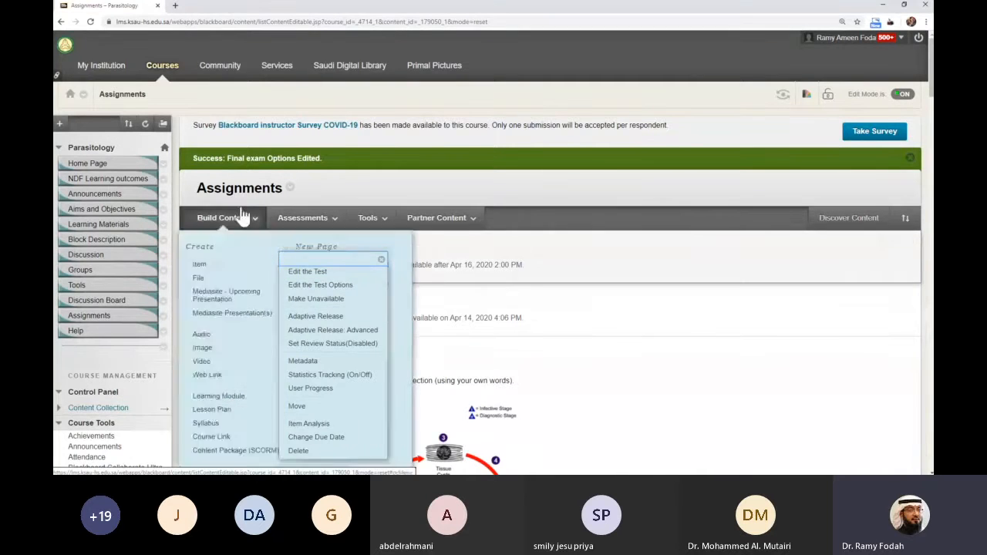
left_click(264, 197)
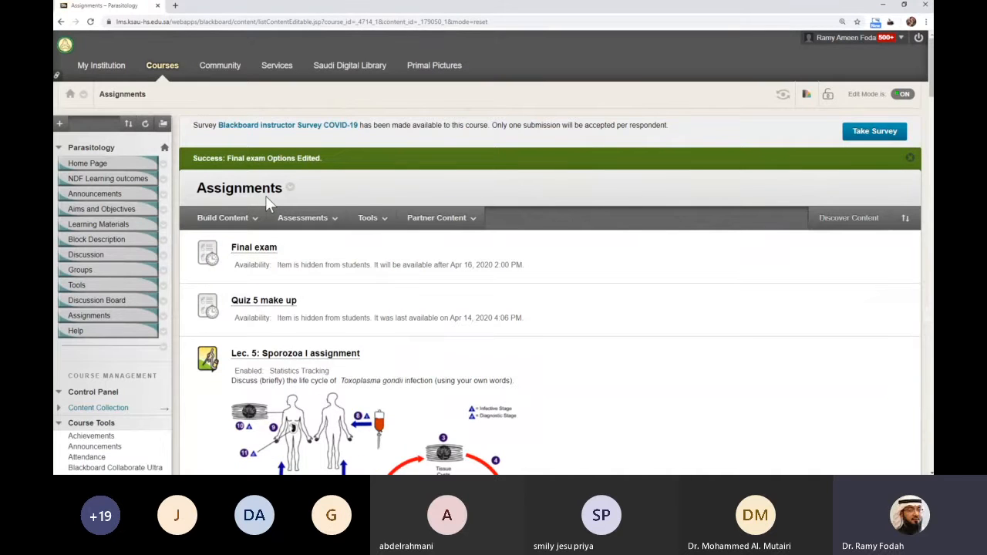
Step: Start a preview of the Final exam from Assignments, answer question 1 with Option 4, and advance to question 2
mouse_move(255, 218)
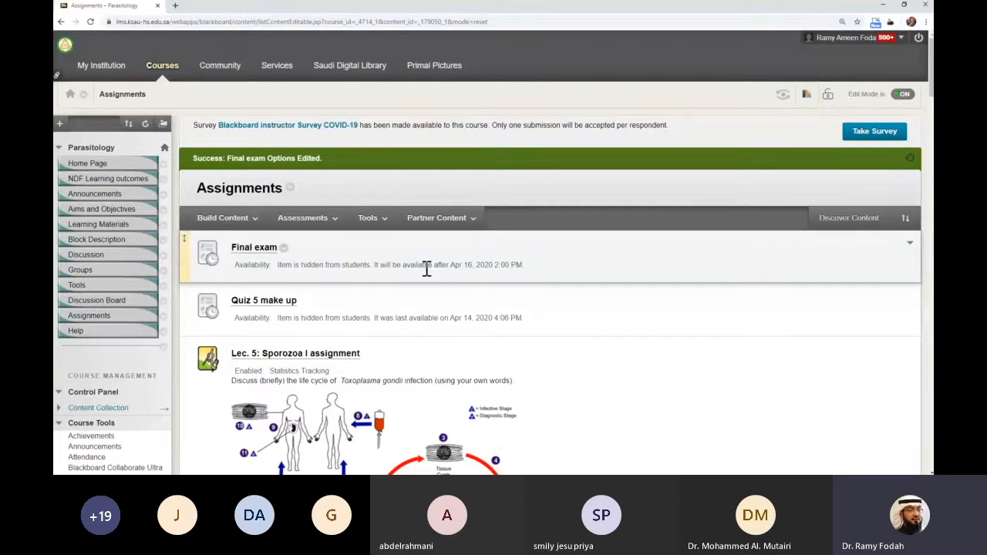
left_click(260, 253)
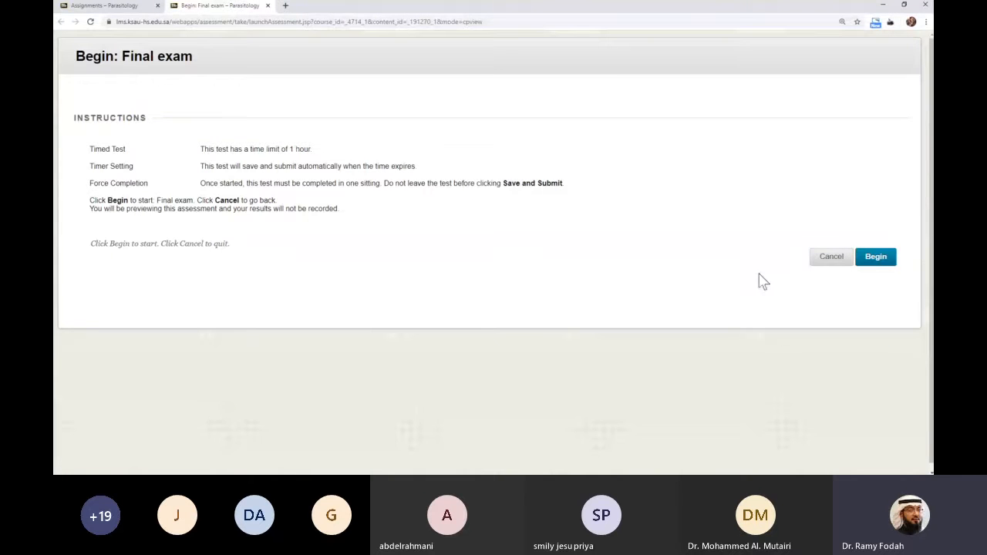
left_click(885, 264)
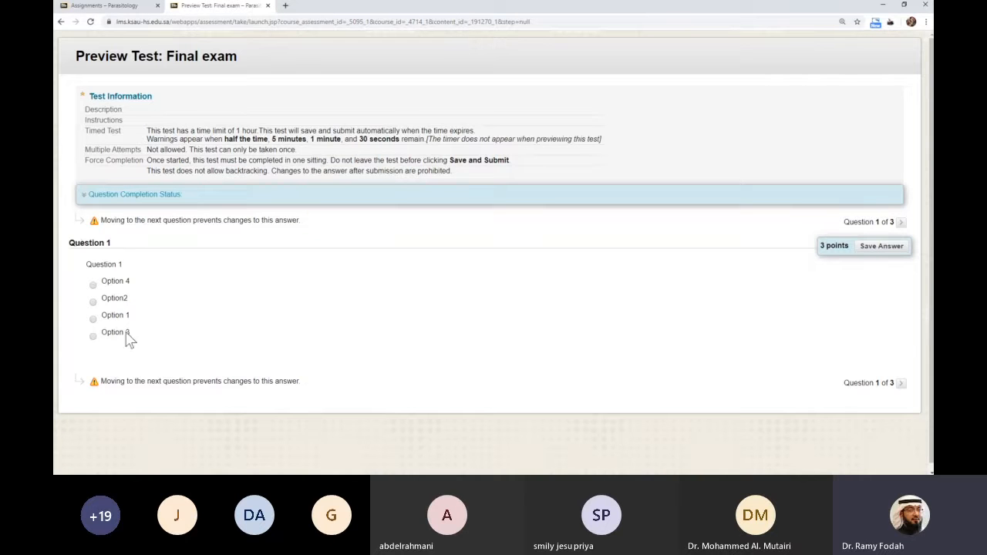
left_click(93, 286)
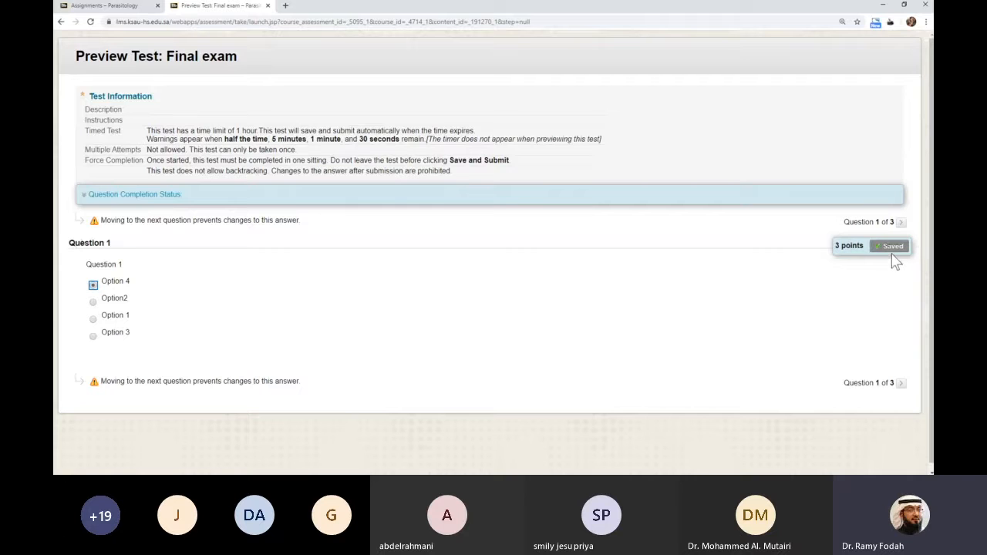
left_click(902, 383)
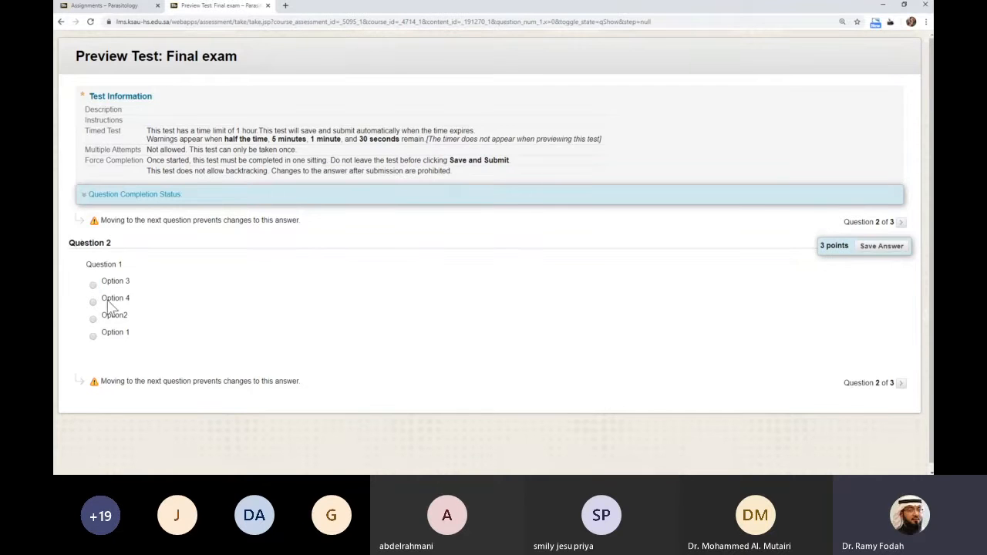
Step: Answer question 2 with Option 4 and question 3 with Answer 1, and submit the previewed Final exam
left_click(104, 303)
left_click(899, 385)
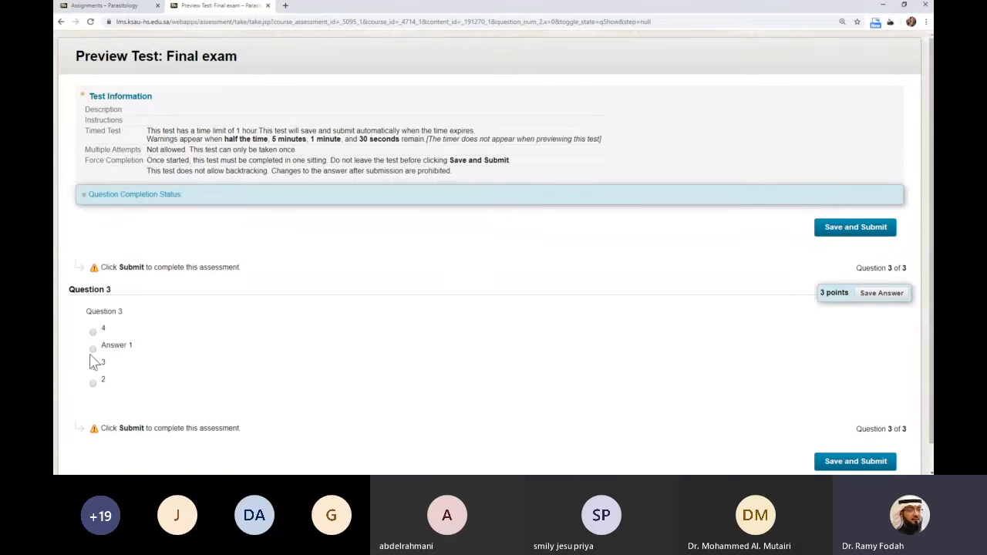
left_click(92, 349)
scroll(208, 354, "down", 1)
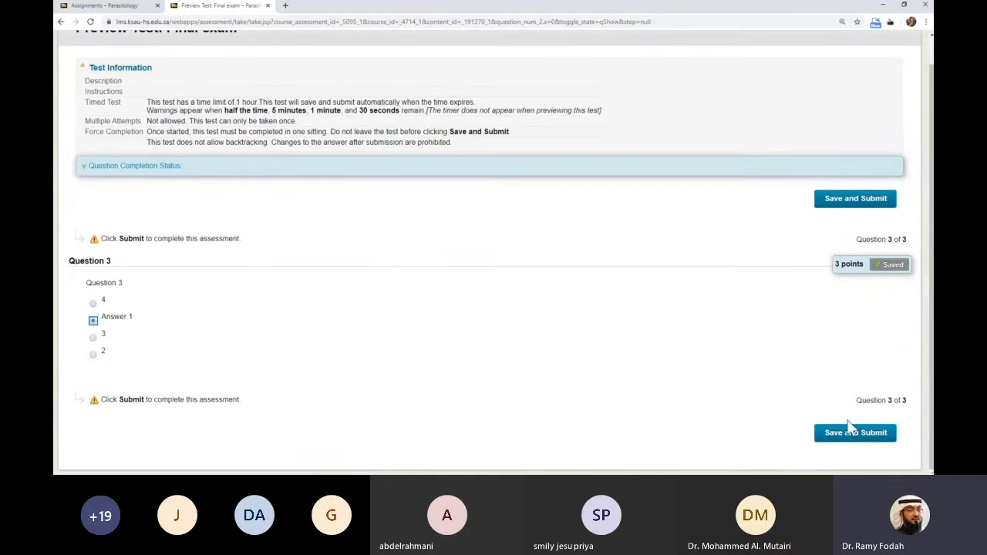
left_click(850, 432)
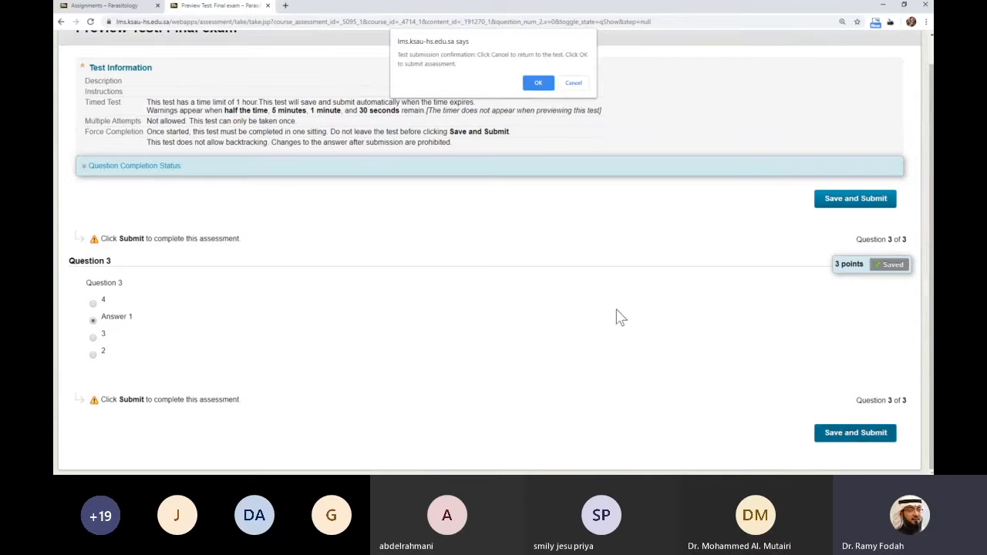
left_click(537, 84)
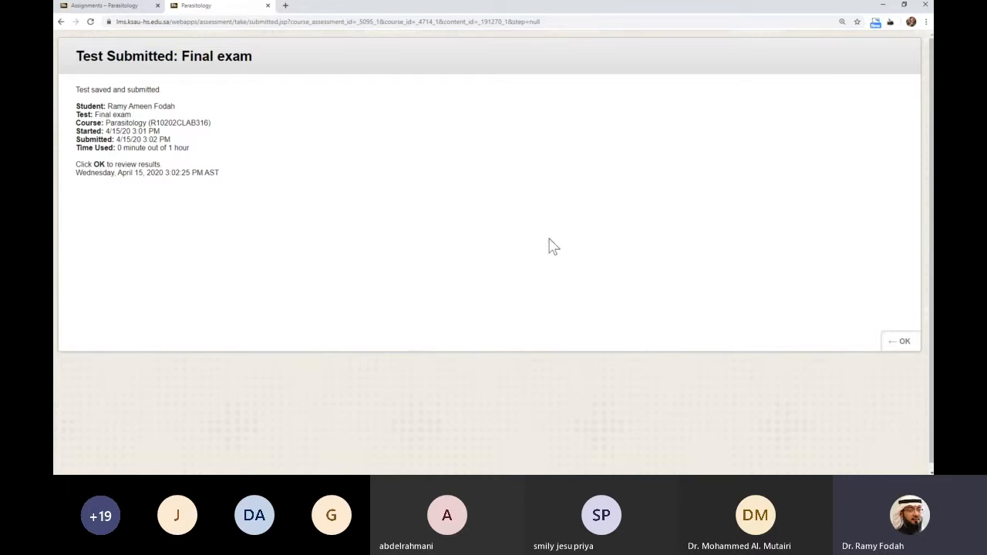
Step: Review the Final exam submission's score and attempt details, and return to the Assignments page
left_click(906, 342)
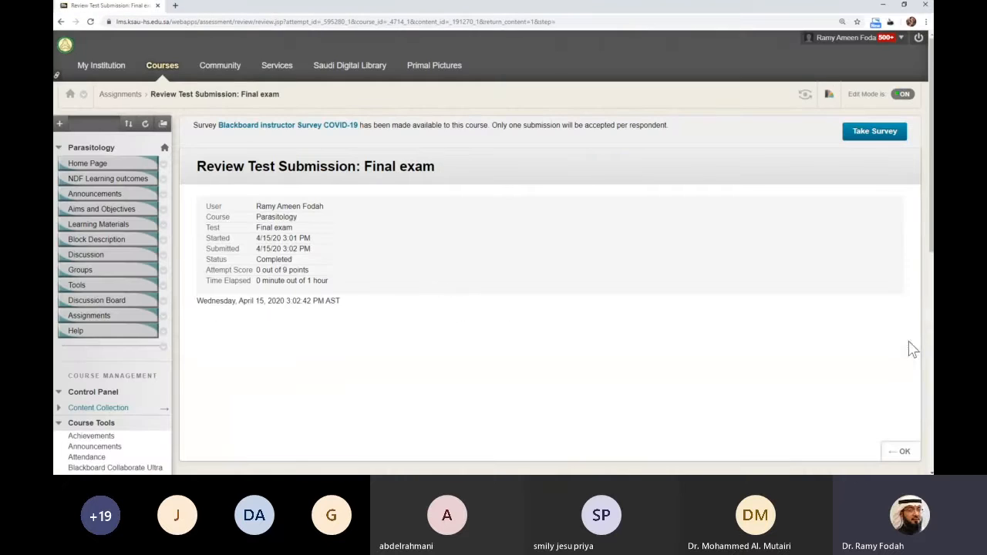
scroll(378, 336, "down", 1)
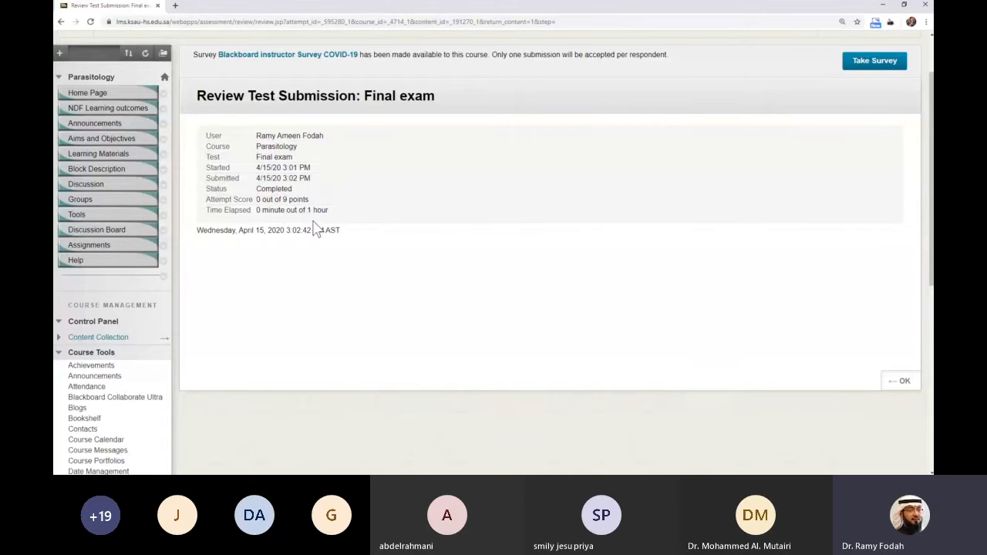
scroll(317, 228, "up", 1)
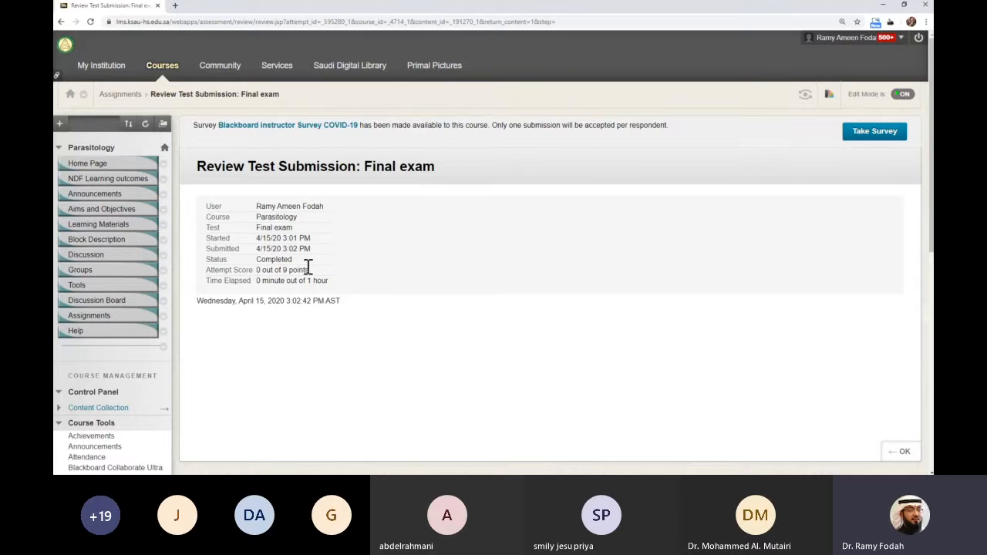
scroll(322, 280, "down", 1)
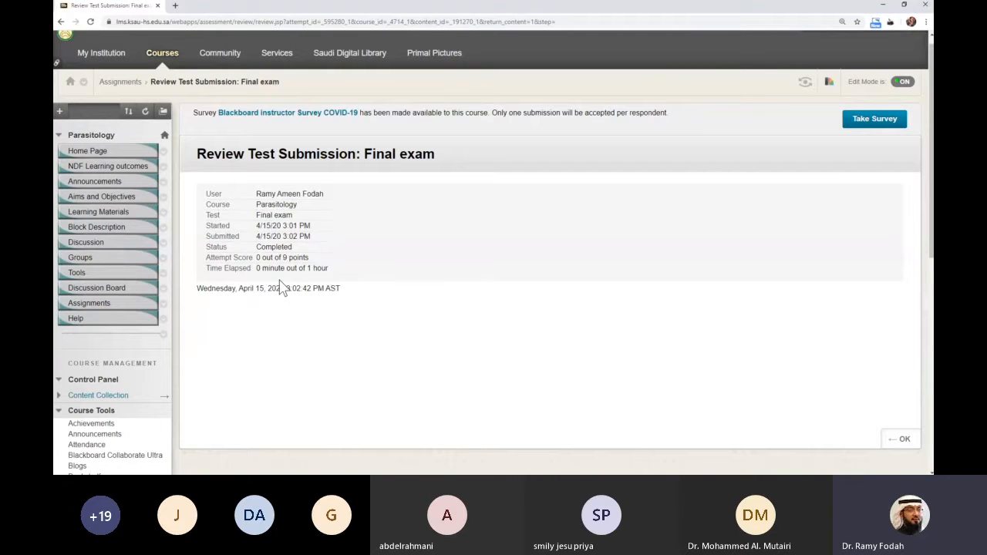
left_click(904, 439)
Step: Open the Tests view of the Grade Center and hide the Final exam column from students
scroll(124, 247, "down", 6)
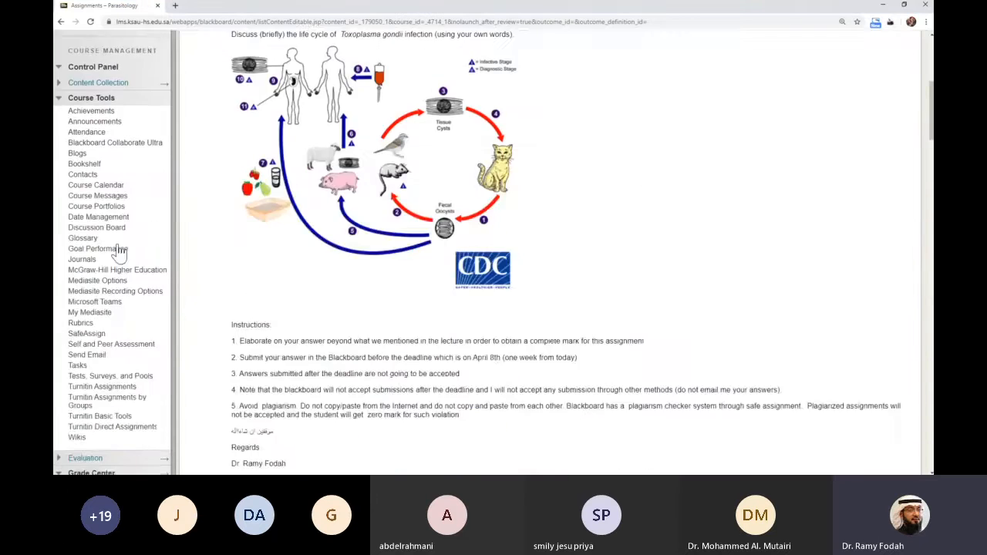
left_click(84, 339)
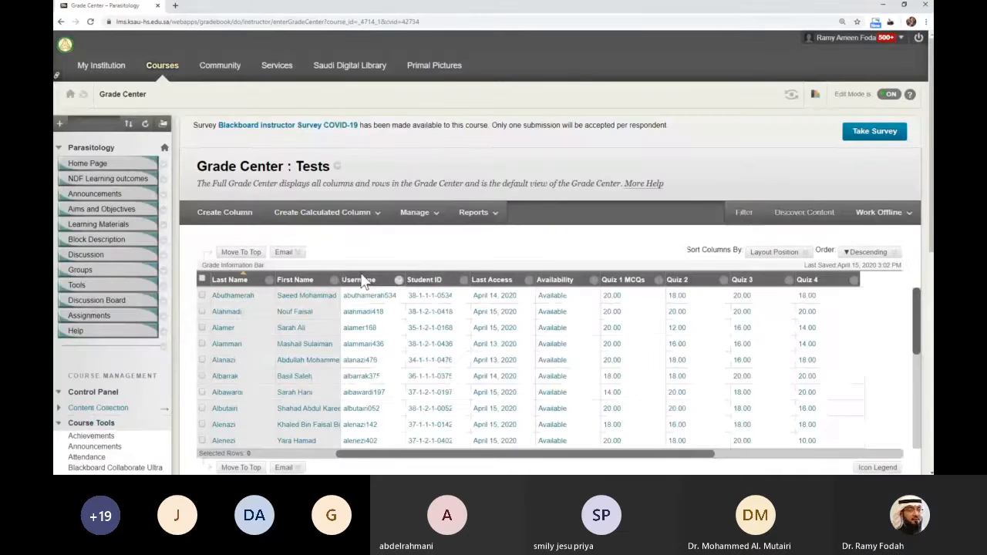
left_click_drag(661, 455, 804, 455)
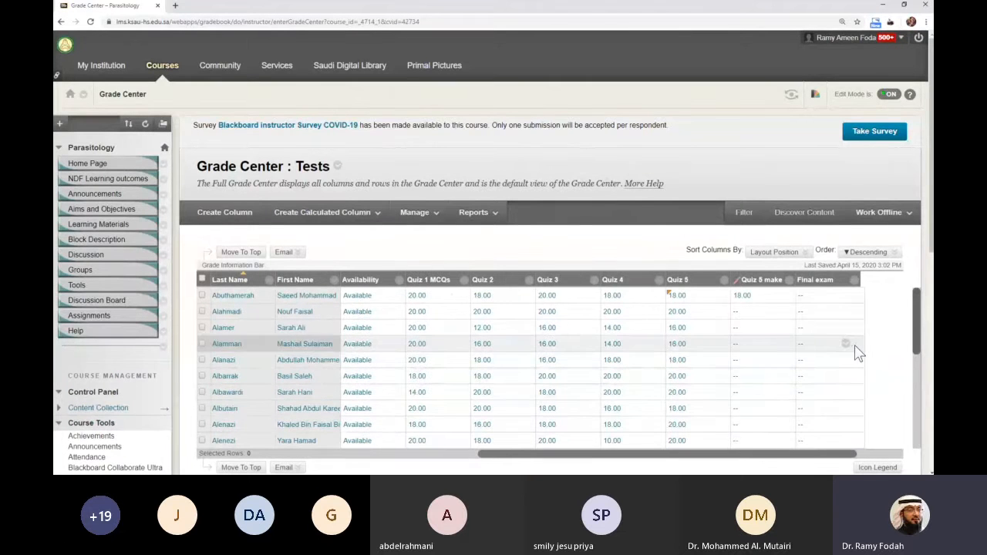
scroll(857, 343, "down", 1)
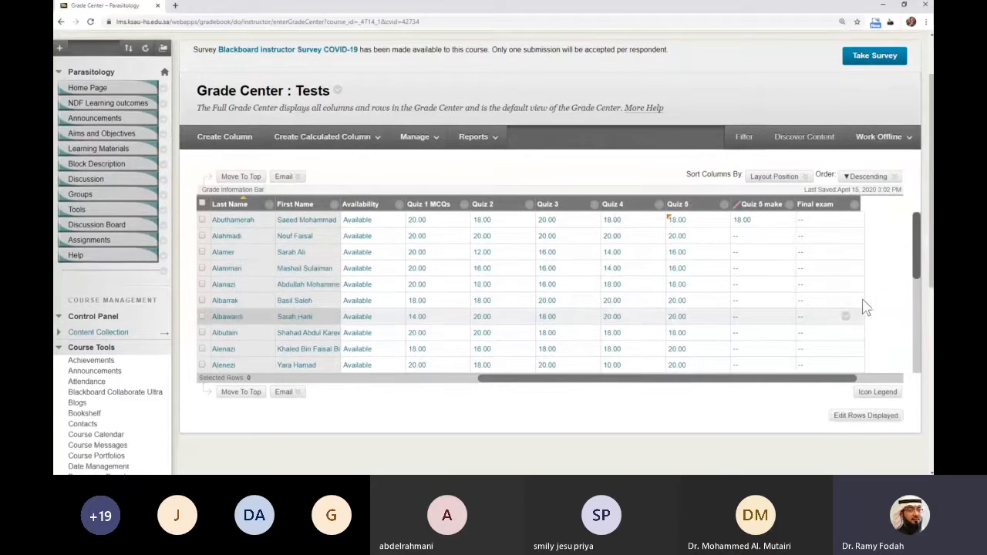
left_click(854, 206)
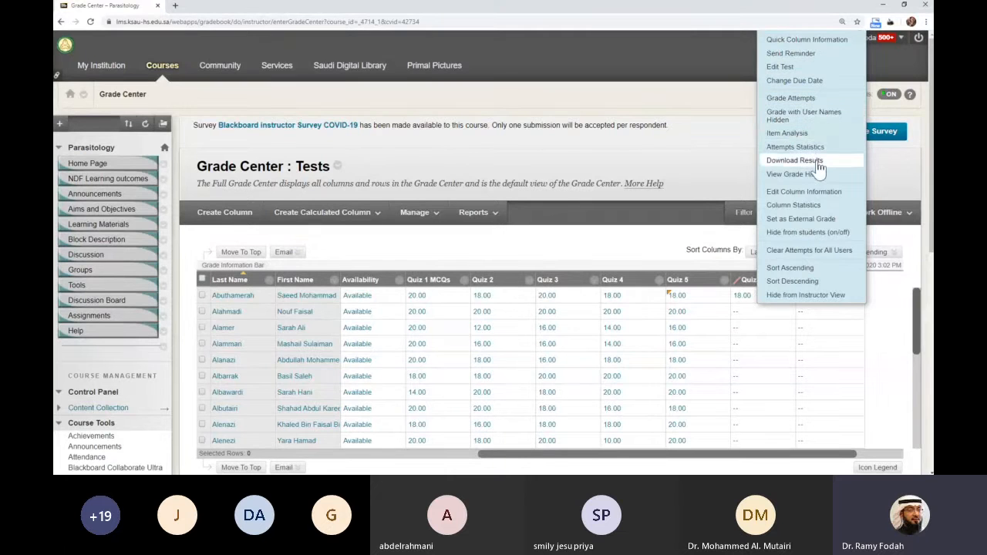
left_click(816, 236)
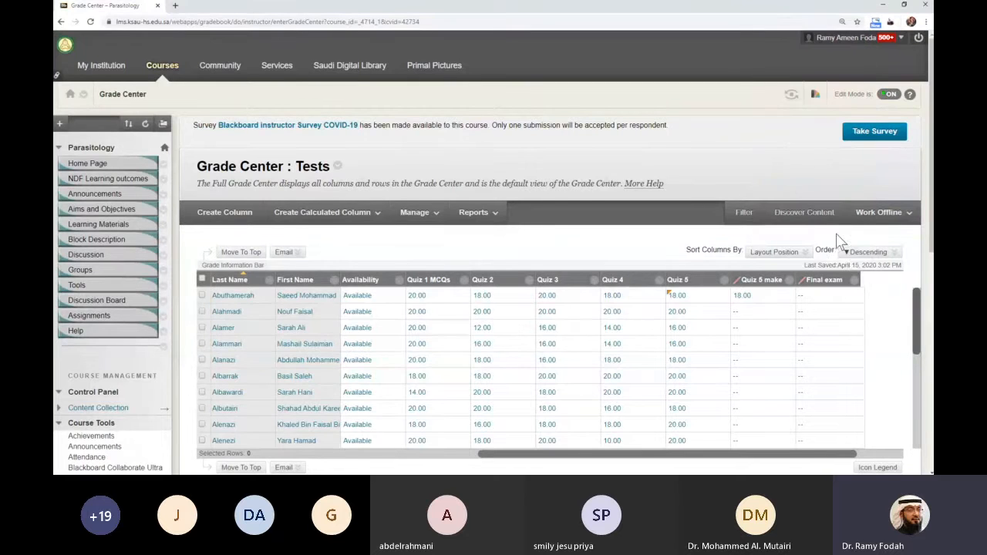
Step: Examine the actions available for the Final exam column and reload the Grade Center's Tests view
scroll(851, 321, "down", 1)
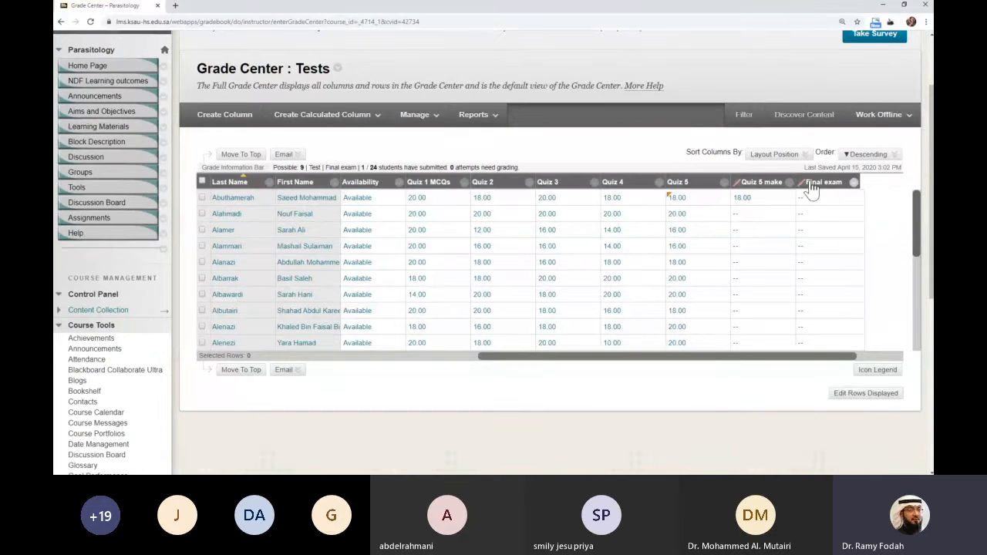
left_click(853, 182)
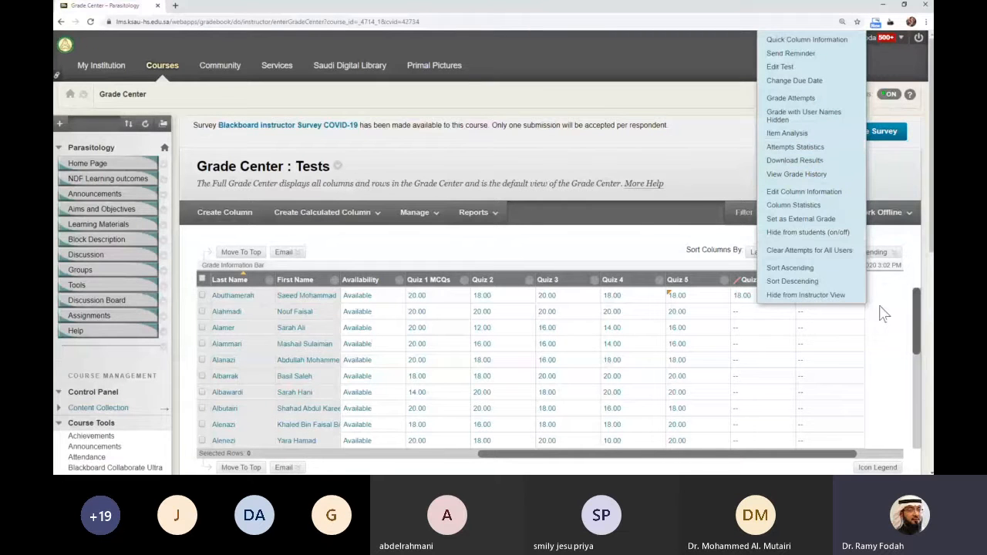
scroll(879, 314, "down", 4)
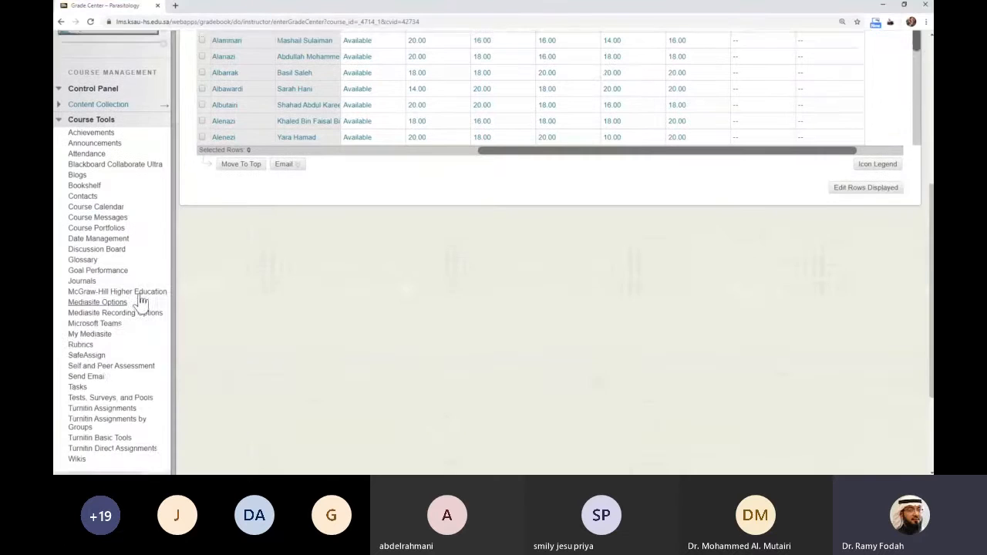
scroll(140, 298, "up", 3)
scroll(141, 297, "down", 3)
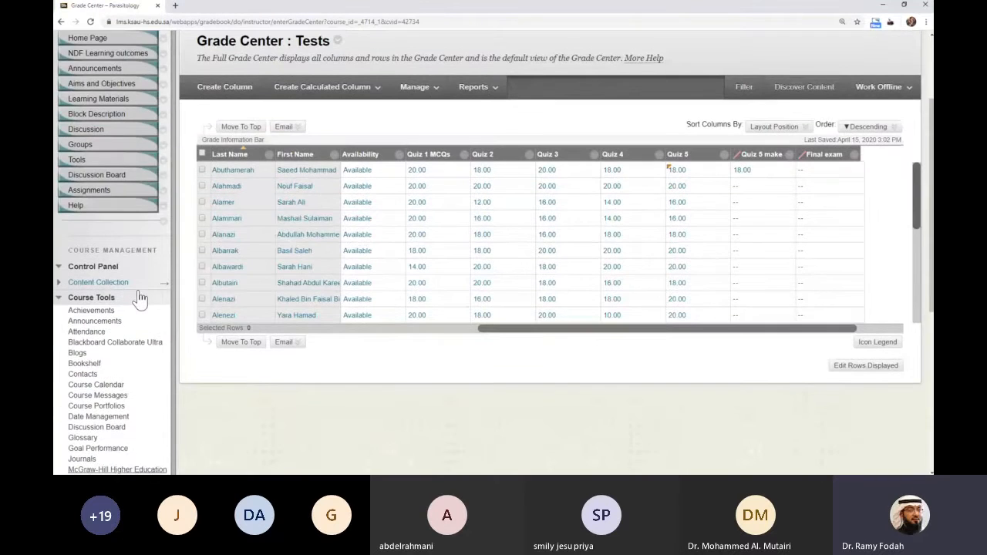
scroll(132, 324, "down", 2)
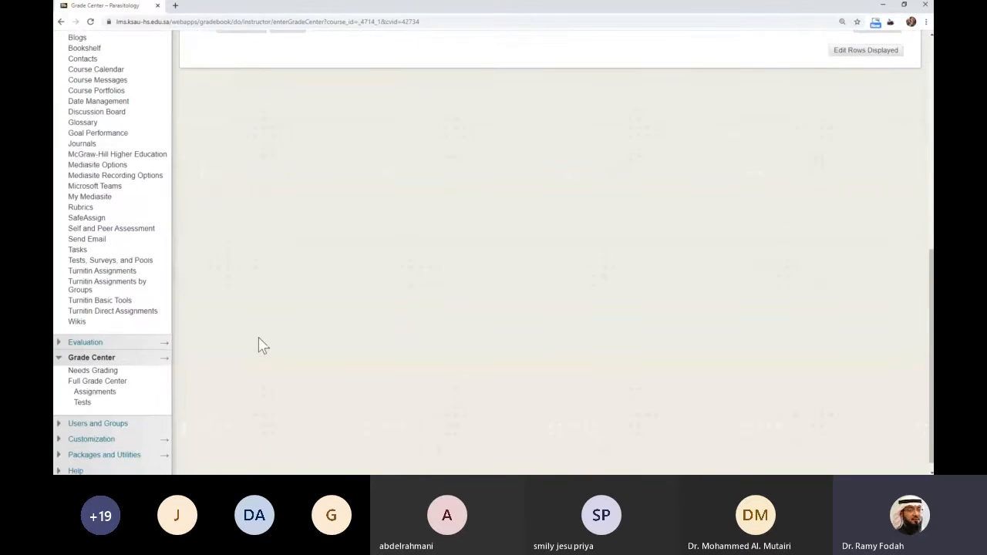
scroll(262, 346, "up", 3)
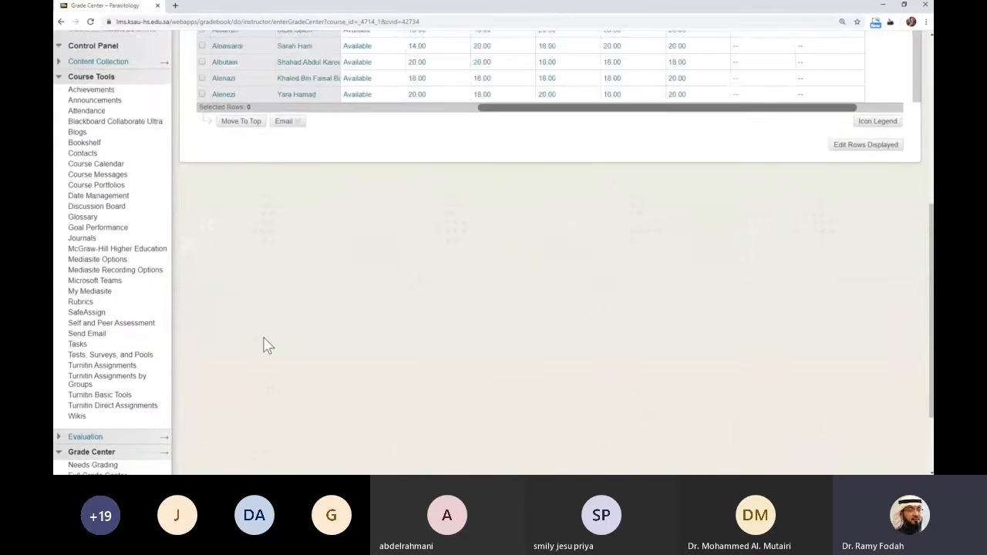
scroll(257, 344, "down", 2)
scroll(258, 343, "down", 1)
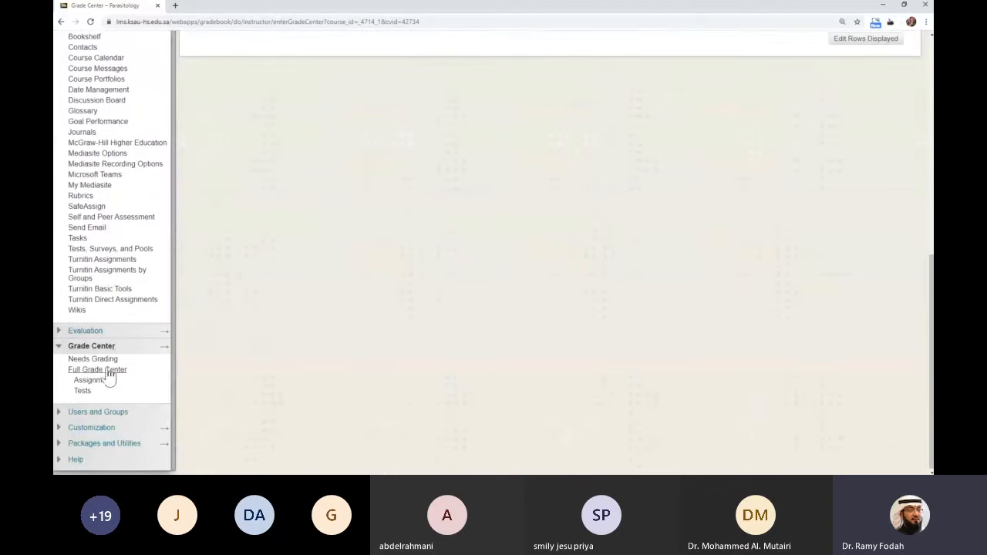
left_click(83, 392)
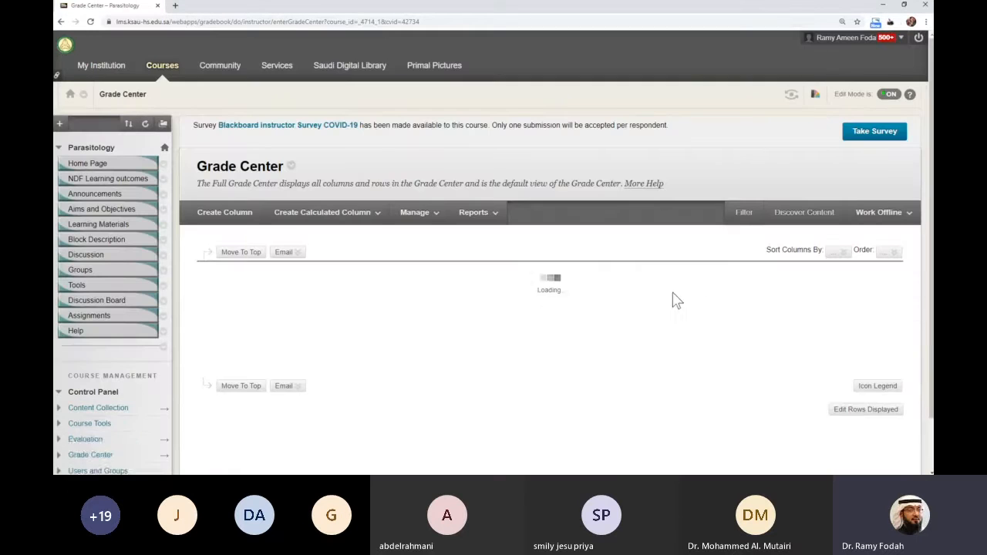
Step: Set the minimum number of rows displayed in the Grade Center to 50
scroll(820, 316, "down", 1)
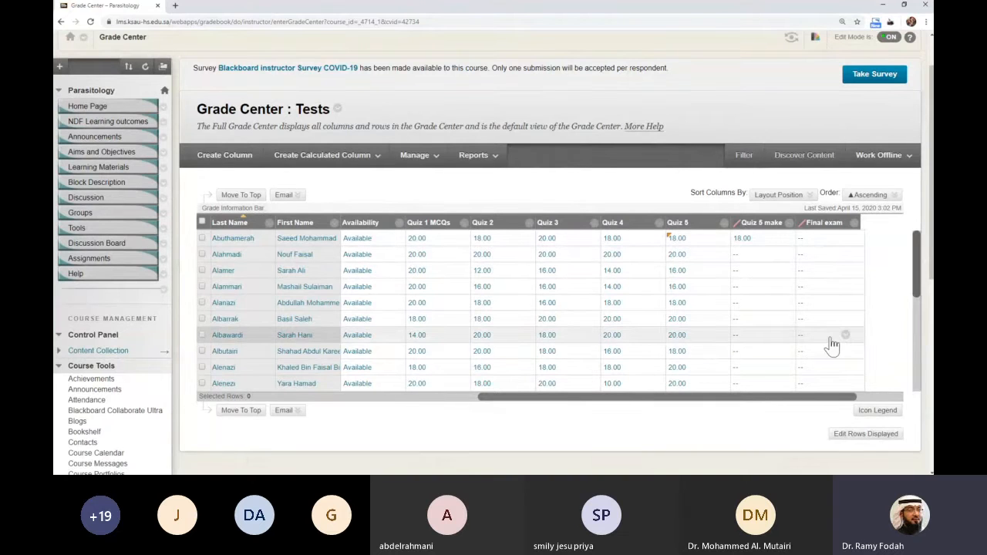
left_click(866, 434)
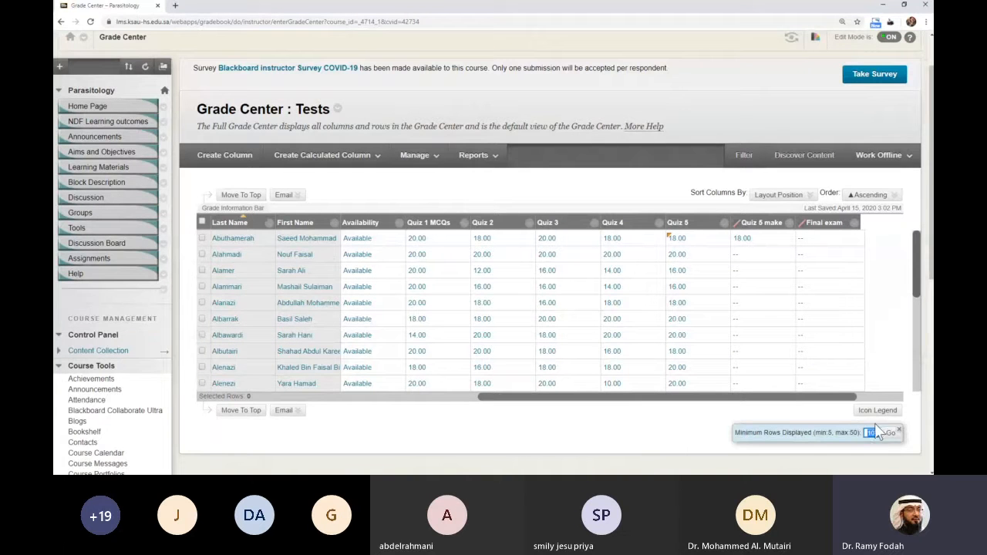
type("50")
key("Return")
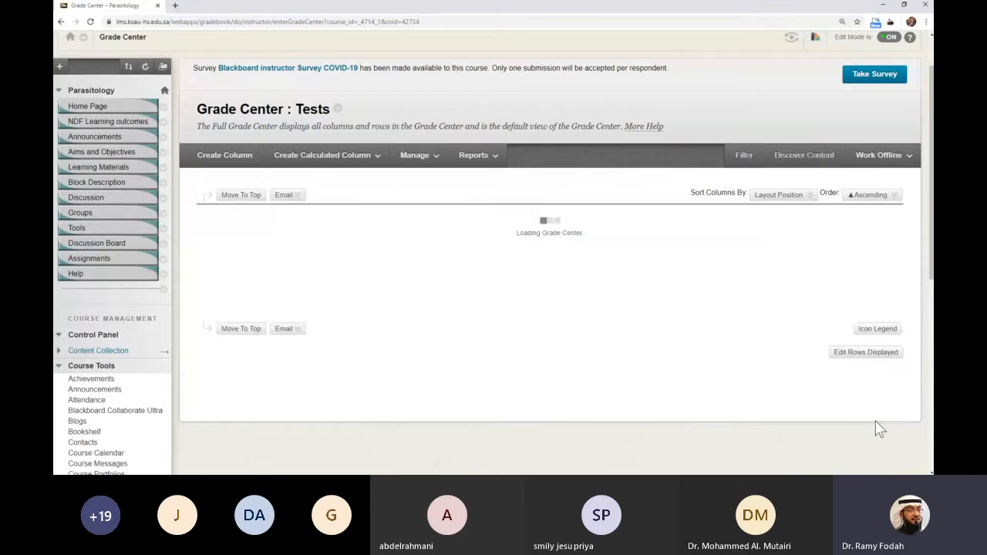
Step: Examine the full student list in the Grade Center, including the Quiz 5 make up and Final exam columns
scroll(823, 363, "down", 3)
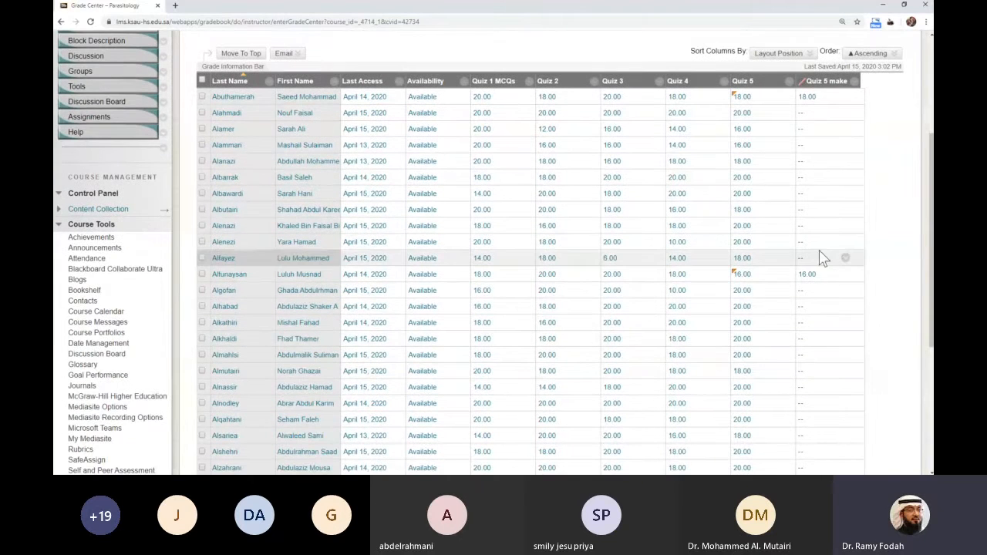
scroll(834, 276, "down", 1)
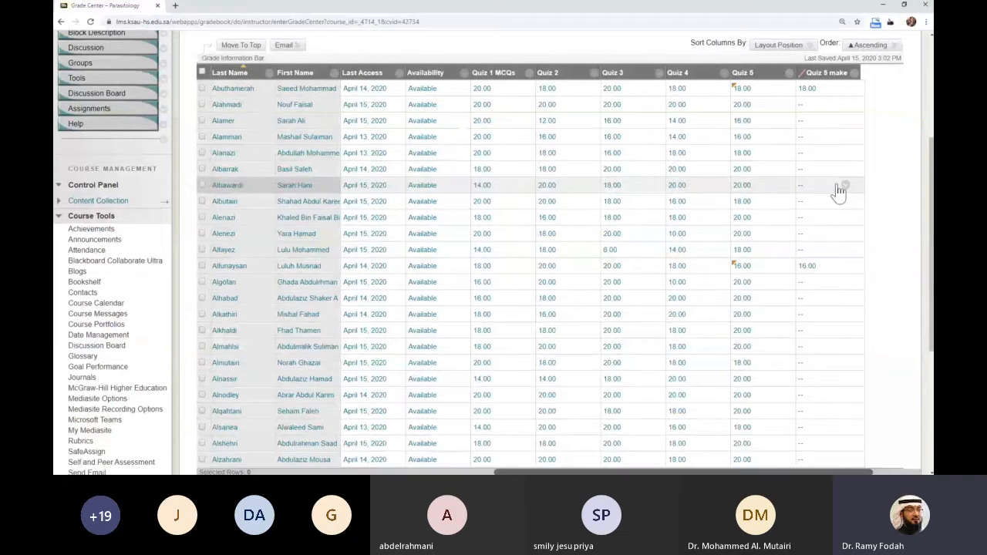
scroll(823, 73, "down", 1)
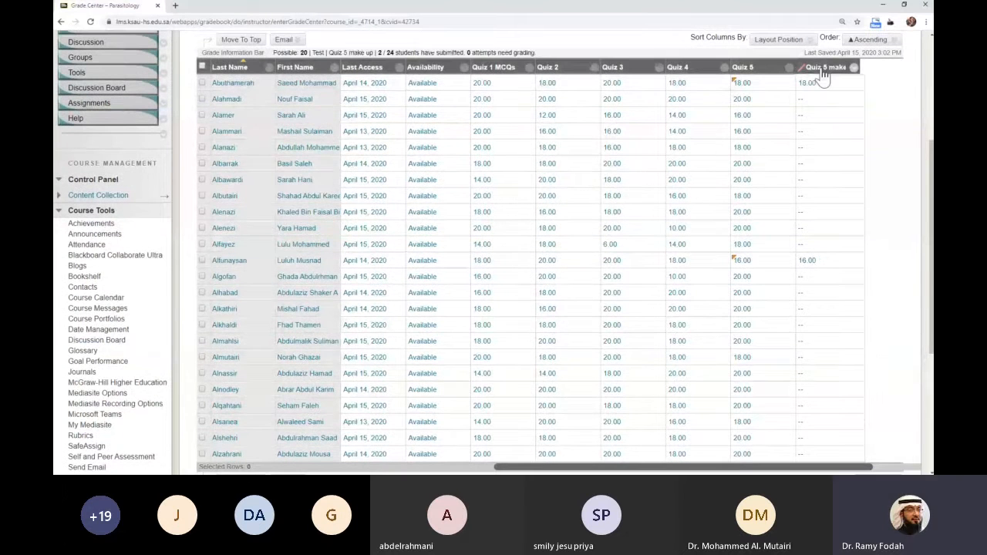
left_click(889, 469)
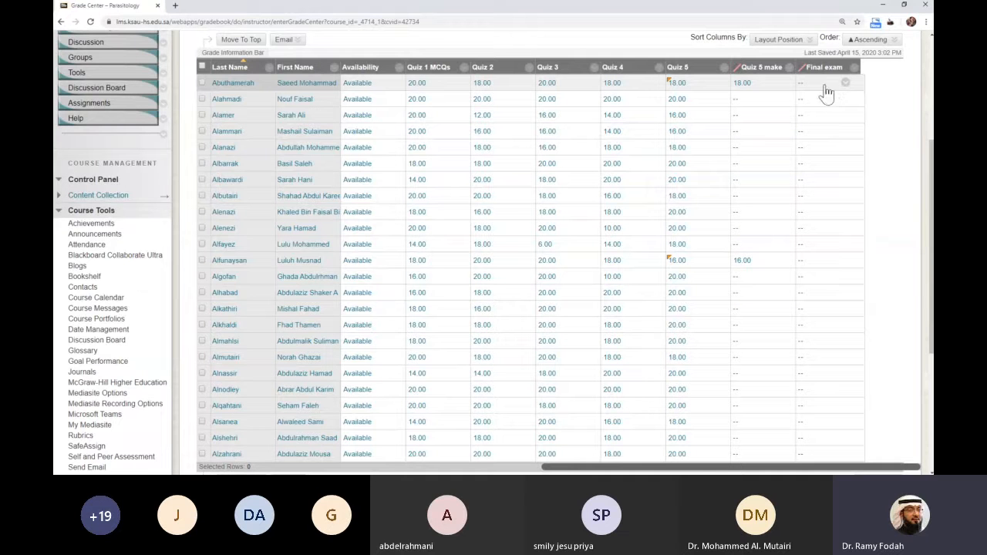
scroll(831, 181, "up", 1)
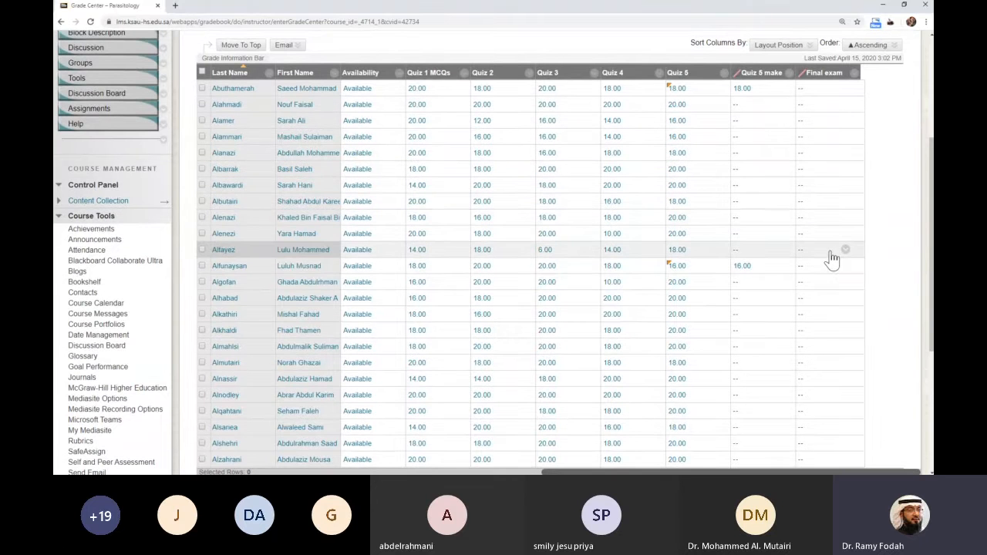
scroll(831, 259, "down", 2)
scroll(831, 196, "up", 3)
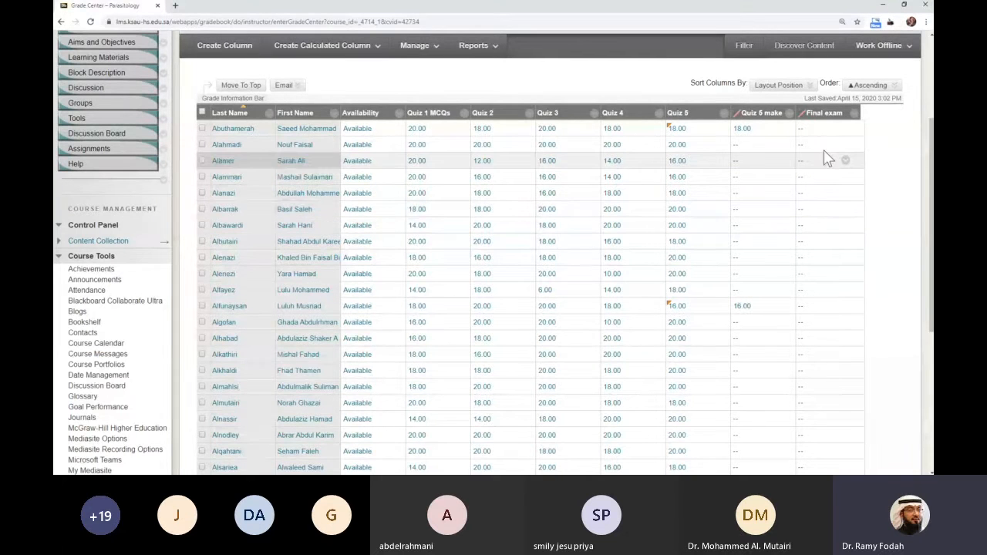
scroll(809, 150, "down", 1)
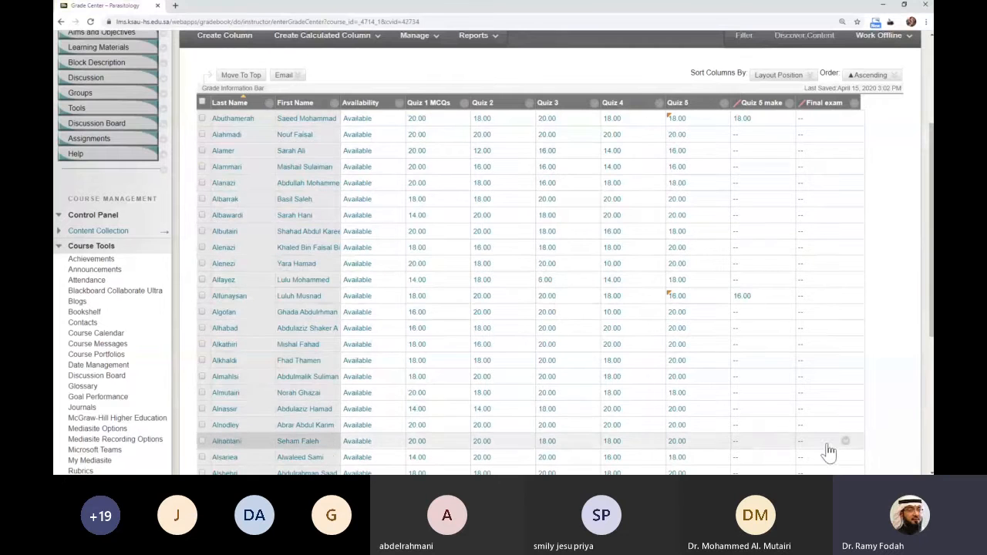
scroll(840, 412, "down", 1)
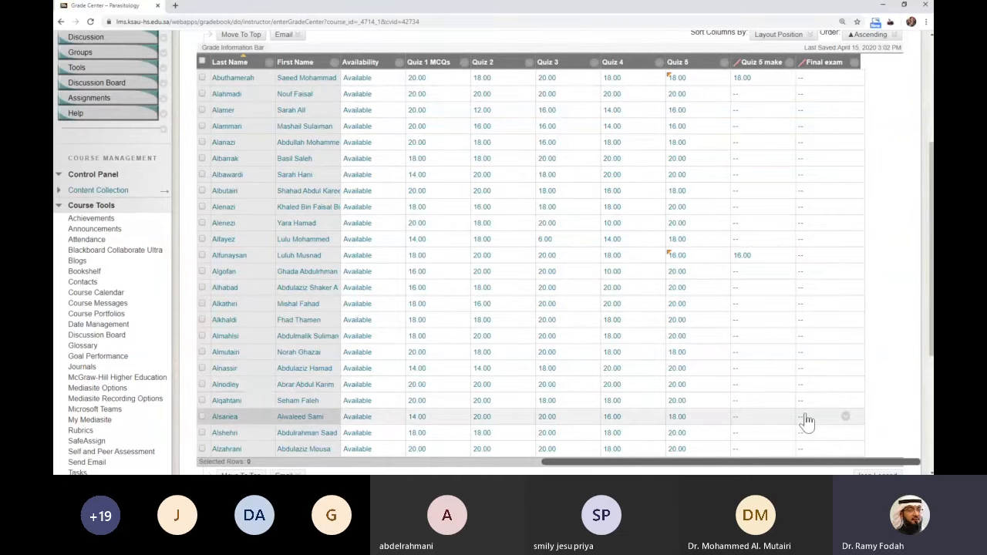
scroll(824, 397, "down", 1)
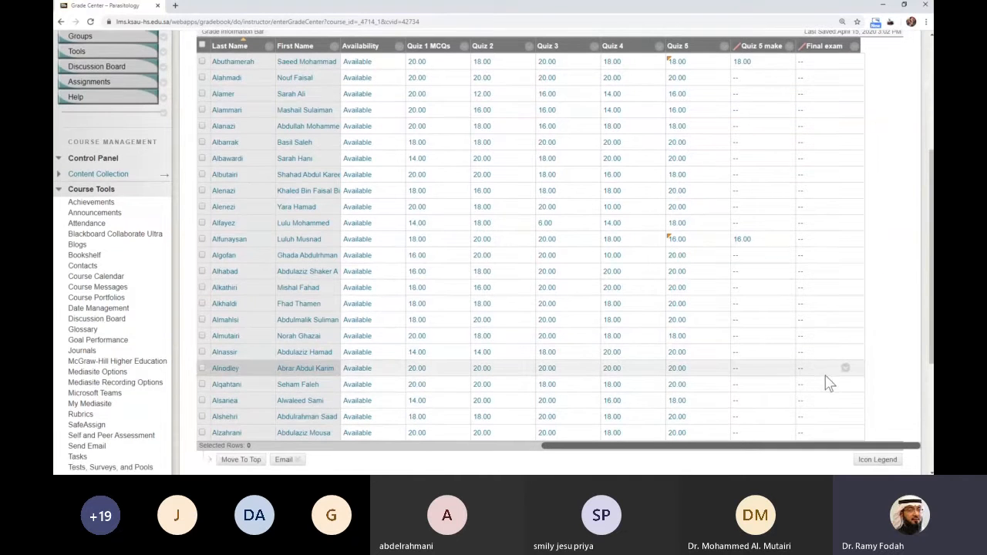
scroll(823, 378, "up", 3)
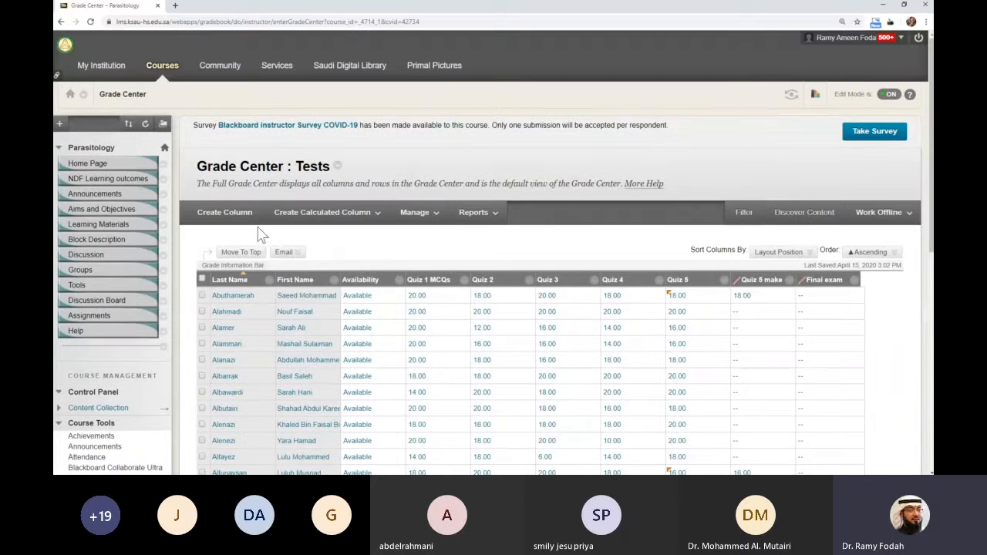